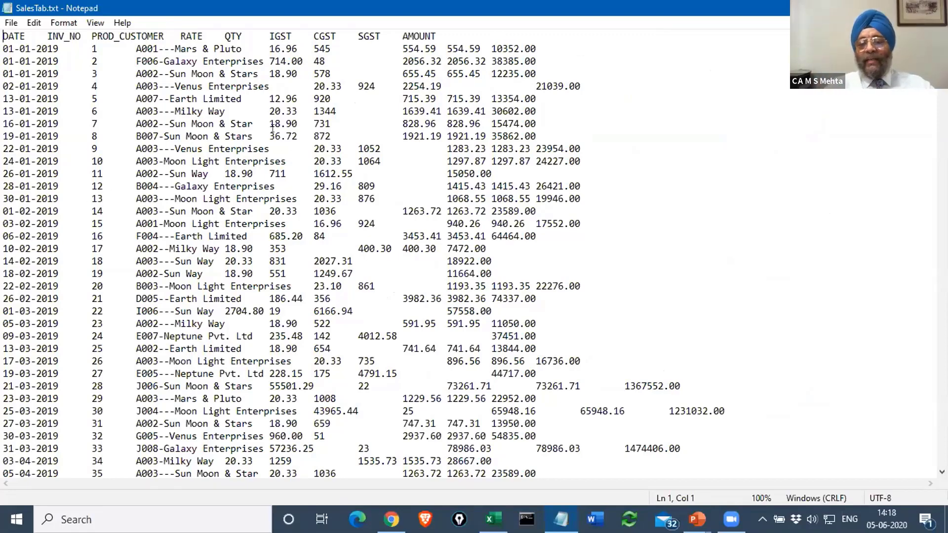
Look through the SalesTab.txt sales records, then switch to the PowerPoint slideshow and advance to the Text to Columns slide.
{"action": "scroll", "coordinate": [188, 156], "scroll_direction": "down", "scroll_amount": 8}
{"action": "scroll", "coordinate": [272, 128], "scroll_direction": "up", "scroll_amount": 8}
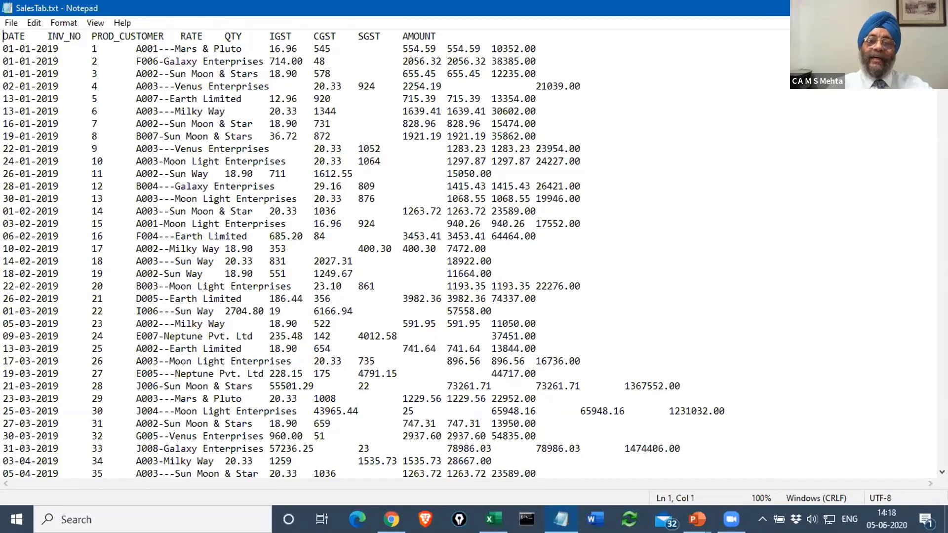
{"action": "key", "text": "alt+Tab"}
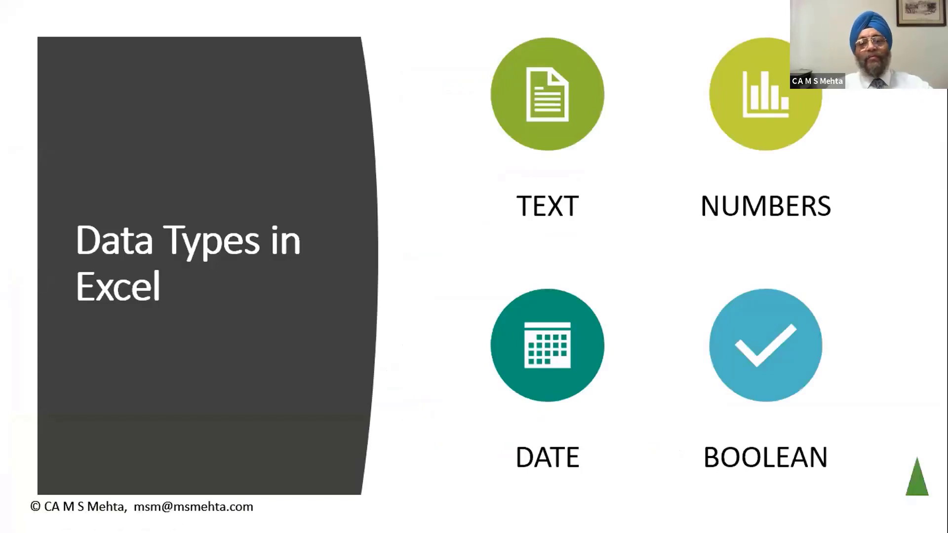
{"action": "key", "text": "Right"}
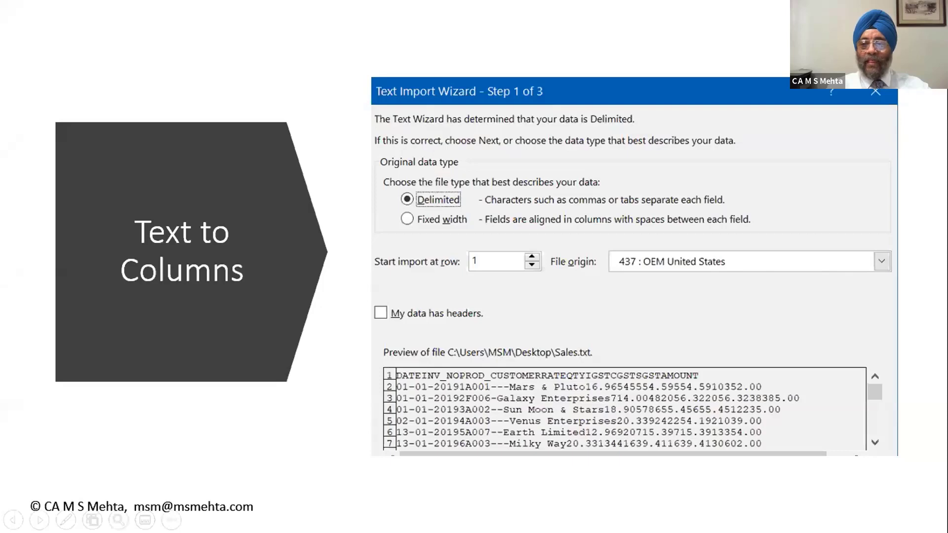
Switch to Excel and open SalesTab.txt from the Desktop, filtering the file list to Text Files.
{"action": "key", "text": "alt+Tab"}
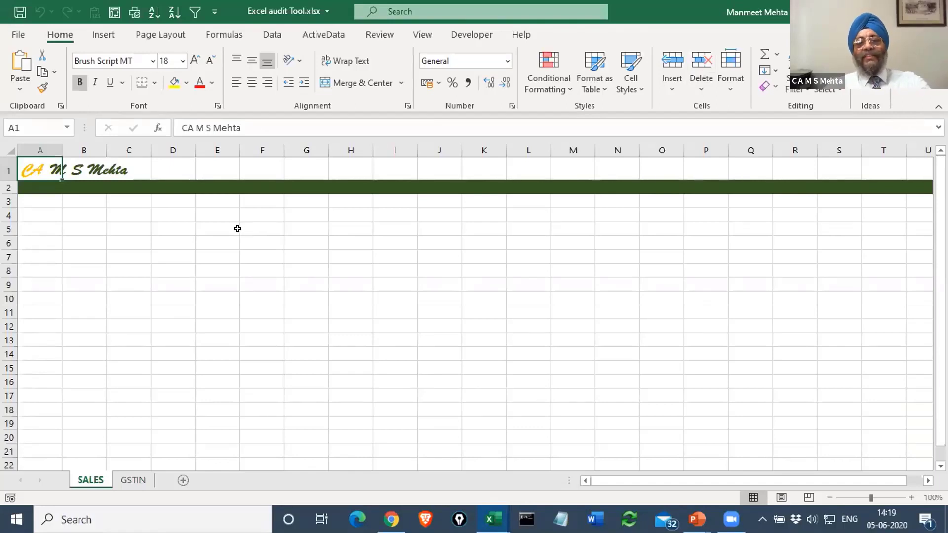
{"action": "left_click", "coordinate": [15, 33]}
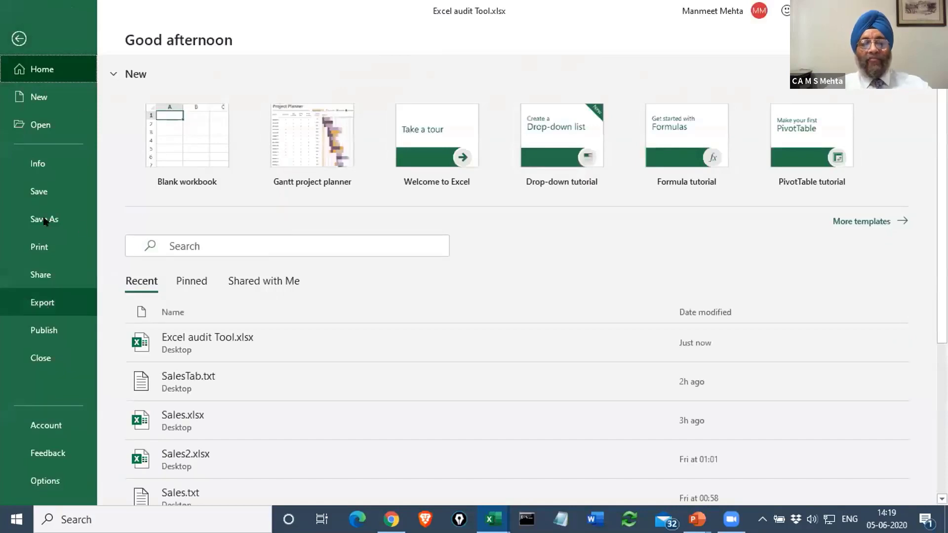
{"action": "left_click", "coordinate": [39, 125]}
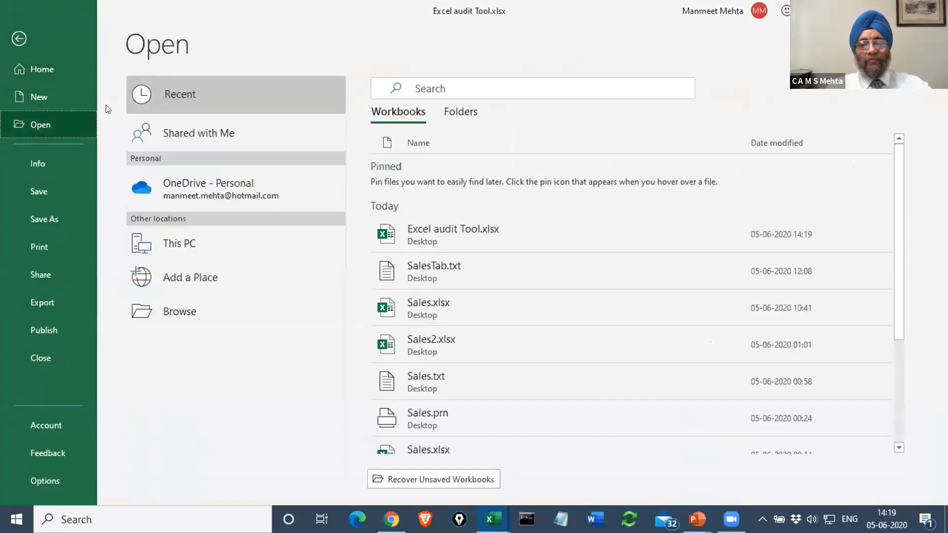
{"action": "left_click", "coordinate": [178, 244]}
{"action": "left_click", "coordinate": [427, 91]}
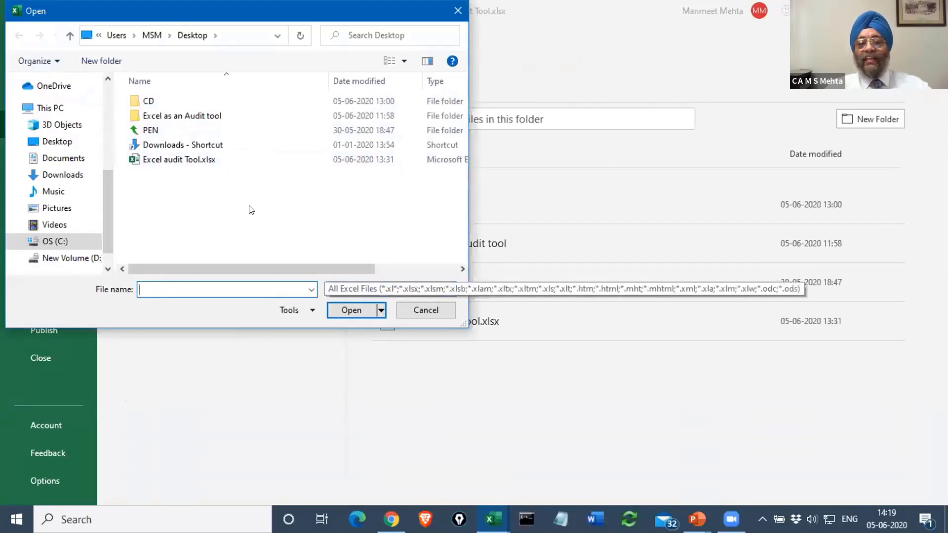
{"action": "left_click", "coordinate": [349, 287]}
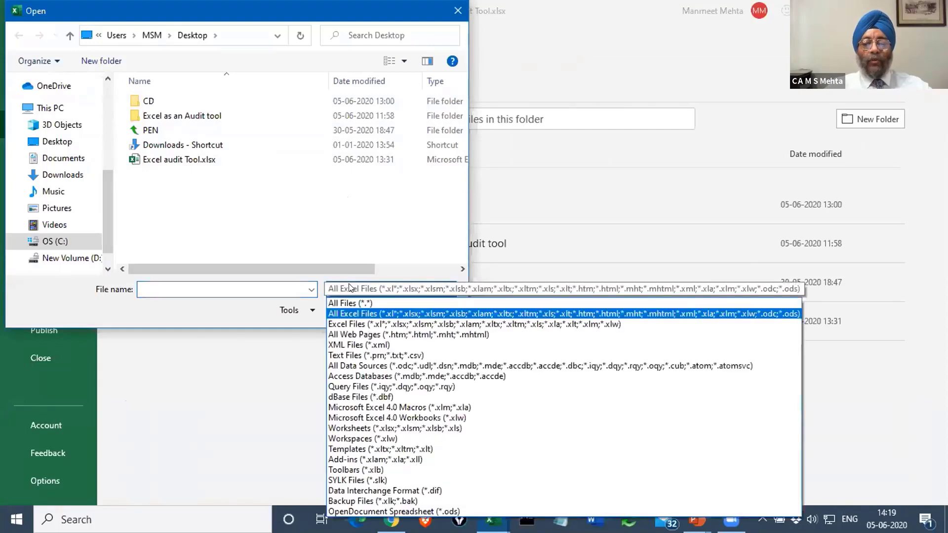
{"action": "left_click", "coordinate": [362, 355]}
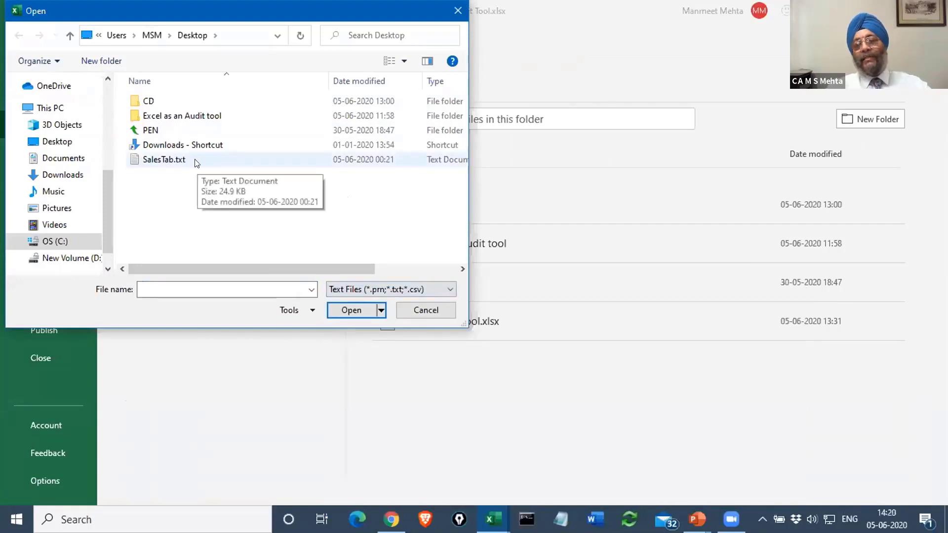
{"action": "left_click", "coordinate": [169, 162]}
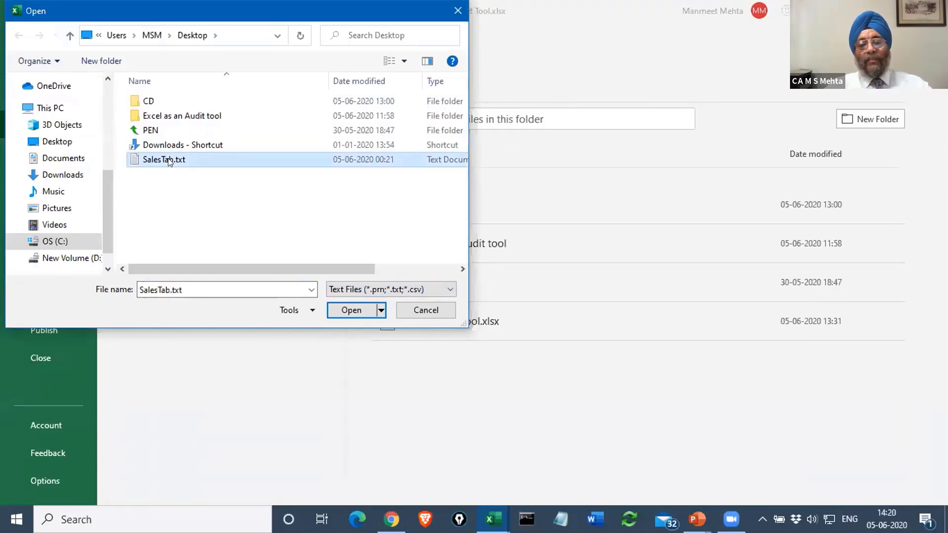
{"action": "left_click", "coordinate": [347, 309]}
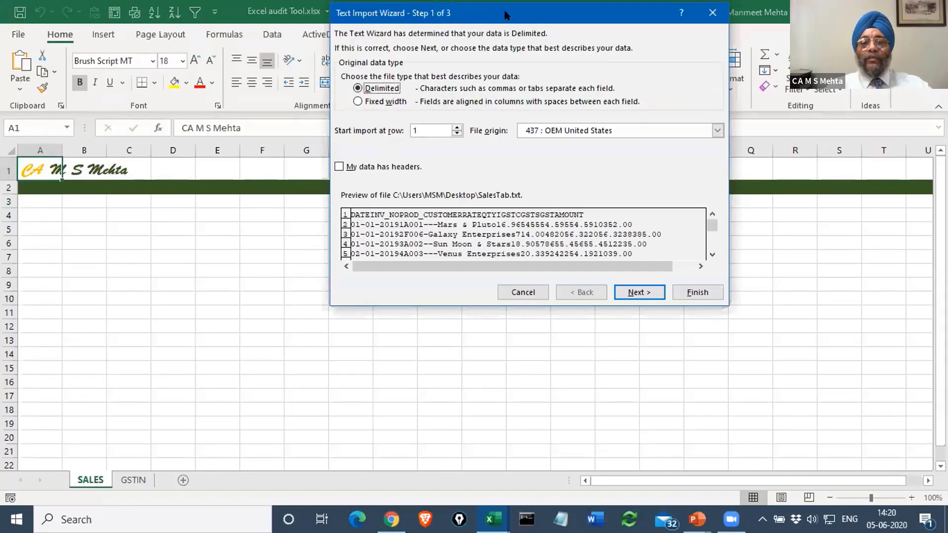
Import the file as delimited data with Tab as the only delimiter, checking how the columns split in the preview.
{"action": "left_click_drag", "start_coordinate": [506, 14], "coordinate": [409, 61]}
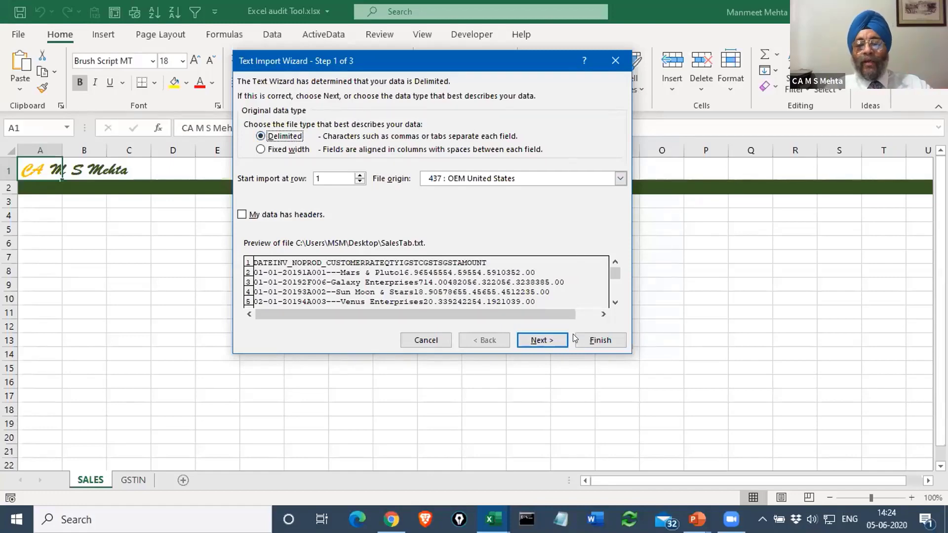
{"action": "left_click", "coordinate": [536, 345]}
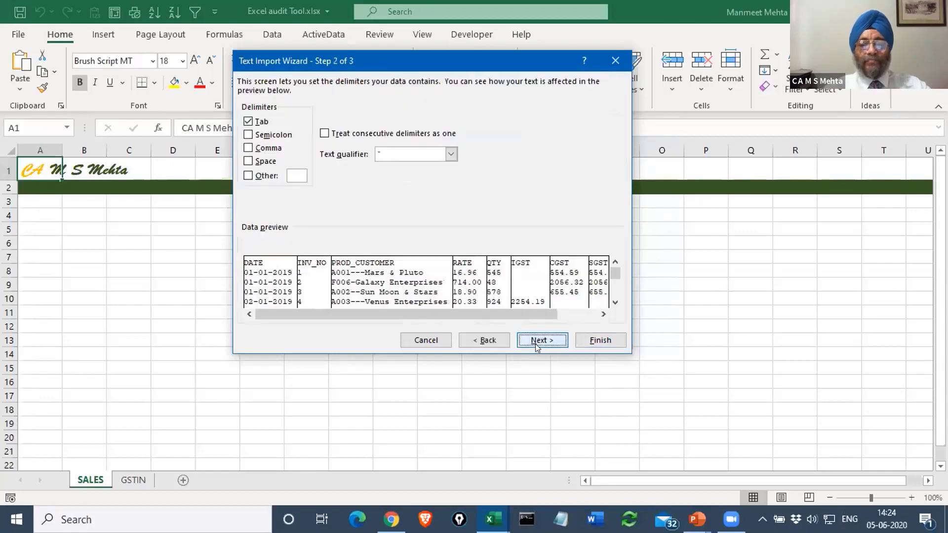
{"action": "left_click", "coordinate": [248, 121]}
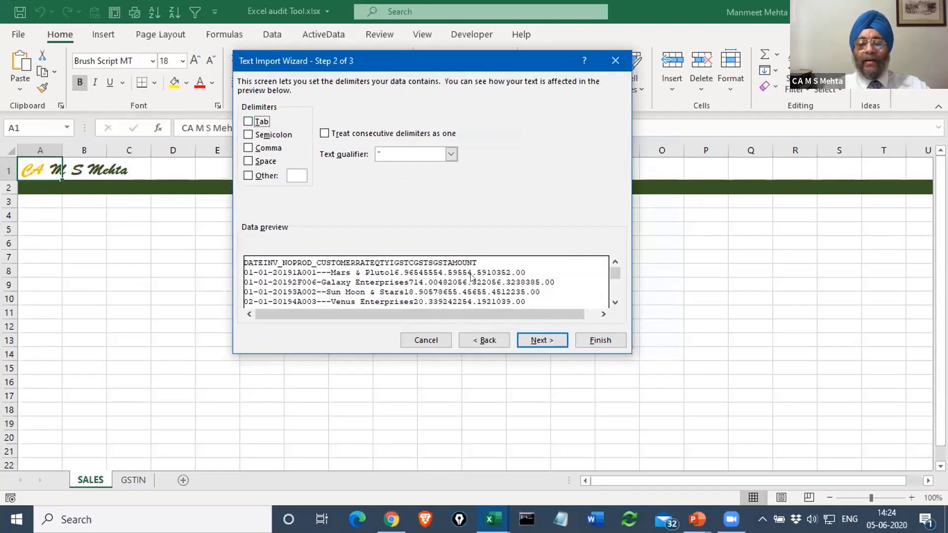
{"action": "left_click", "coordinate": [248, 121]}
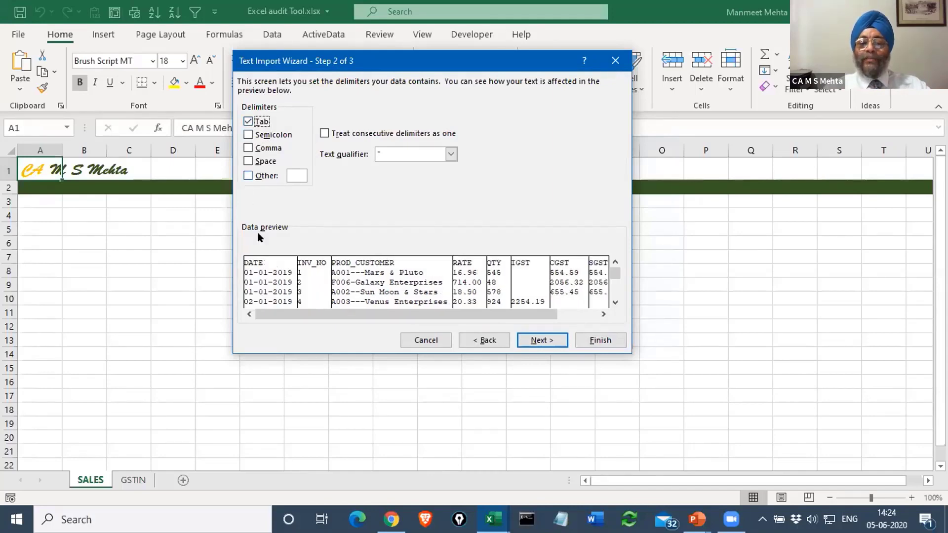
{"action": "left_click_drag", "start_coordinate": [340, 313], "coordinate": [471, 307]}
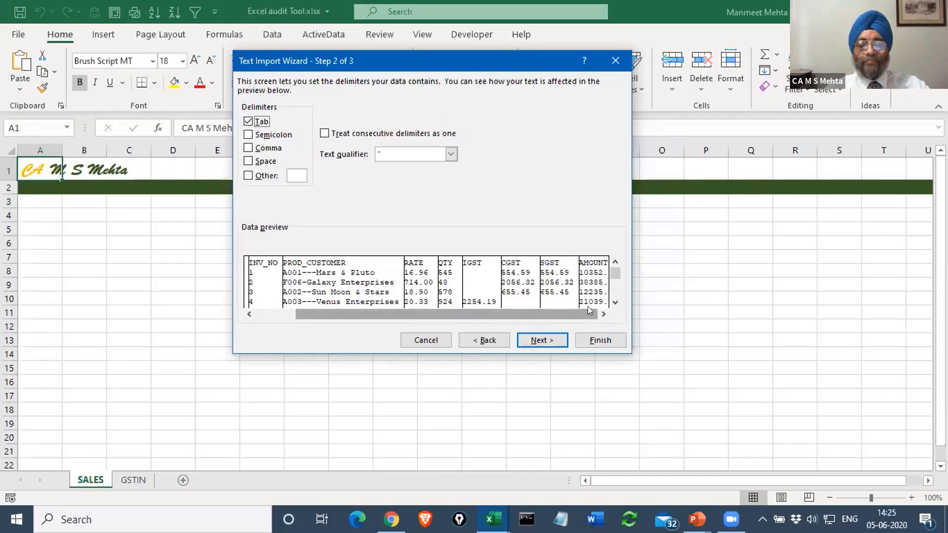
{"action": "left_click", "coordinate": [549, 339]}
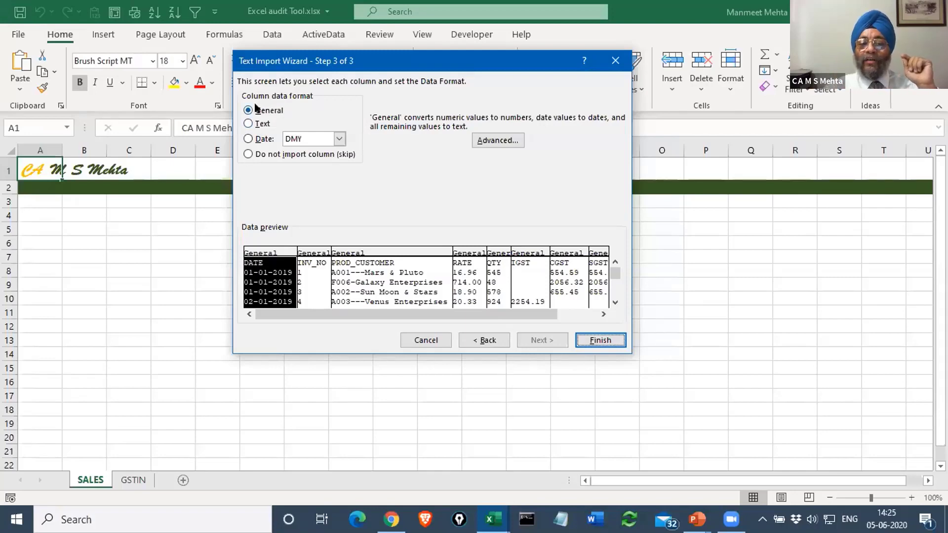
Set the DATE column's format to DMY date, keep the other columns General, and finish the import.
{"action": "left_click", "coordinate": [248, 141]}
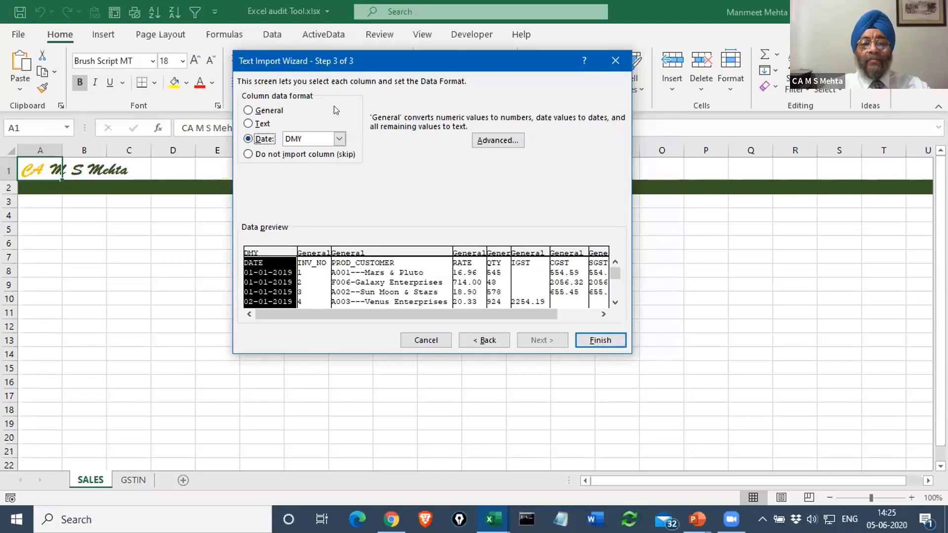
{"action": "left_click", "coordinate": [340, 140]}
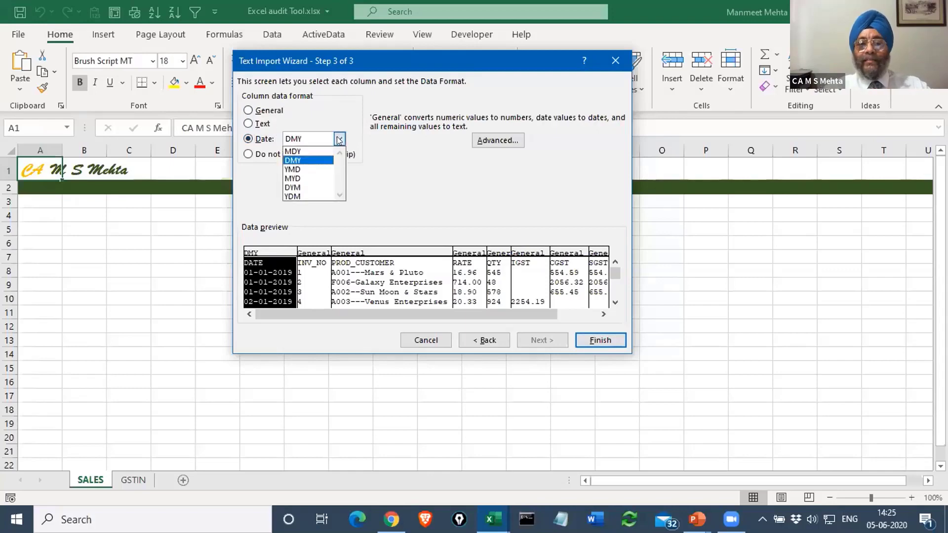
{"action": "left_click", "coordinate": [306, 161]}
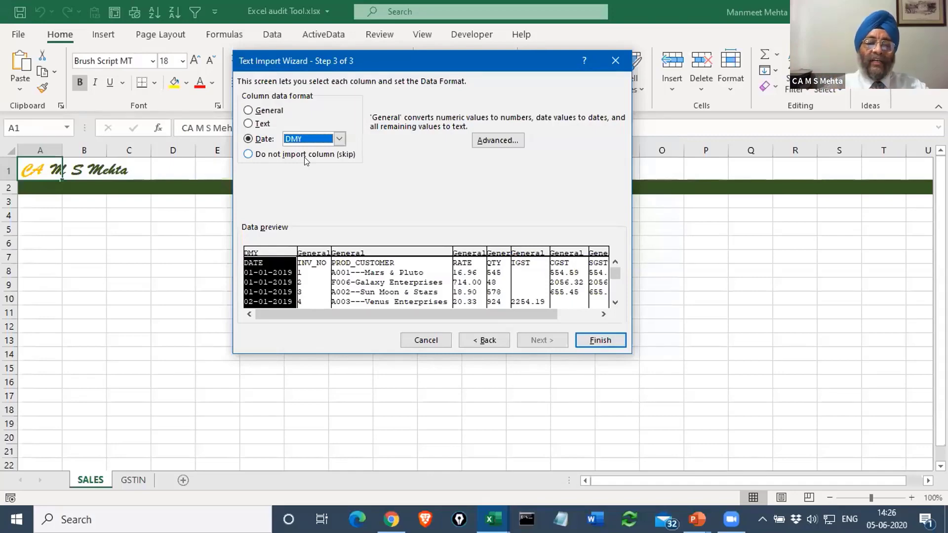
{"action": "left_click_drag", "start_coordinate": [516, 316], "coordinate": [588, 312]}
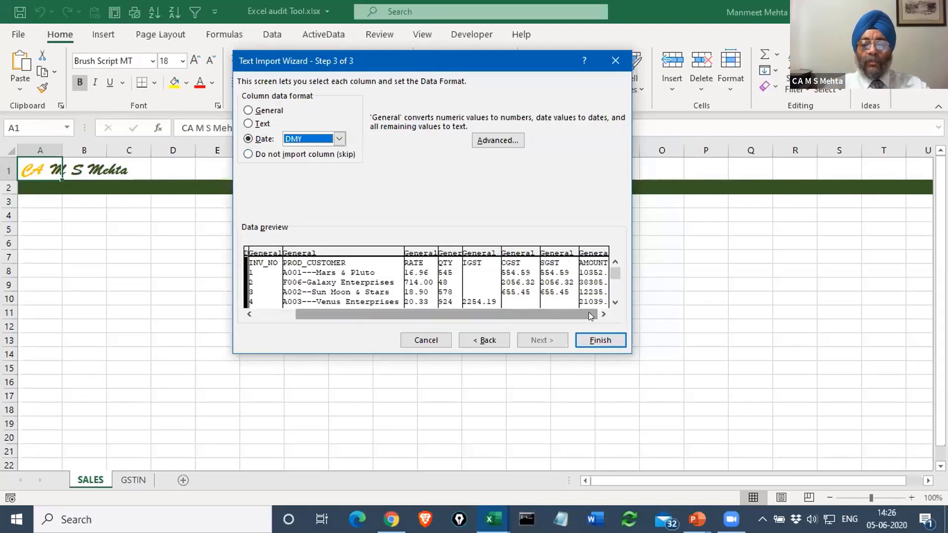
{"action": "left_click", "coordinate": [601, 340]}
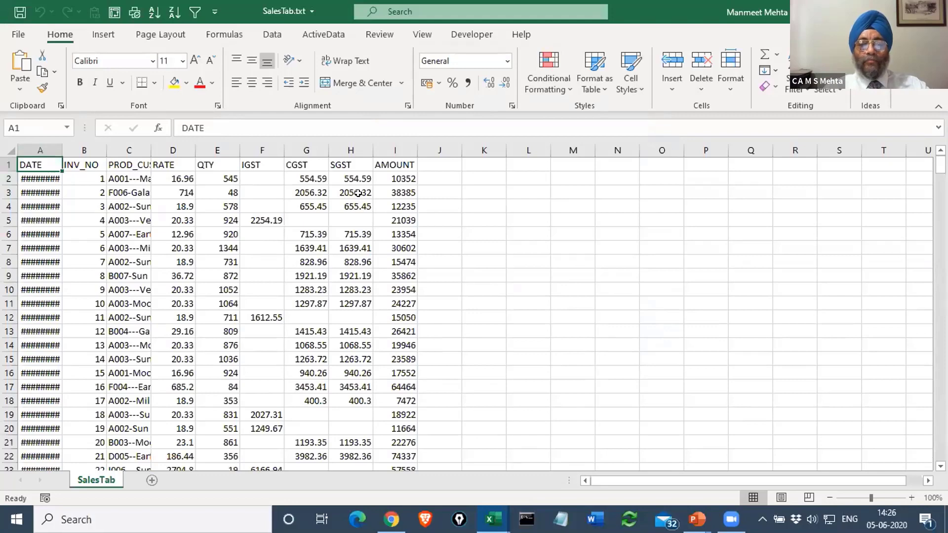
Autofit the widths of all columns in the SalesTab sheet to their contents.
{"action": "left_click", "coordinate": [9, 150]}
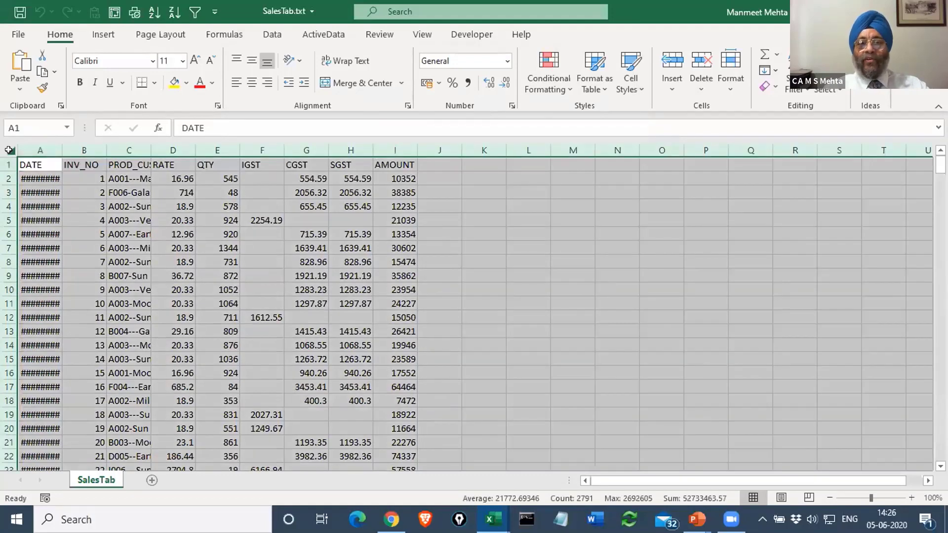
{"action": "double_click", "coordinate": [55, 150]}
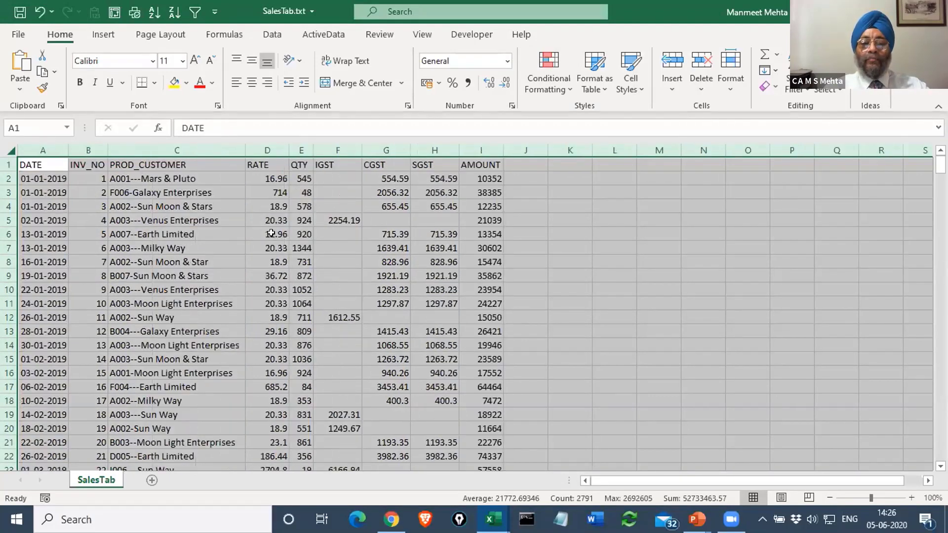
{"action": "left_click", "coordinate": [387, 242]}
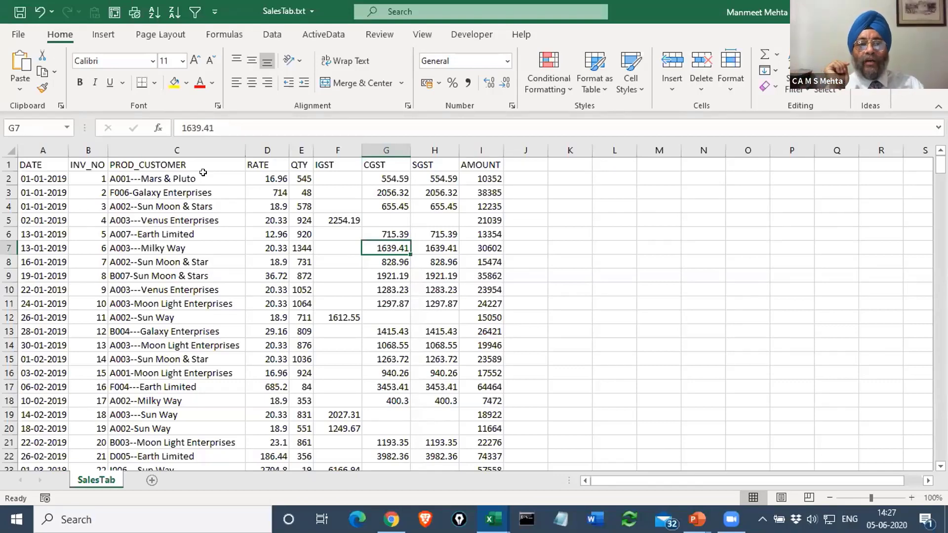
{"action": "left_click", "coordinate": [180, 192]}
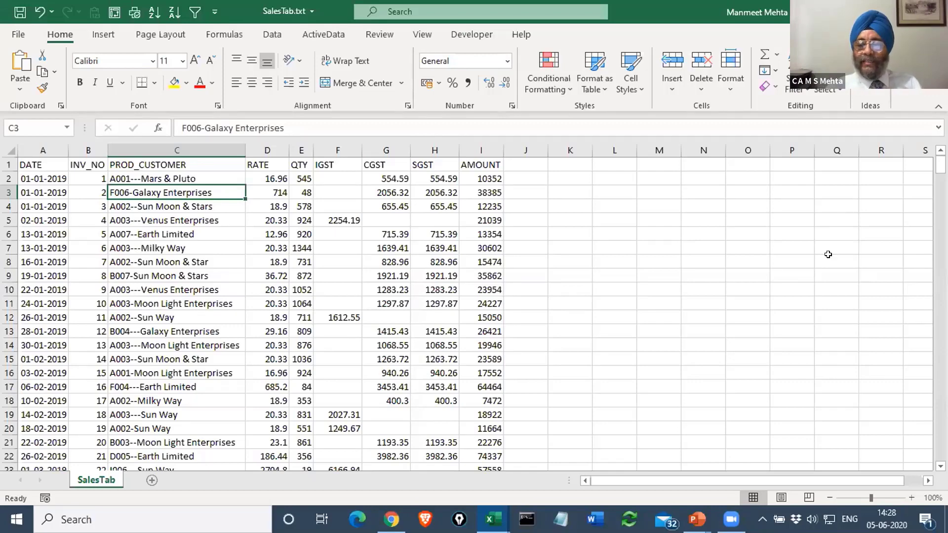
{"action": "key", "text": "ctrl+n"}
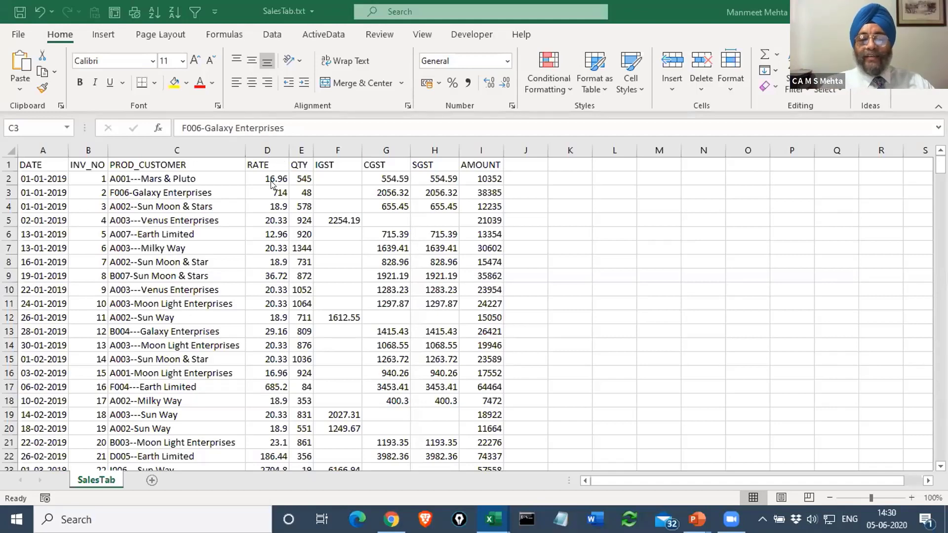
Insert two blank columns between PROD_CUSTOMER and RATE.
{"action": "left_click_drag", "start_coordinate": [269, 148], "coordinate": [300, 148]}
{"action": "right_click", "coordinate": [300, 148]}
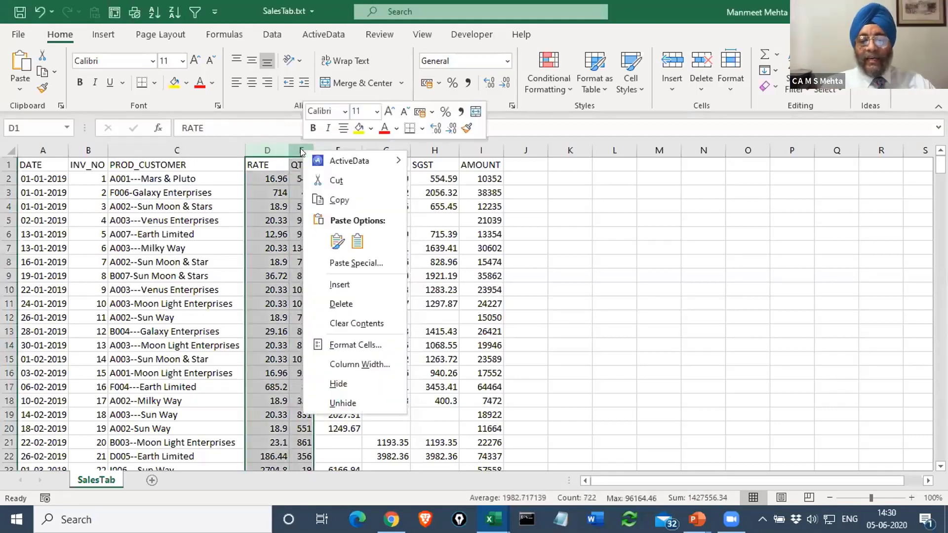
{"action": "left_click", "coordinate": [360, 285]}
{"action": "left_click", "coordinate": [361, 285]}
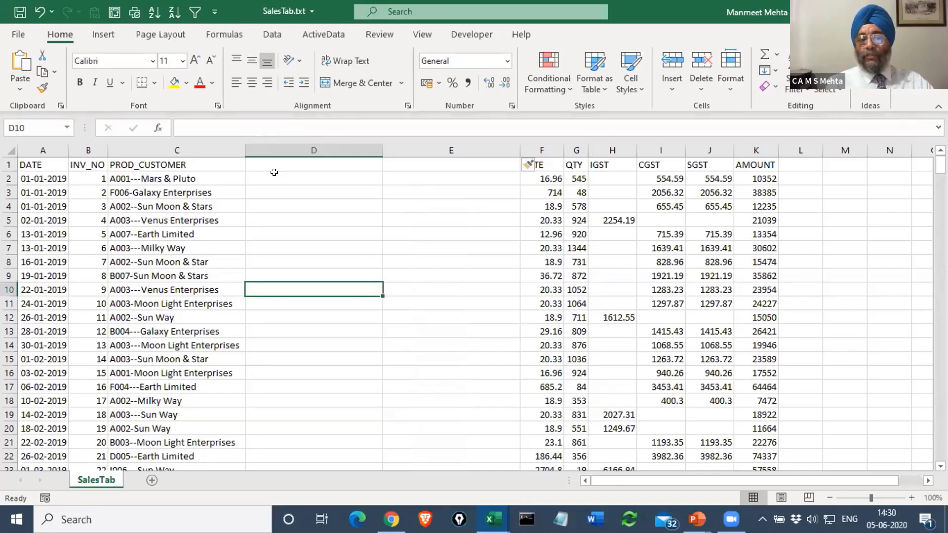
Enter A001 in D2 and use Flash Fill from D3 to extract the remaining product codes down column D.
{"action": "left_click", "coordinate": [282, 172]}
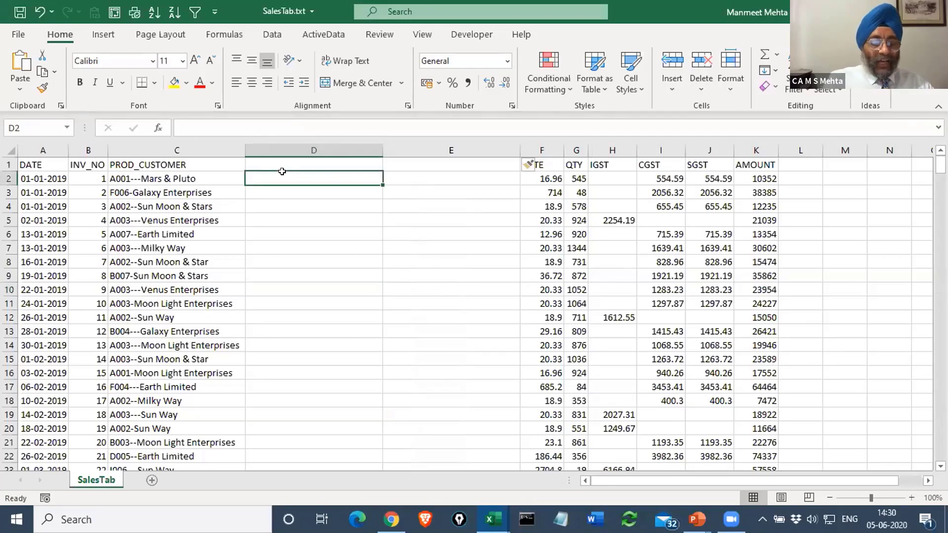
{"action": "type", "text": "A001"}
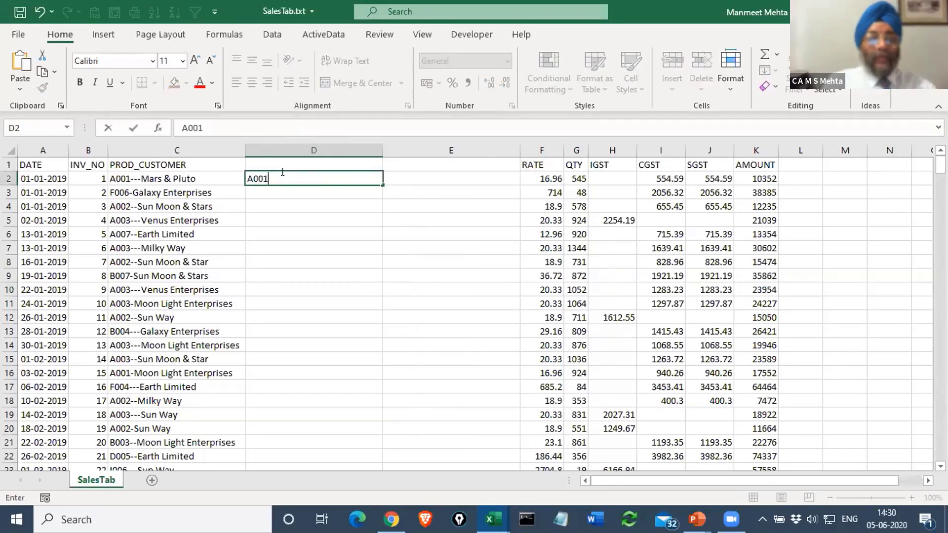
{"action": "key", "text": "Return"}
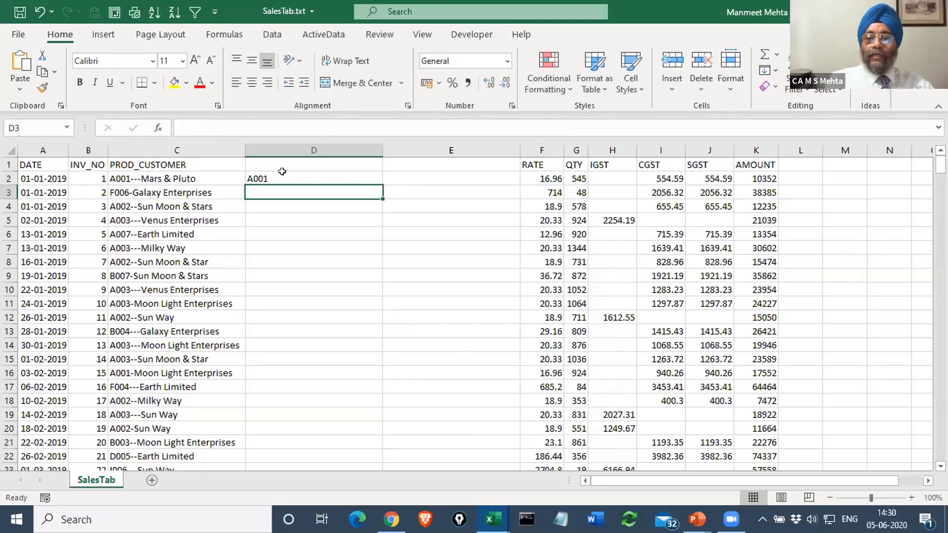
{"action": "key", "text": "ctrl+e"}
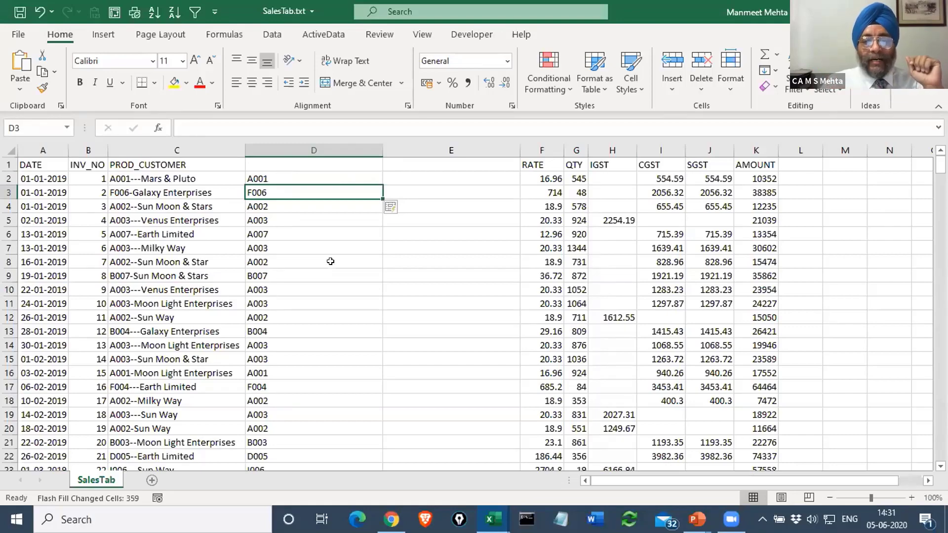
{"action": "scroll", "coordinate": [330, 262], "scroll_direction": "down", "scroll_amount": 20}
{"action": "scroll", "coordinate": [330, 261], "scroll_direction": "down", "scroll_amount": 13}
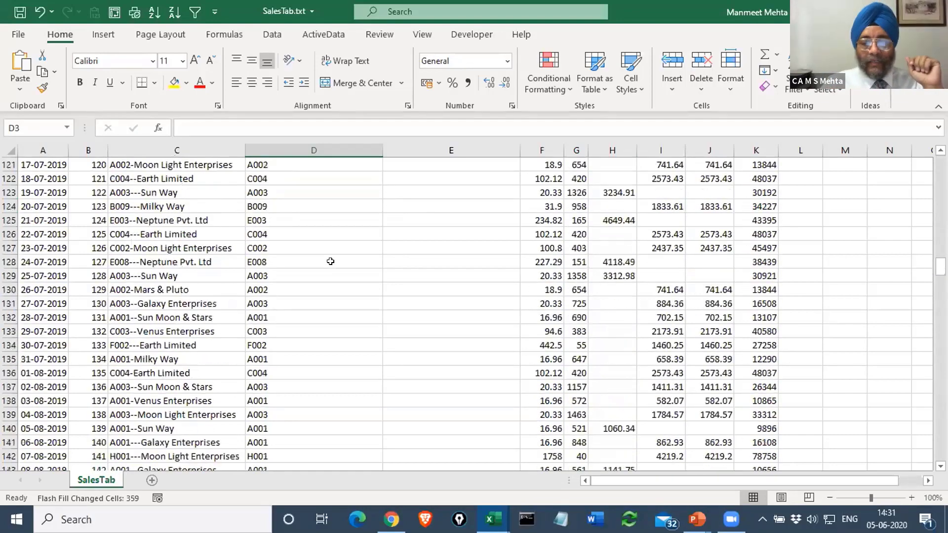
{"action": "scroll", "coordinate": [331, 261], "scroll_direction": "up", "scroll_amount": 17}
{"action": "scroll", "coordinate": [330, 262], "scroll_direction": "up", "scroll_amount": 17}
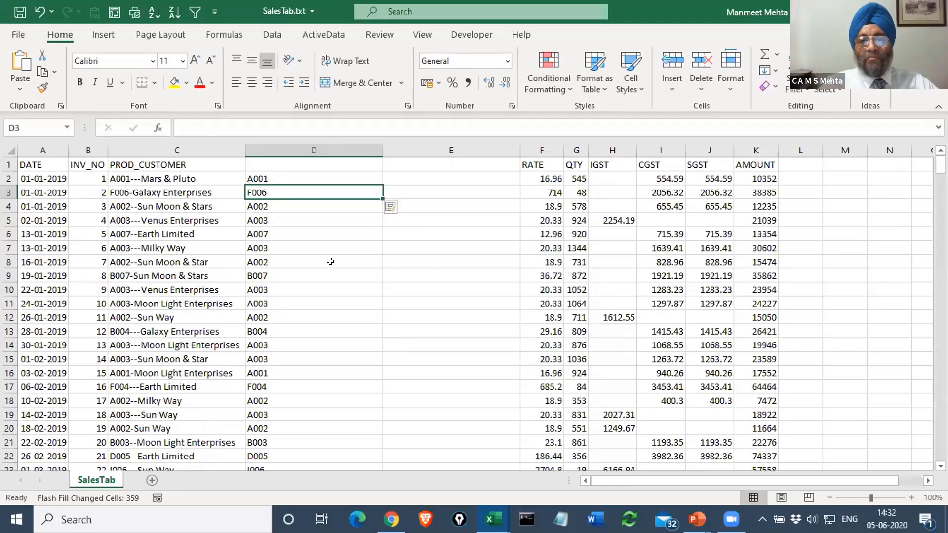
Enter Mars & Pluto in E2 and use Flash Fill from E3 to extract the remaining customer names down column E.
{"action": "left_click", "coordinate": [406, 176]}
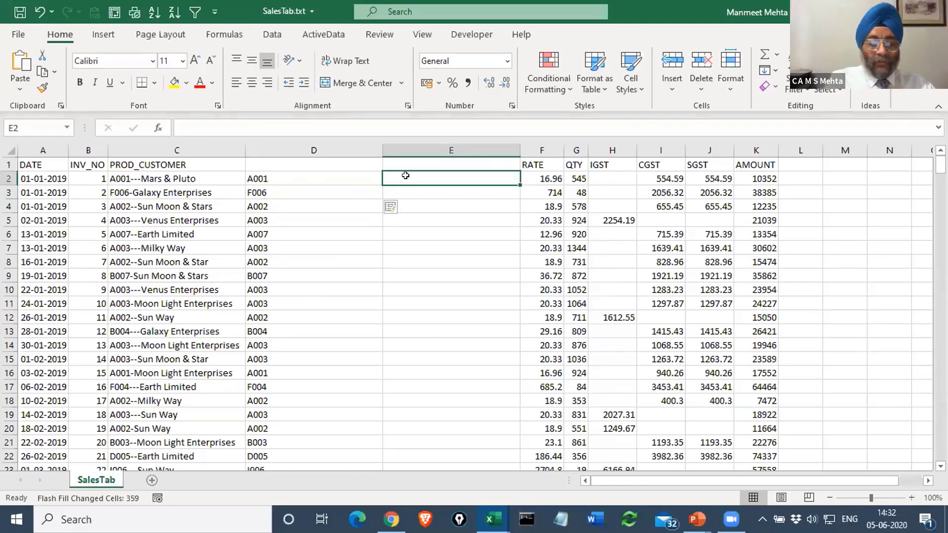
{"action": "type", "text": "Mar"}
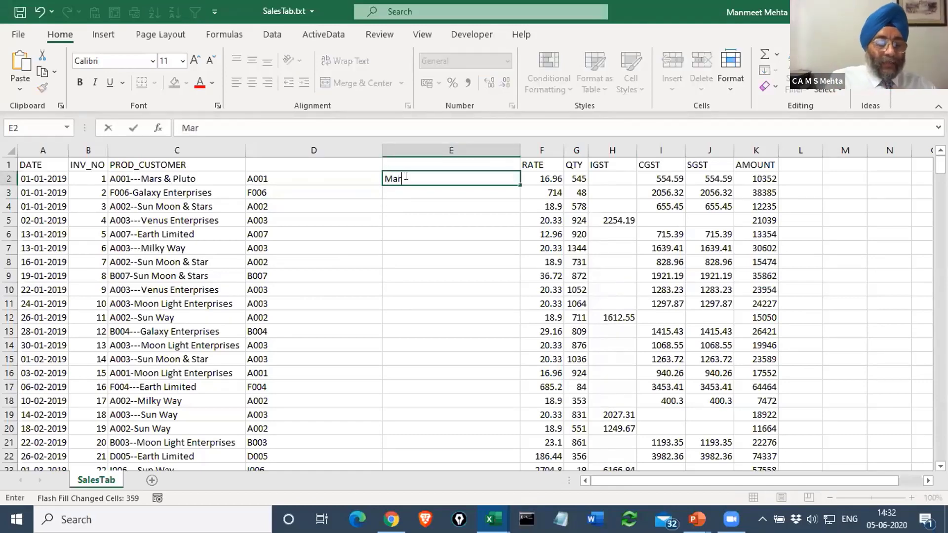
{"action": "type", "text": "s &"}
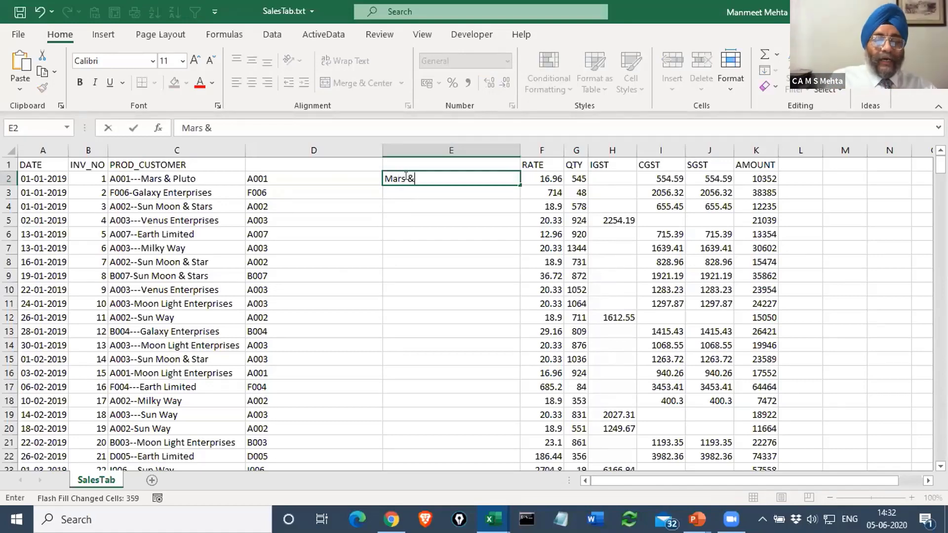
{"action": "type", "text": " Pl"}
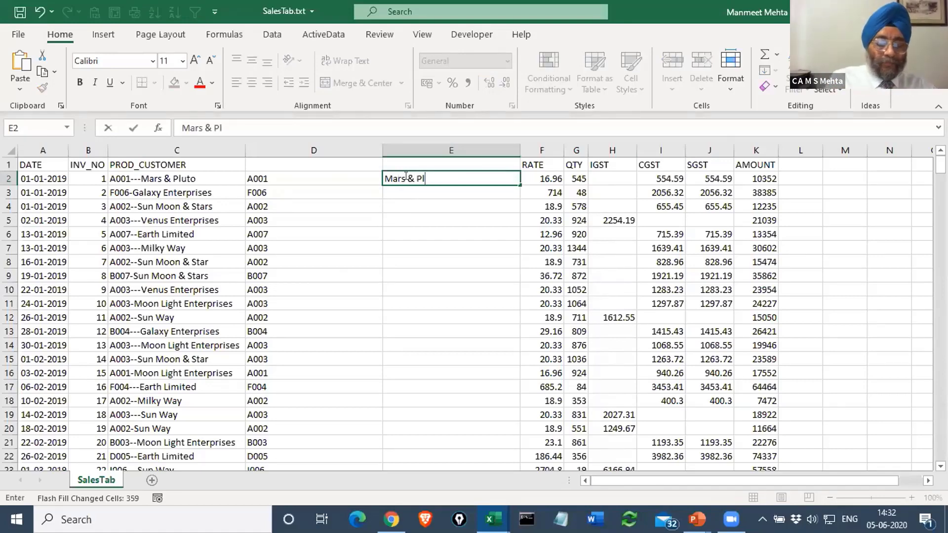
{"action": "type", "text": "uto"}
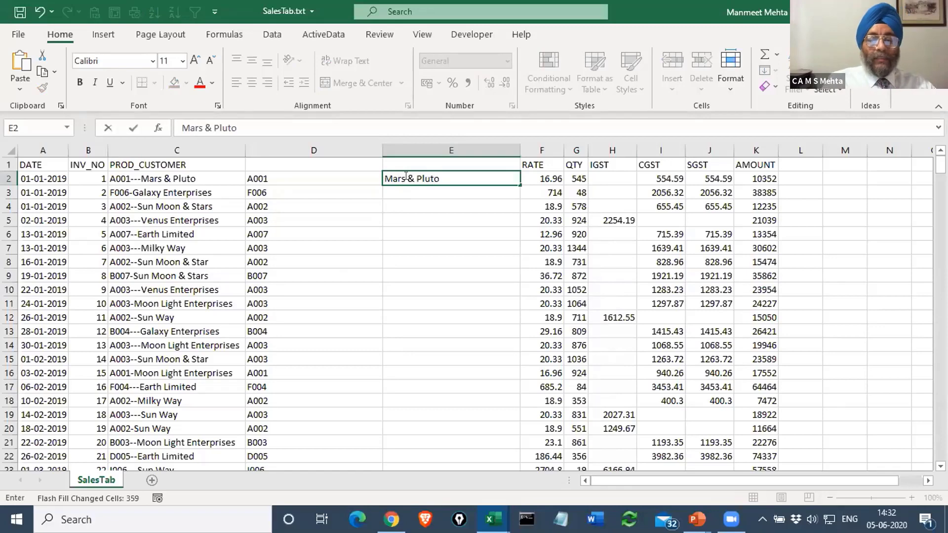
{"action": "key", "text": "Return"}
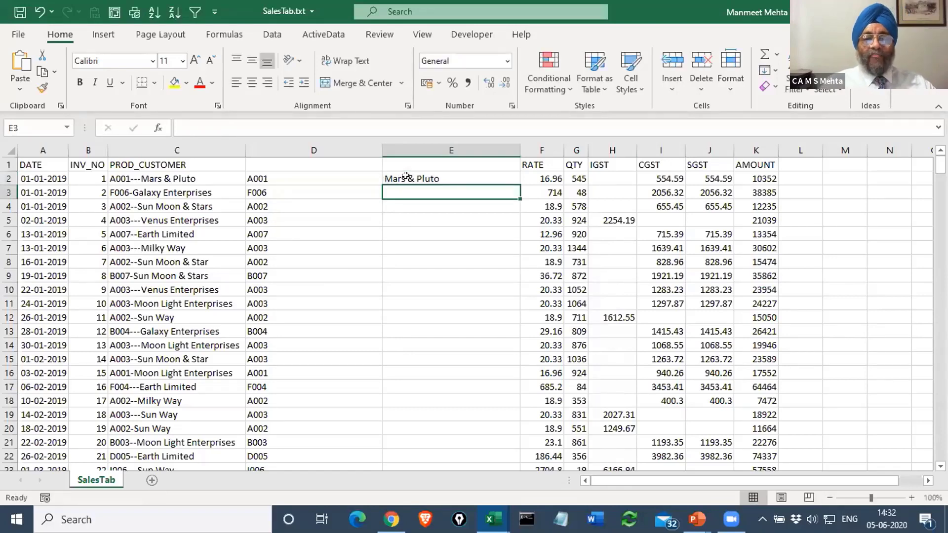
{"action": "left_click", "coordinate": [272, 36]}
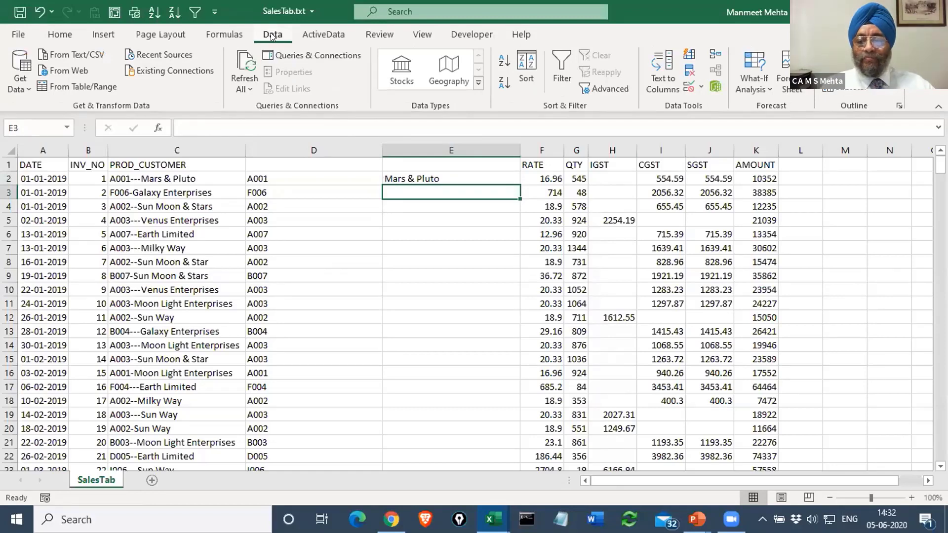
{"action": "left_click", "coordinate": [688, 54]}
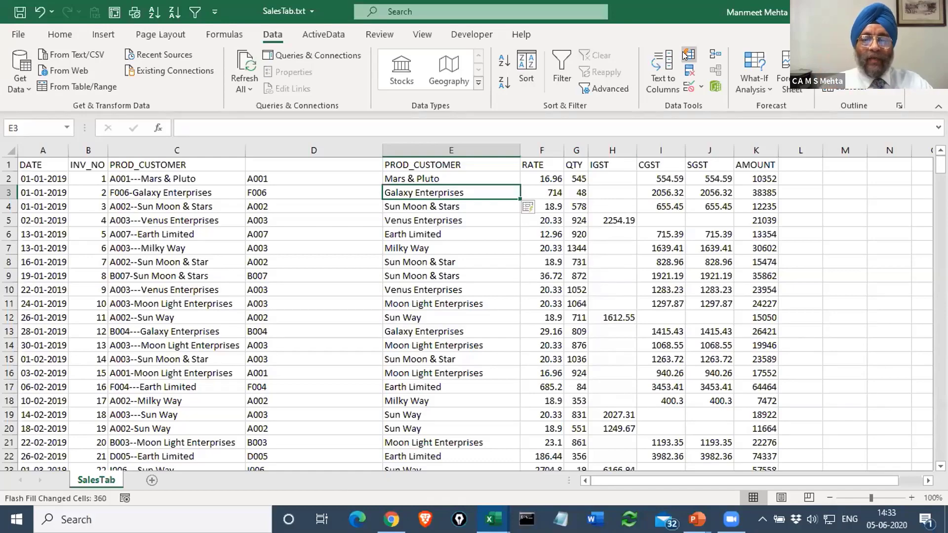
{"action": "scroll", "coordinate": [492, 248], "scroll_direction": "down", "scroll_amount": 11}
{"action": "scroll", "coordinate": [493, 248], "scroll_direction": "up", "scroll_amount": 11}
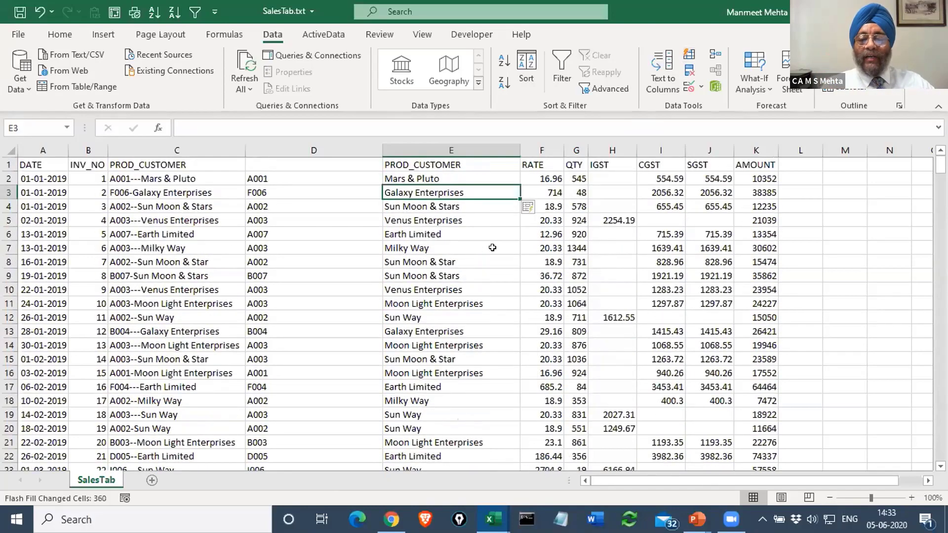
Autofit column D, enter the header PROd in D1 and replace the header in E1 with CUSTOMER.
{"action": "double_click", "coordinate": [383, 150]}
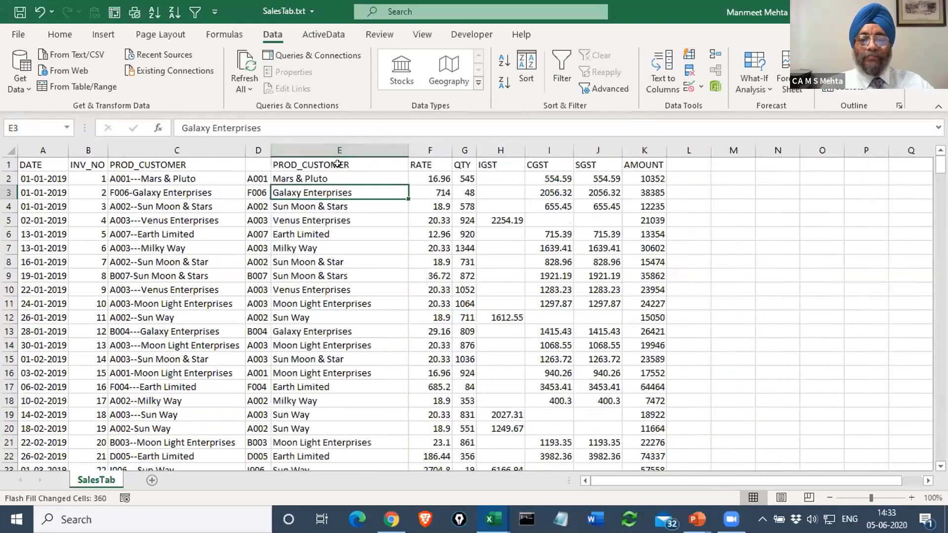
{"action": "left_click", "coordinate": [262, 163]}
{"action": "type", "text": "P"}
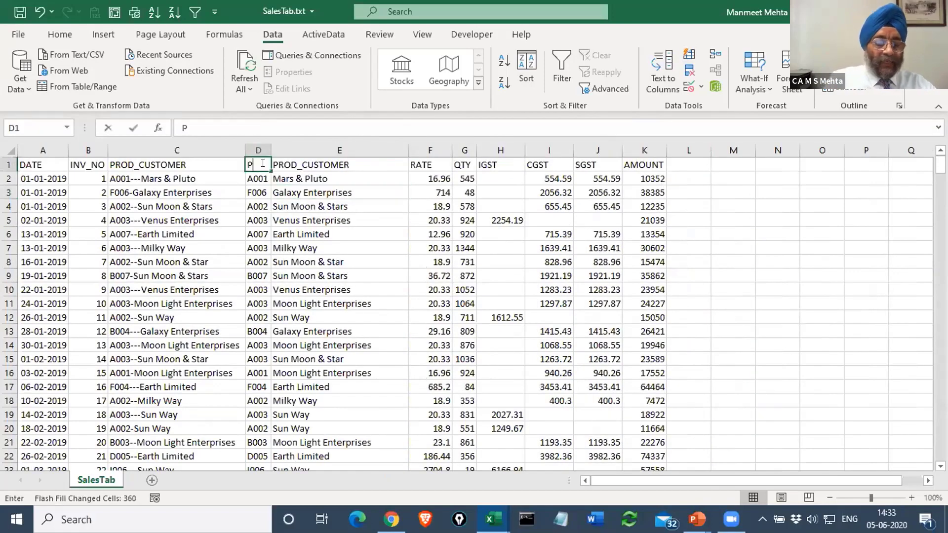
{"action": "type", "text": "ROd"}
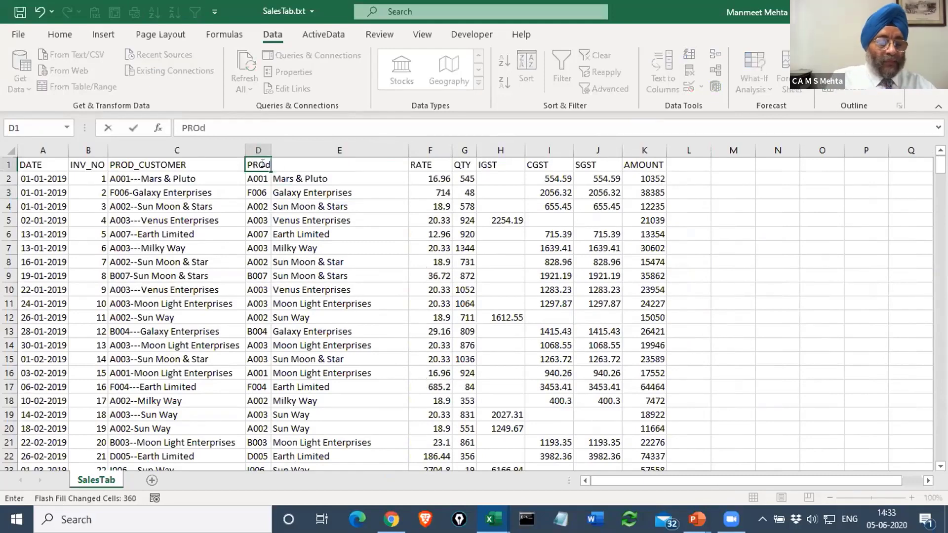
{"action": "key", "text": "Tab"}
{"action": "key", "text": "BackSpace"}
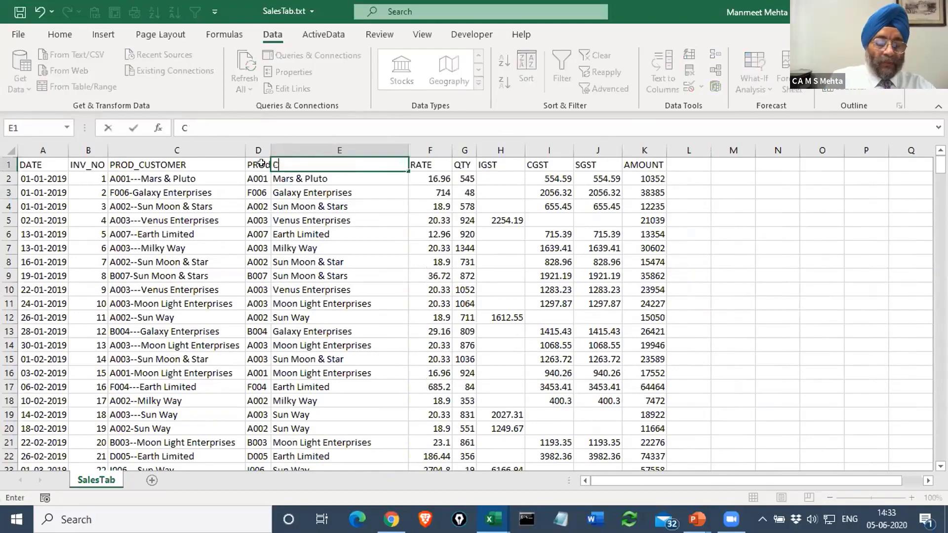
{"action": "type", "text": "CUSTOMER"}
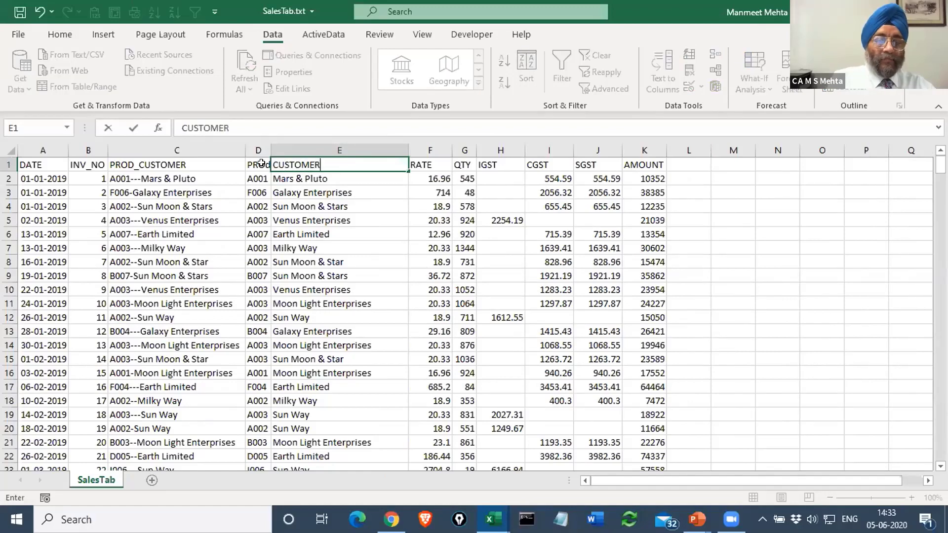
{"action": "left_click", "coordinate": [319, 217]}
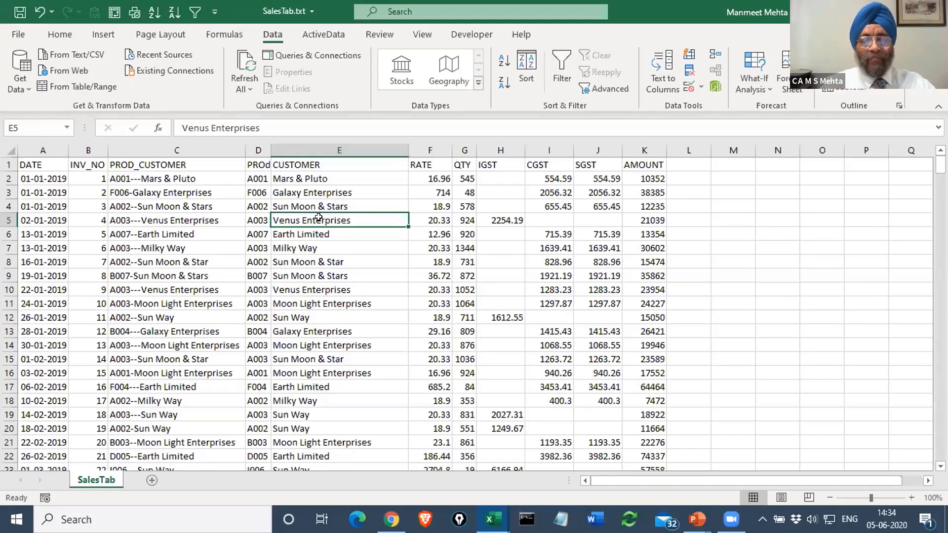
Try to run Flash Fill again from E3 on the already filled CUSTOMER column.
{"action": "left_click", "coordinate": [329, 194]}
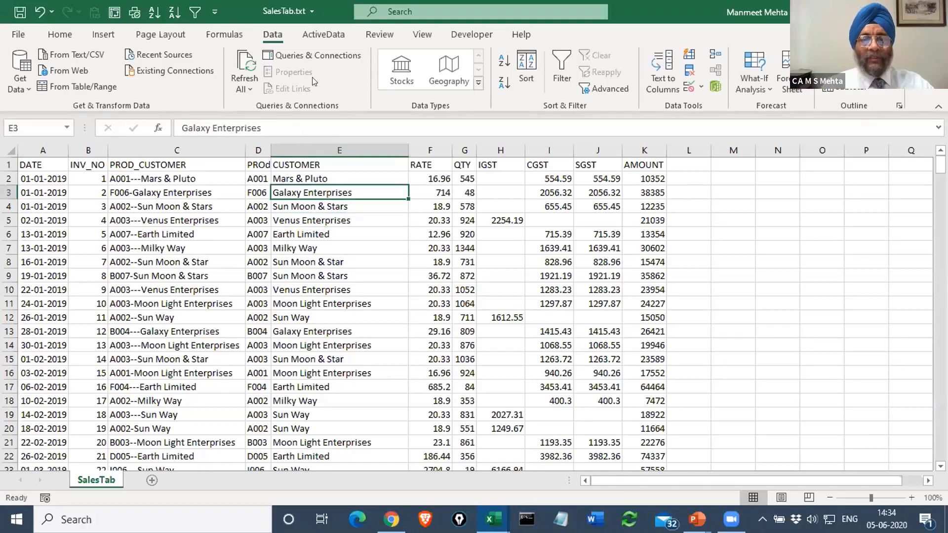
{"action": "left_click", "coordinate": [690, 57]}
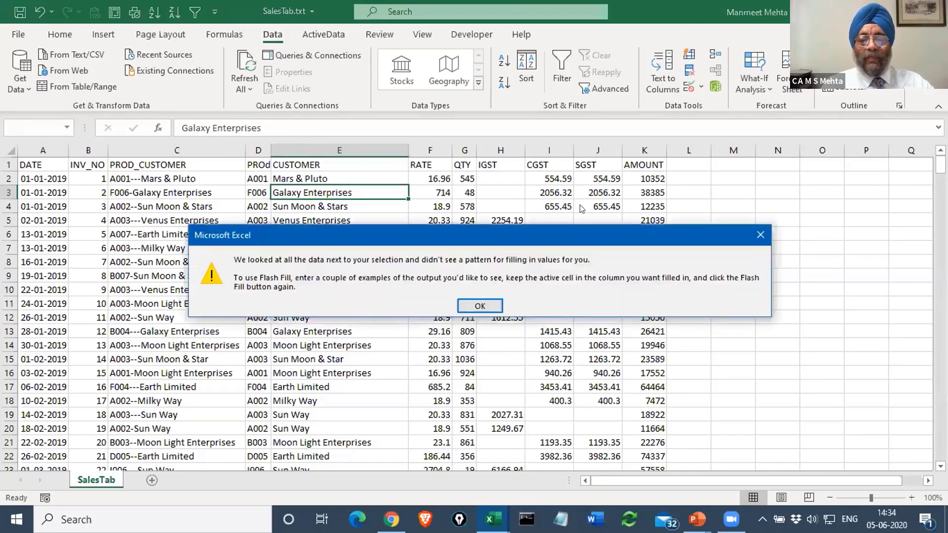
{"action": "left_click", "coordinate": [487, 306]}
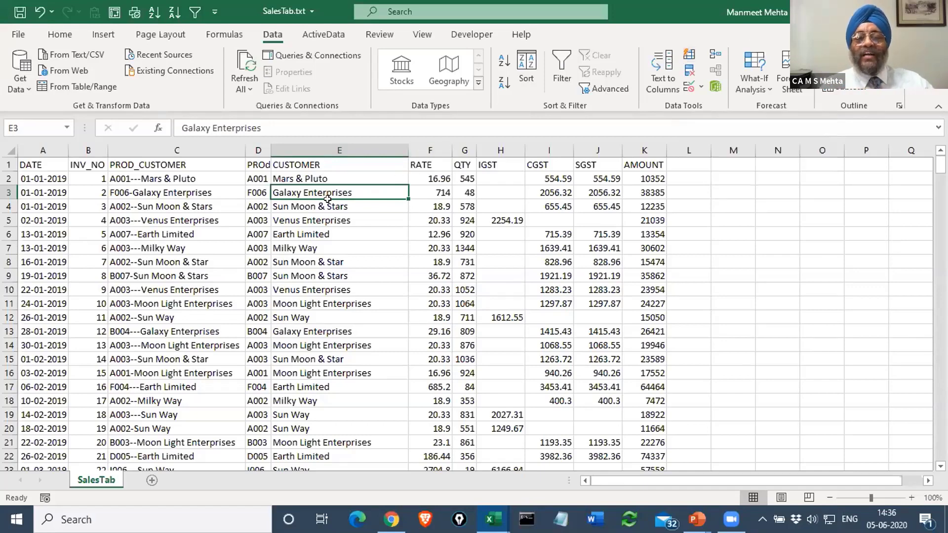
{"action": "left_click", "coordinate": [172, 187]}
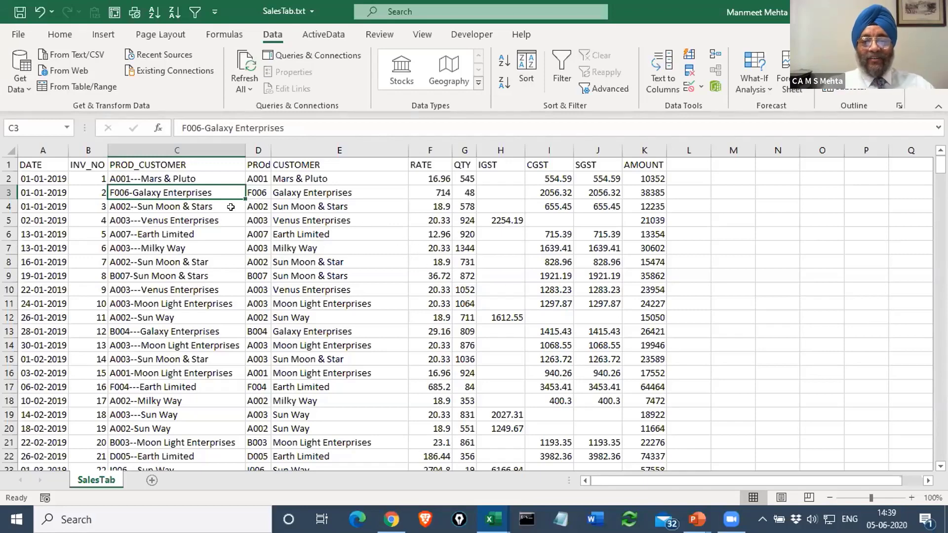
{"action": "left_click", "coordinate": [164, 145]}
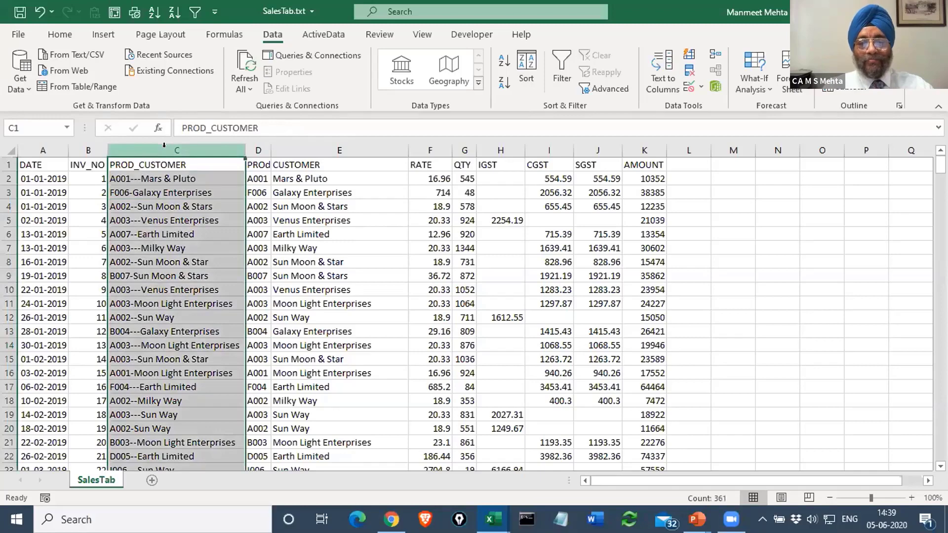
{"action": "right_click", "coordinate": [168, 154]}
{"action": "key", "text": "Escape"}
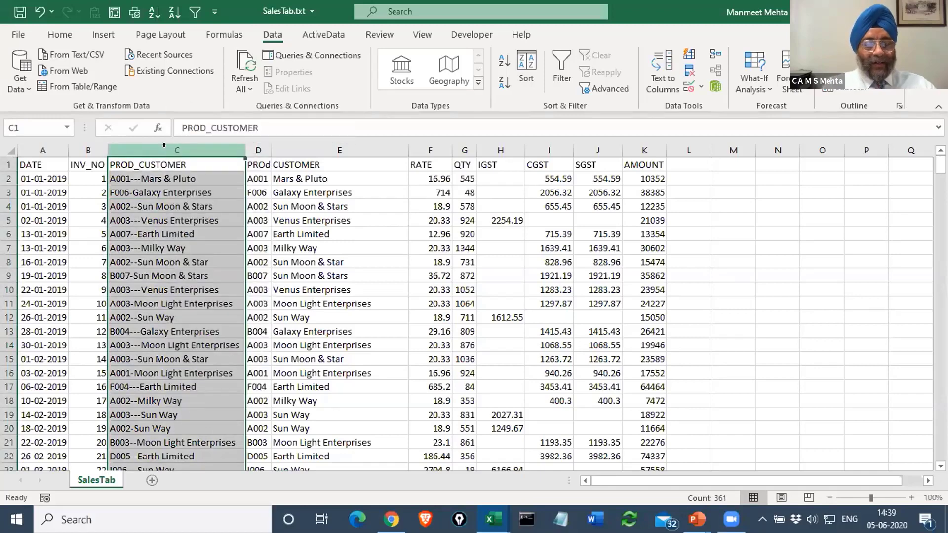
{"action": "key", "text": "alt+Tab"}
{"action": "key", "text": "alt+Tab"}
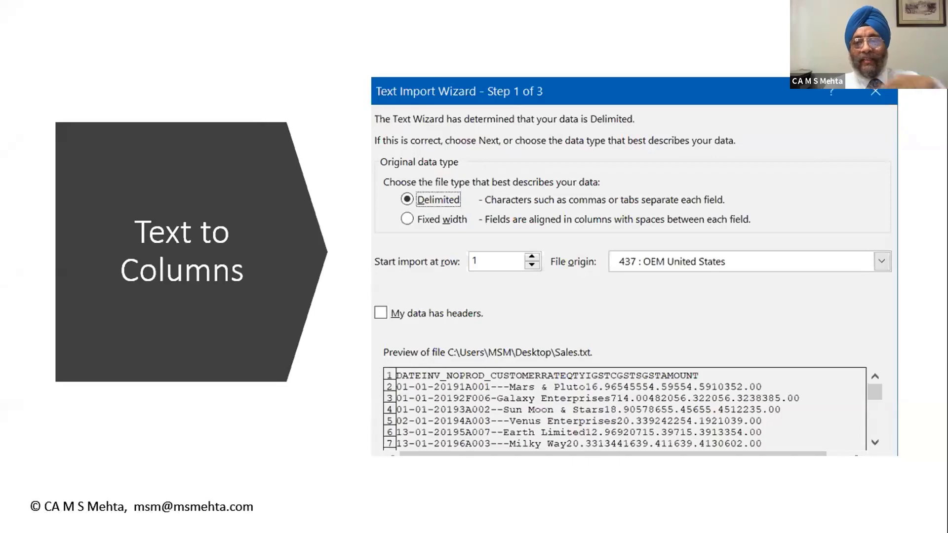
{"action": "left_click", "coordinate": [482, 186]}
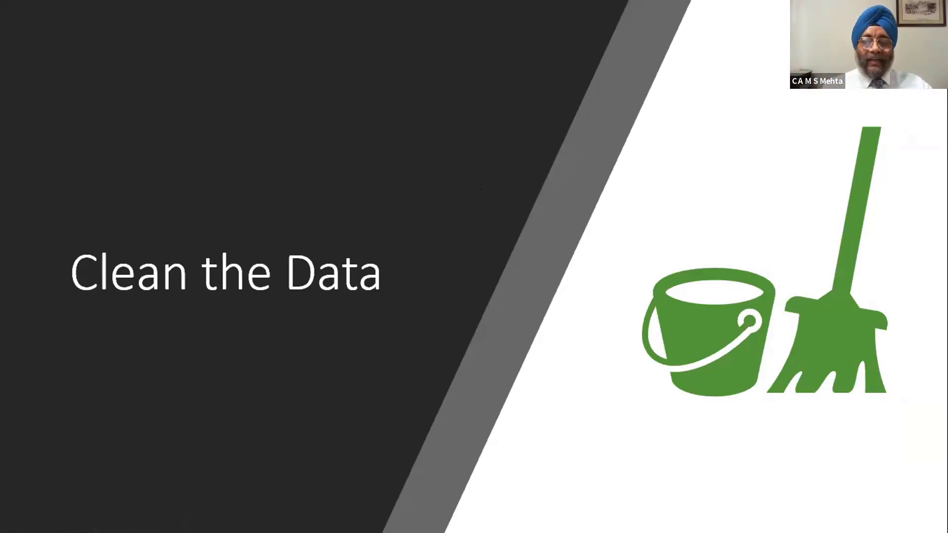
{"action": "key", "text": "Right"}
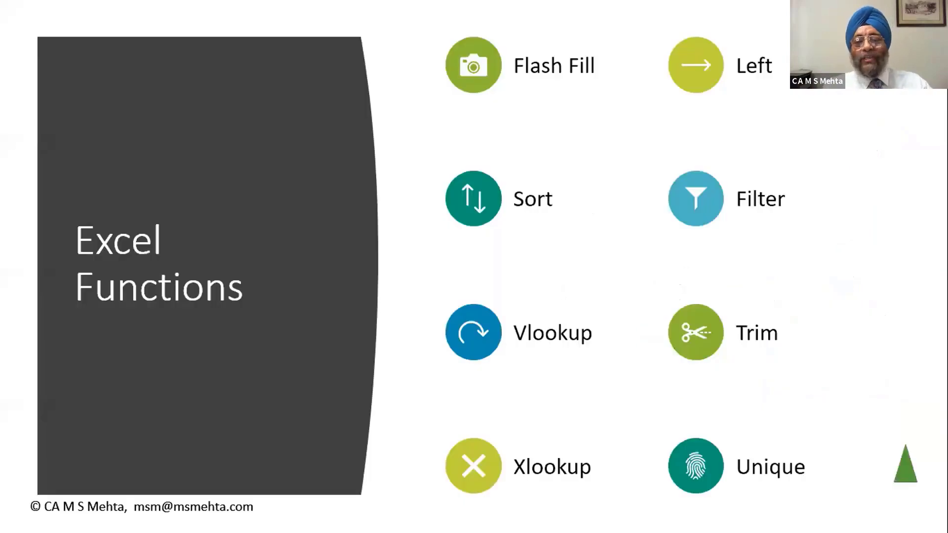
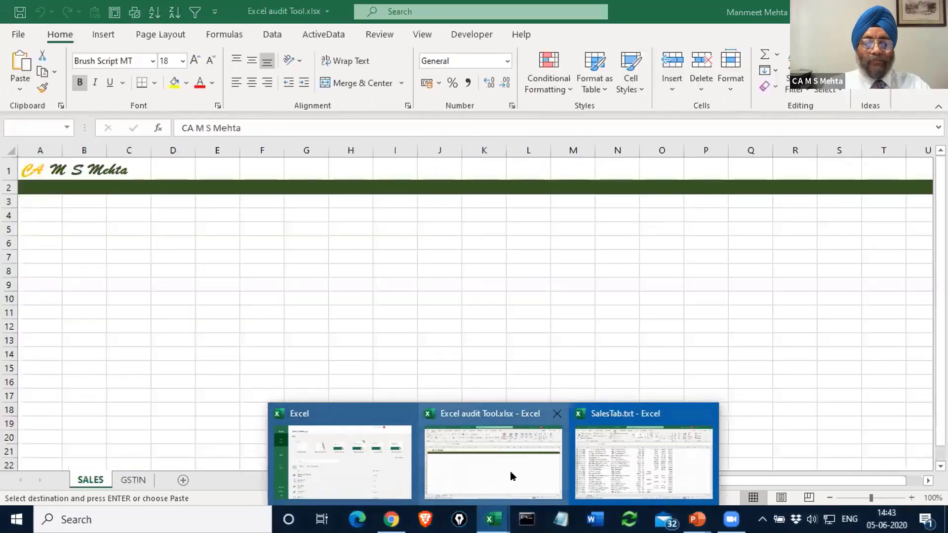
Switch to the Excel audit Tool.xlsx workbook and paste the copied sales data at A4 of the SALES sheet.
{"action": "left_click", "coordinate": [512, 475]}
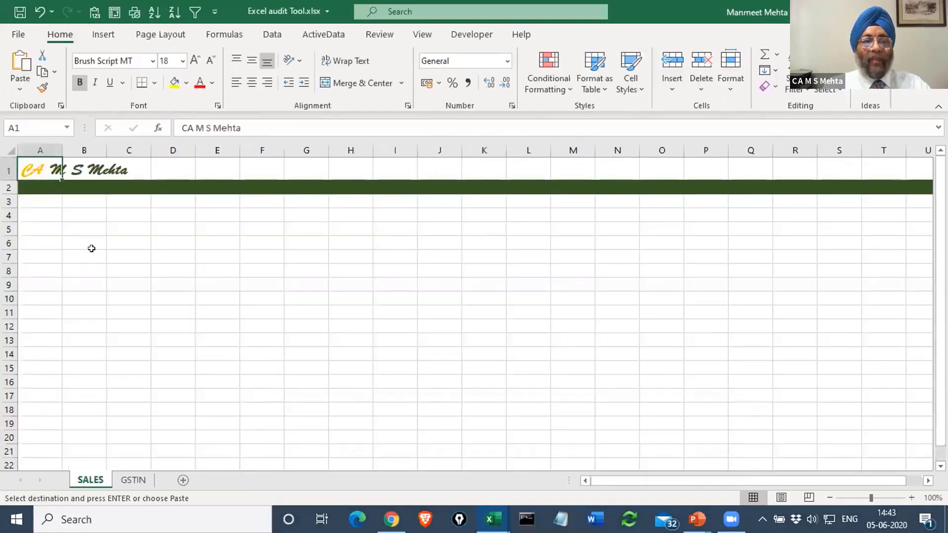
{"action": "left_click", "coordinate": [32, 214]}
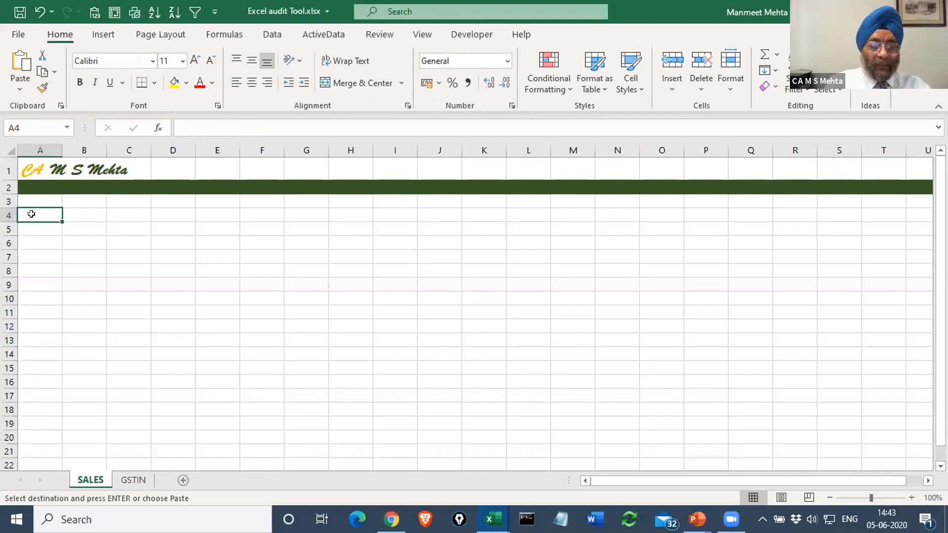
{"action": "key", "text": "ctrl+v"}
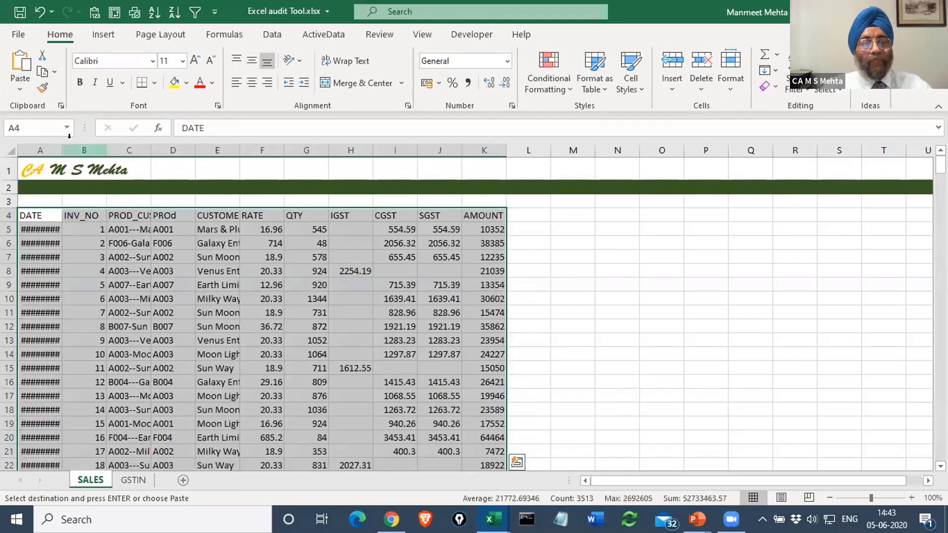
Autofit the widths of all columns in the SALES sheet to their contents.
{"action": "left_click", "coordinate": [10, 149]}
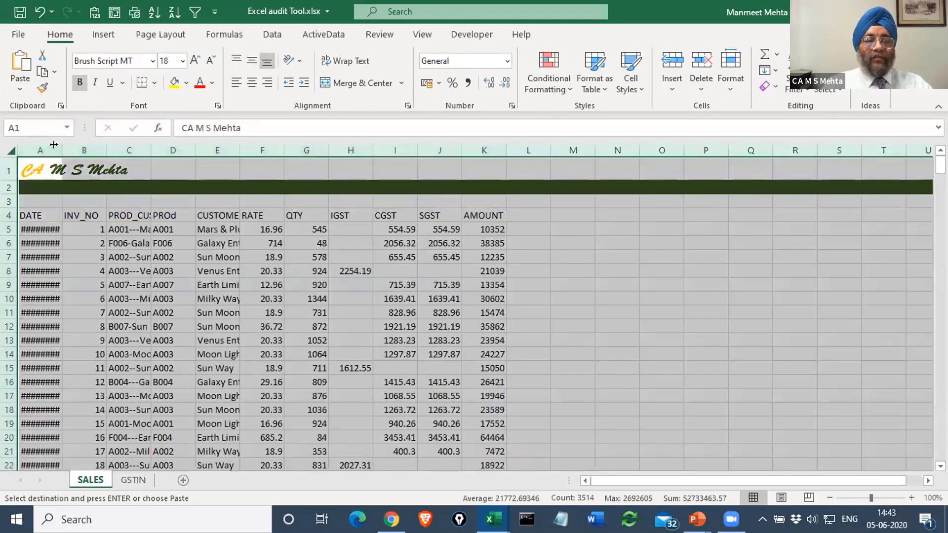
{"action": "double_click", "coordinate": [62, 150]}
{"action": "left_click", "coordinate": [247, 299]}
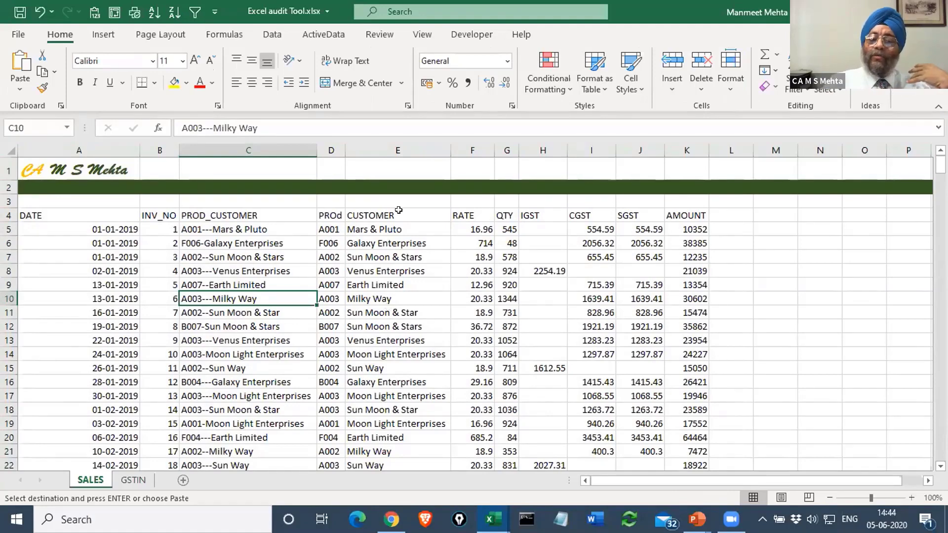
Delete the combined PROD_CUSTOMER column from the SALES sheet.
{"action": "left_click", "coordinate": [220, 229]}
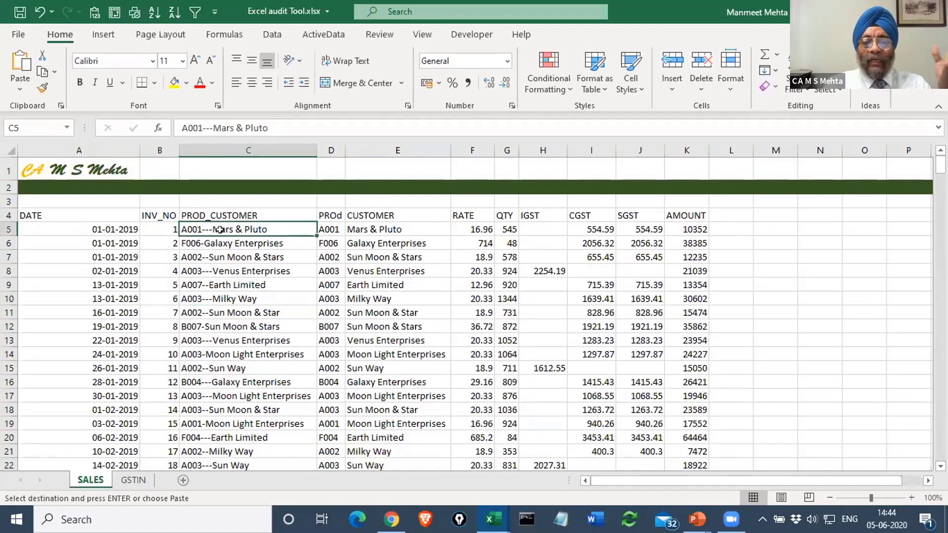
{"action": "left_click", "coordinate": [219, 144]}
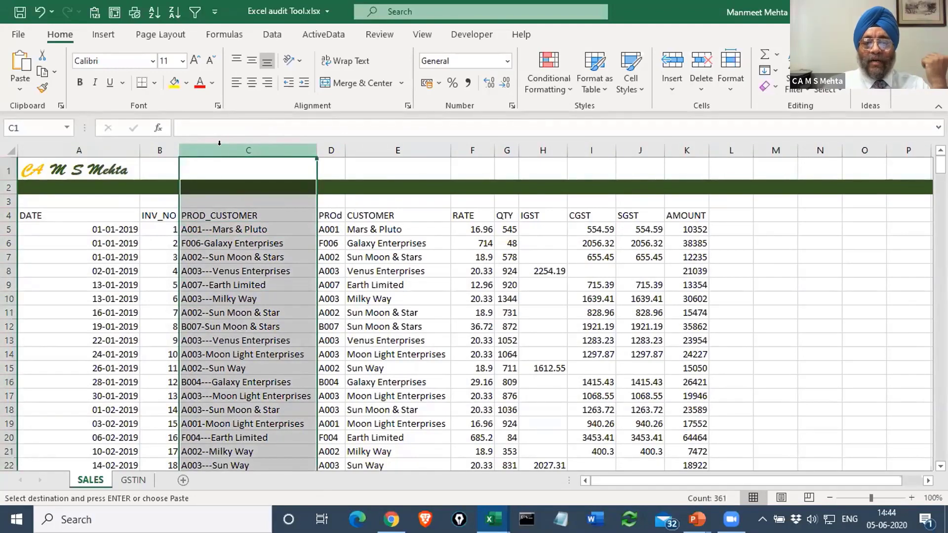
{"action": "right_click", "coordinate": [223, 150]}
{"action": "left_click", "coordinate": [266, 303]}
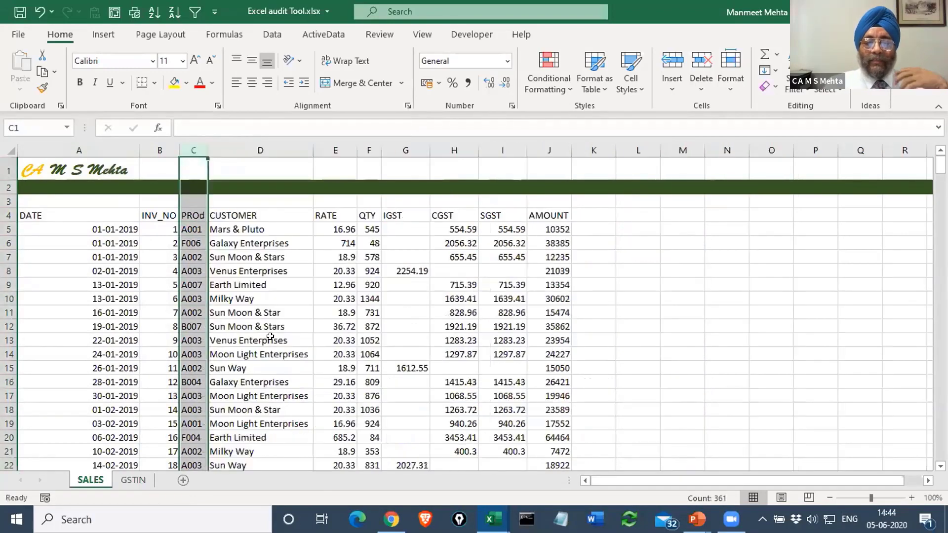
{"action": "left_click", "coordinate": [249, 285]}
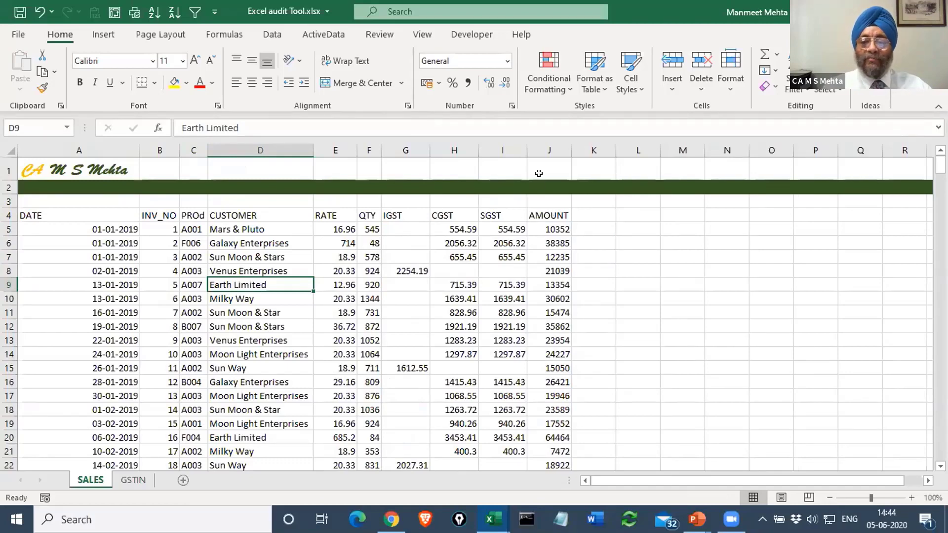
Apply Comma Style number formatting to the RATE through AMOUNT columns (E:J) of the SALES sheet.
{"action": "left_click", "coordinate": [552, 149]}
{"action": "left_click_drag", "start_coordinate": [537, 149], "coordinate": [341, 150]}
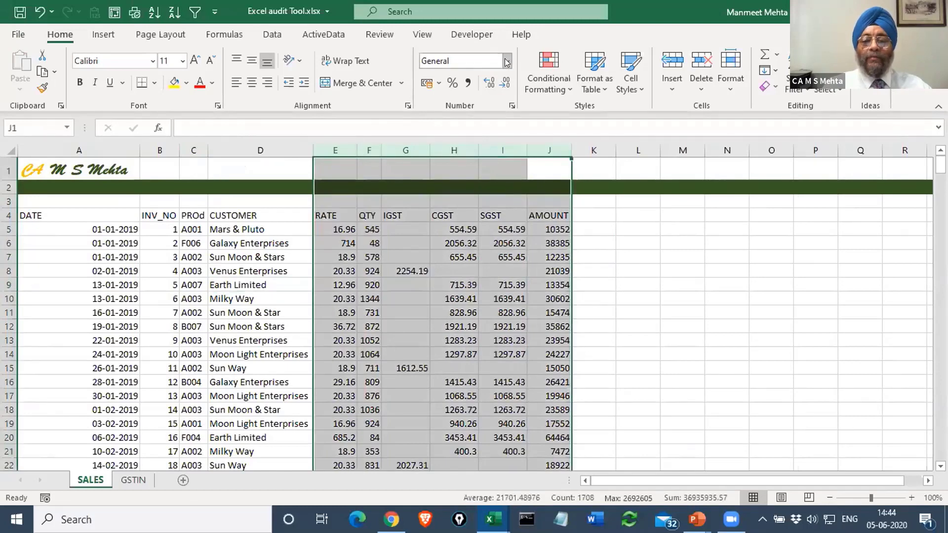
{"action": "left_click", "coordinate": [508, 60]}
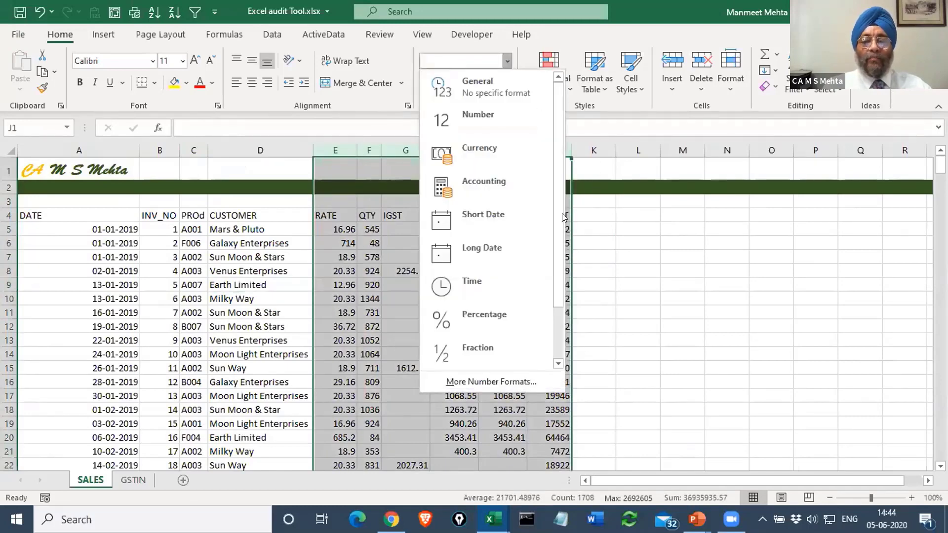
{"action": "left_click", "coordinate": [603, 214]}
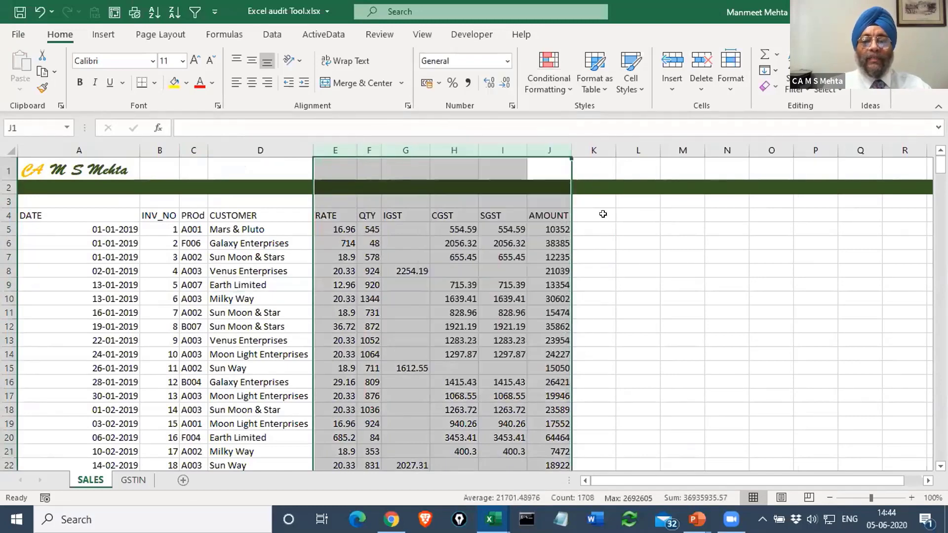
{"action": "left_click", "coordinate": [460, 79]}
{"action": "left_click", "coordinate": [524, 285]}
Reduce the QTY column's number format to zero decimal places.
{"action": "left_click", "coordinate": [378, 143]}
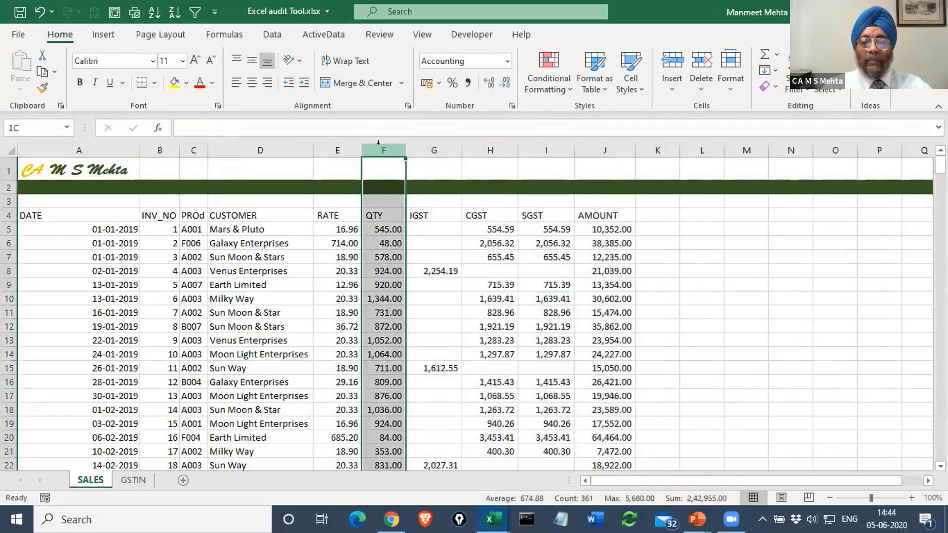
{"action": "left_click", "coordinate": [505, 85]}
{"action": "left_click", "coordinate": [504, 84]}
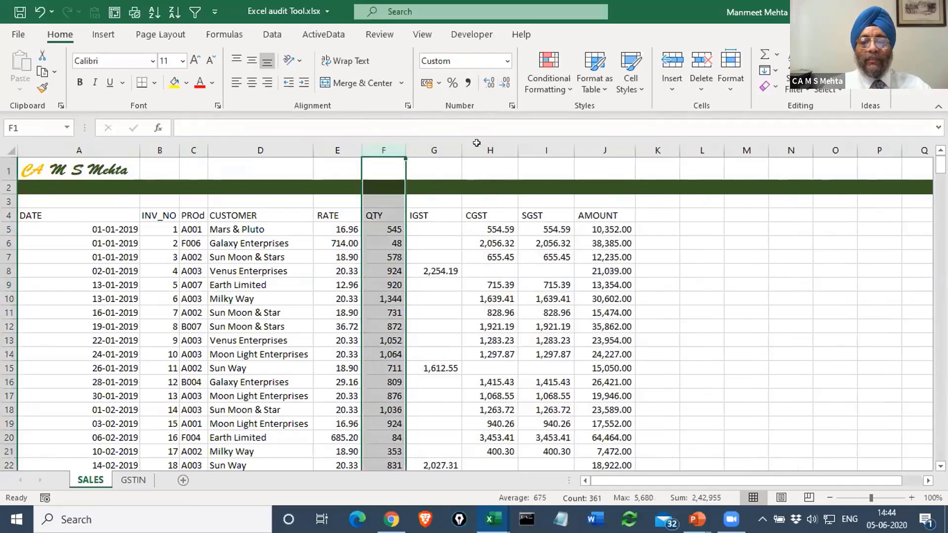
{"action": "left_click", "coordinate": [474, 296]}
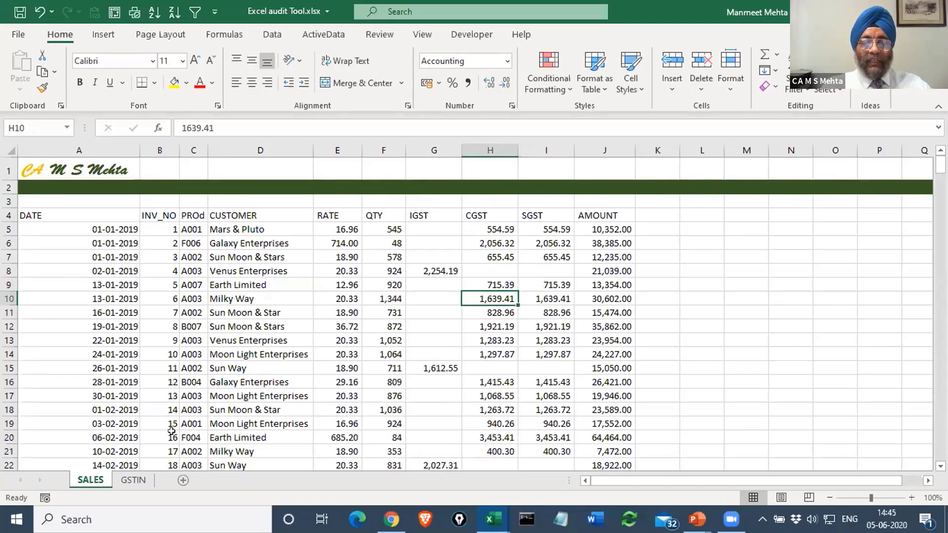
Examine the customer list on the GSTIN sheet and the CUSTOMER column on the SALES sheet.
{"action": "left_click", "coordinate": [137, 480]}
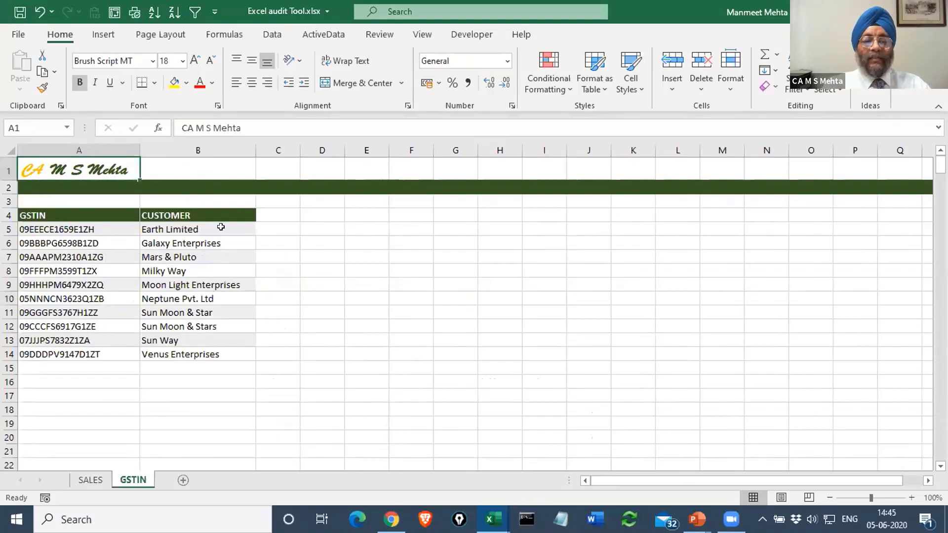
{"action": "left_click_drag", "start_coordinate": [221, 228], "coordinate": [218, 352]}
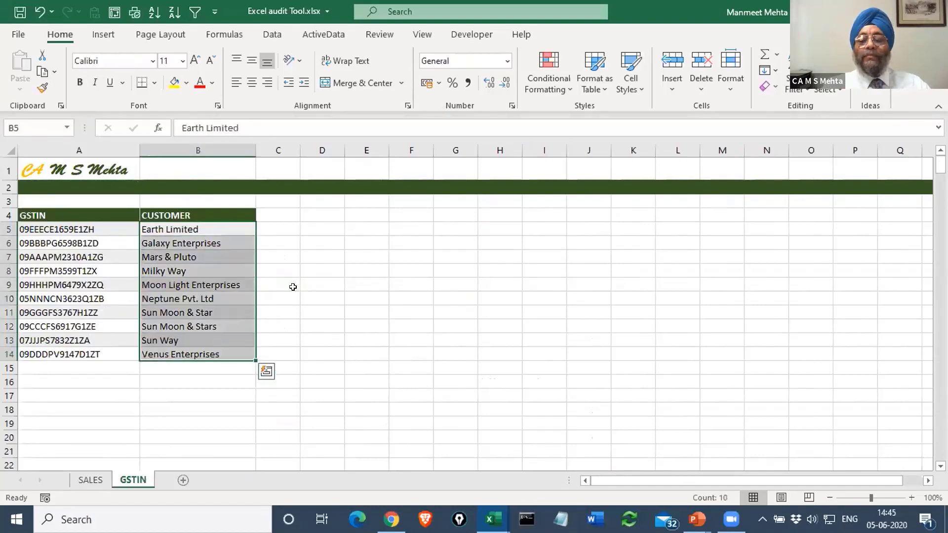
{"action": "left_click", "coordinate": [274, 285]}
{"action": "left_click", "coordinate": [90, 480]}
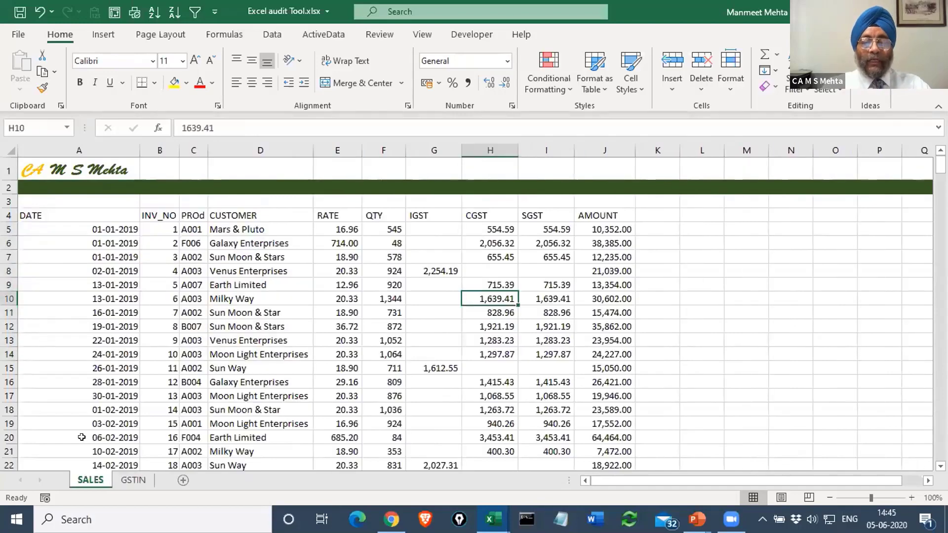
{"action": "left_click_drag", "start_coordinate": [648, 478], "coordinate": [669, 479]}
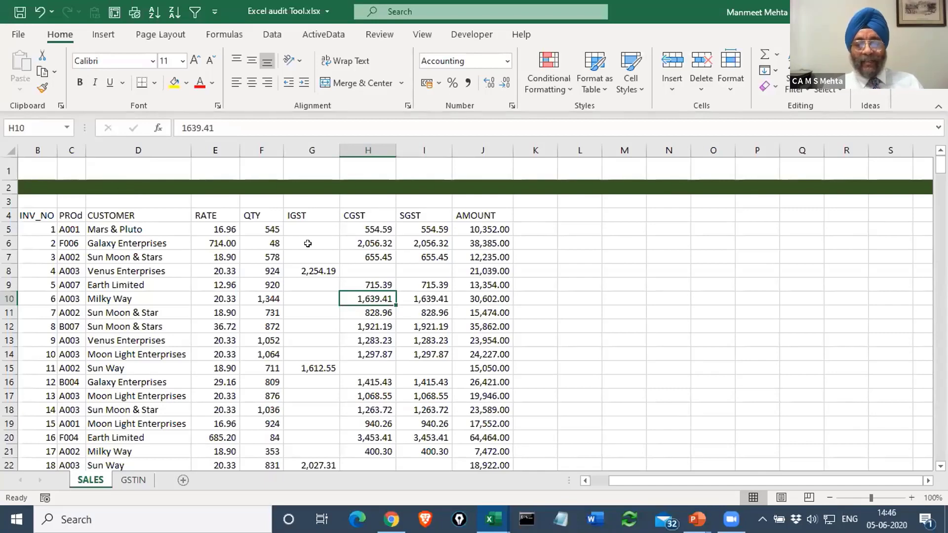
{"action": "left_click", "coordinate": [125, 151]}
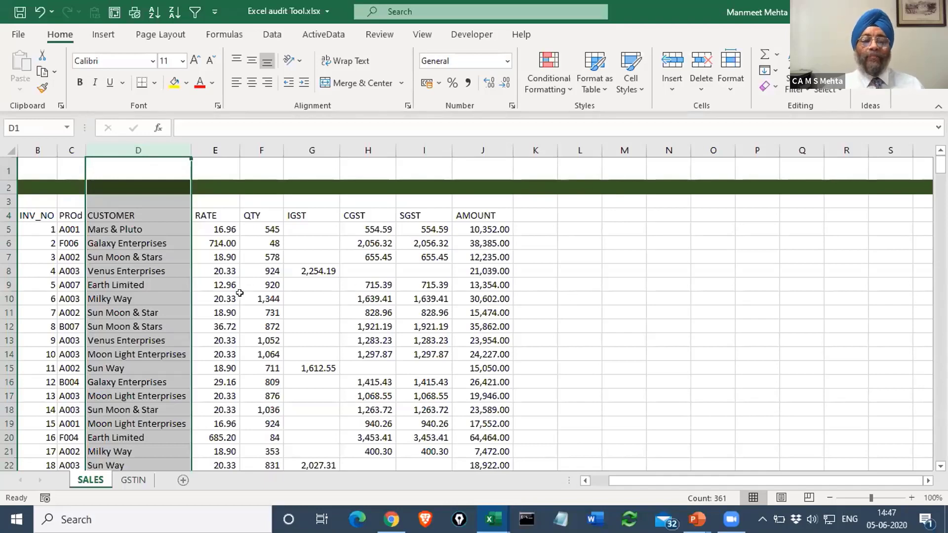
{"action": "left_click", "coordinate": [126, 296]}
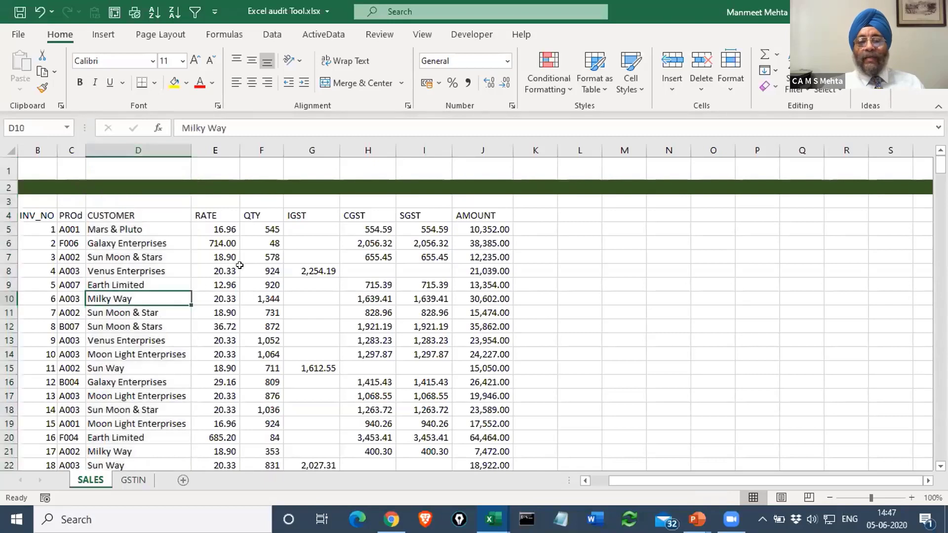
Enter =UNIQUE(D5:D364) in L4 of the SALES sheet to list each customer once.
{"action": "left_click", "coordinate": [574, 216]}
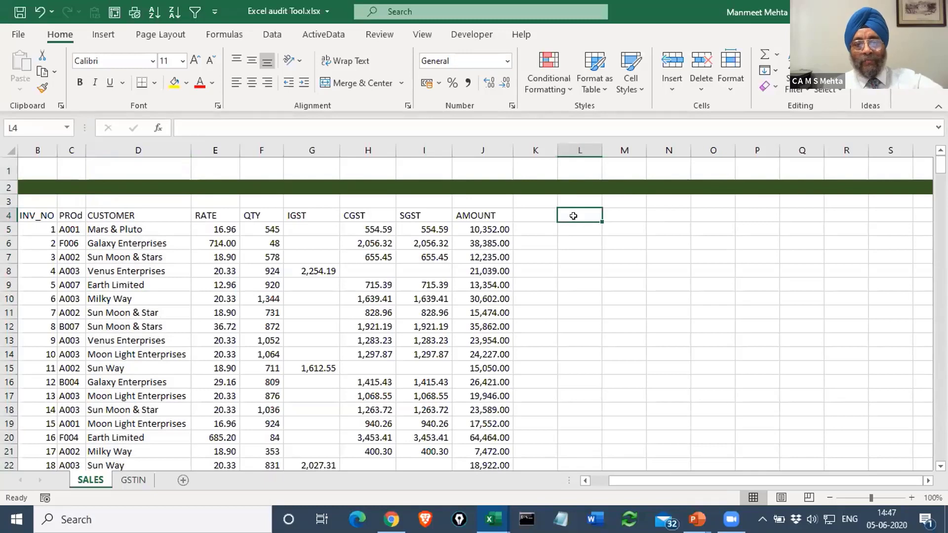
{"action": "type", "text": "="}
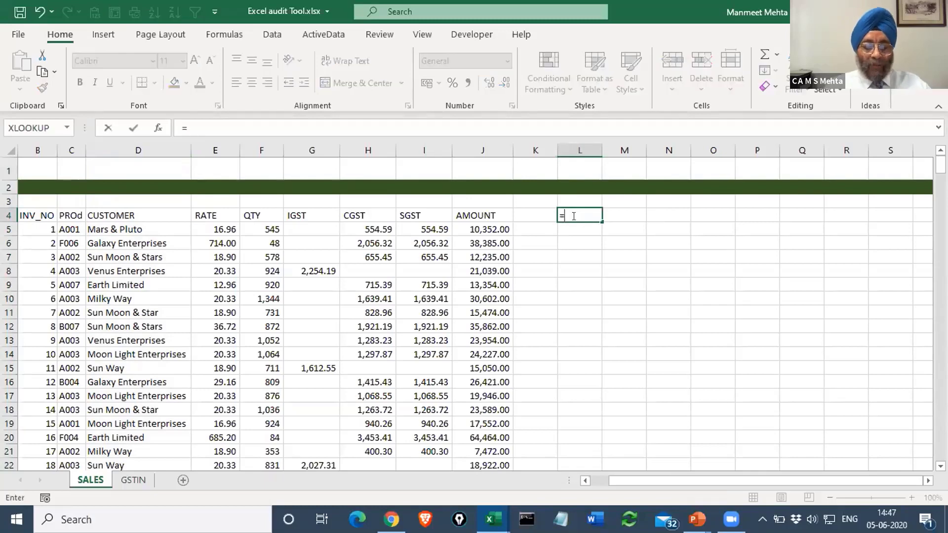
{"action": "type", "text": "unique"}
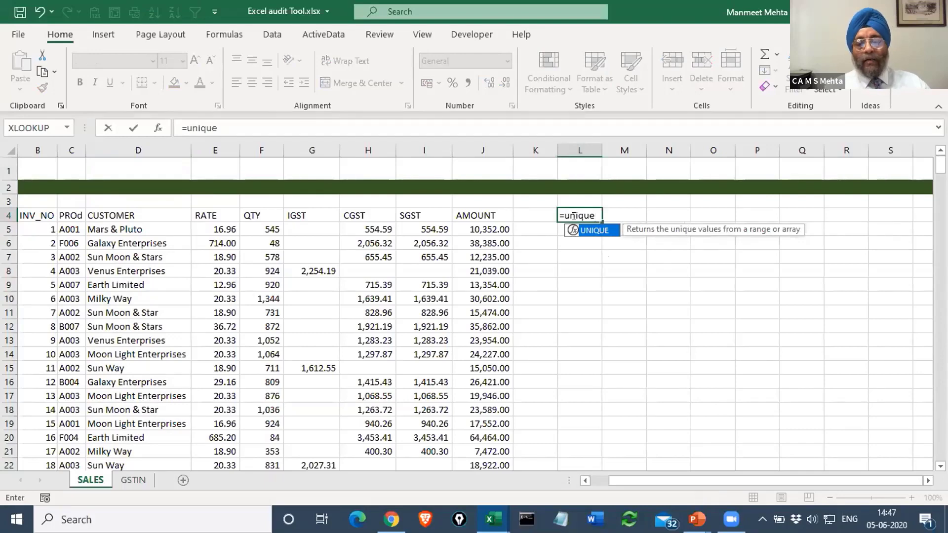
{"action": "key", "text": "Tab"}
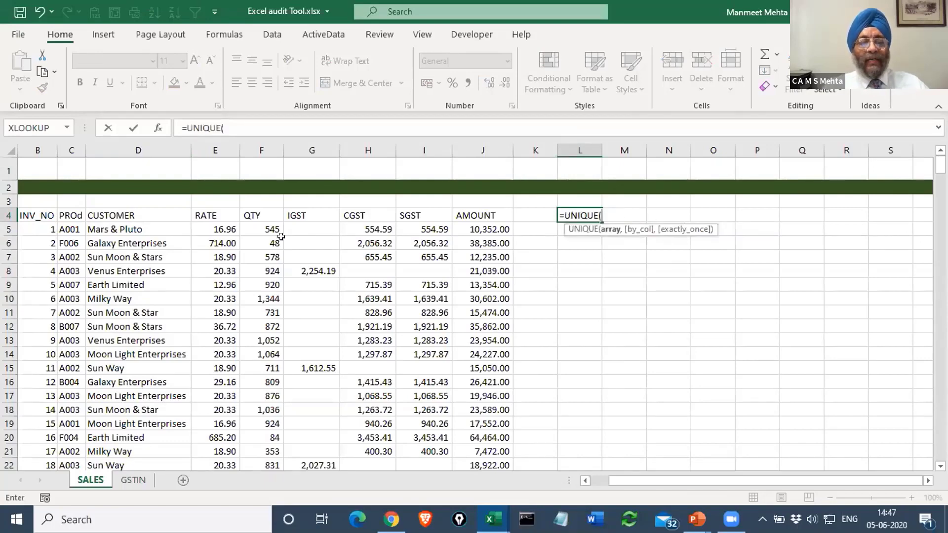
{"action": "left_click", "coordinate": [116, 221]}
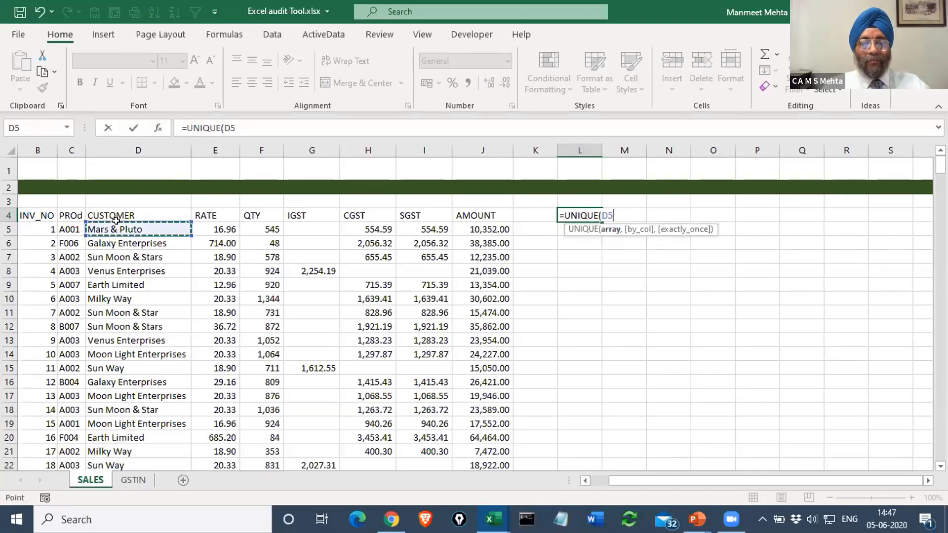
{"action": "key", "text": "ctrl+shift+Down"}
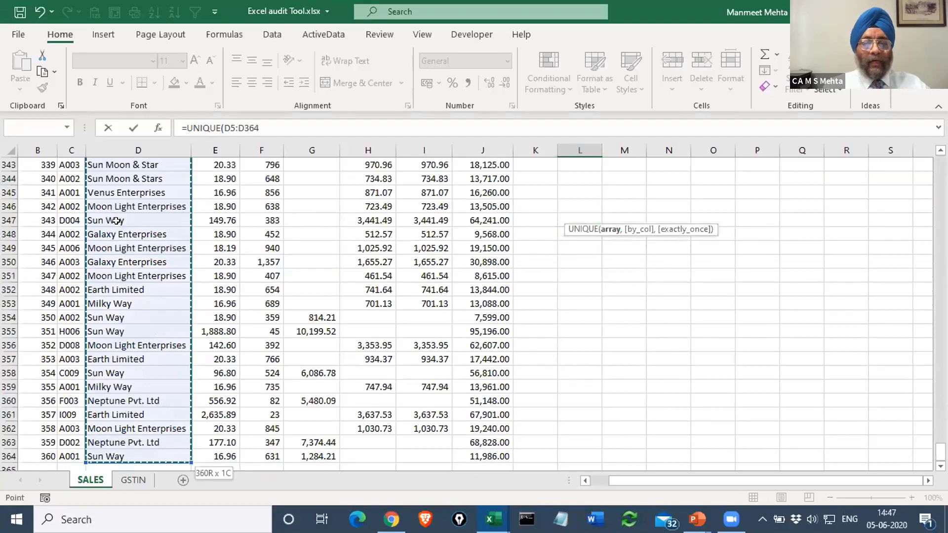
{"action": "type", "text": ")"}
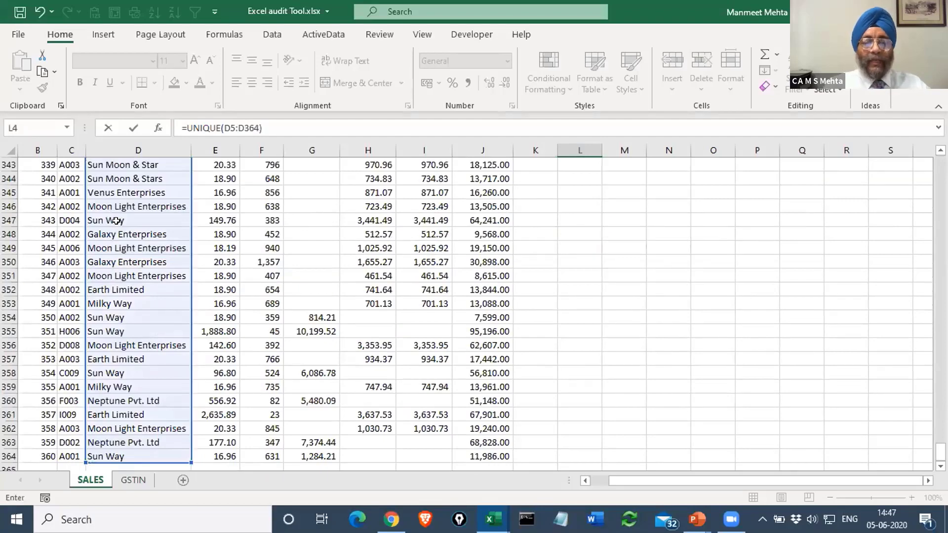
{"action": "key", "text": "Return"}
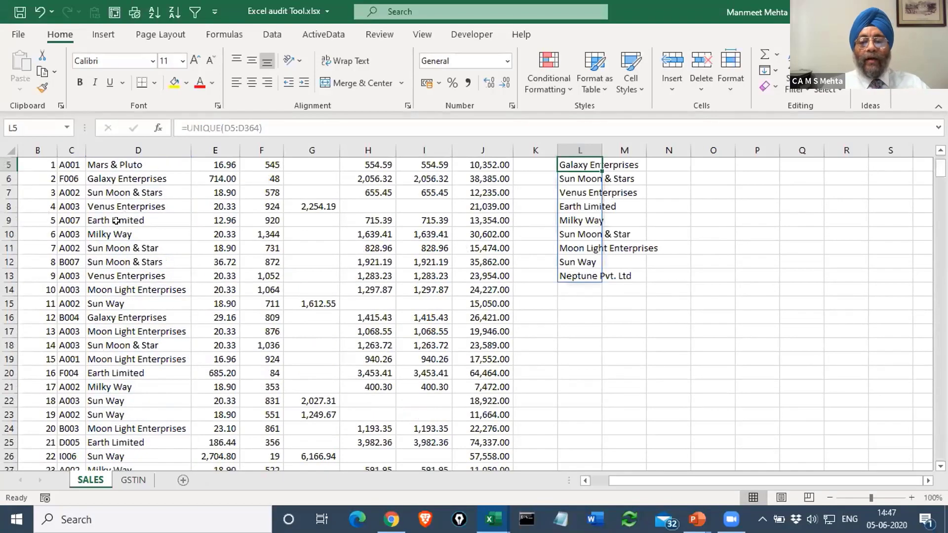
{"action": "scroll", "coordinate": [561, 320], "scroll_direction": "up", "scroll_amount": 2}
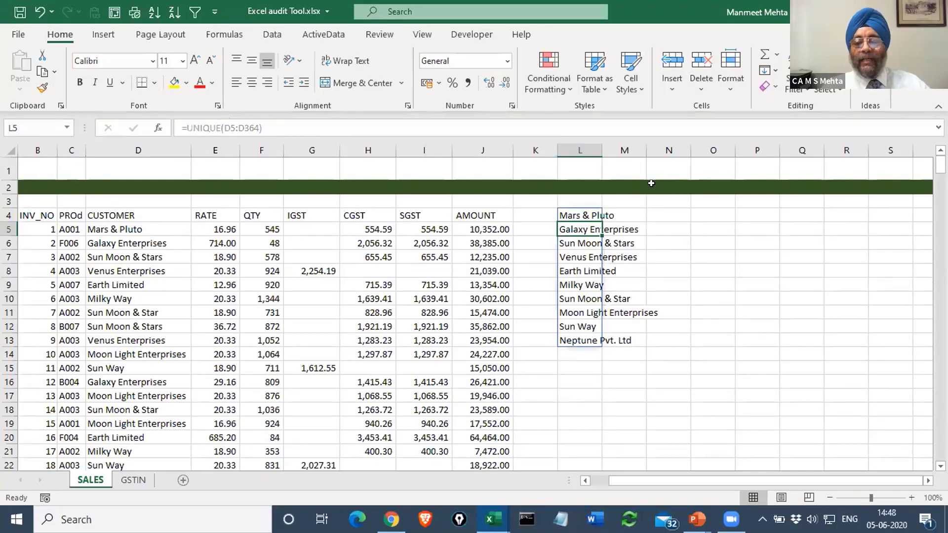
Wrap the L4 formula in SORT so that it reads =SORT(UNIQUE(D5:D364)).
{"action": "left_click", "coordinate": [575, 215]}
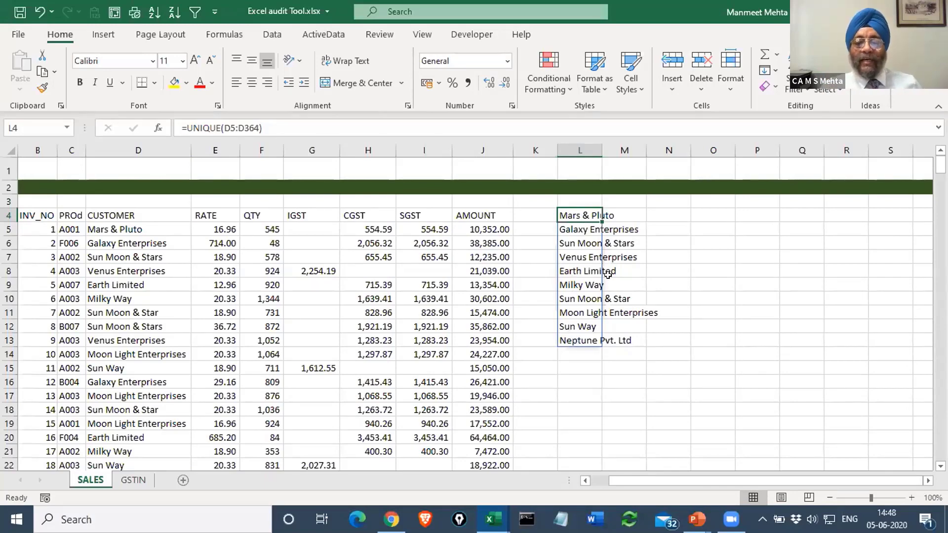
{"action": "left_click_drag", "start_coordinate": [583, 210], "coordinate": [582, 343]}
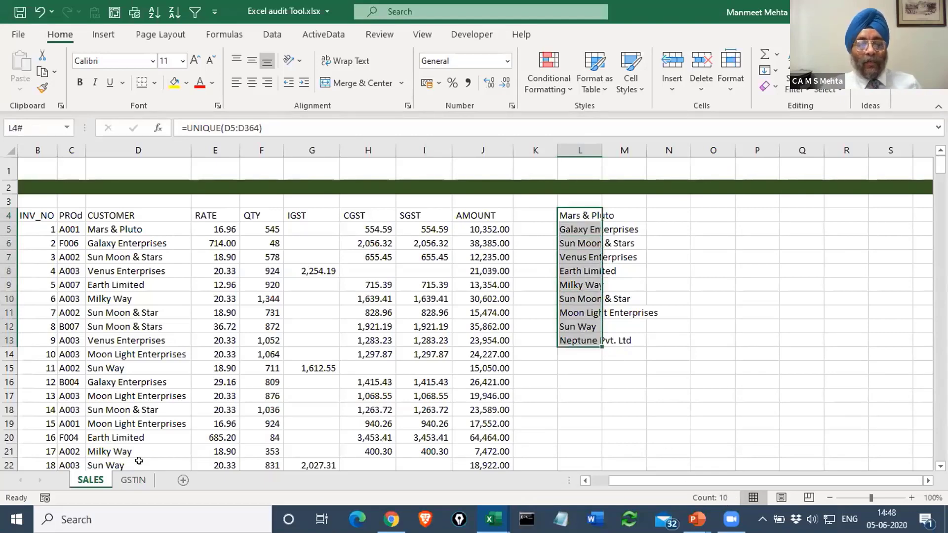
{"action": "left_click", "coordinate": [134, 480]}
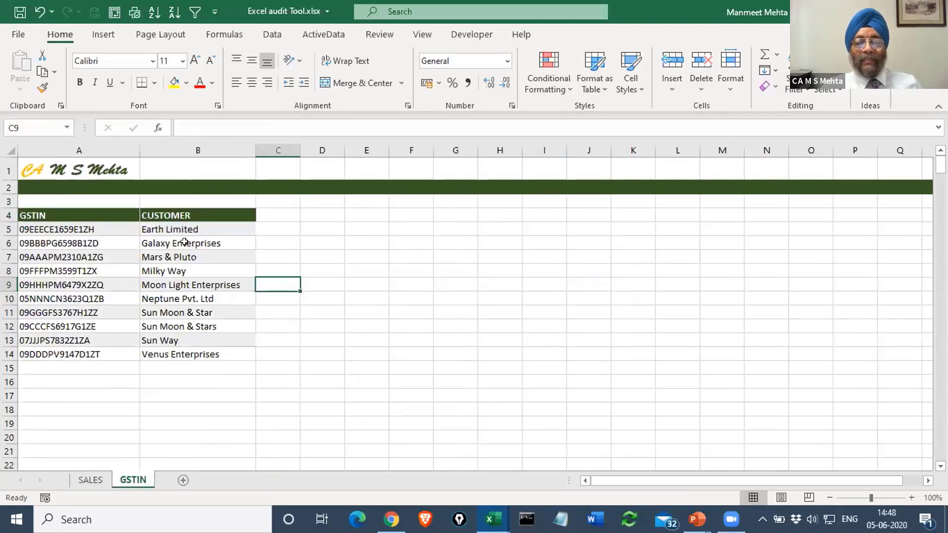
{"action": "left_click", "coordinate": [91, 480]}
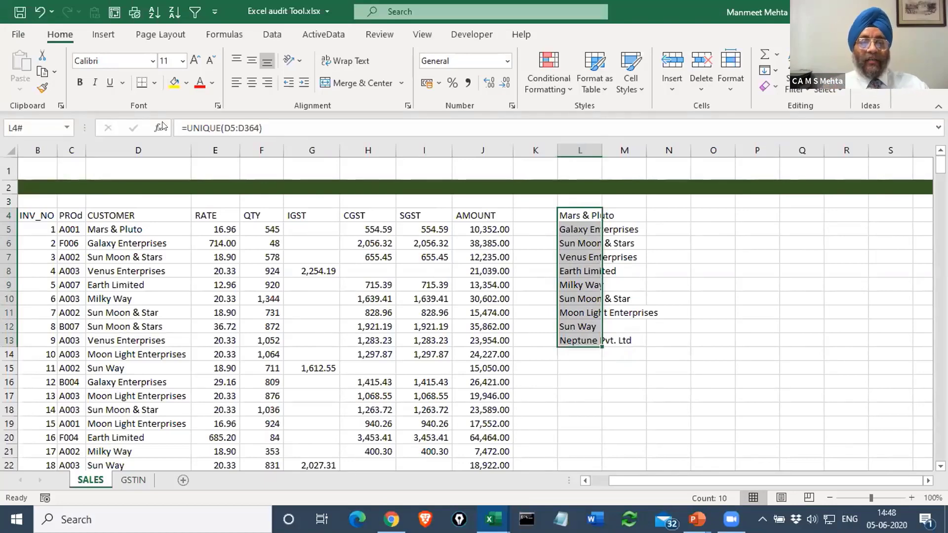
{"action": "left_click", "coordinate": [185, 127]}
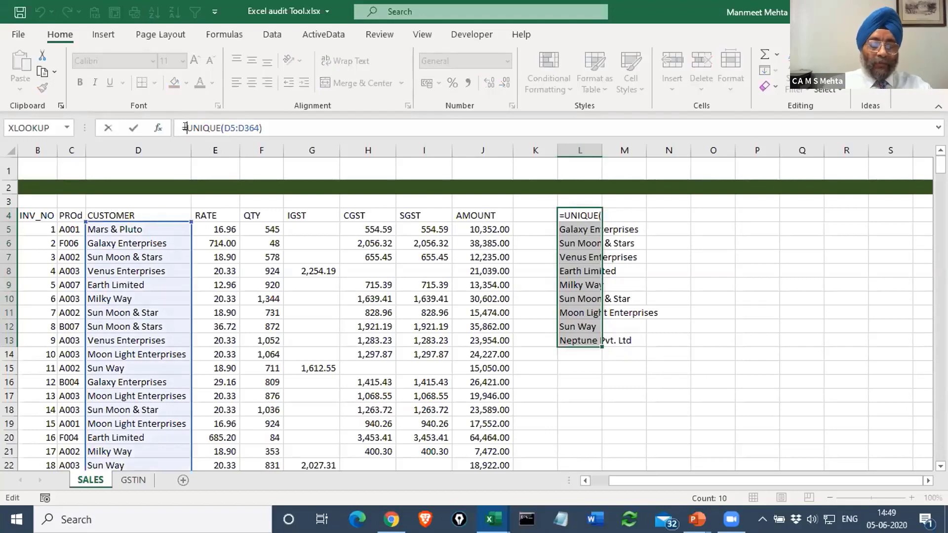
{"action": "type", "text": "sort"}
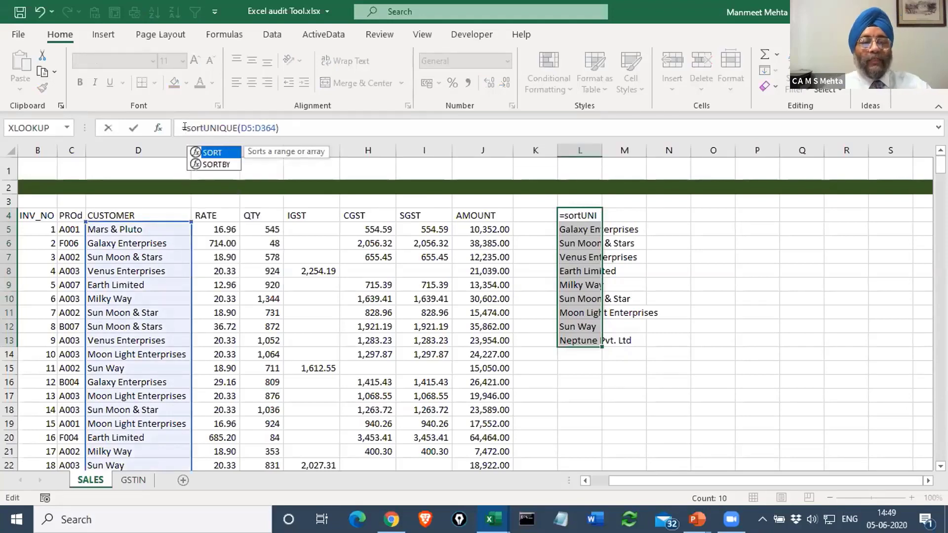
{"action": "key", "text": "Tab"}
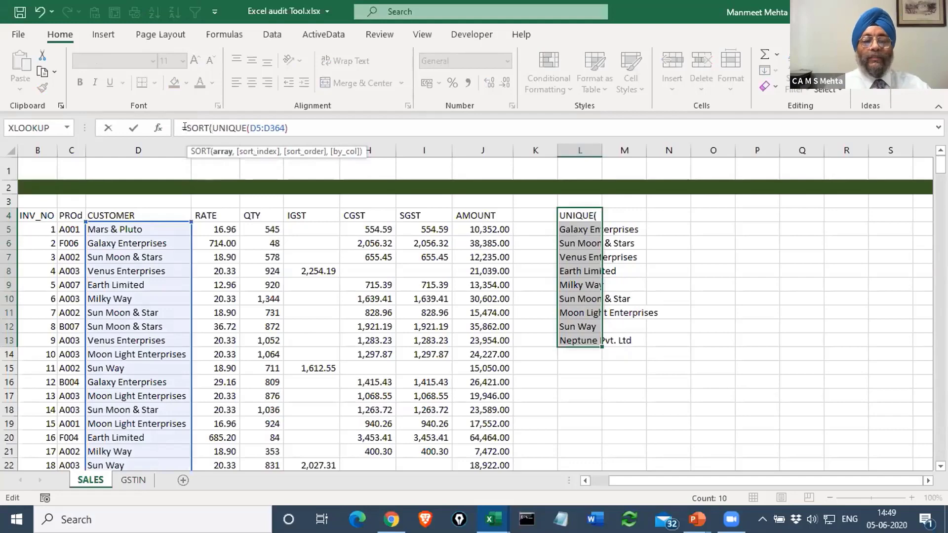
{"action": "left_click", "coordinate": [287, 121]}
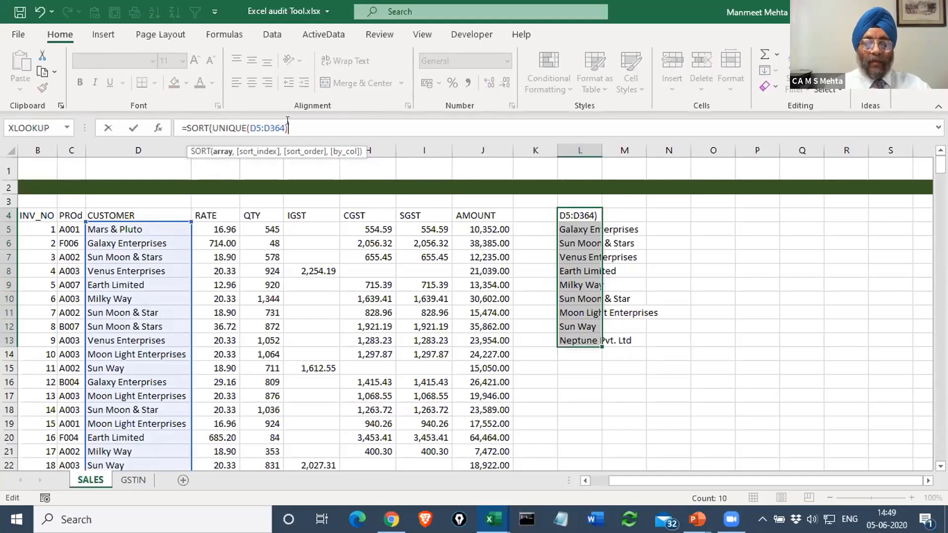
{"action": "type", "text": ")"}
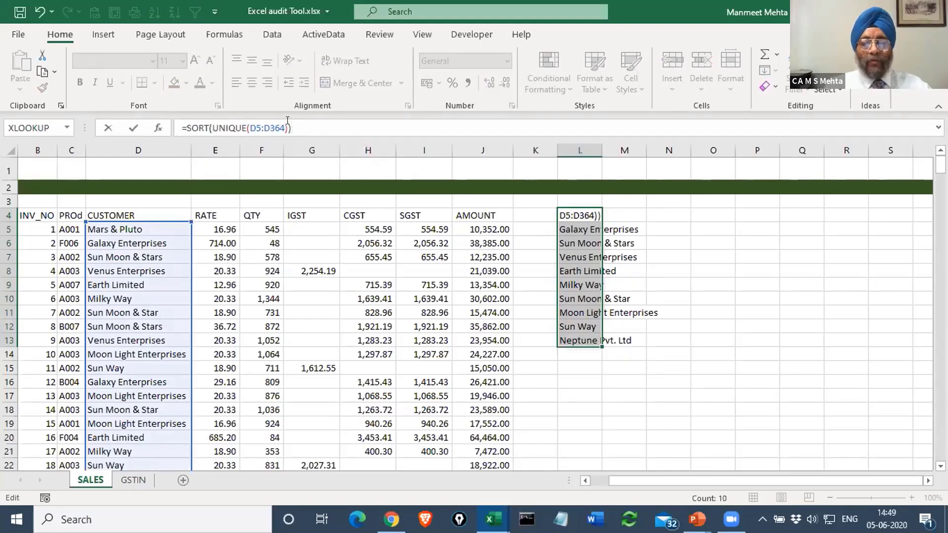
{"action": "key", "text": "ctrl+Return"}
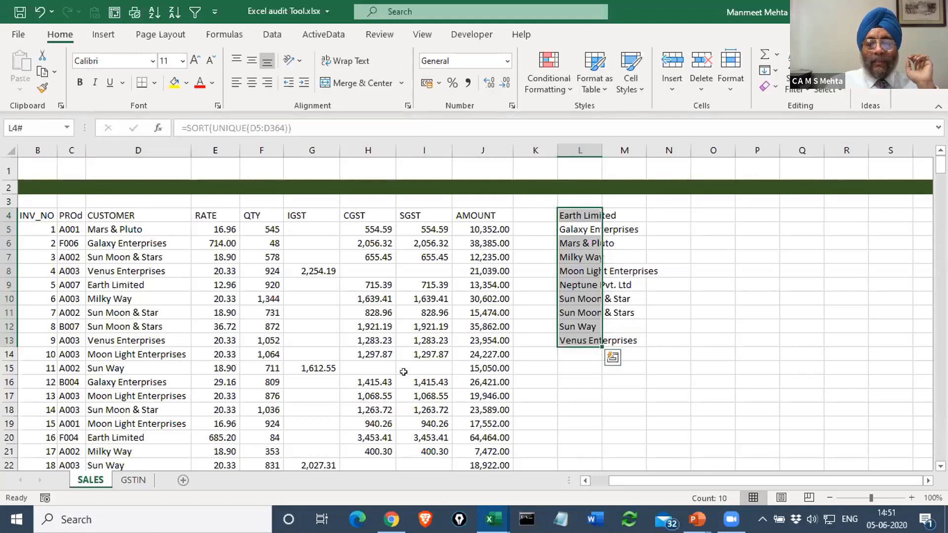
Copy the sorted customer list in L4:L13 of the SALES sheet and paste it as values at G5 of the GSTIN sheet.
{"action": "left_click", "coordinate": [130, 479]}
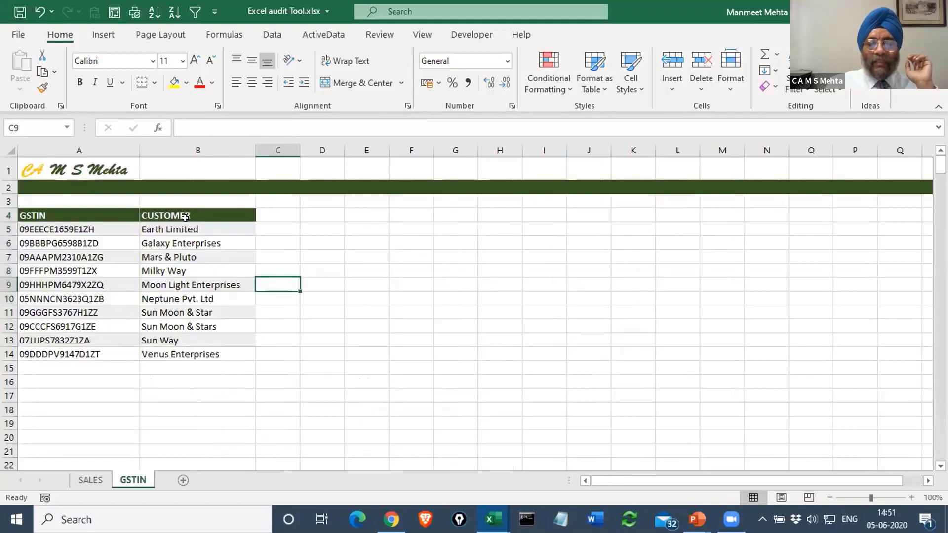
{"action": "left_click", "coordinate": [93, 480]}
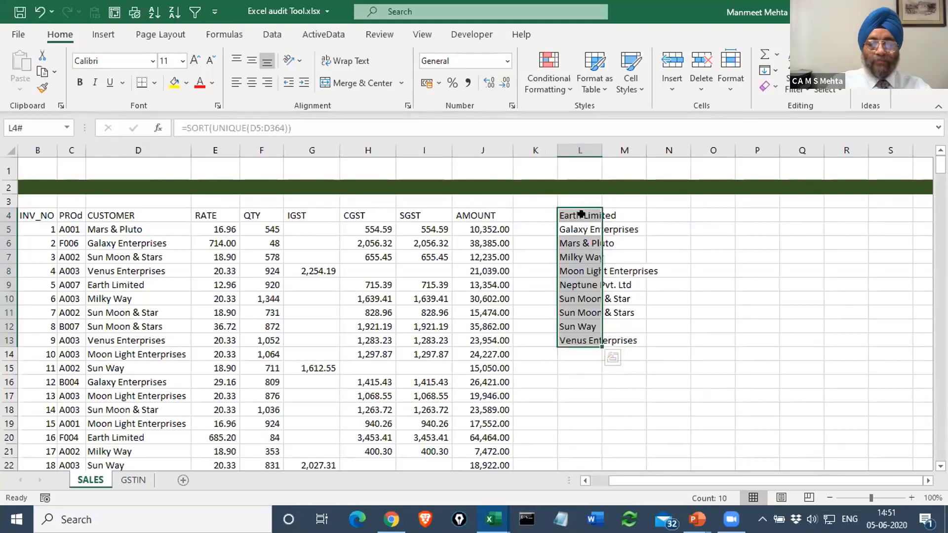
{"action": "key", "text": "ctrl+c"}
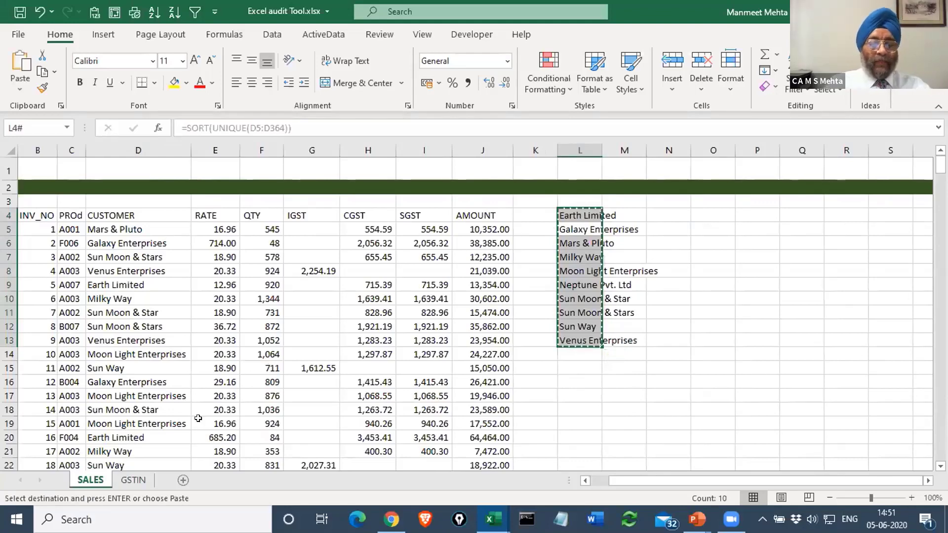
{"action": "left_click", "coordinate": [134, 480]}
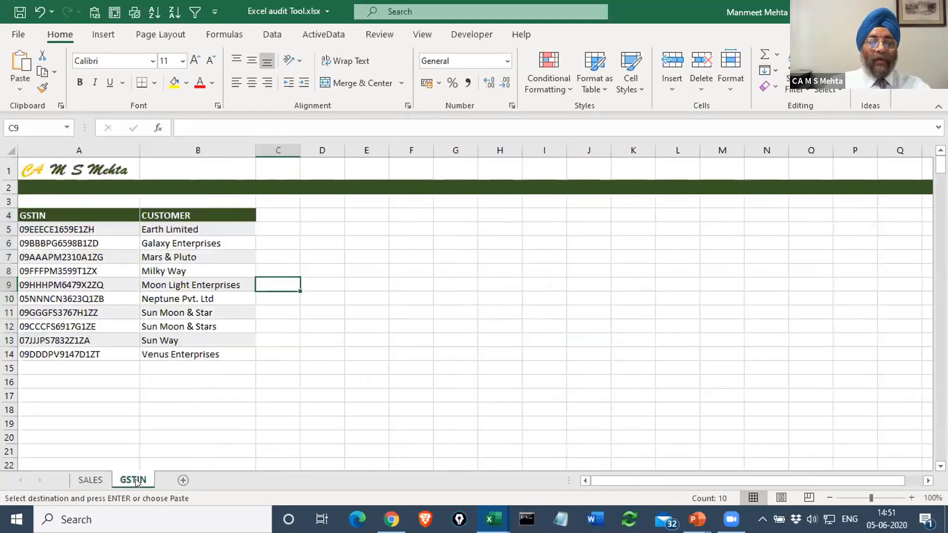
{"action": "left_click", "coordinate": [451, 214]}
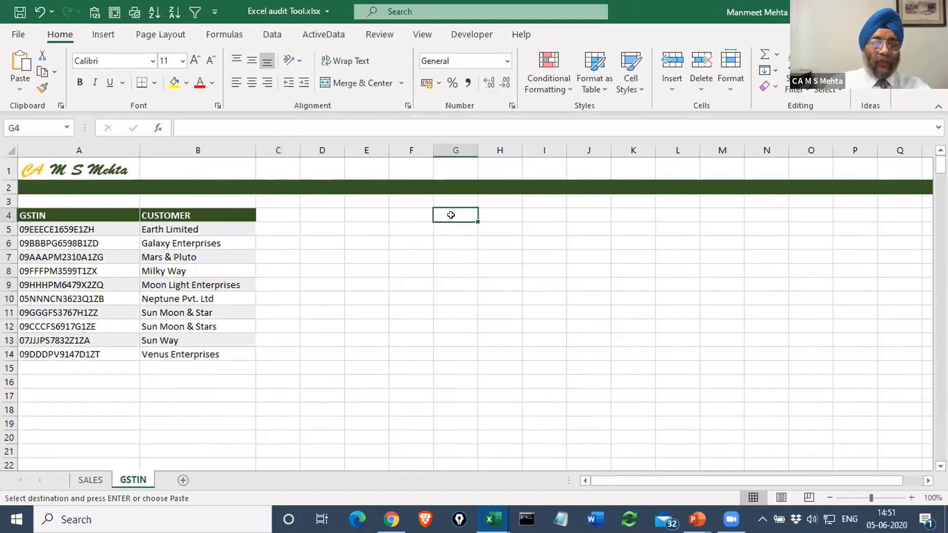
{"action": "left_click", "coordinate": [448, 229]}
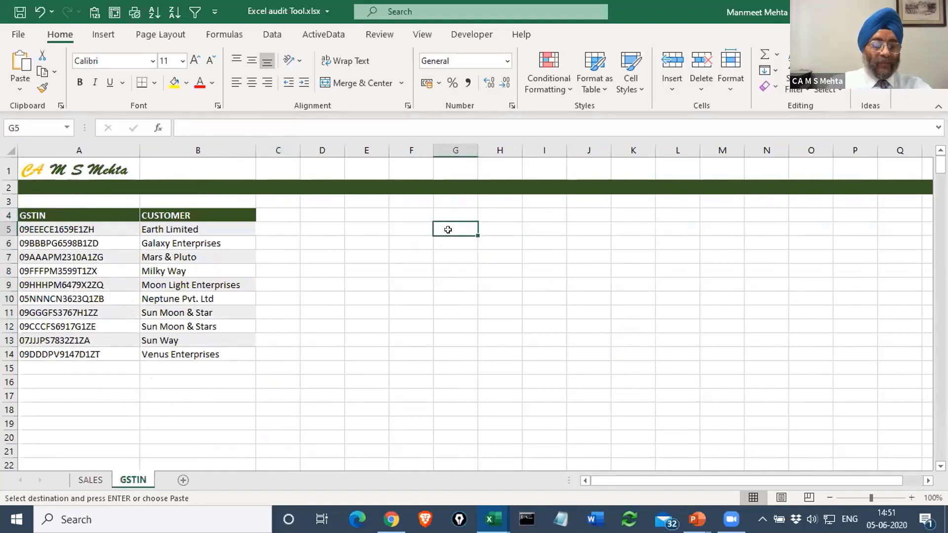
{"action": "key", "text": "ctrl+v"}
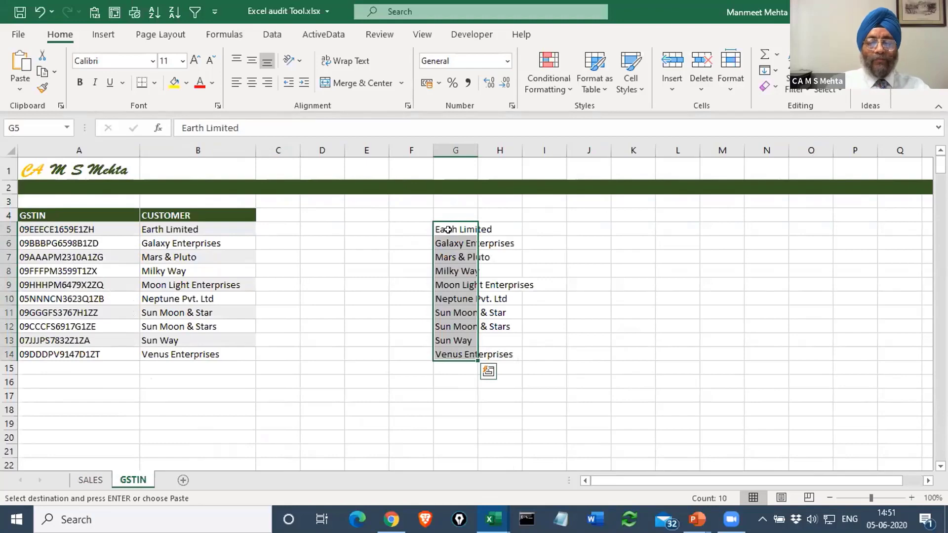
{"action": "left_click", "coordinate": [369, 296]}
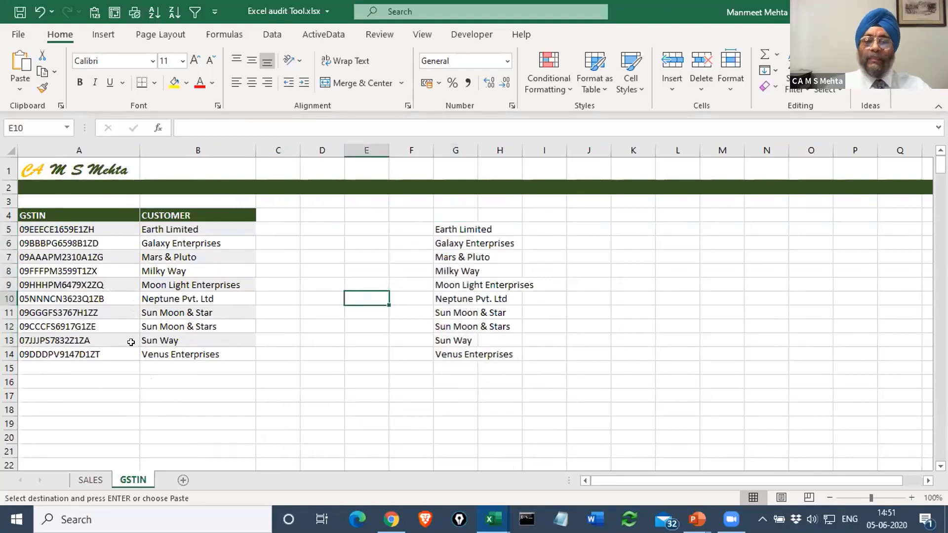
Clear the helper customer list from L4:L13 of the SALES sheet.
{"action": "left_click", "coordinate": [89, 474]}
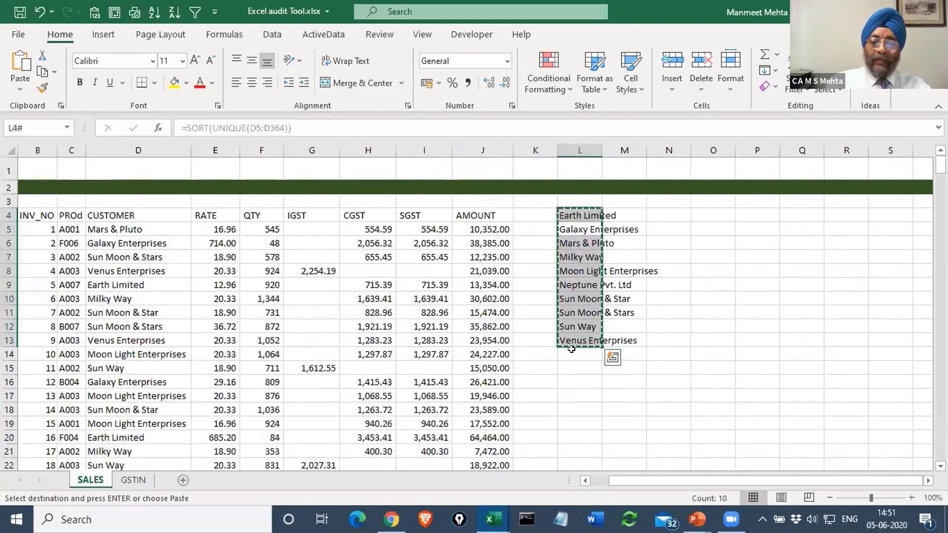
{"action": "key", "text": "Return"}
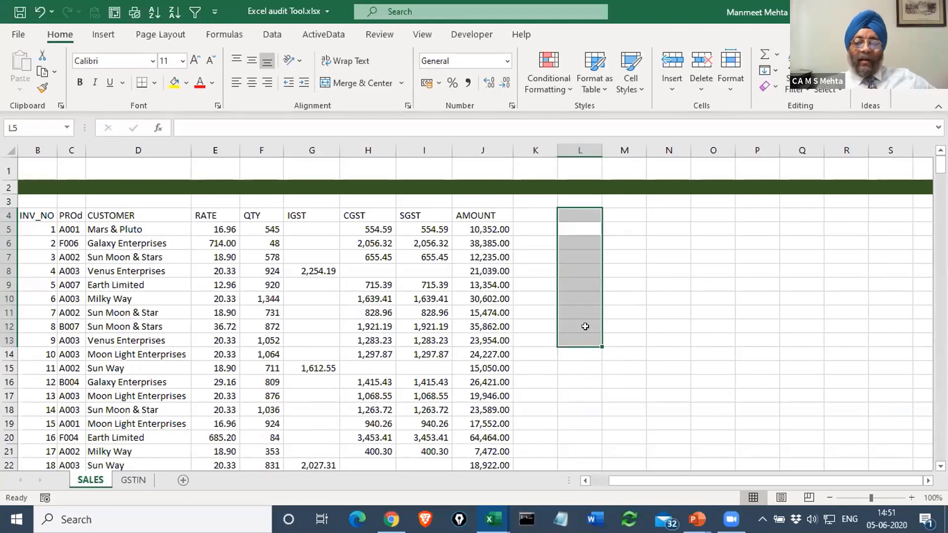
{"action": "left_click", "coordinate": [617, 323]}
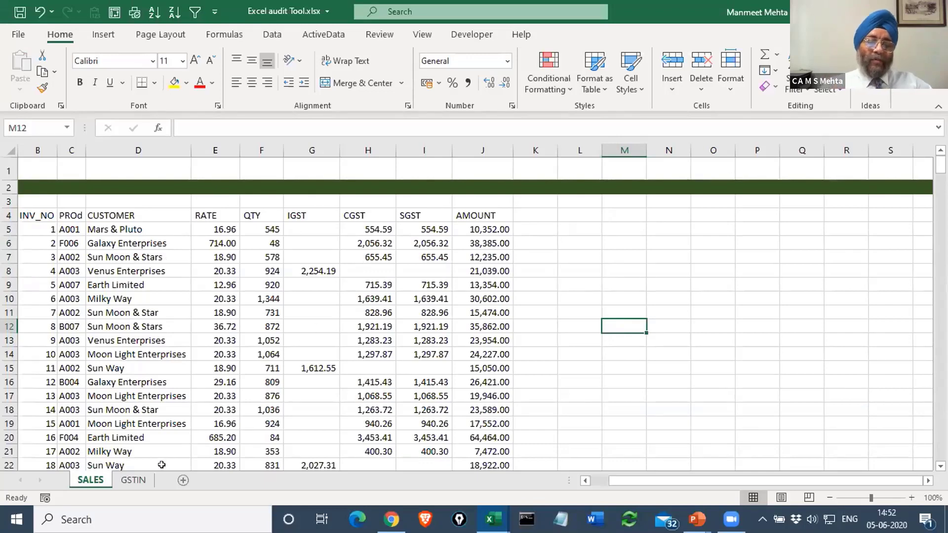
Add a GSTIN column header in K4 of the SALES sheet, next to AMOUNT.
{"action": "left_click", "coordinate": [146, 478]}
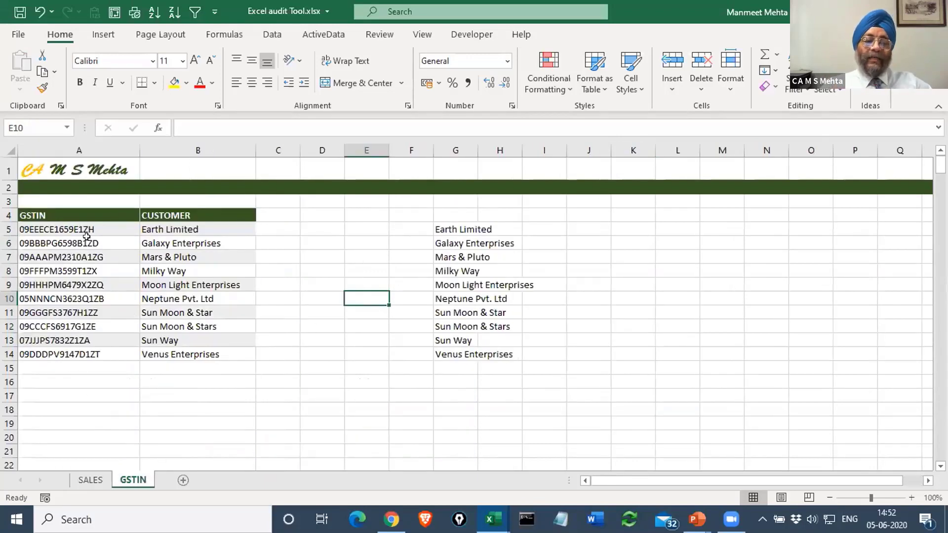
{"action": "left_click", "coordinate": [103, 477]}
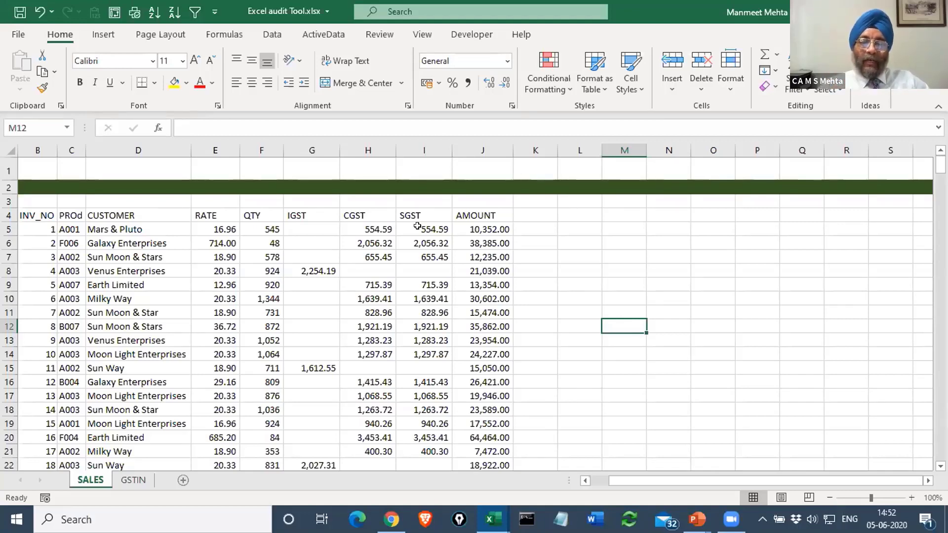
{"action": "scroll", "coordinate": [255, 283], "scroll_direction": "down", "scroll_amount": 9}
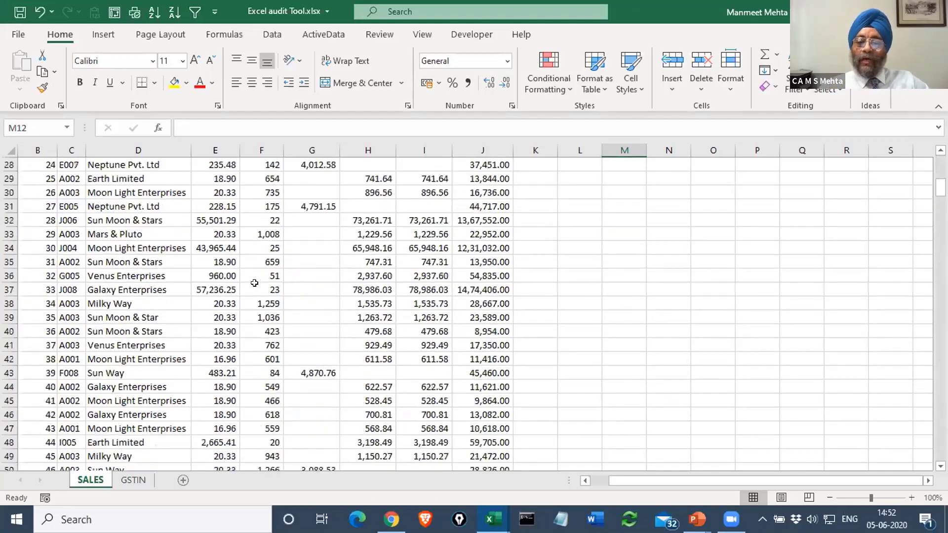
{"action": "scroll", "coordinate": [254, 283], "scroll_direction": "up", "scroll_amount": 9}
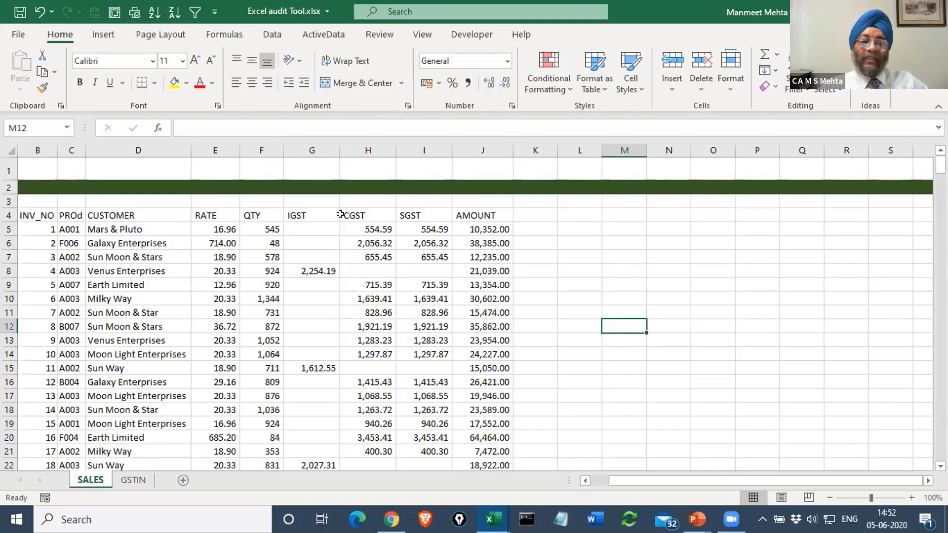
{"action": "left_click", "coordinate": [527, 214]}
{"action": "type", "text": "GS"}
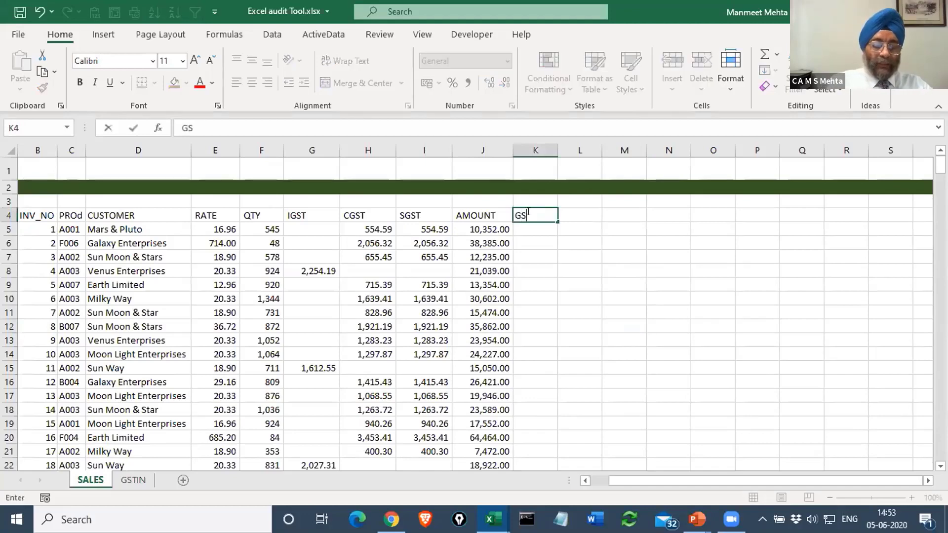
{"action": "type", "text": "TIN"}
{"action": "key", "text": "Return"}
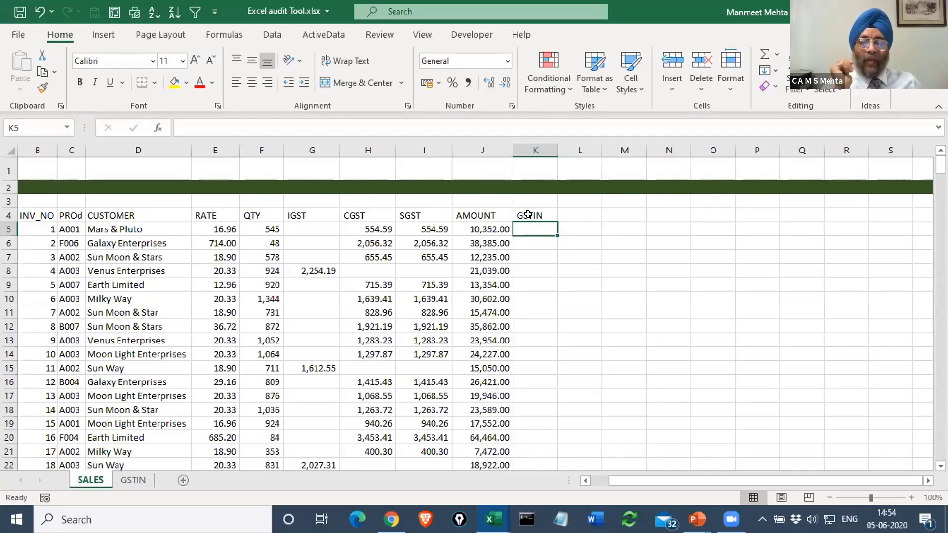
{"action": "type", "text": "=vloo"}
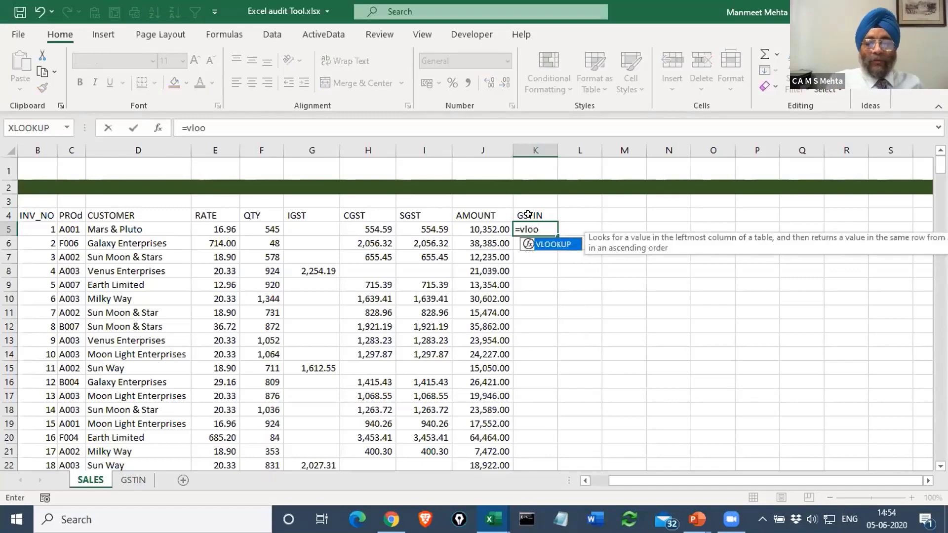
{"action": "key", "text": "Tab"}
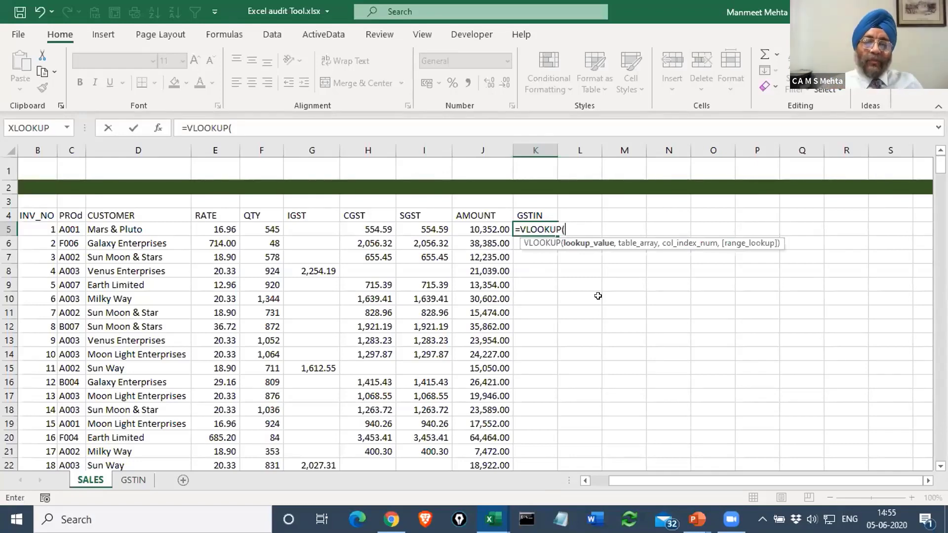
{"action": "left_click", "coordinate": [107, 229]}
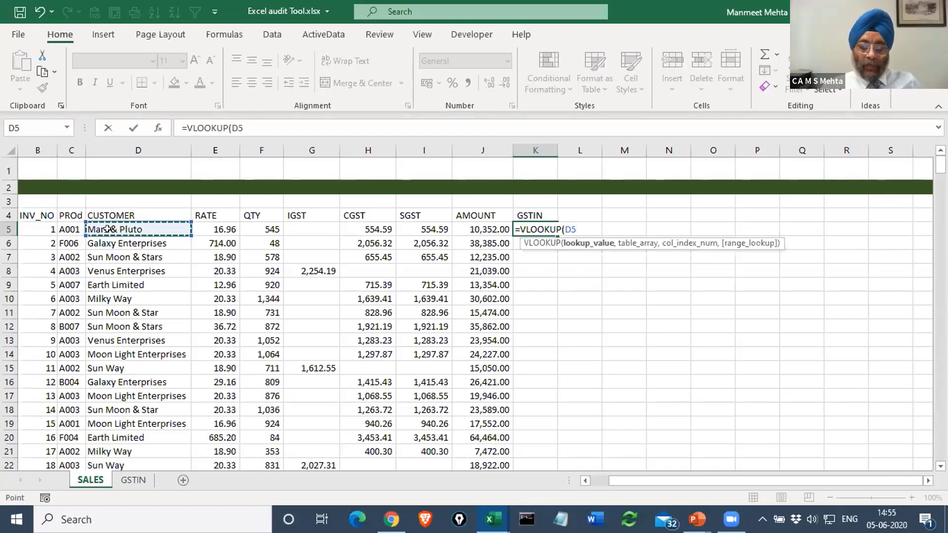
{"action": "type", "text": ","}
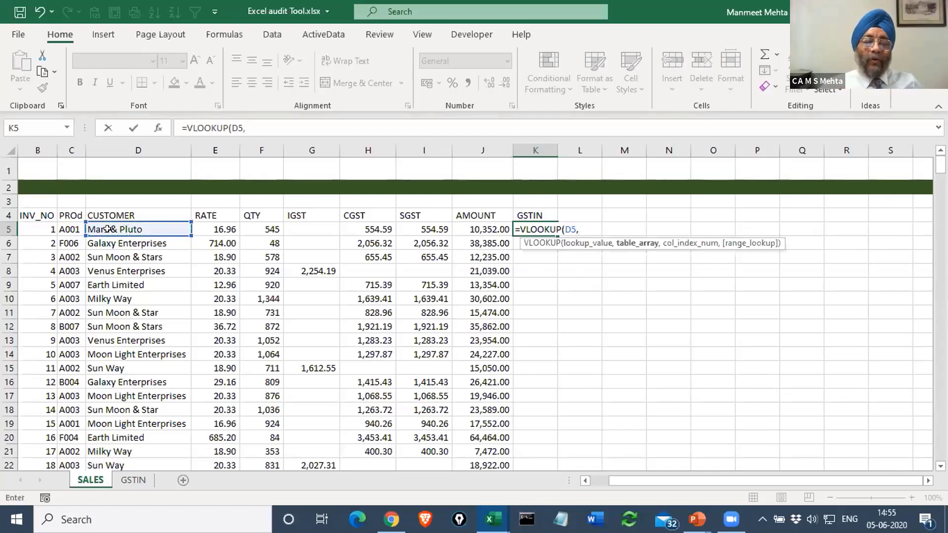
{"action": "left_click", "coordinate": [134, 480]}
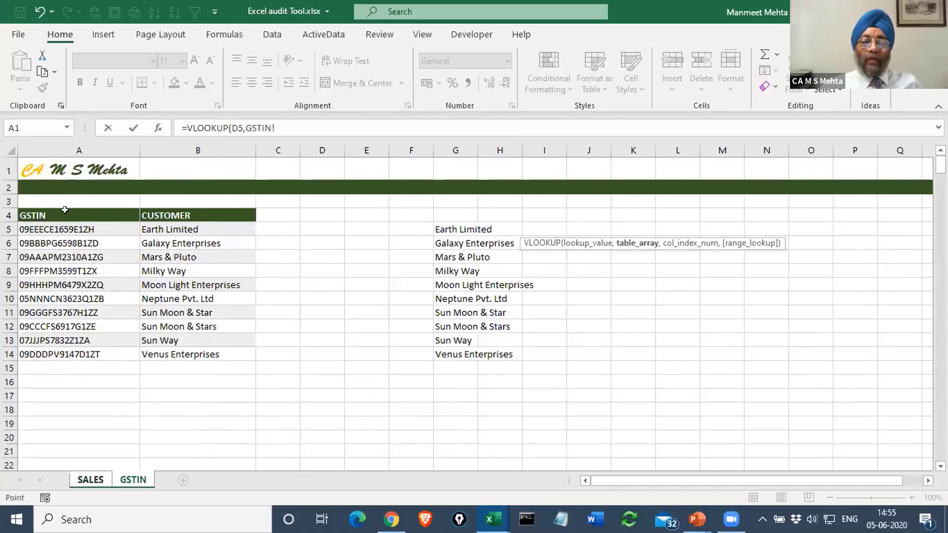
{"action": "left_click_drag", "start_coordinate": [65, 210], "coordinate": [174, 350]}
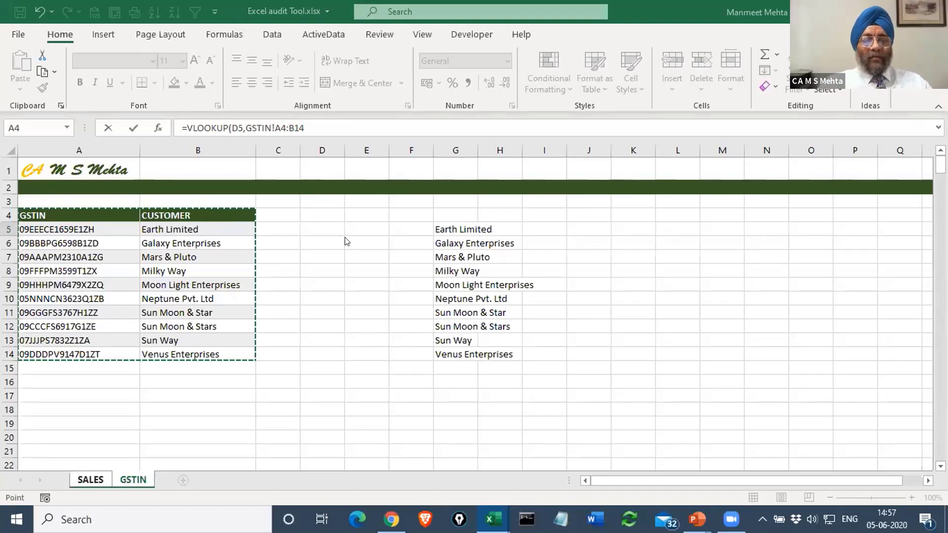
{"action": "key", "text": "Escape"}
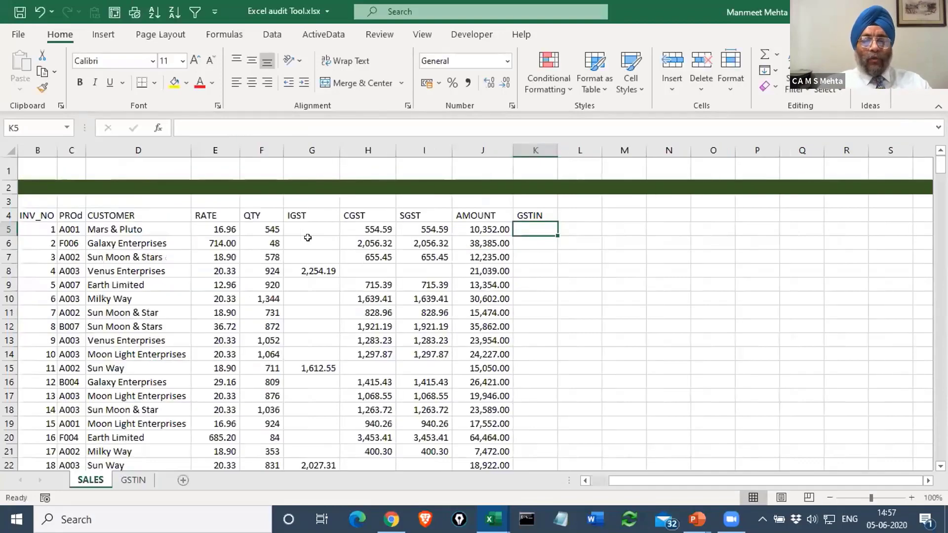
Copy the GSTIN column A4:A14 of the GSTIN sheet to C4, beside CUSTOMER, and fit column C's width to its contents.
{"action": "left_click", "coordinate": [133, 480]}
{"action": "left_click_drag", "start_coordinate": [71, 213], "coordinate": [52, 352]}
{"action": "key", "text": "ctrl+c"}
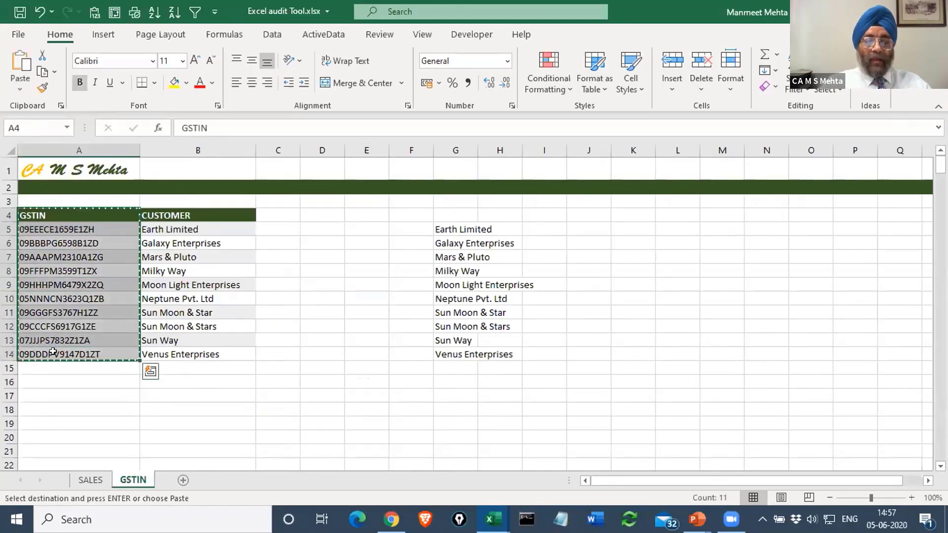
{"action": "left_click", "coordinate": [275, 215]}
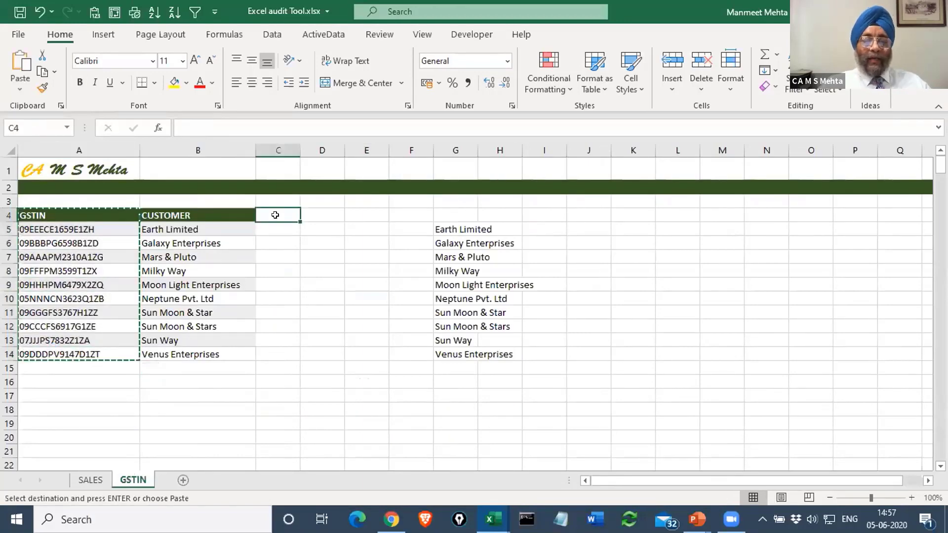
{"action": "key", "text": "ctrl+v"}
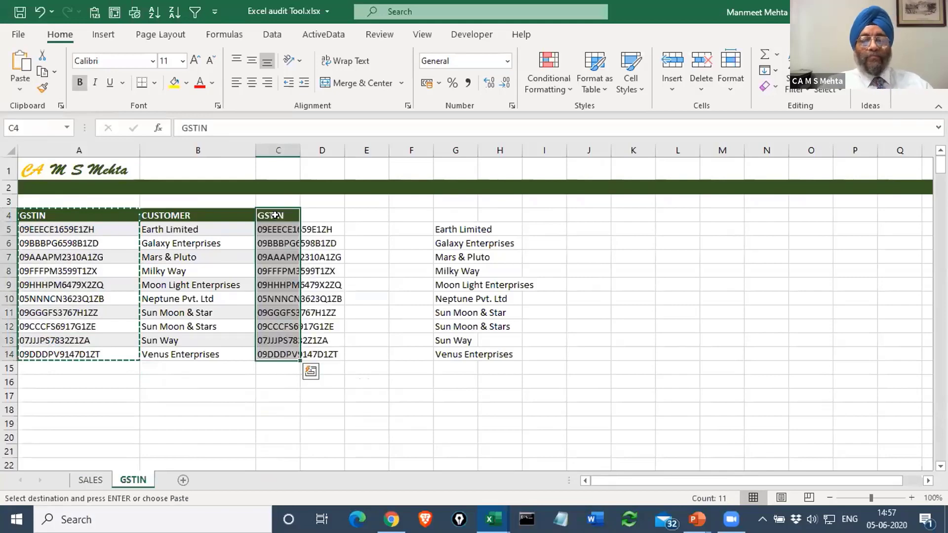
{"action": "double_click", "coordinate": [299, 150]}
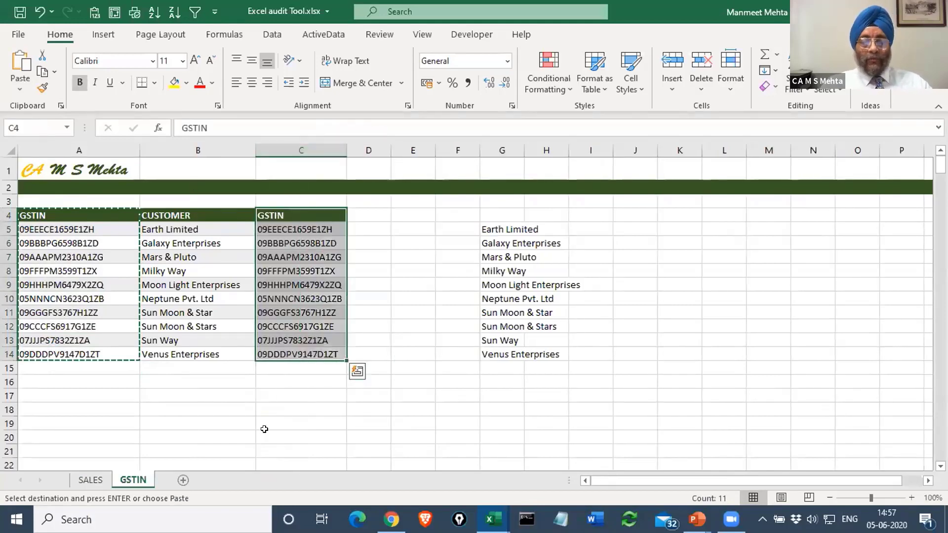
Enter =VLOOKUP(D5,GSTIN!B:C,2,0) in K5 of the SALES sheet and fill it down the GSTIN column.
{"action": "left_click", "coordinate": [90, 480]}
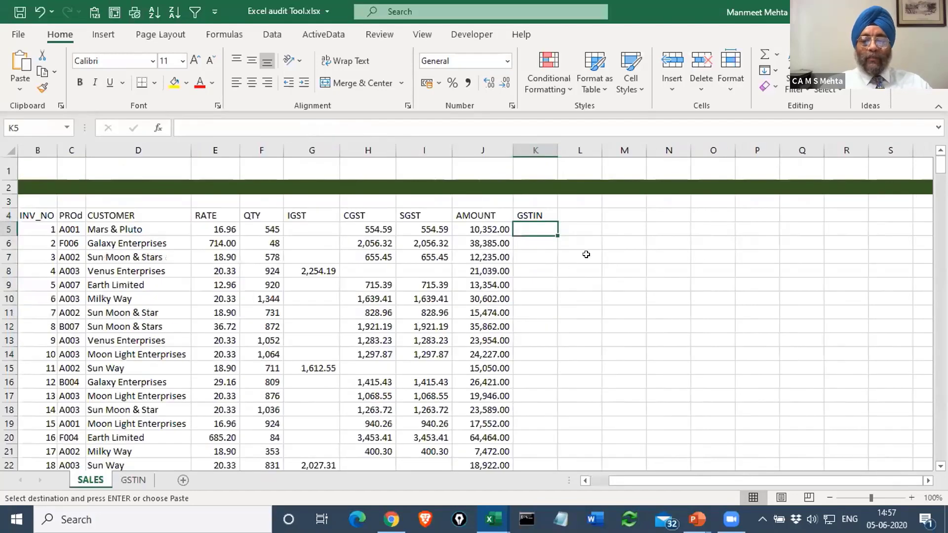
{"action": "type", "text": "=v"}
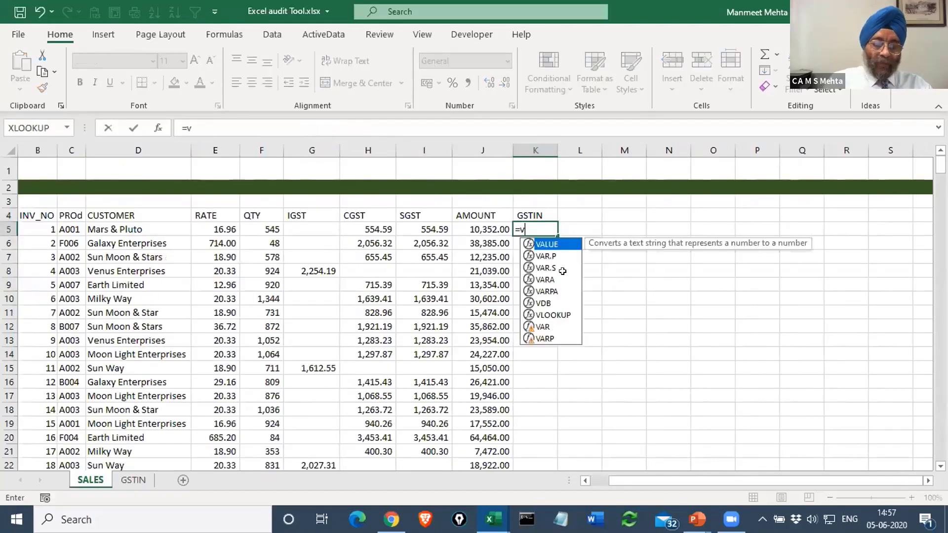
{"action": "type", "text": "looku"}
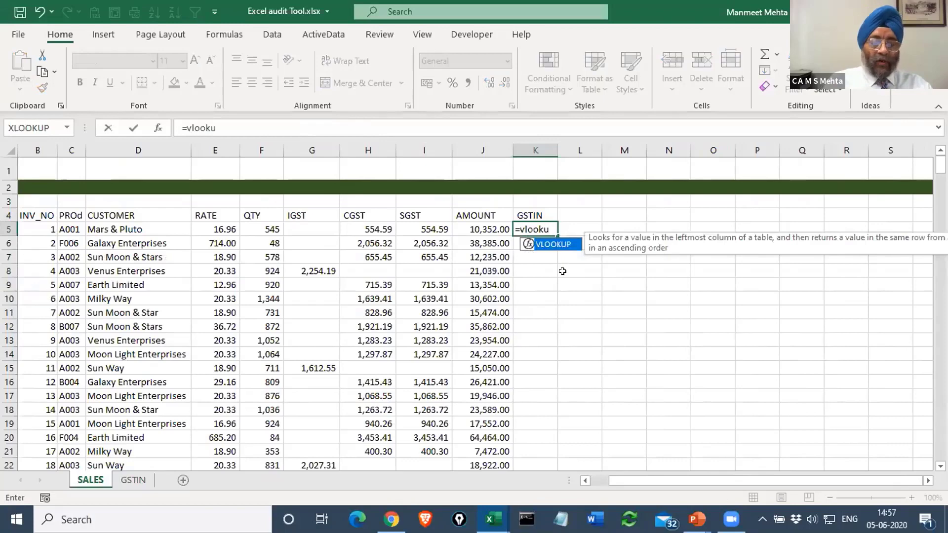
{"action": "key", "text": "Tab"}
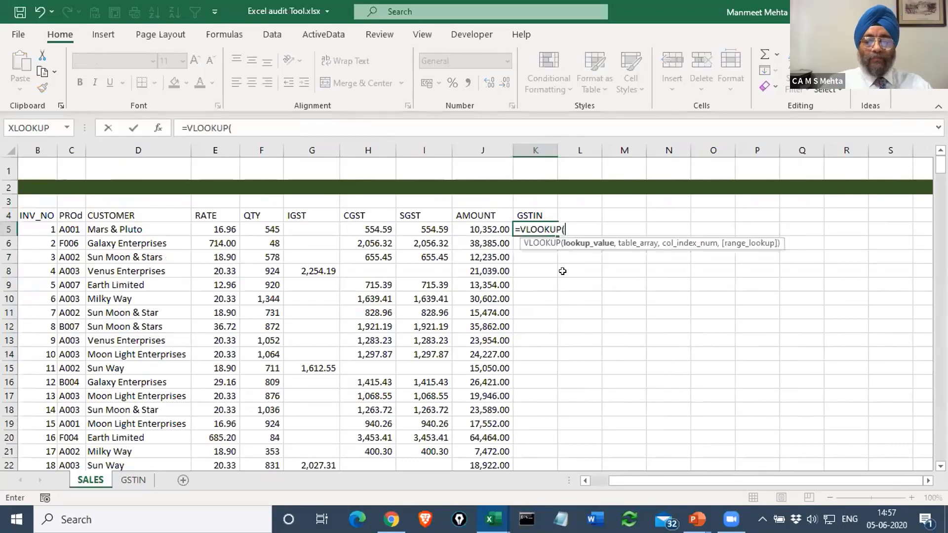
{"action": "left_click", "coordinate": [121, 229]}
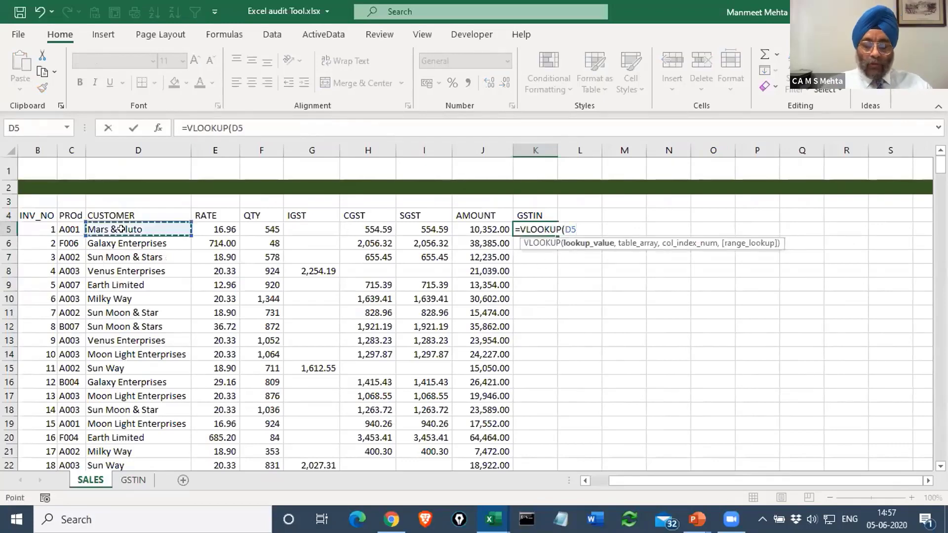
{"action": "type", "text": ","}
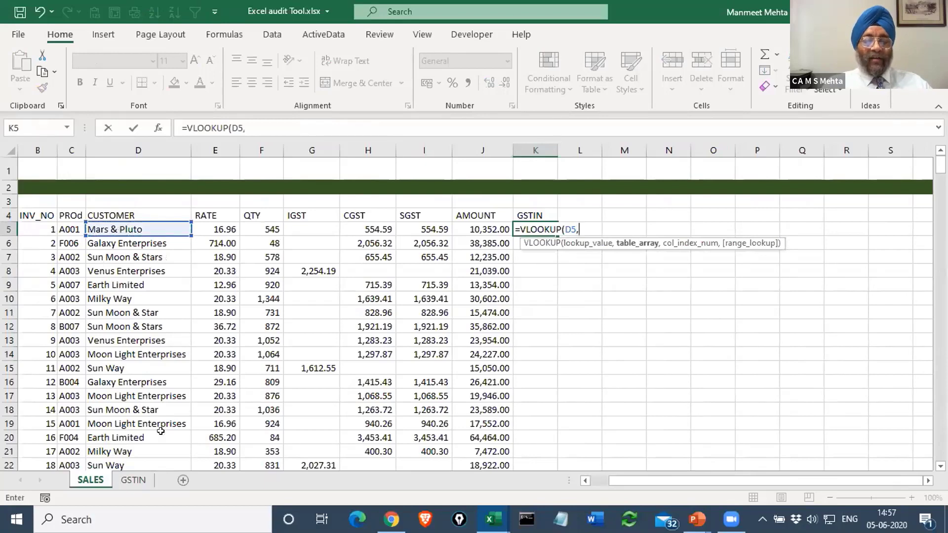
{"action": "left_click", "coordinate": [136, 478]}
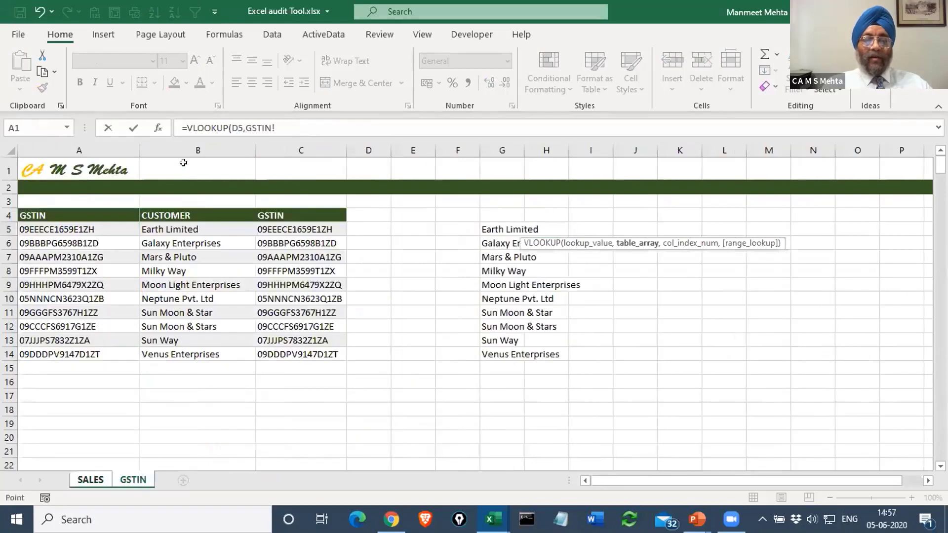
{"action": "left_click_drag", "start_coordinate": [181, 143], "coordinate": [277, 143]}
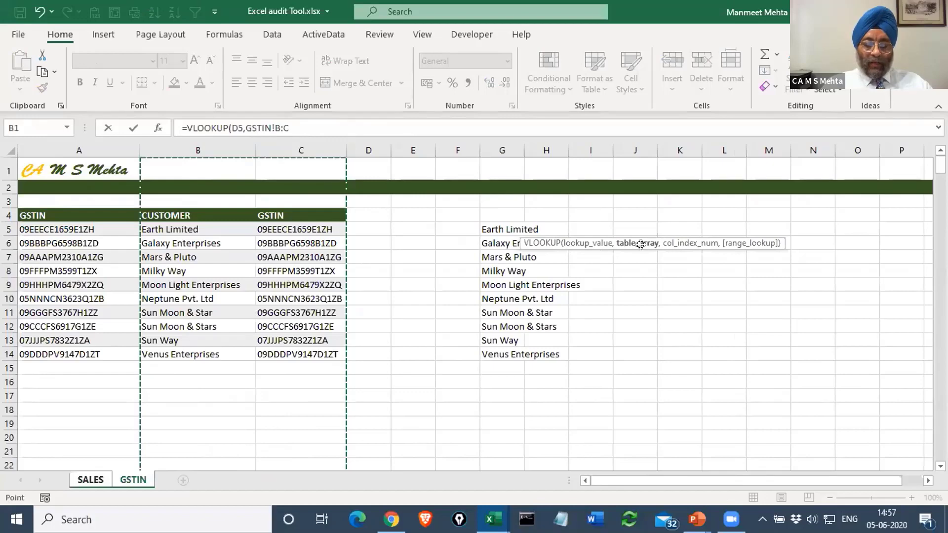
{"action": "type", "text": ","}
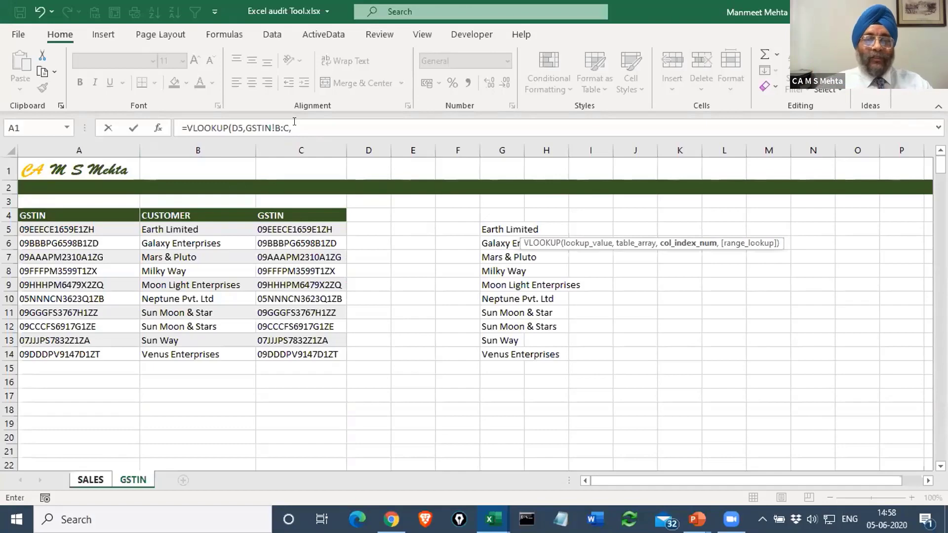
{"action": "type", "text": "2"}
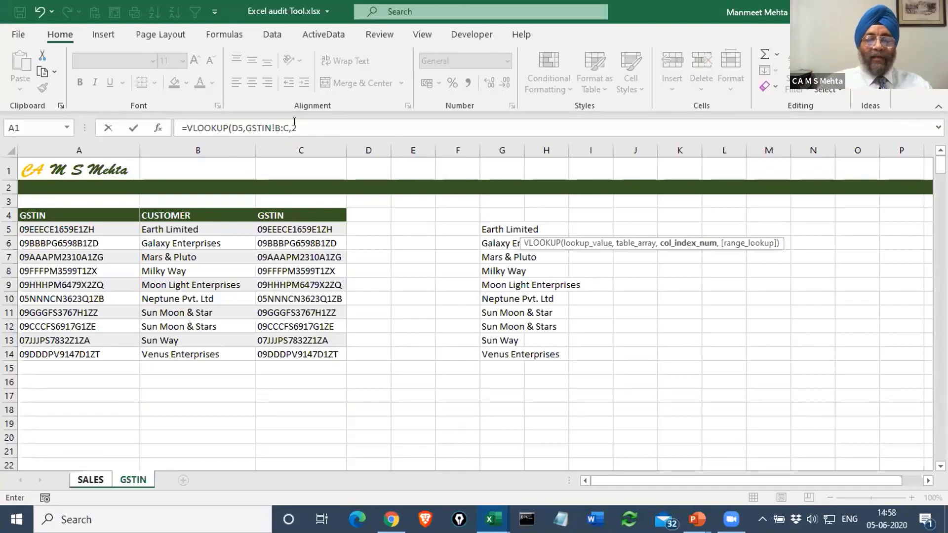
{"action": "type", "text": ","}
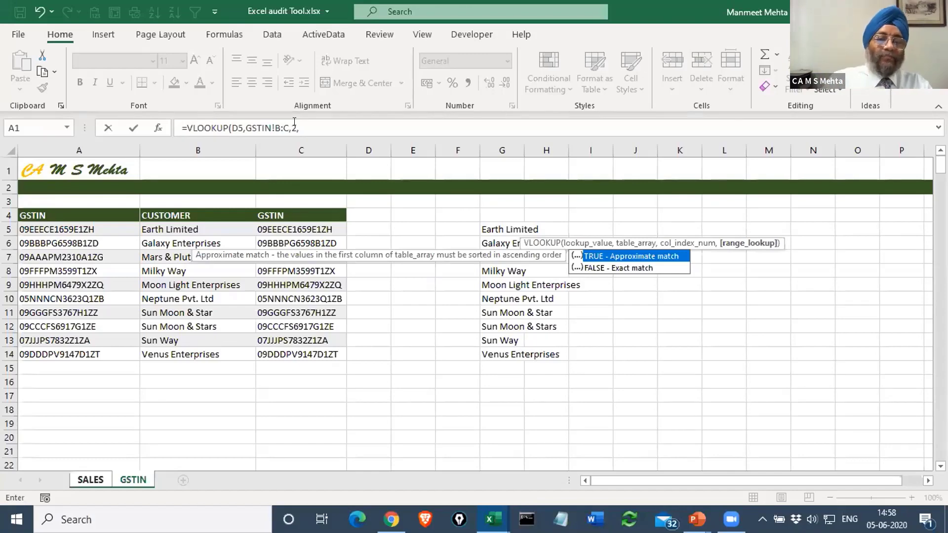
{"action": "type", "text": "0"}
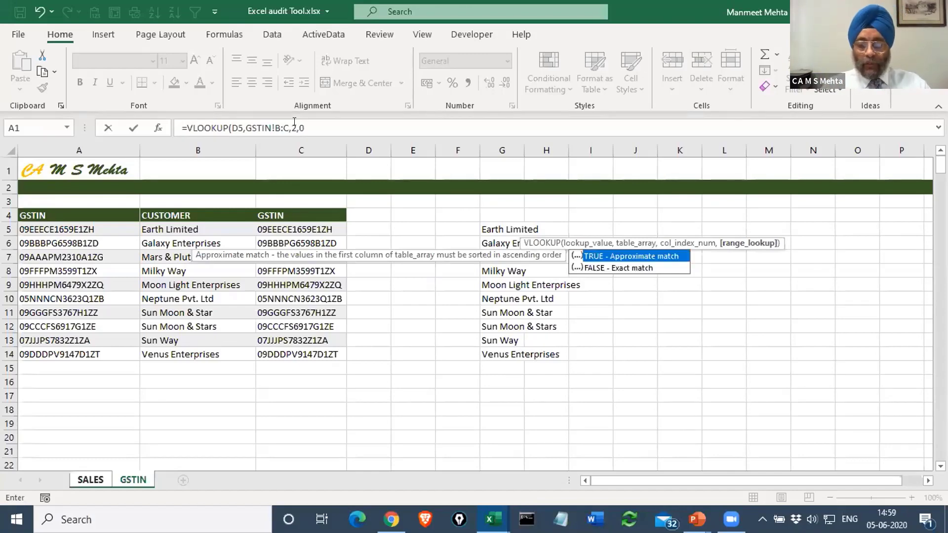
{"action": "type", "text": ")"}
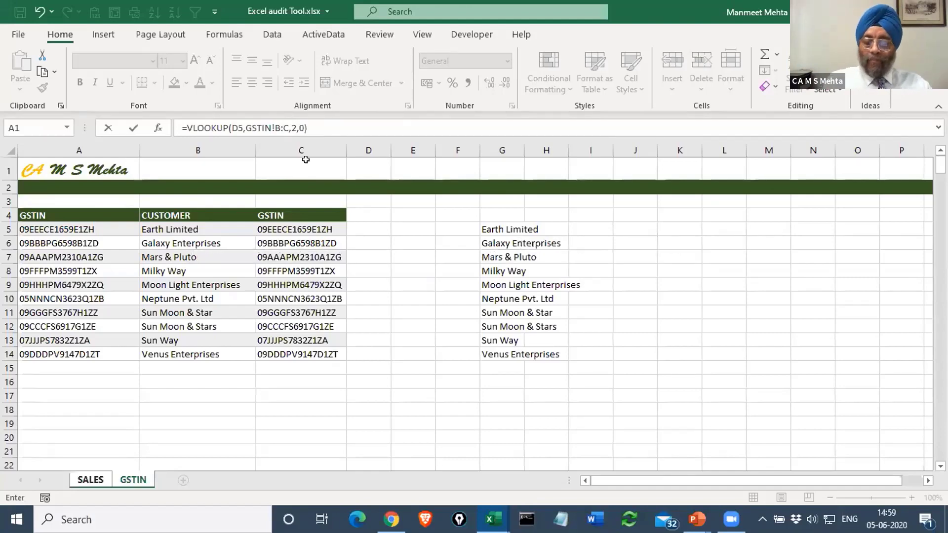
{"action": "key", "text": "Return"}
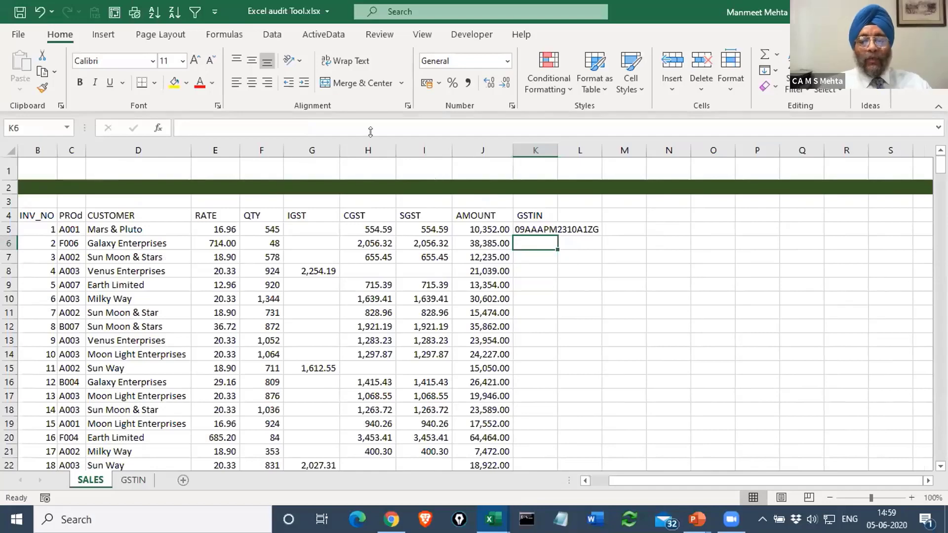
{"action": "left_click", "coordinate": [541, 229]}
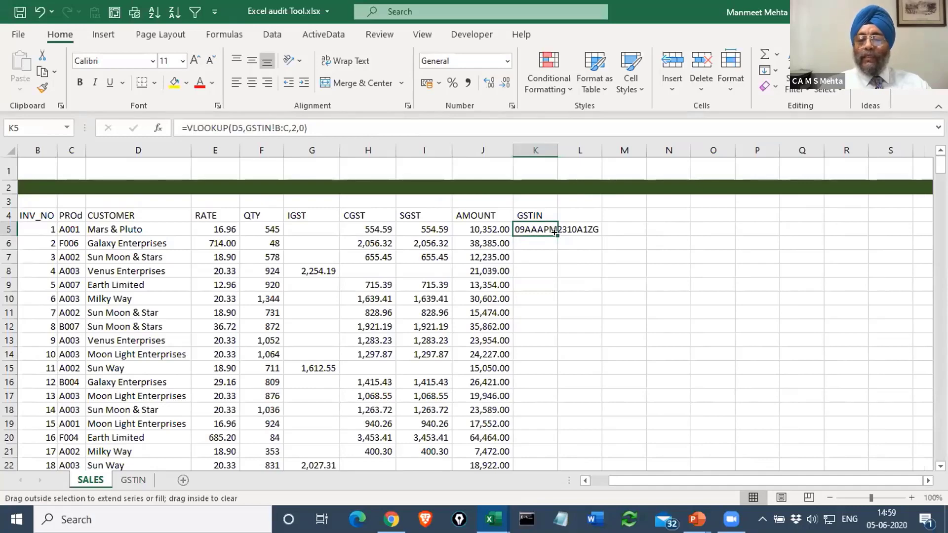
{"action": "double_click", "coordinate": [555, 232]}
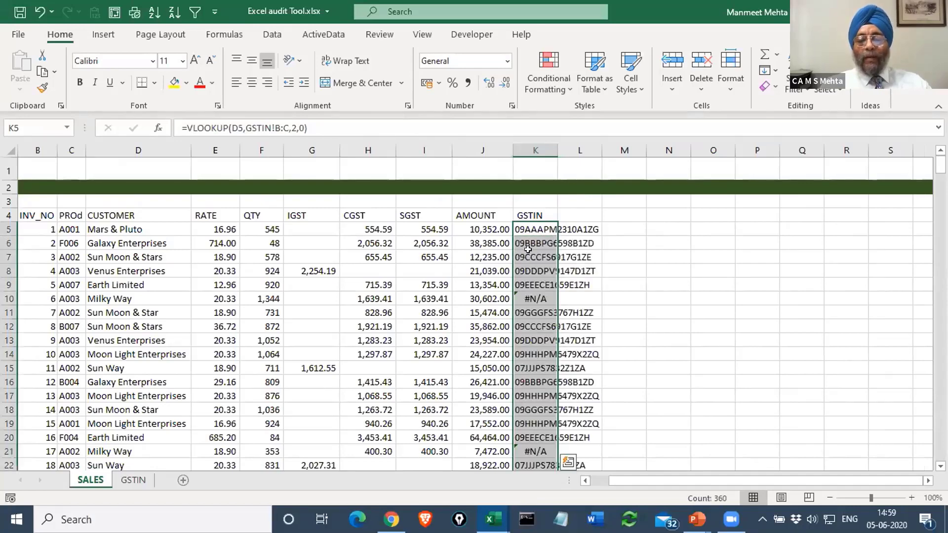
Examine the Milky Way lookup in row 10 of the SALES sheet against its entry in B8:C8 of the GSTIN sheet.
{"action": "left_click", "coordinate": [526, 298]}
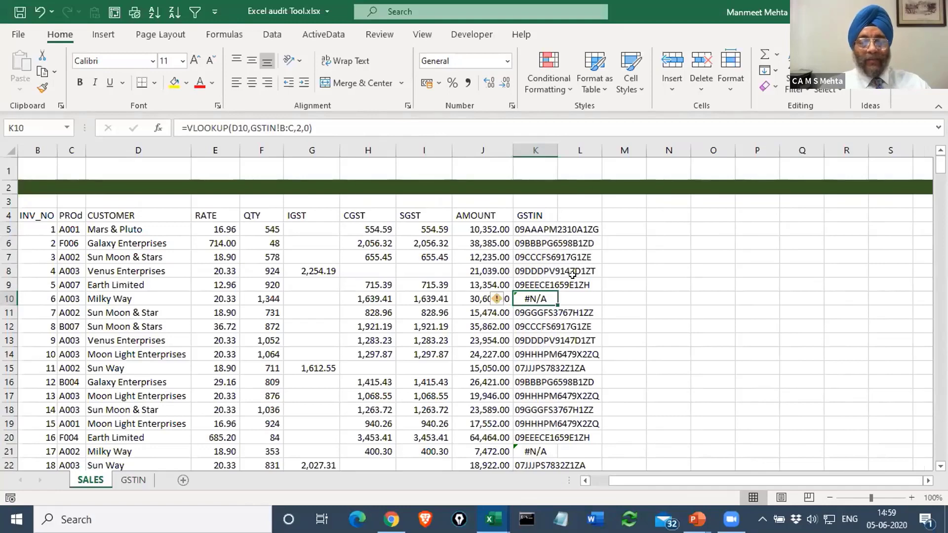
{"action": "left_click", "coordinate": [111, 299]}
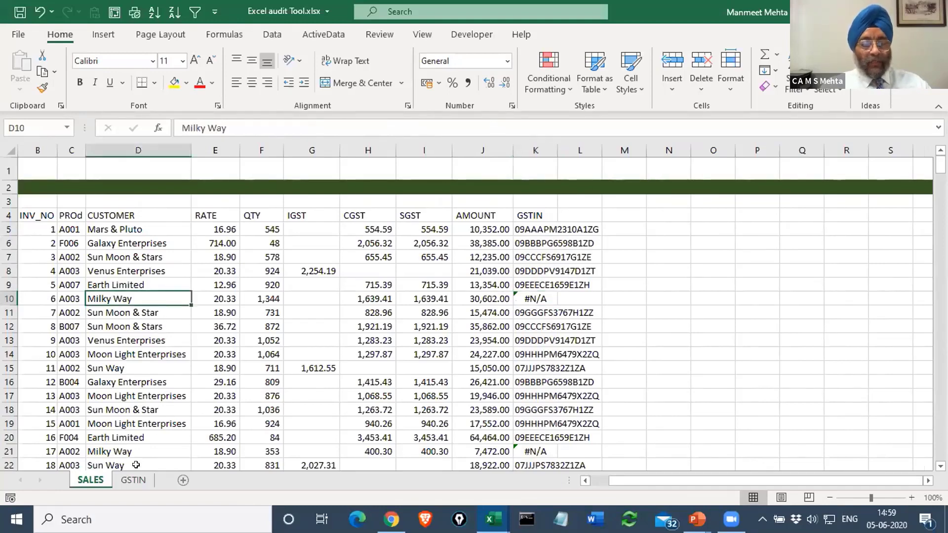
{"action": "left_click", "coordinate": [133, 480]}
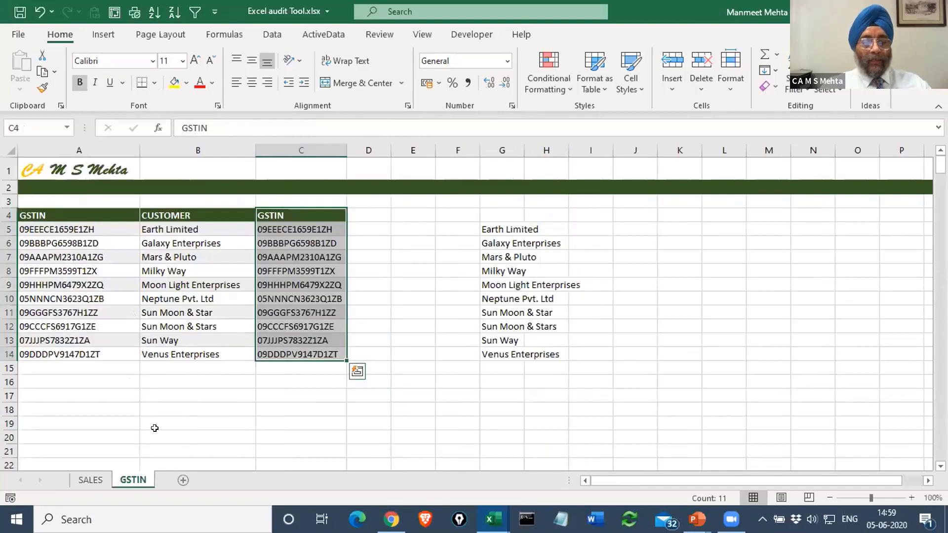
{"action": "left_click", "coordinate": [191, 270]}
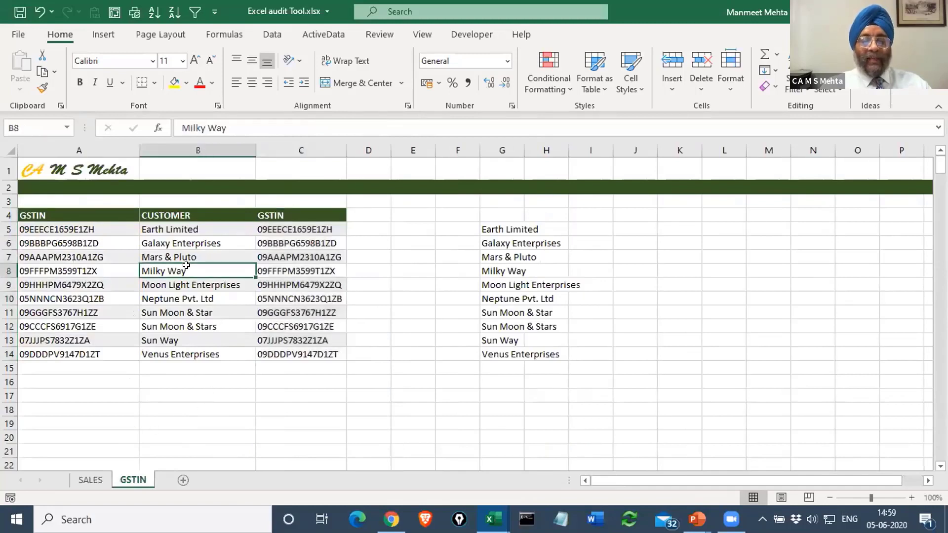
{"action": "left_click", "coordinate": [314, 271]}
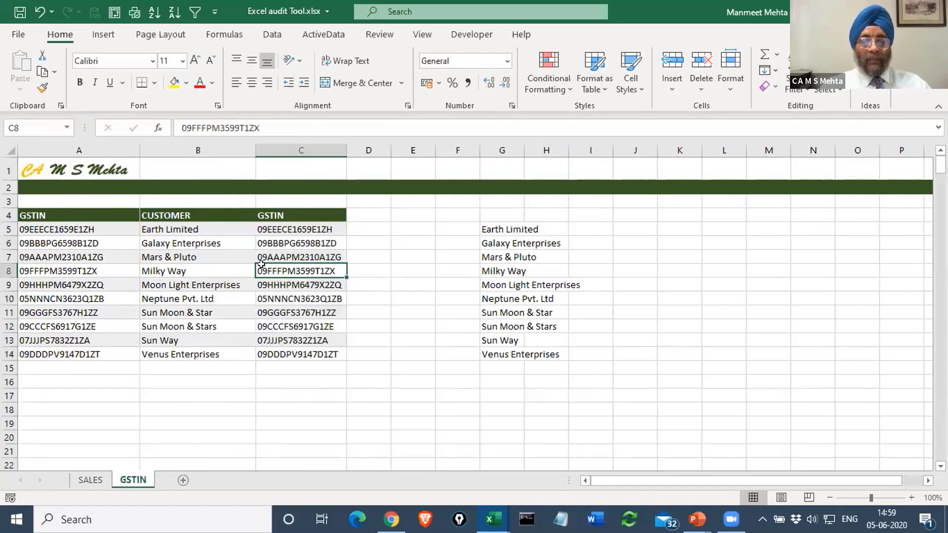
{"action": "left_click", "coordinate": [195, 270]}
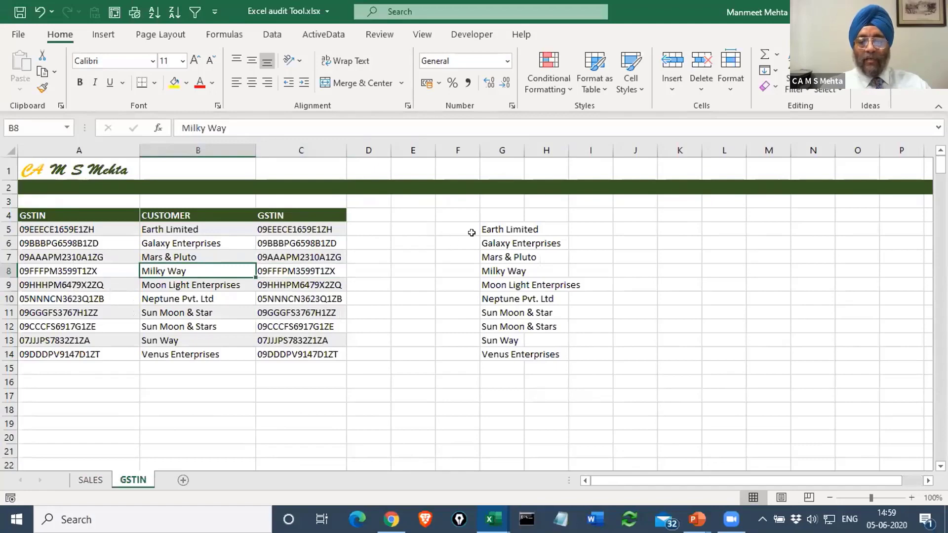
Delete the empty columns E and F of the GSTIN sheet and fit the new column E's width to the customer list.
{"action": "left_click_drag", "start_coordinate": [406, 149], "coordinate": [444, 137]}
{"action": "right_click", "coordinate": [449, 150]}
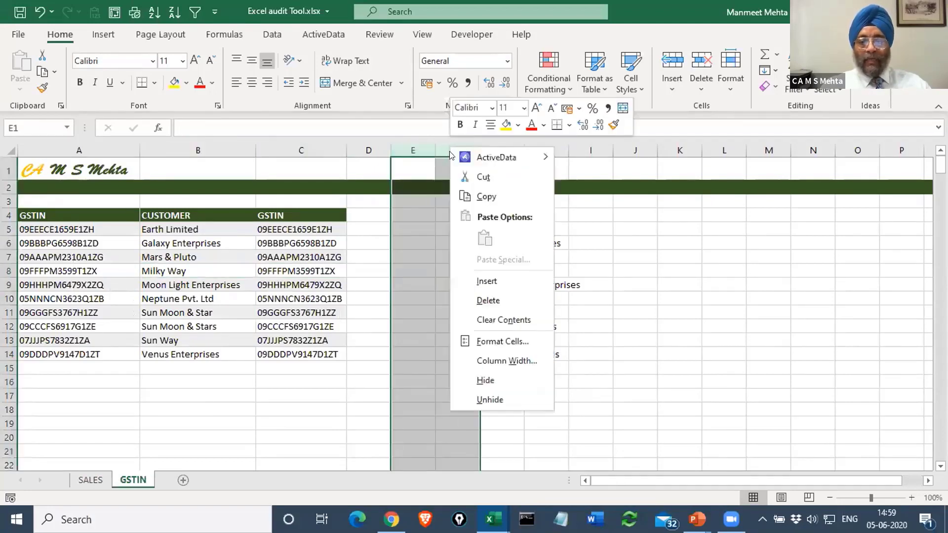
{"action": "left_click", "coordinate": [475, 301]}
{"action": "left_click", "coordinate": [419, 310]}
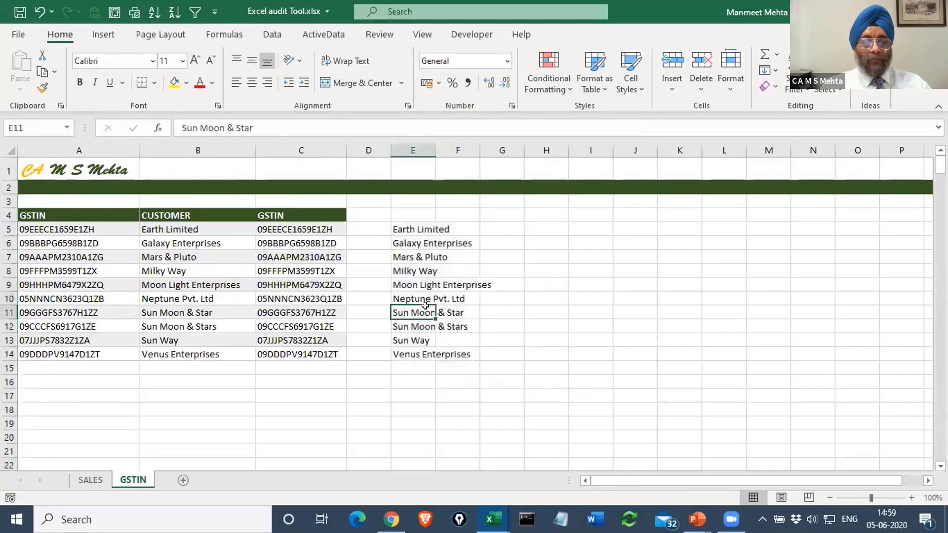
{"action": "double_click", "coordinate": [435, 150]}
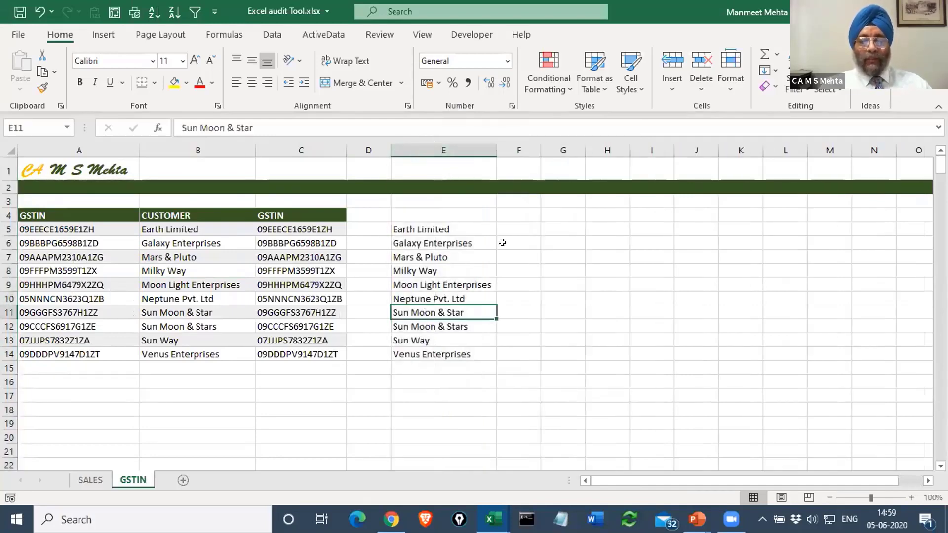
Enter =B5=E5 in F5 of the GSTIN sheet to compare the first customer name with the pasted list.
{"action": "left_click", "coordinate": [437, 269]}
{"action": "left_click", "coordinate": [430, 229]}
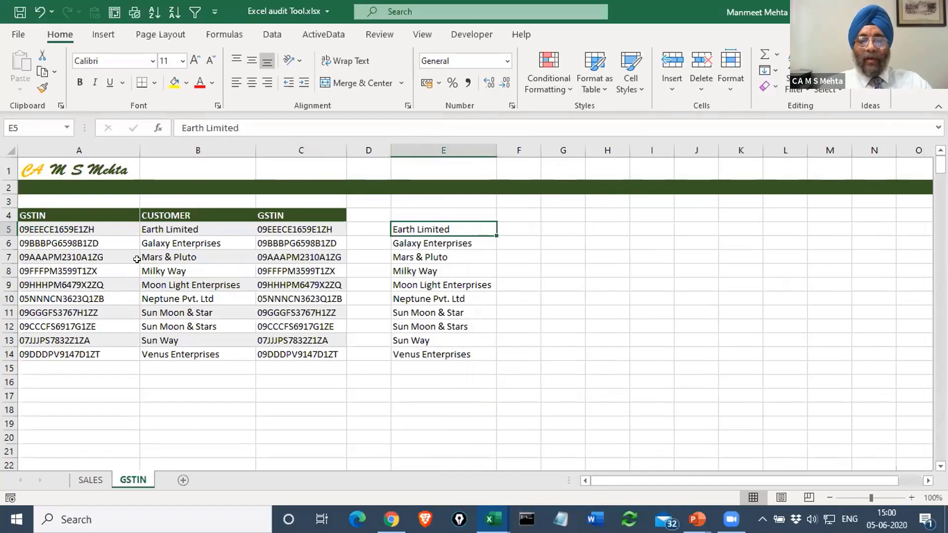
{"action": "left_click", "coordinate": [165, 228]}
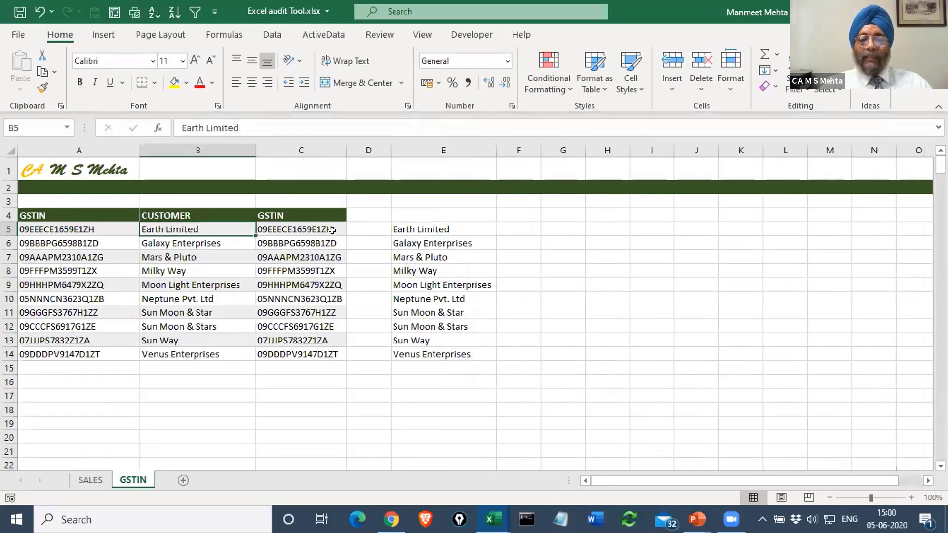
{"action": "left_click", "coordinate": [449, 229]}
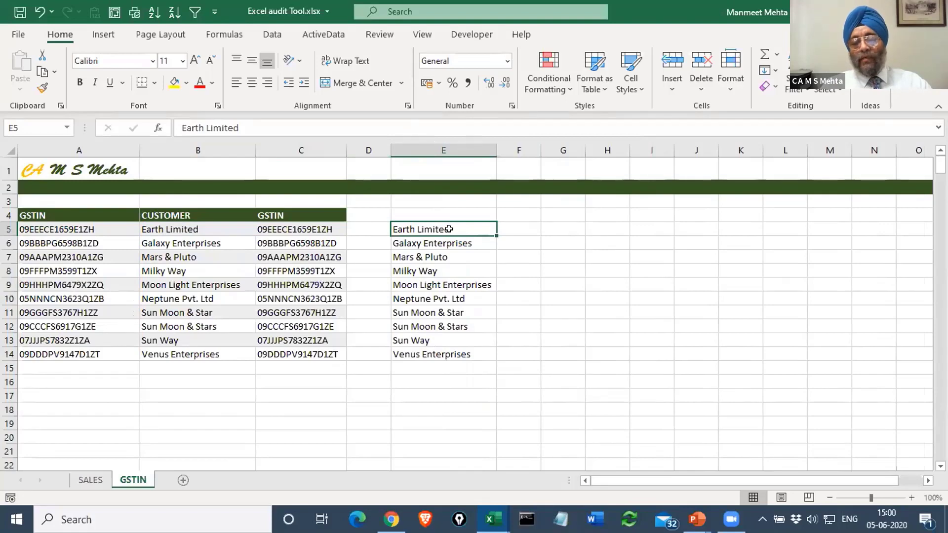
{"action": "left_click", "coordinate": [184, 229]}
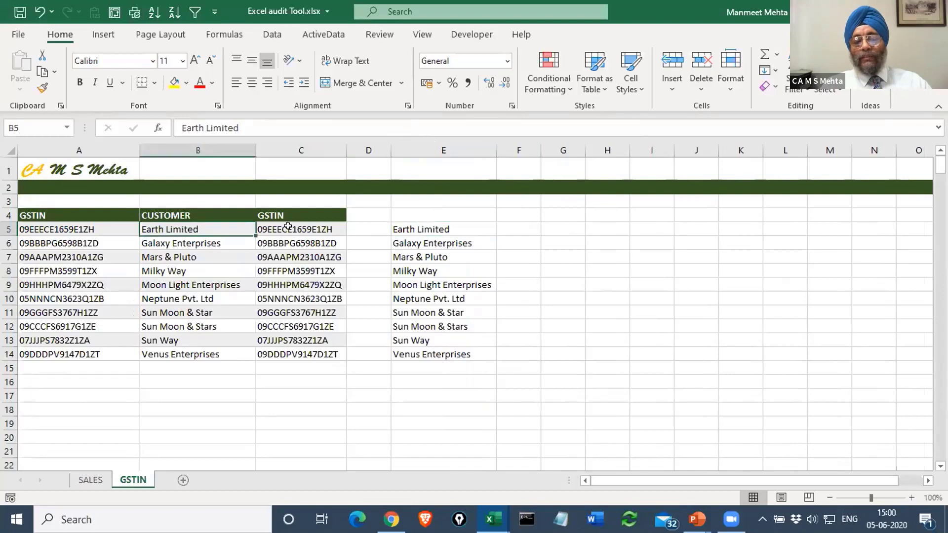
{"action": "left_click", "coordinate": [427, 227]}
{"action": "left_click", "coordinate": [526, 227]}
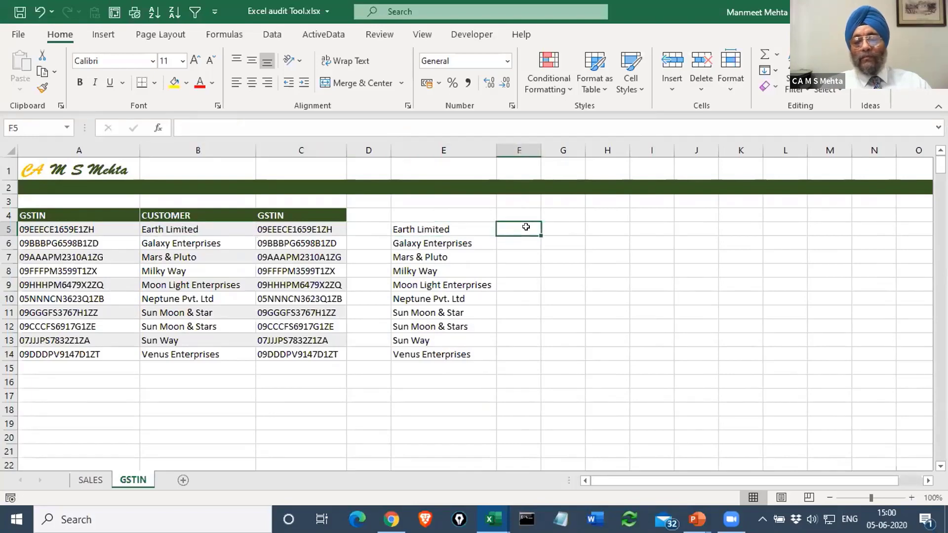
{"action": "type", "text": "="}
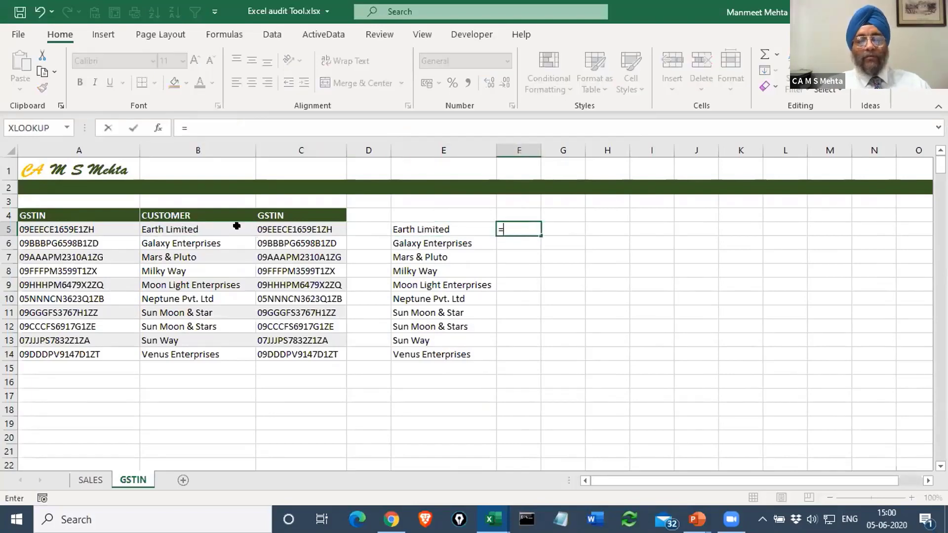
{"action": "left_click", "coordinate": [188, 227]}
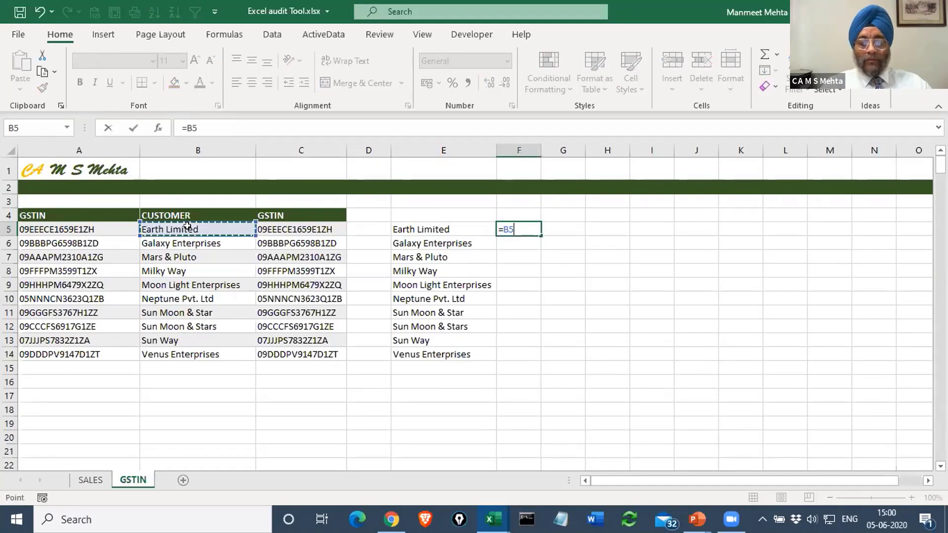
{"action": "type", "text": "="}
{"action": "left_click", "coordinate": [428, 230]}
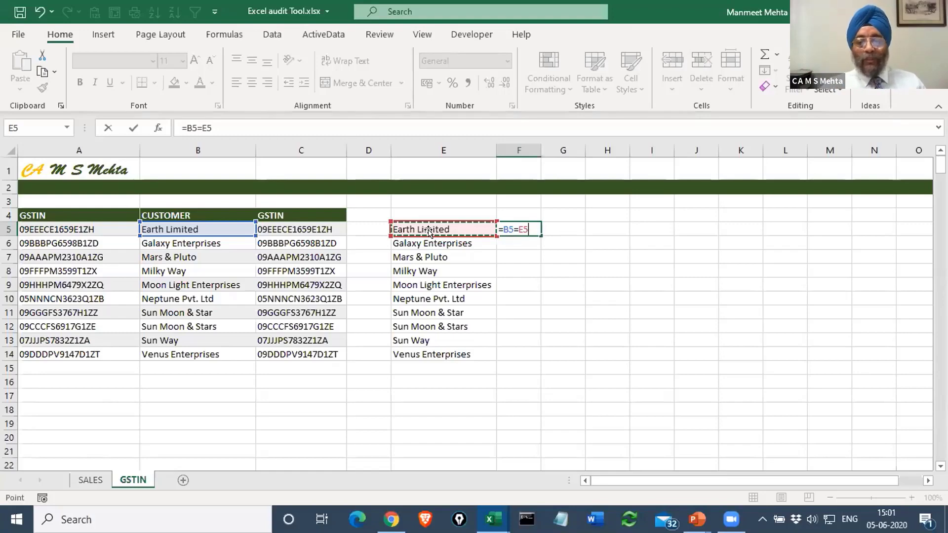
{"action": "key", "text": "Return"}
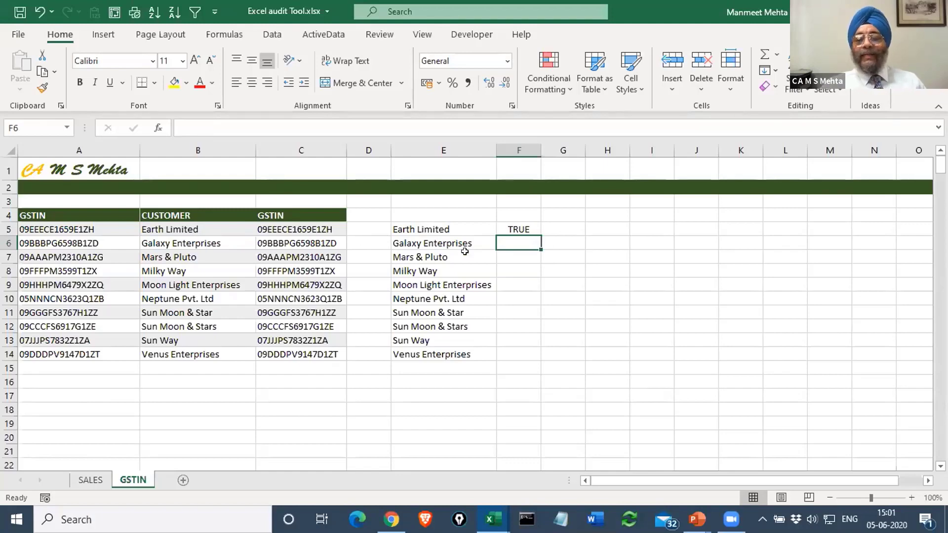
{"action": "left_click", "coordinate": [519, 229]}
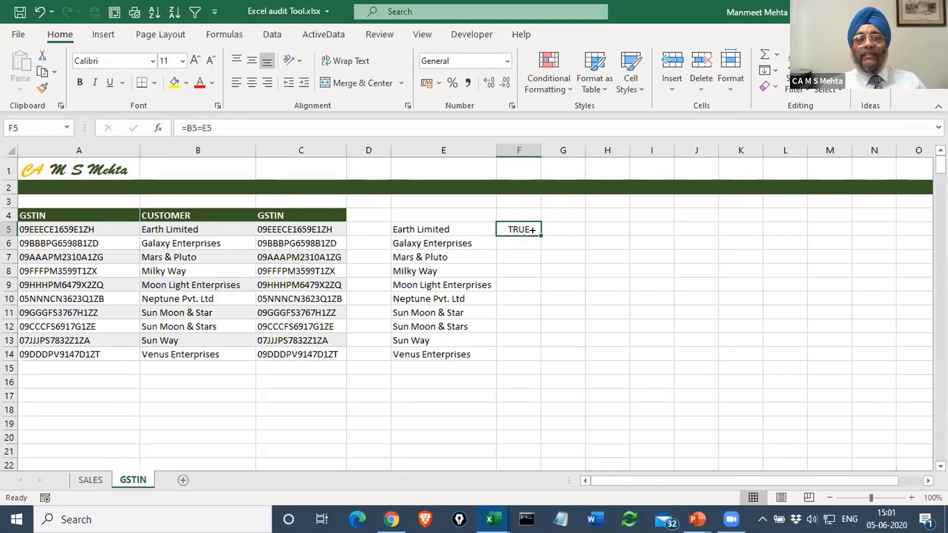
Fill the name comparison down to F14 and inspect the Milky Way entries in B8 and E8 for stray characters.
{"action": "double_click", "coordinate": [540, 235]}
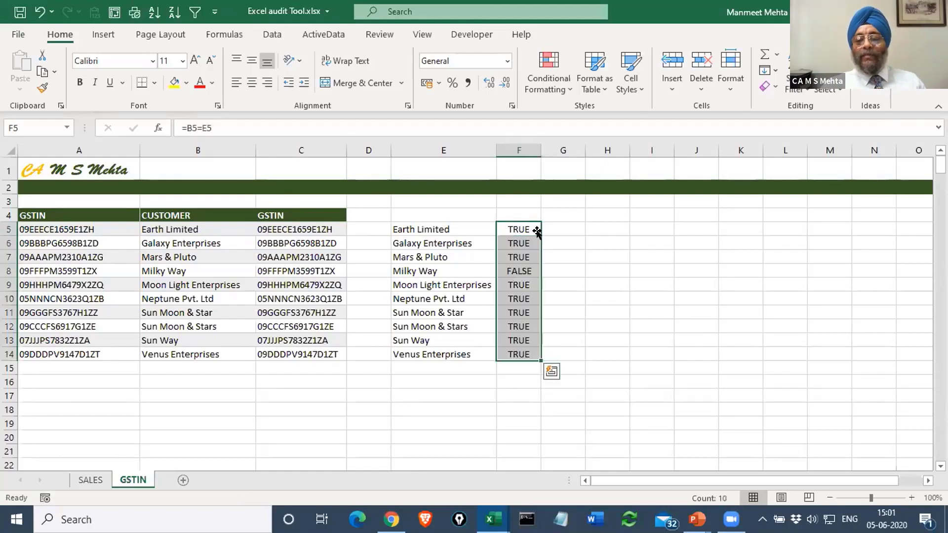
{"action": "left_click", "coordinate": [520, 271]}
{"action": "left_click", "coordinate": [194, 266]}
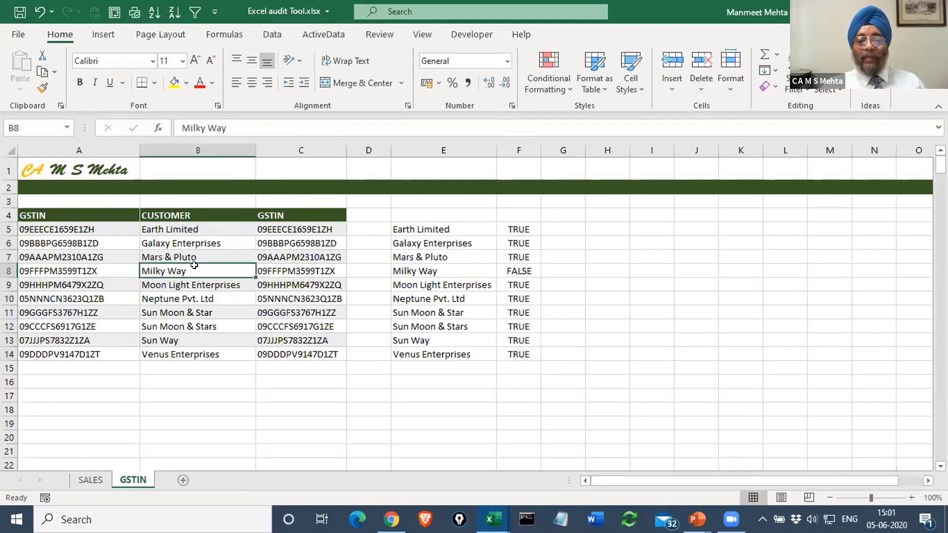
{"action": "left_click", "coordinate": [449, 272]}
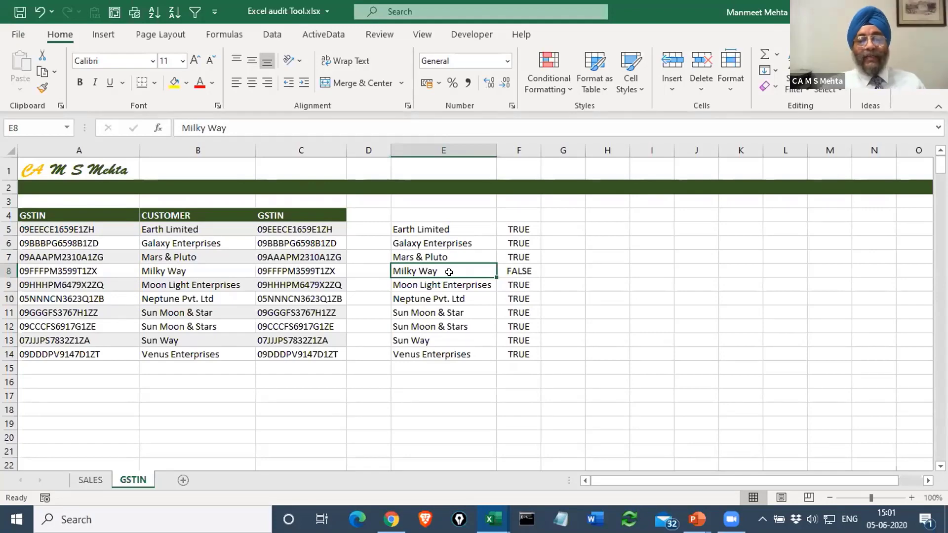
{"action": "left_click", "coordinate": [181, 271]}
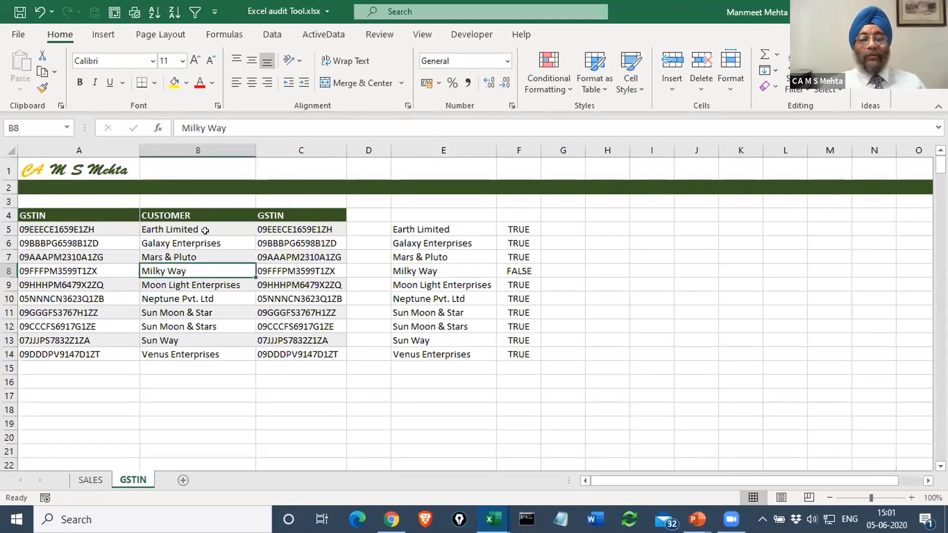
{"action": "left_click", "coordinate": [232, 127]}
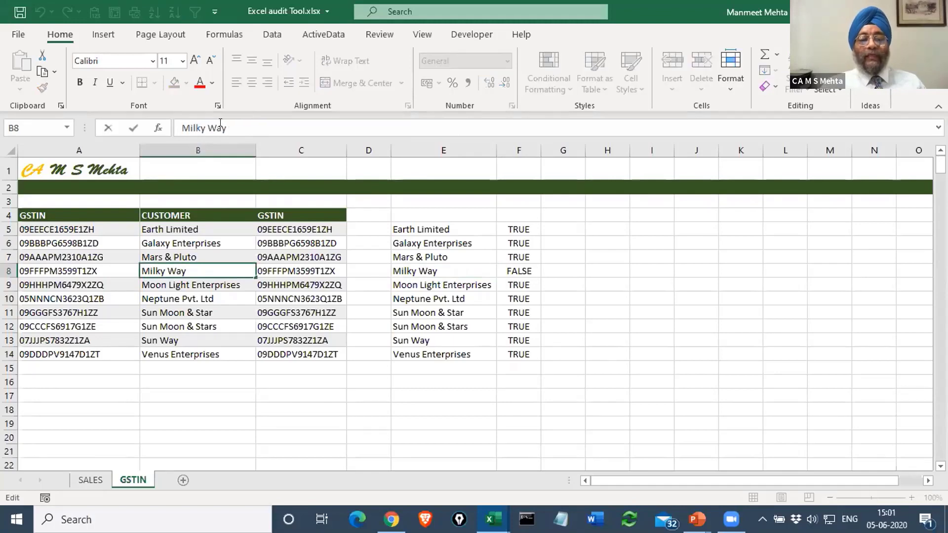
{"action": "left_click", "coordinate": [408, 267]}
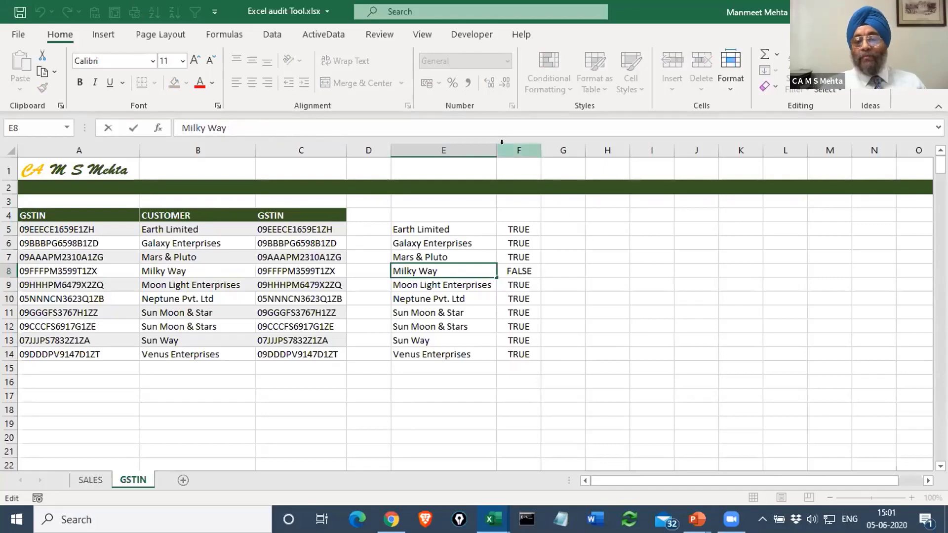
Insert a blank column before the pasted customer list in column E of the GSTIN sheet.
{"action": "left_click", "coordinate": [408, 144]}
{"action": "right_click", "coordinate": [414, 149]}
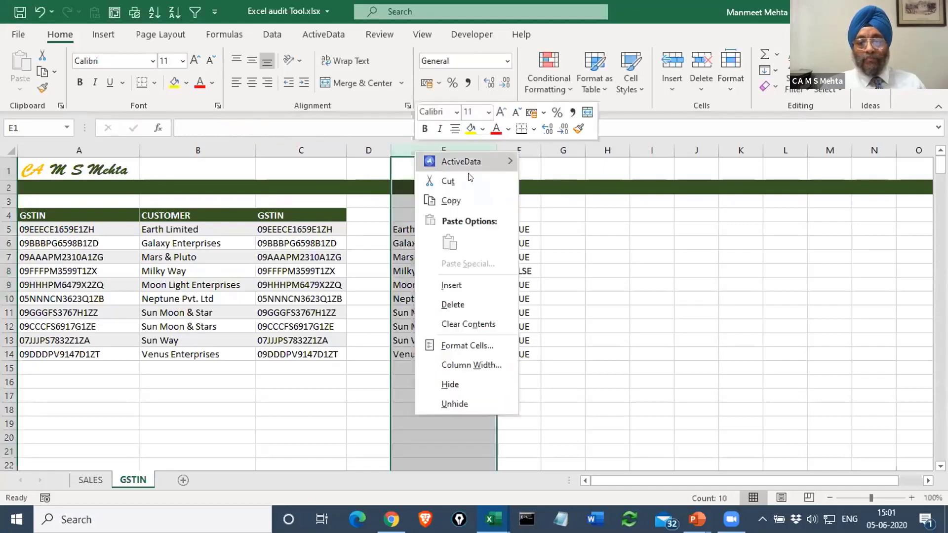
{"action": "left_click", "coordinate": [451, 285]}
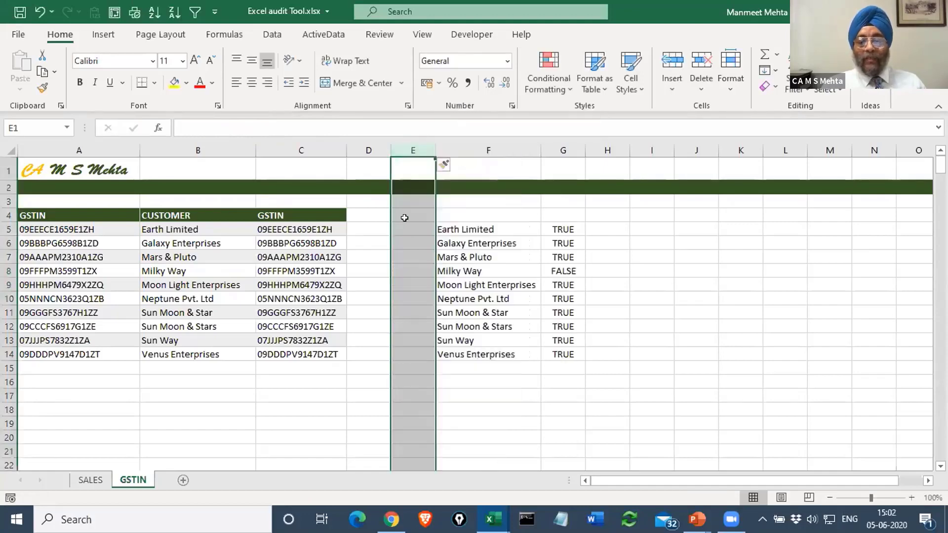
Enter =TRIM(B5) in E5, widen column E to fit it, and fill the formula down to E14.
{"action": "left_click", "coordinate": [375, 222]}
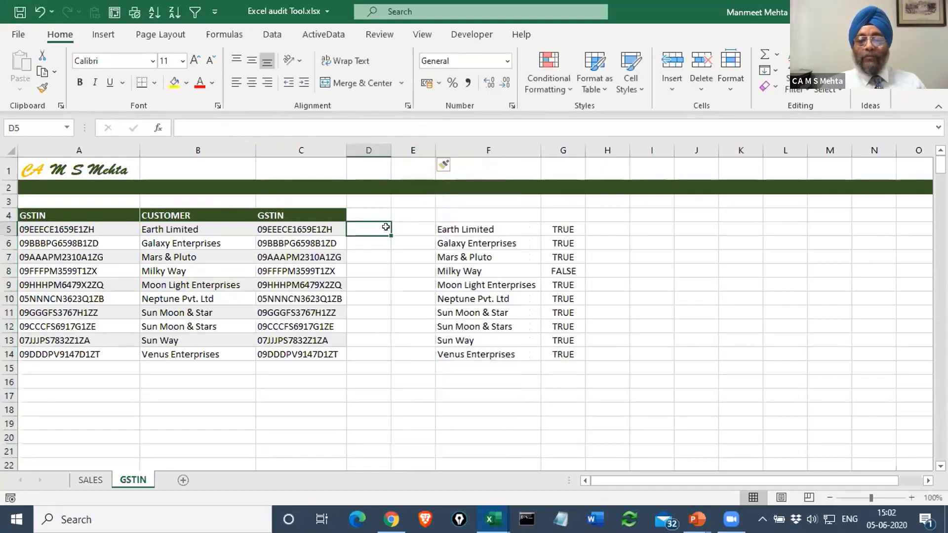
{"action": "left_click", "coordinate": [407, 227]}
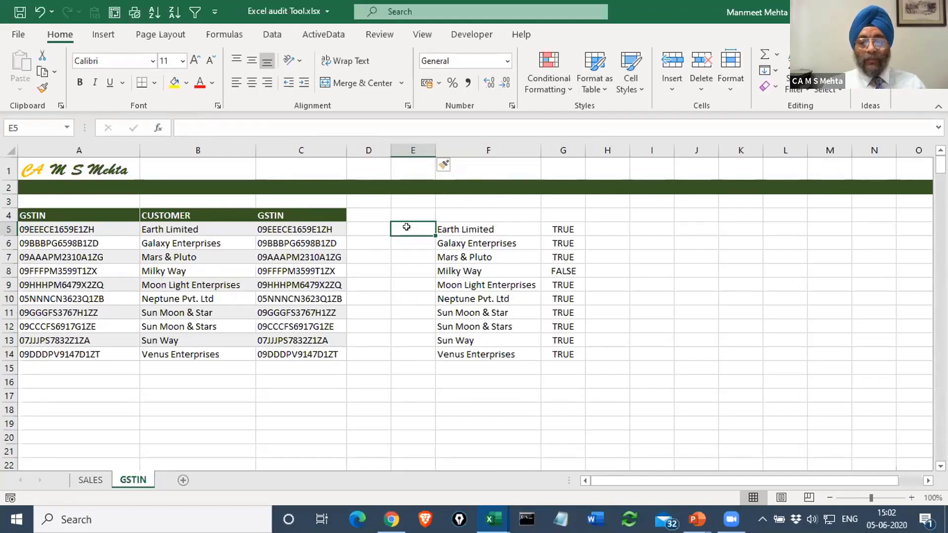
{"action": "type", "text": "="}
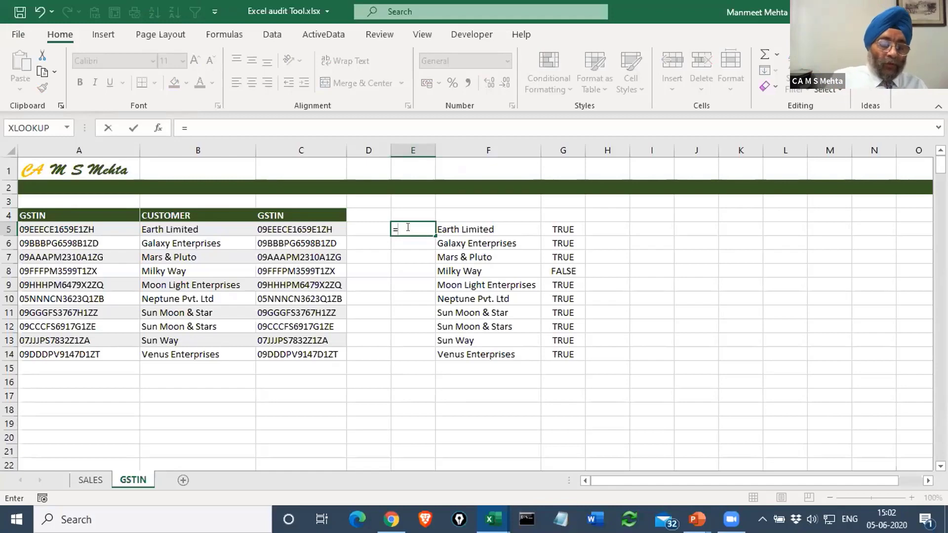
{"action": "type", "text": "trim"}
{"action": "key", "text": "Tab"}
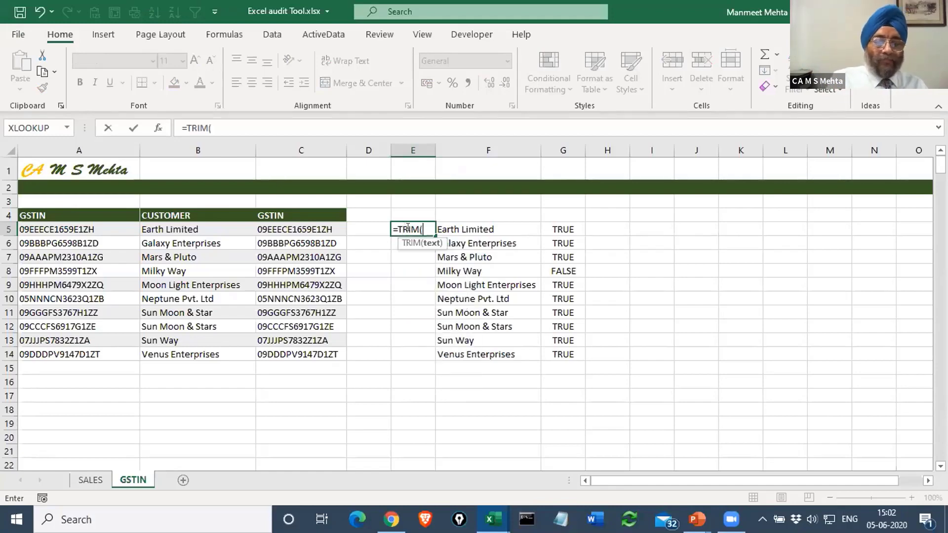
{"action": "left_click", "coordinate": [204, 230]}
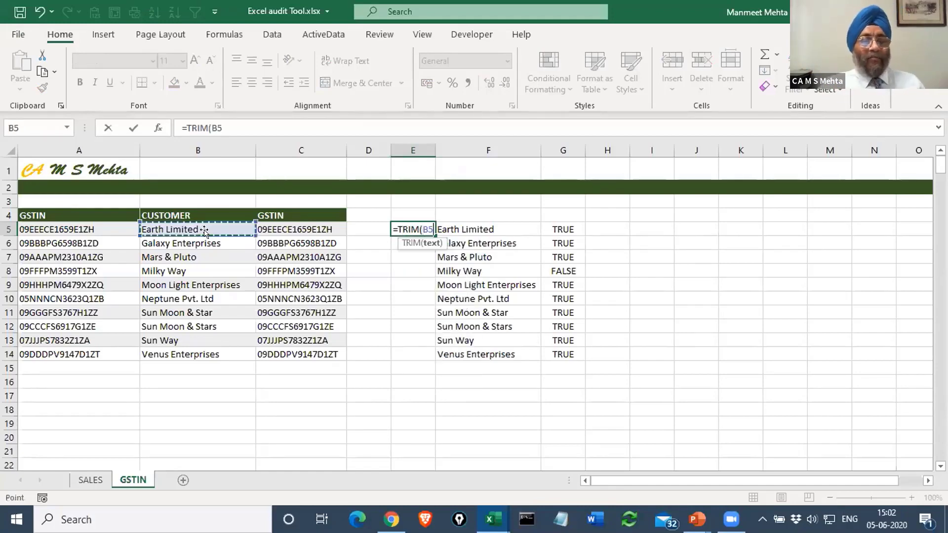
{"action": "key", "text": "Return"}
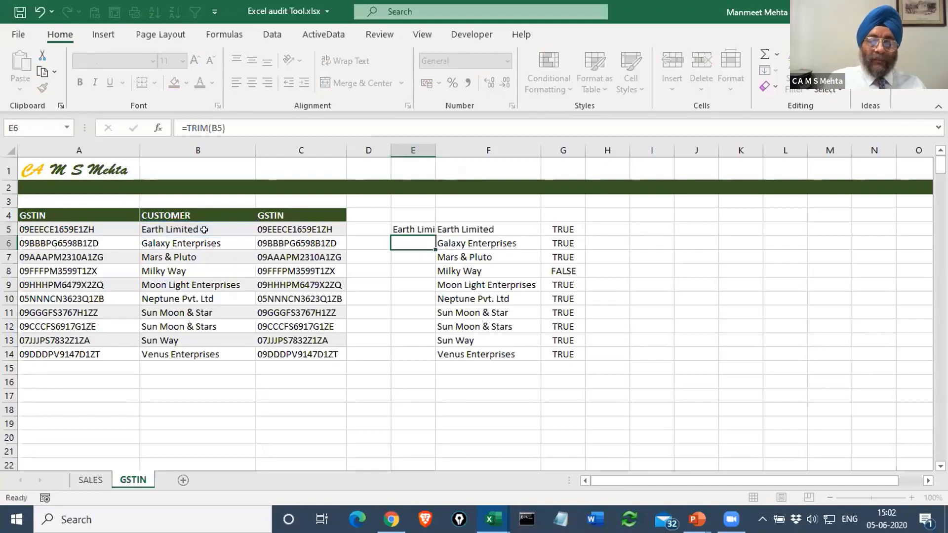
{"action": "double_click", "coordinate": [435, 150]}
{"action": "left_click", "coordinate": [437, 232]}
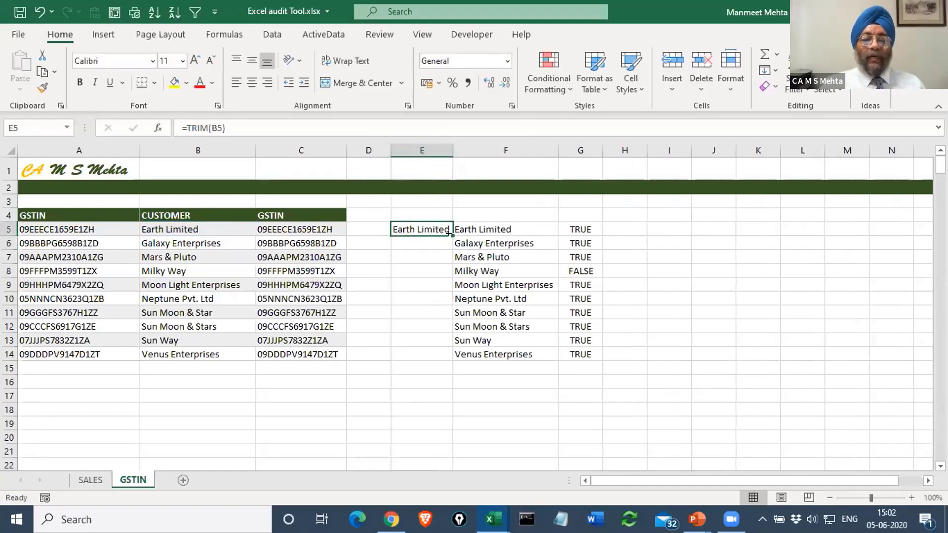
{"action": "double_click", "coordinate": [452, 236]}
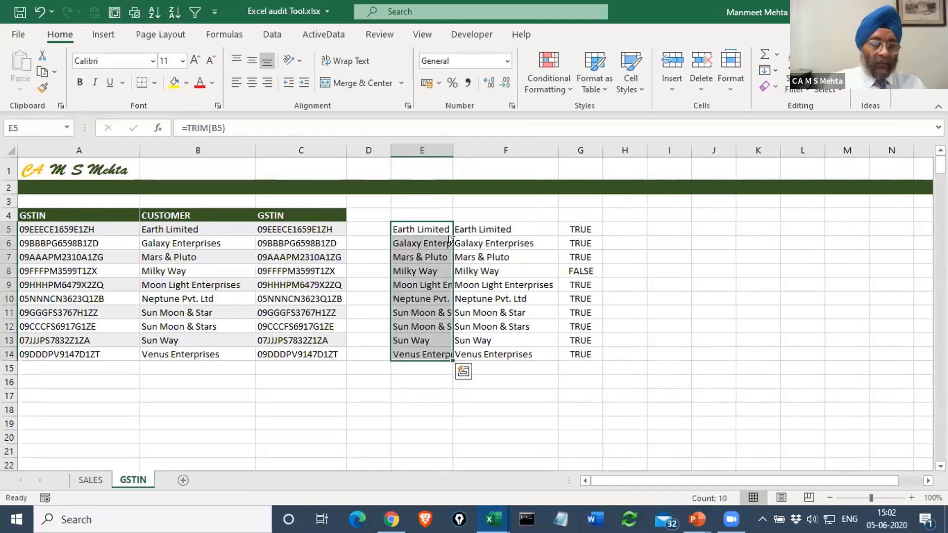
Copy the trimmed names in E5:E14 and paste them as values over the CUSTOMER entries from B5.
{"action": "key", "text": "ctrl+c"}
{"action": "left_click", "coordinate": [163, 226]}
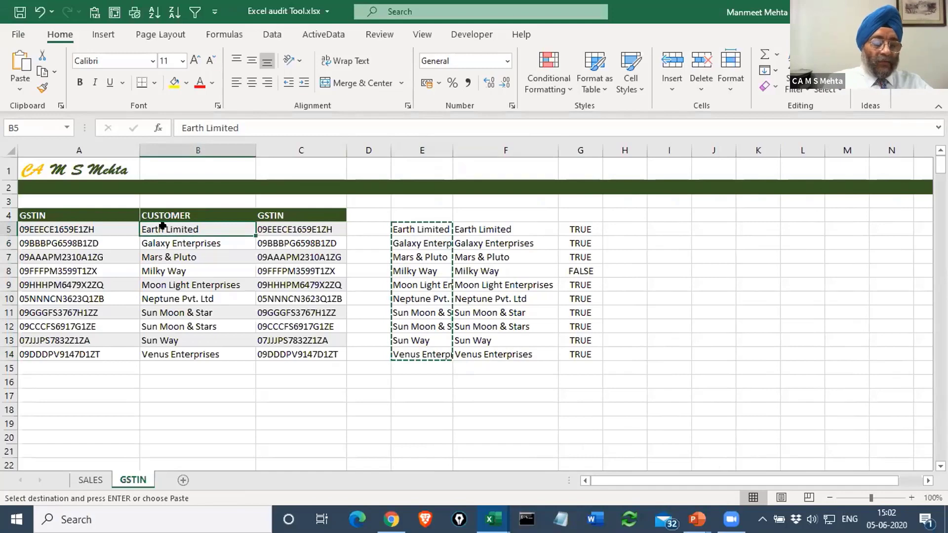
{"action": "key", "text": "ctrl+v"}
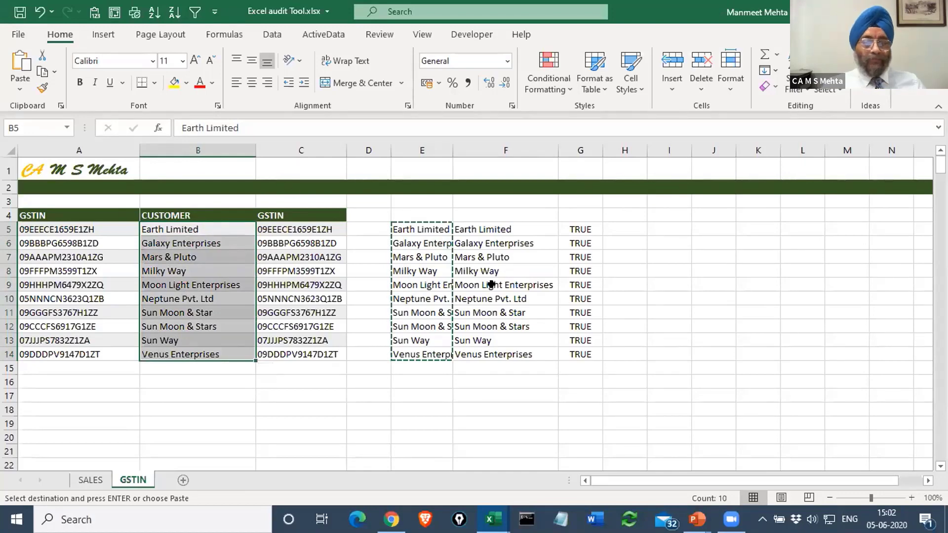
{"action": "left_click", "coordinate": [386, 409]}
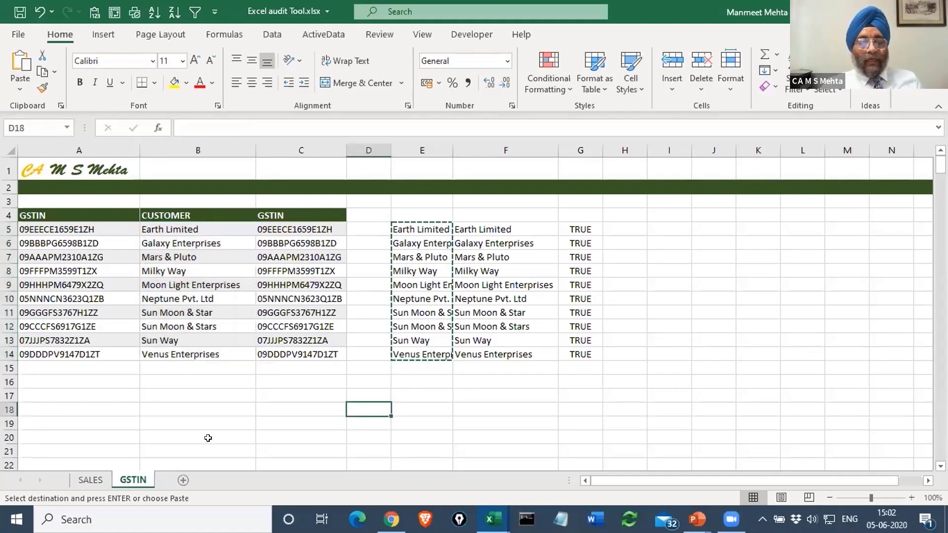
Check the looked-up GSTINs on the SALES sheet and fit column K's width to them.
{"action": "left_click", "coordinate": [90, 480]}
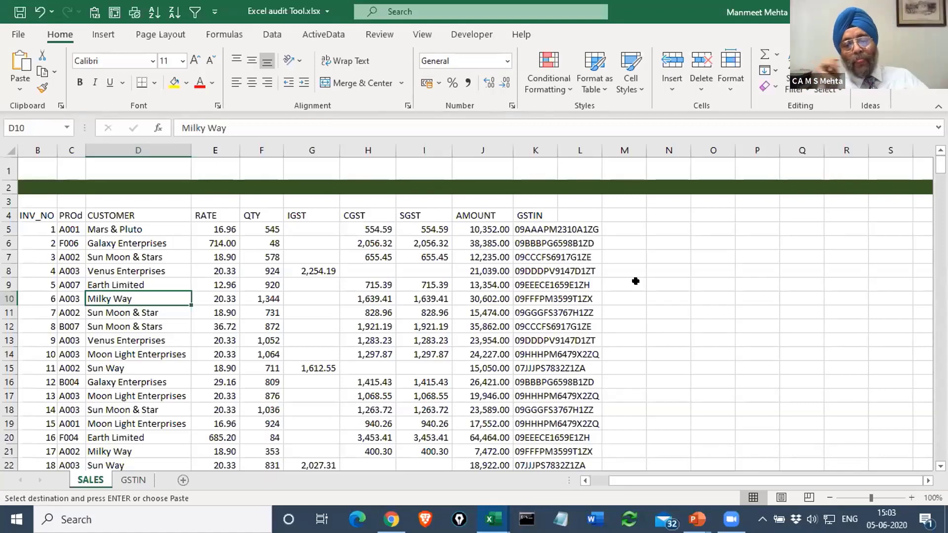
{"action": "double_click", "coordinate": [554, 148]}
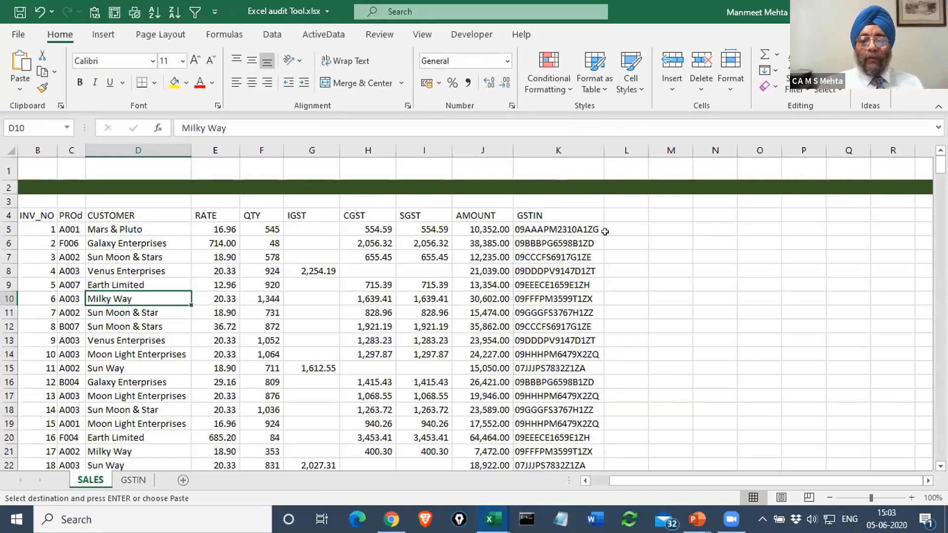
{"action": "left_click", "coordinate": [133, 480]}
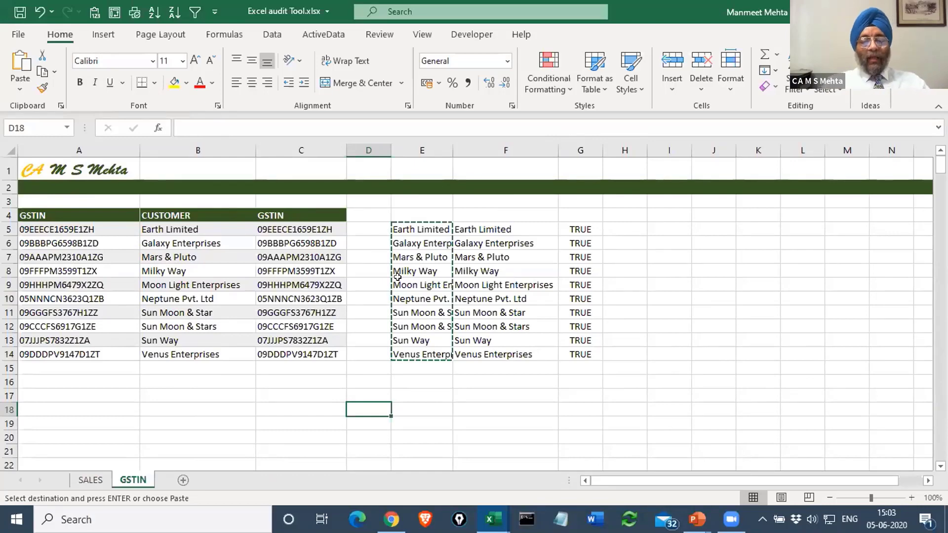
Begin an XLOOKUP formula in L5 of the SALES sheet with customer cell D5 as the lookup value.
{"action": "left_click", "coordinate": [91, 480]}
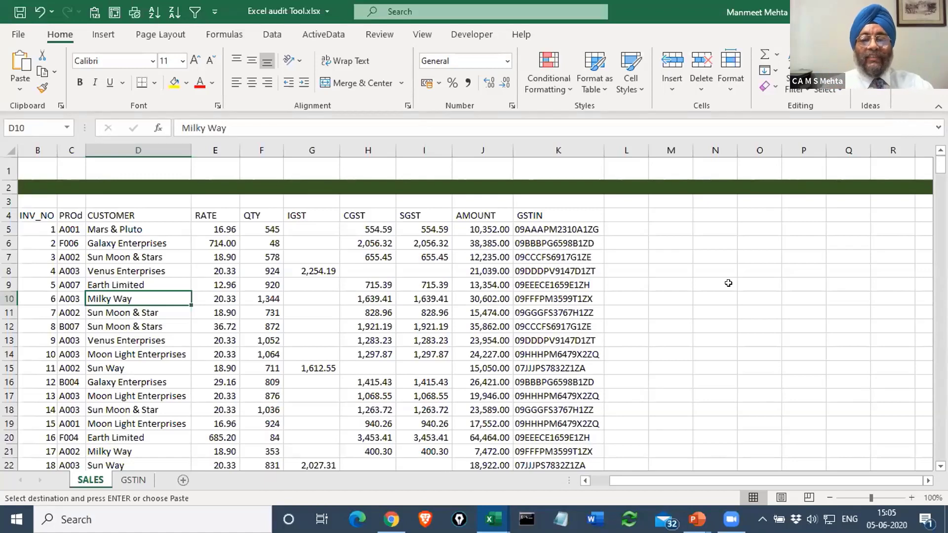
{"action": "left_click", "coordinate": [611, 231]}
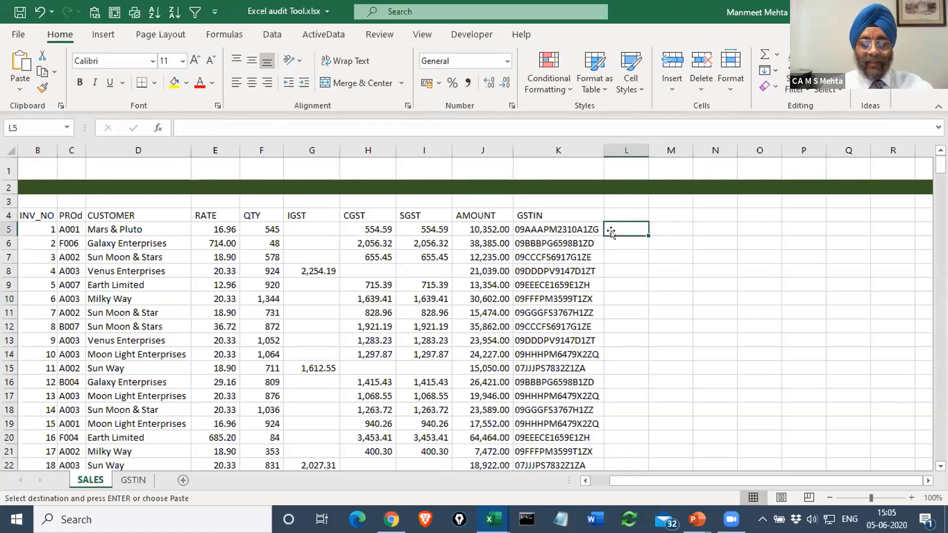
{"action": "type", "text": "="}
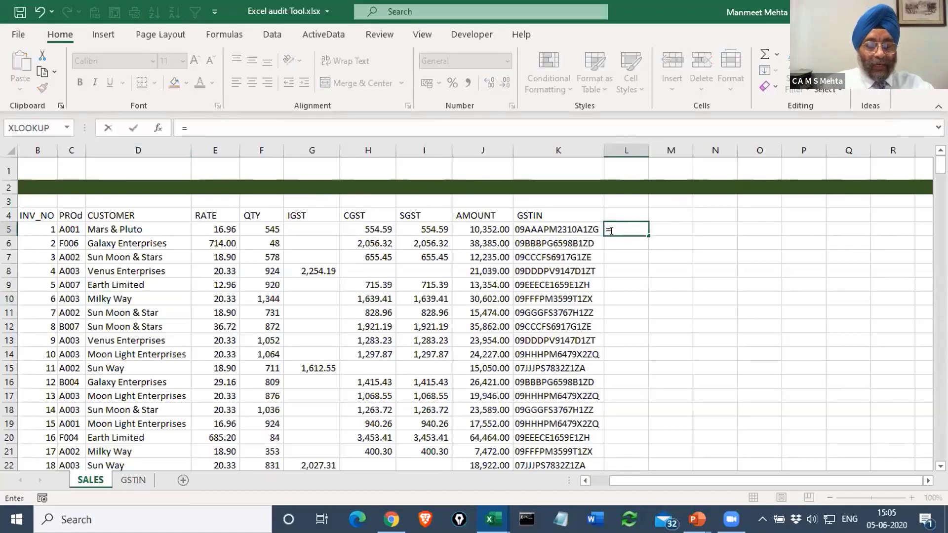
{"action": "type", "text": "xlook"}
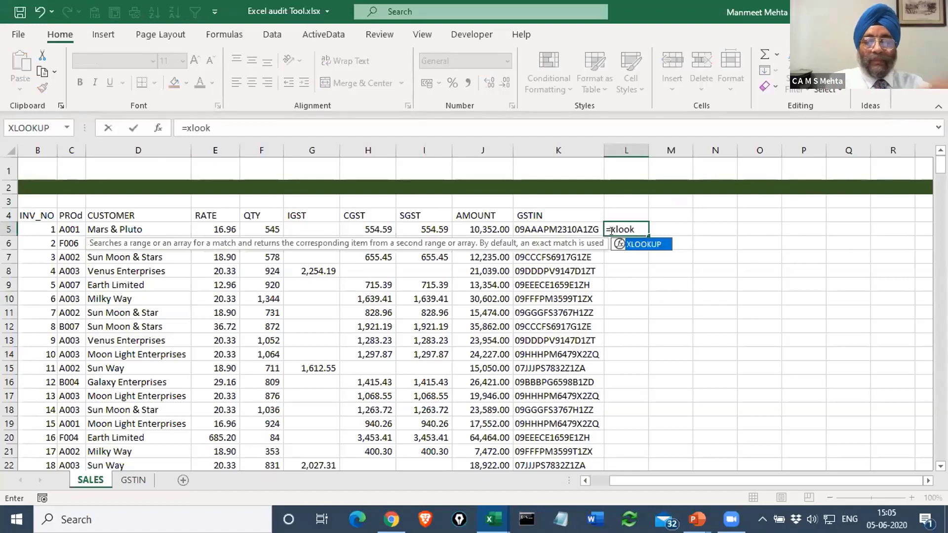
{"action": "key", "text": "Tab"}
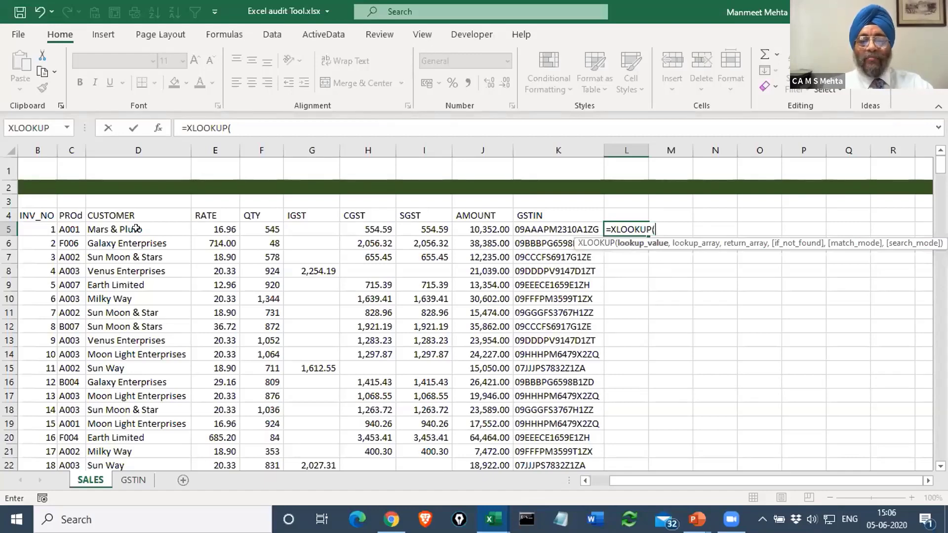
{"action": "left_click", "coordinate": [136, 229]}
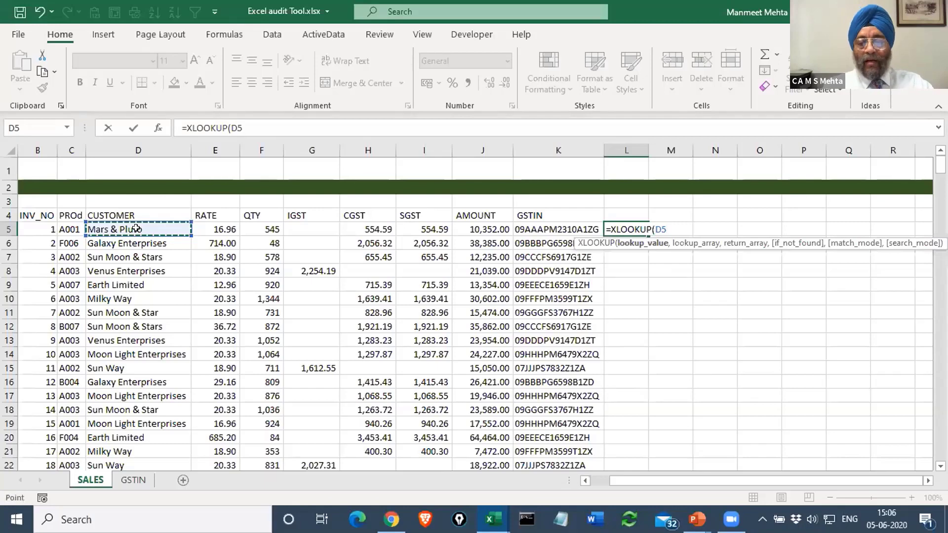
{"action": "type", "text": ","}
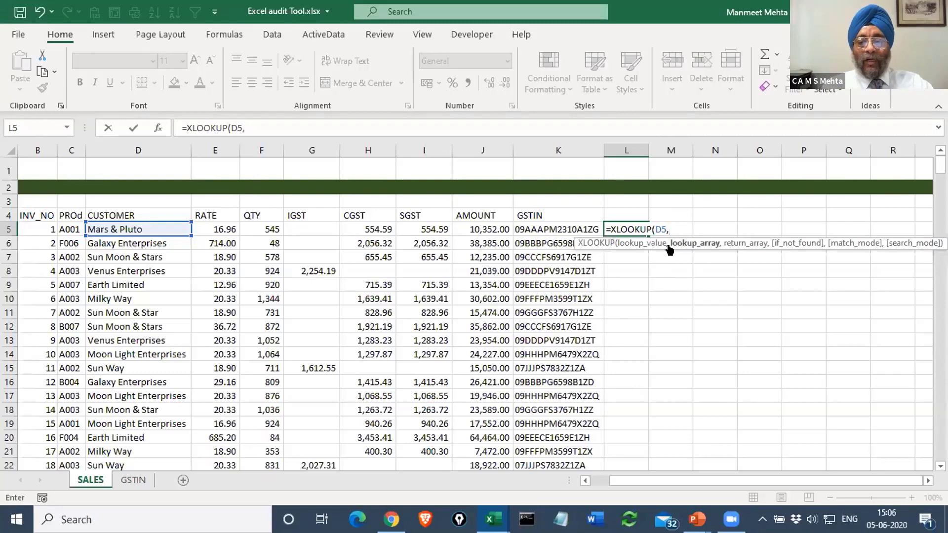
Set the XLOOKUP's lookup array to GSTIN!$B$4:$B$14 and its return array to GSTIN!$A$4:$A$14, both as absolute references.
{"action": "left_click", "coordinate": [133, 480]}
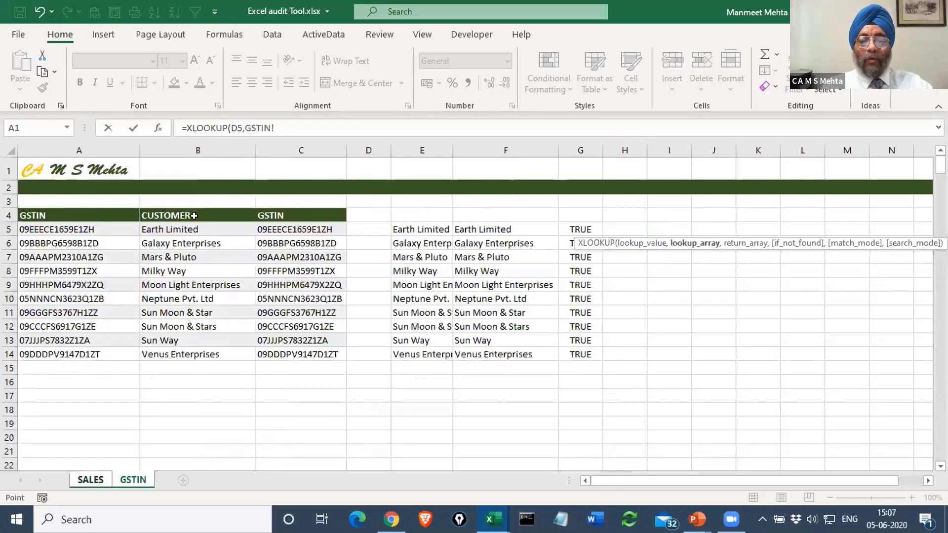
{"action": "left_click_drag", "start_coordinate": [194, 215], "coordinate": [180, 352]}
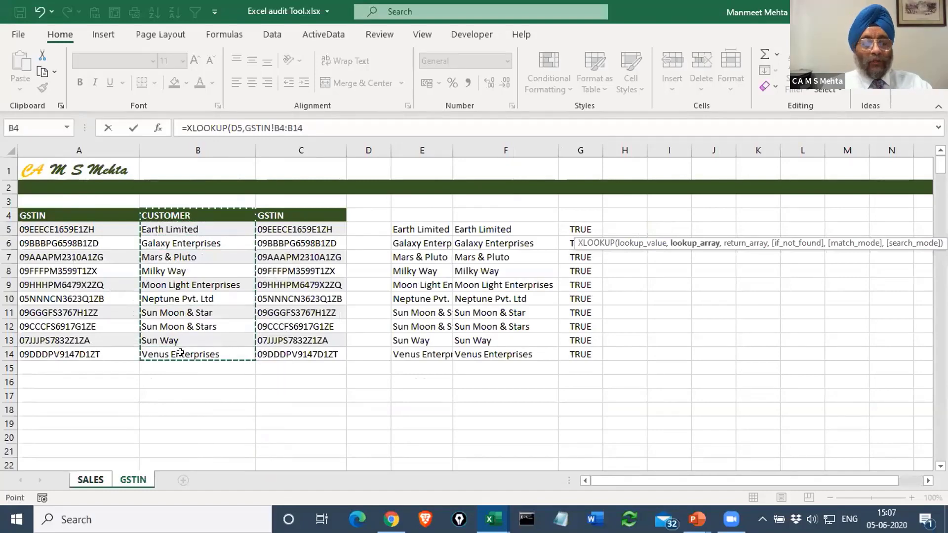
{"action": "key", "text": "F4"}
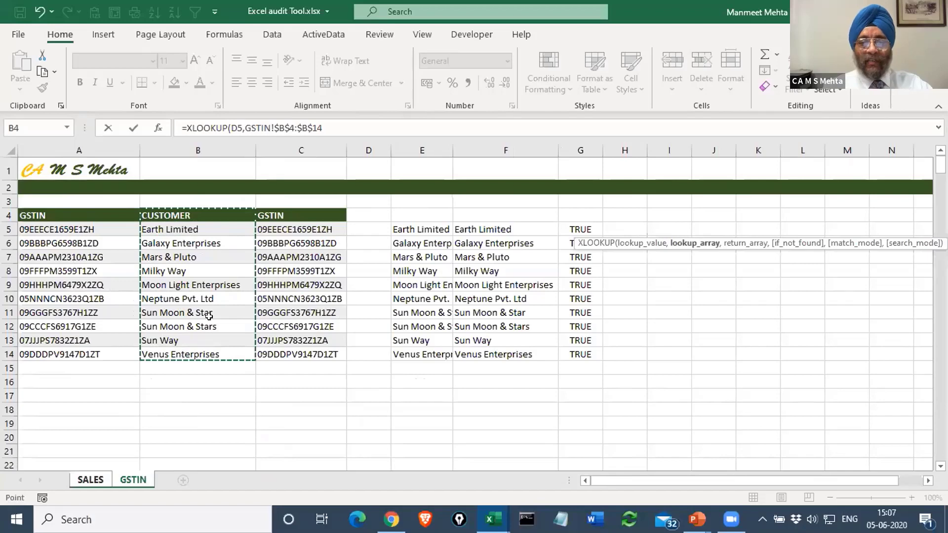
{"action": "left_click", "coordinate": [322, 128]}
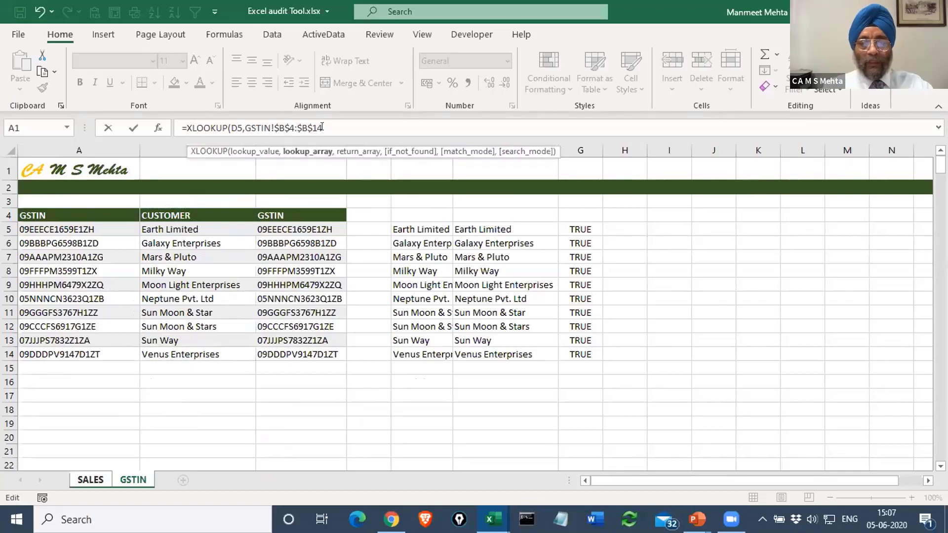
{"action": "type", "text": ","}
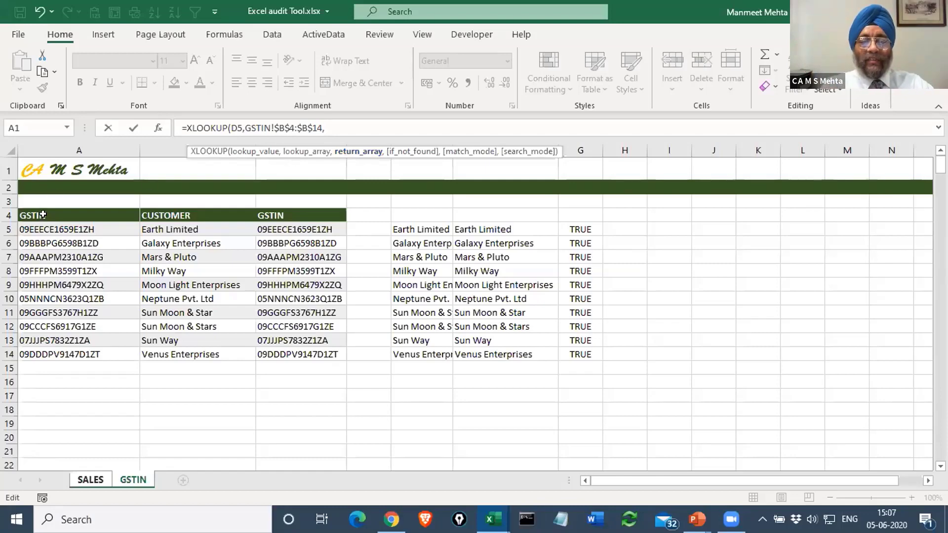
{"action": "left_click_drag", "start_coordinate": [41, 215], "coordinate": [39, 351]}
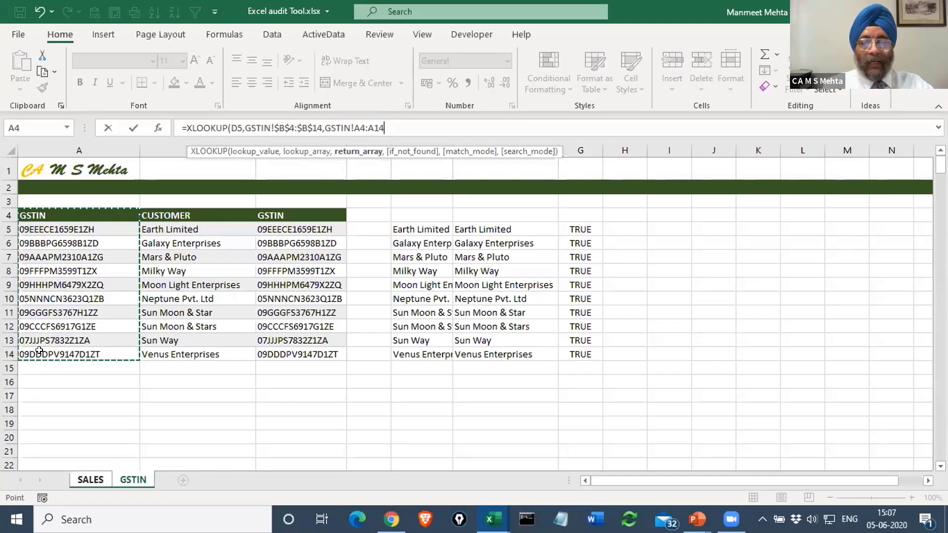
{"action": "key", "text": "F4"}
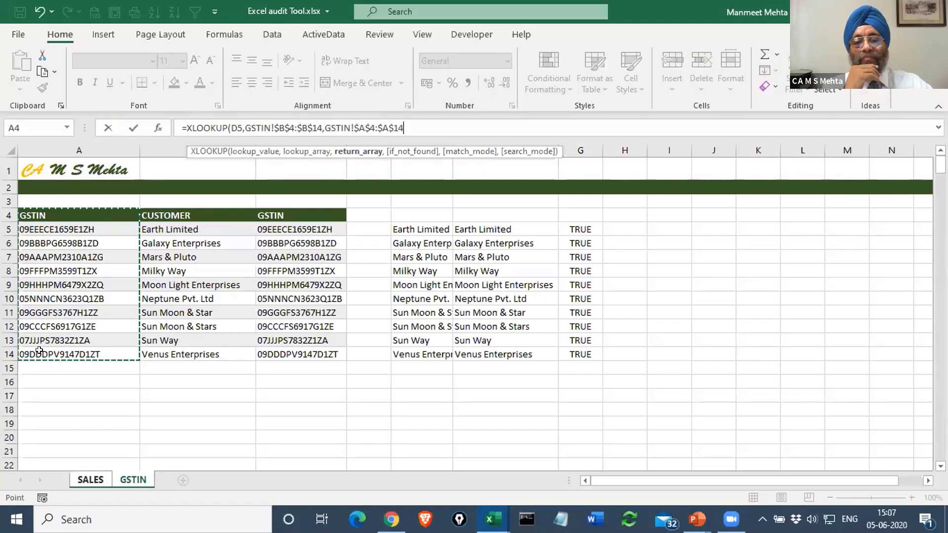
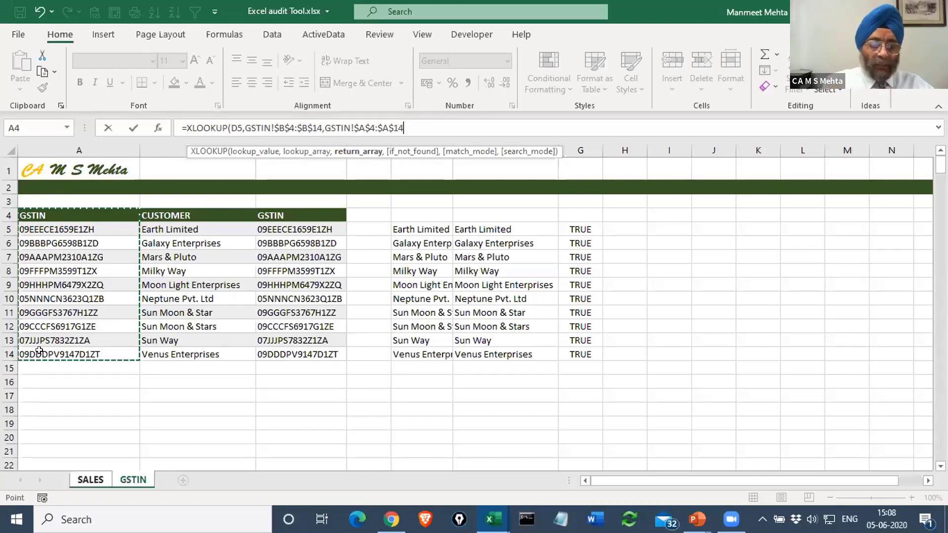
Add an empty string "" as the XLOOKUP's if-not-found argument, removing the stray SALES! reference and adding the missing comma before it.
{"action": "type", "text": "\"\""}
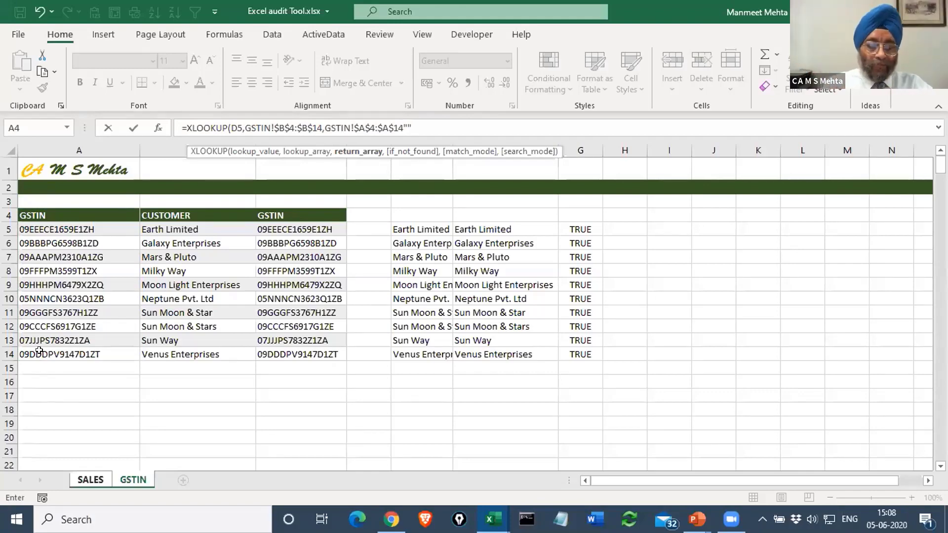
{"action": "type", "text": ","}
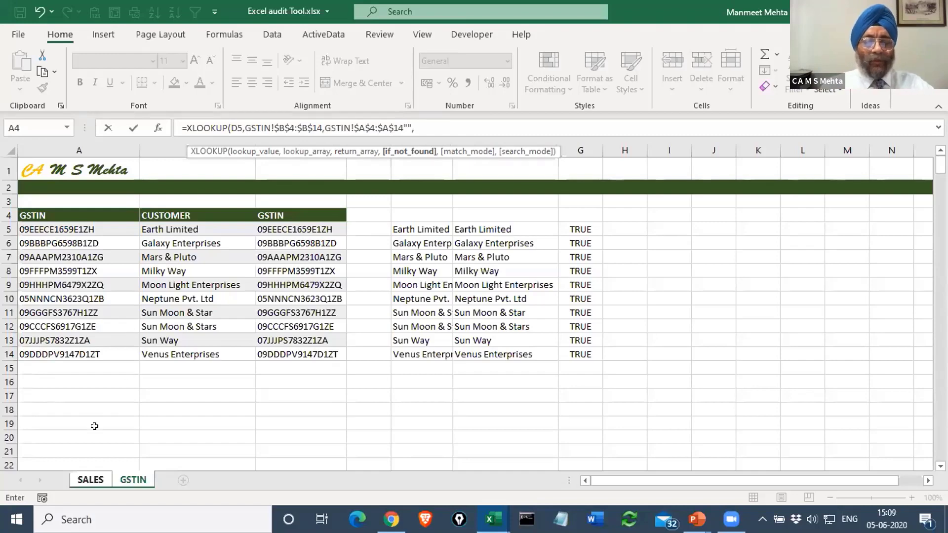
{"action": "left_click", "coordinate": [101, 478]}
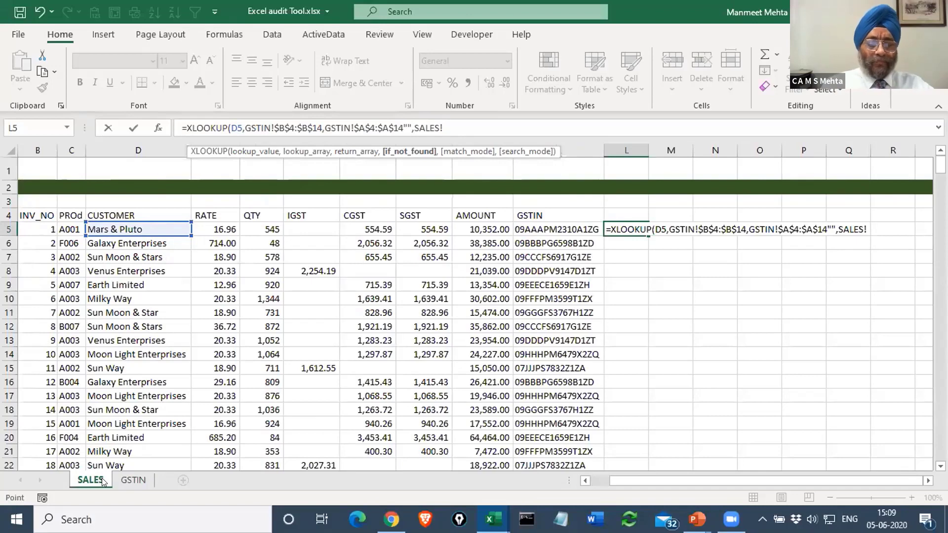
{"action": "key", "text": "BackSpace"}
{"action": "key", "text": "BackSpace"}
{"action": "key", "text": "BackSpace"}
{"action": "key", "text": "BackSpace"}
{"action": "key", "text": "BackSpace"}
{"action": "key", "text": "BackSpace"}
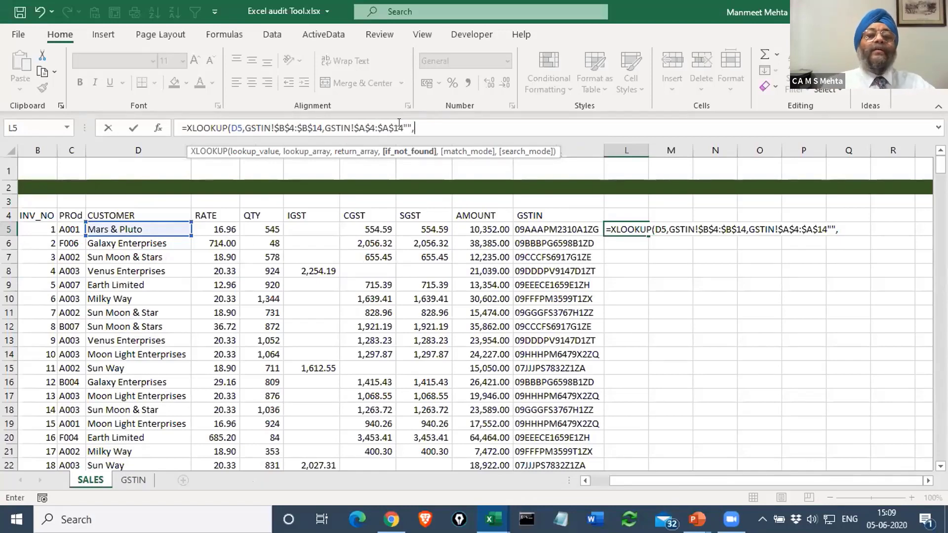
{"action": "left_click", "coordinate": [401, 128]}
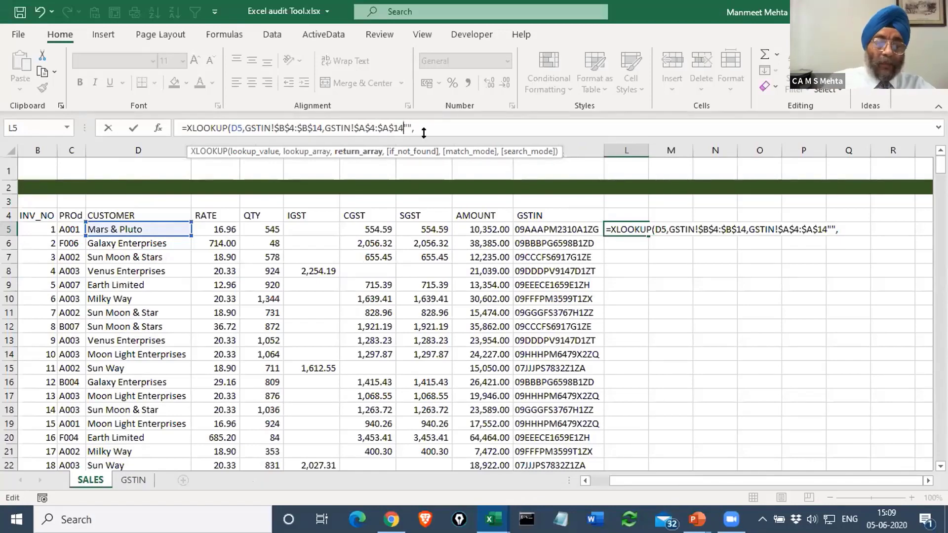
{"action": "type", "text": ","}
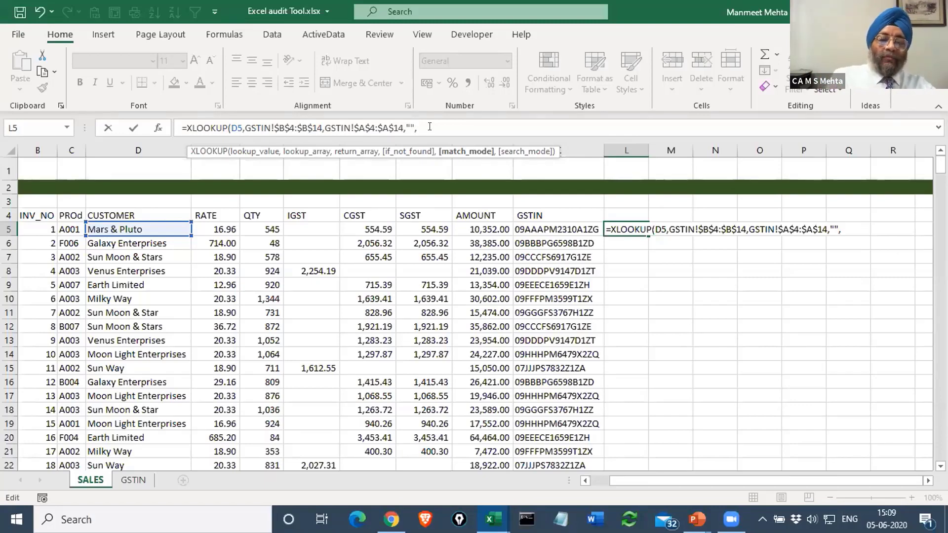
Set the match mode to 0 for an exact match, complete the XLOOKUP in L5 and fill it down column L.
{"action": "type", "text": "0"}
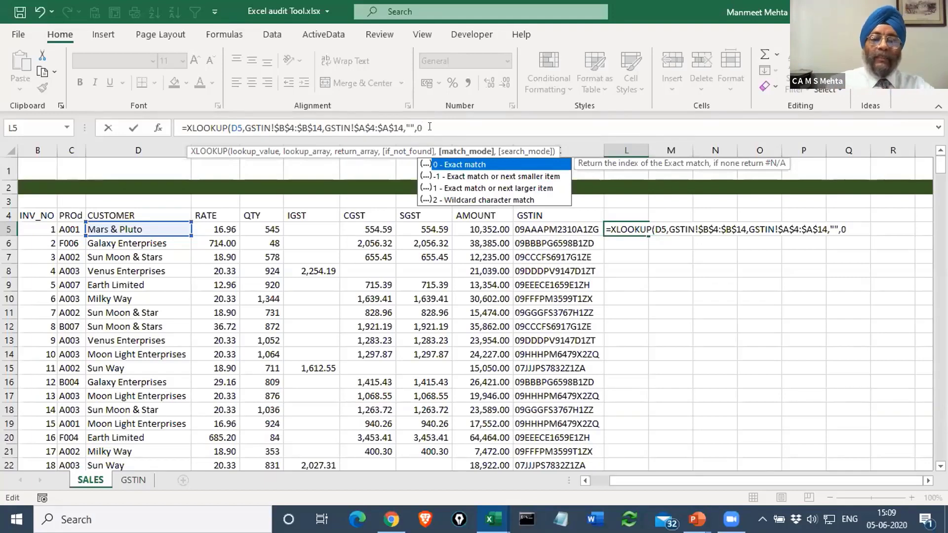
{"action": "type", "text": ")"}
{"action": "key", "text": "Return"}
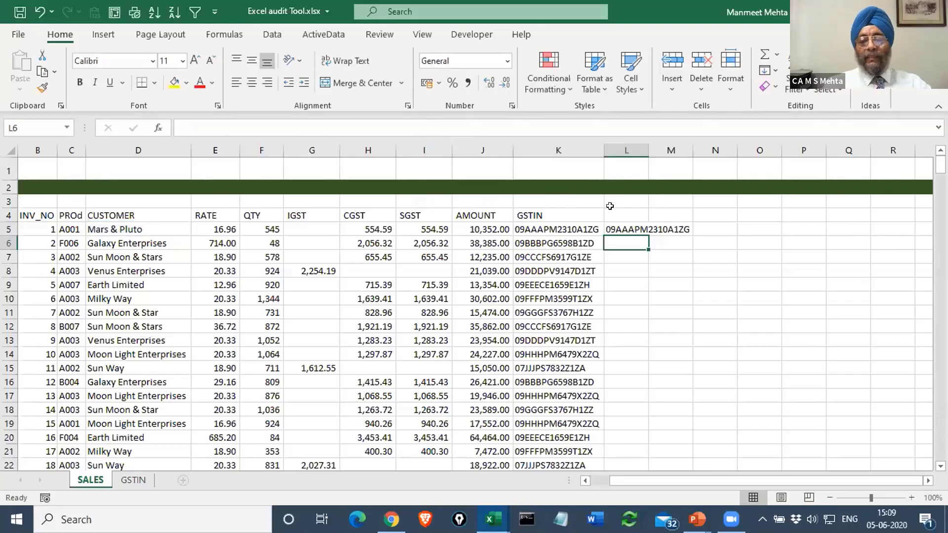
{"action": "left_click", "coordinate": [635, 227]}
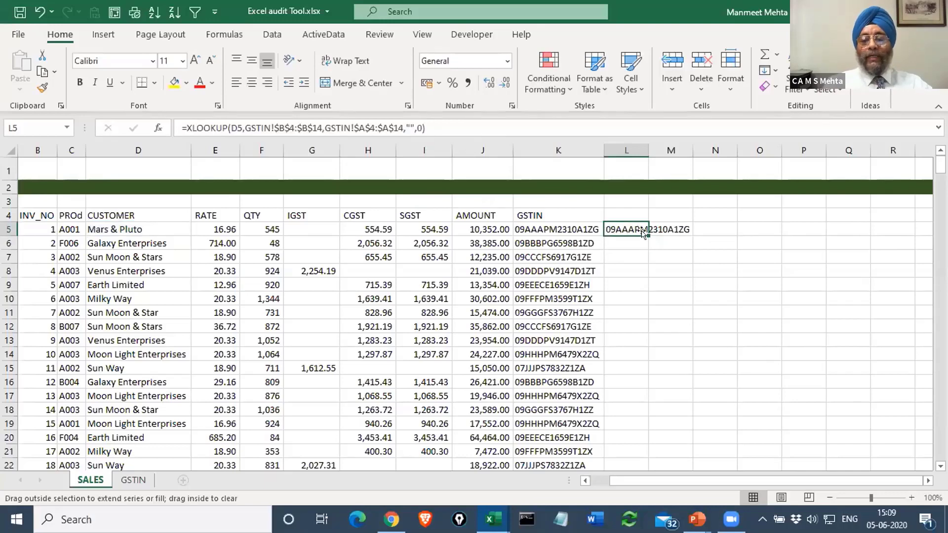
{"action": "double_click", "coordinate": [648, 235]}
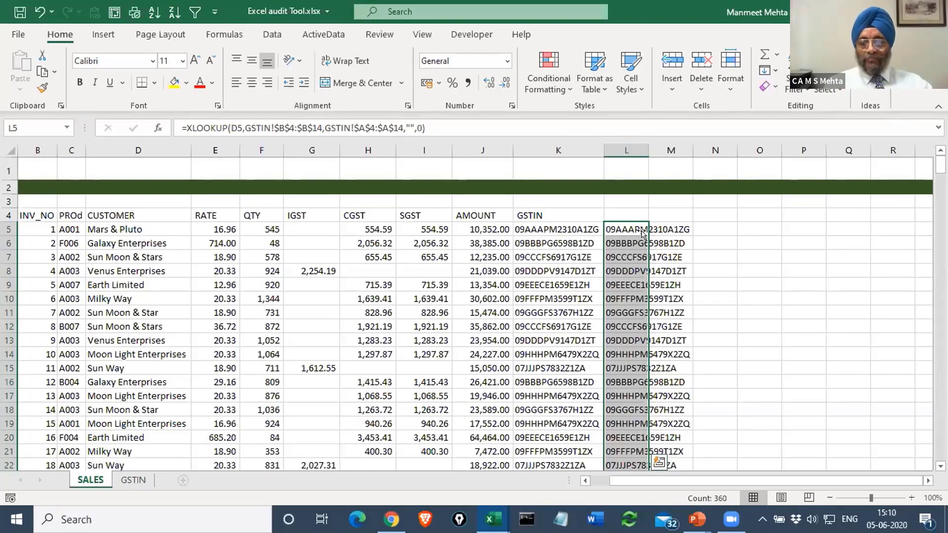
Clear the XLOOKUP results from column L and enter the header State in L4.
{"action": "key", "text": "Delete"}
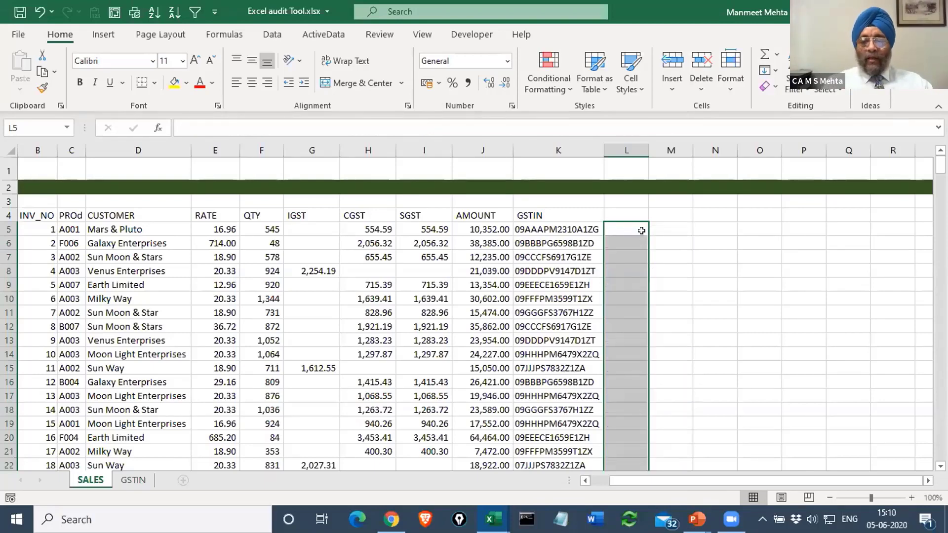
{"action": "left_click", "coordinate": [618, 208]}
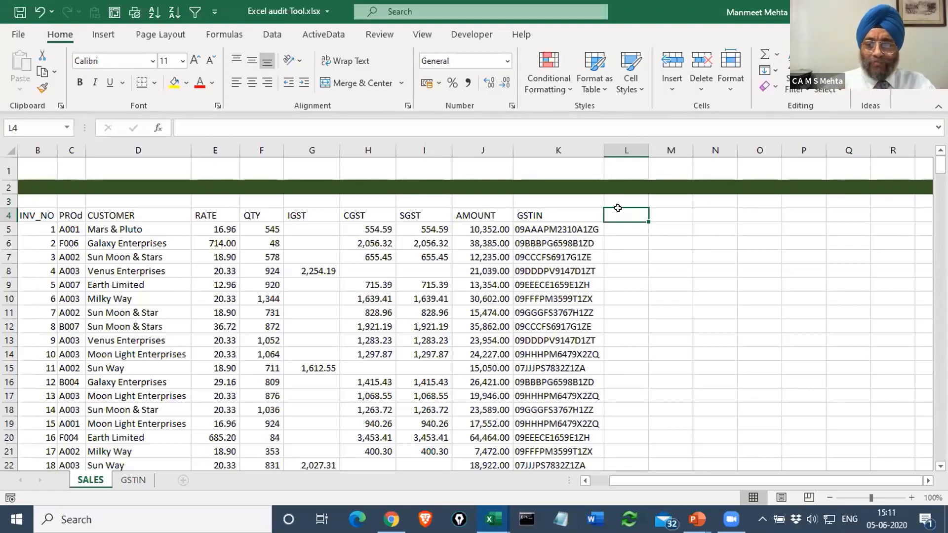
{"action": "type", "text": "St"}
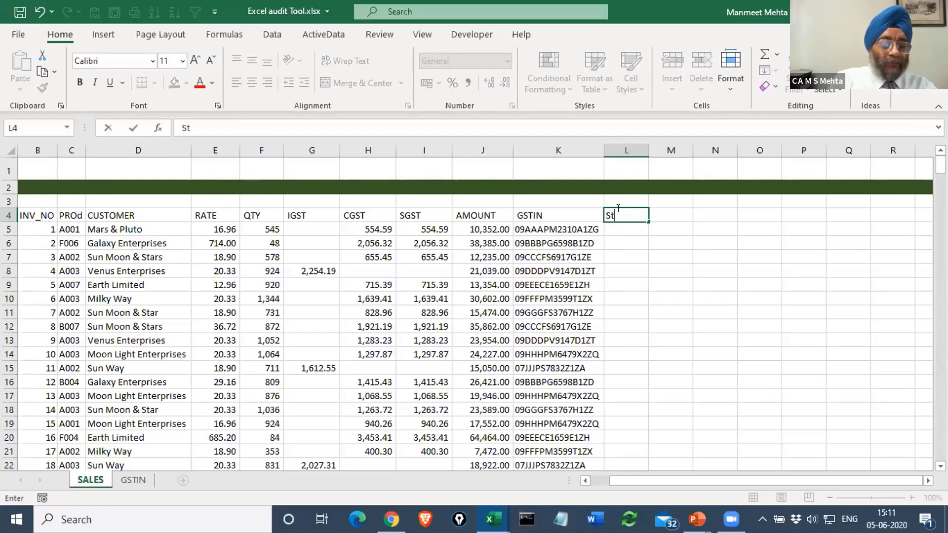
{"action": "type", "text": "ate"}
{"action": "key", "text": "Return"}
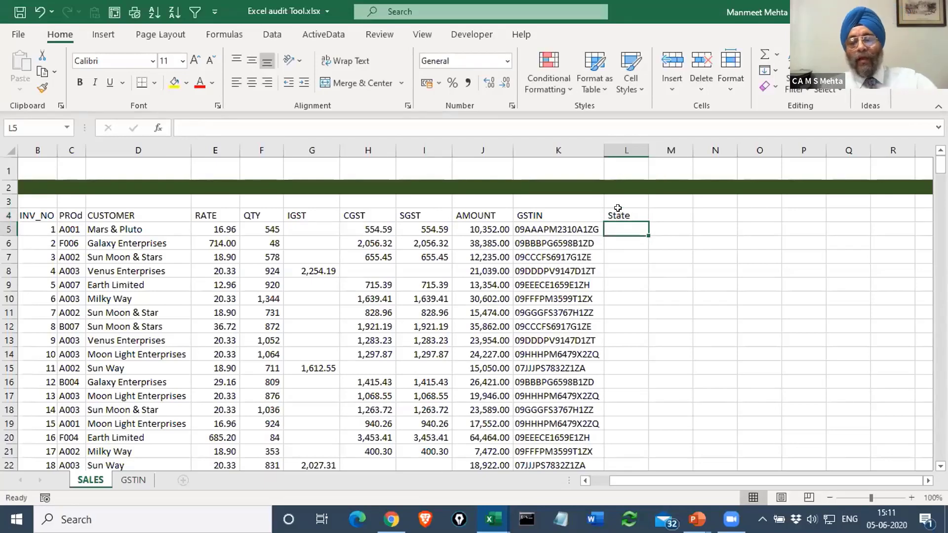
Try extracting the state code with =LEFT(K5,2) in L5 filled down column L, and undo both the fill and the formula.
{"action": "type", "text": "="}
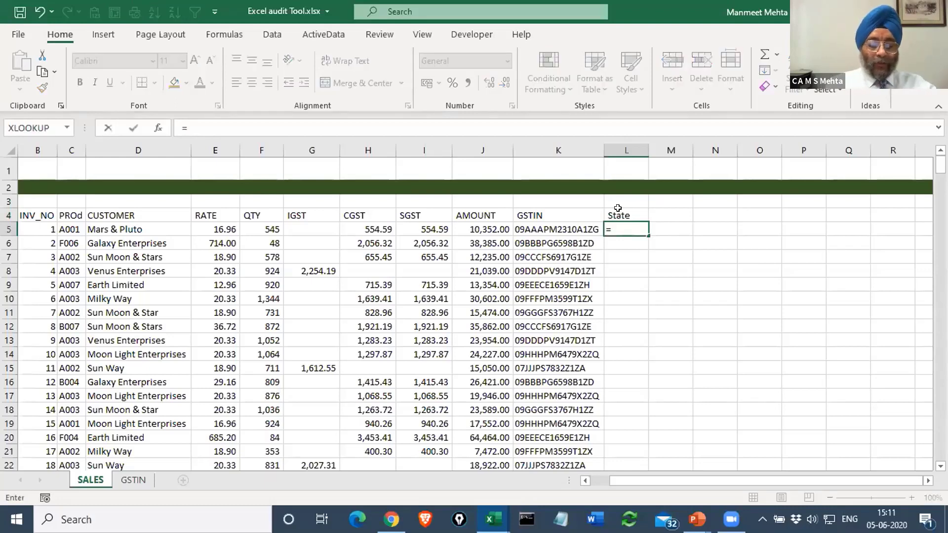
{"action": "type", "text": "left"}
{"action": "key", "text": "Tab"}
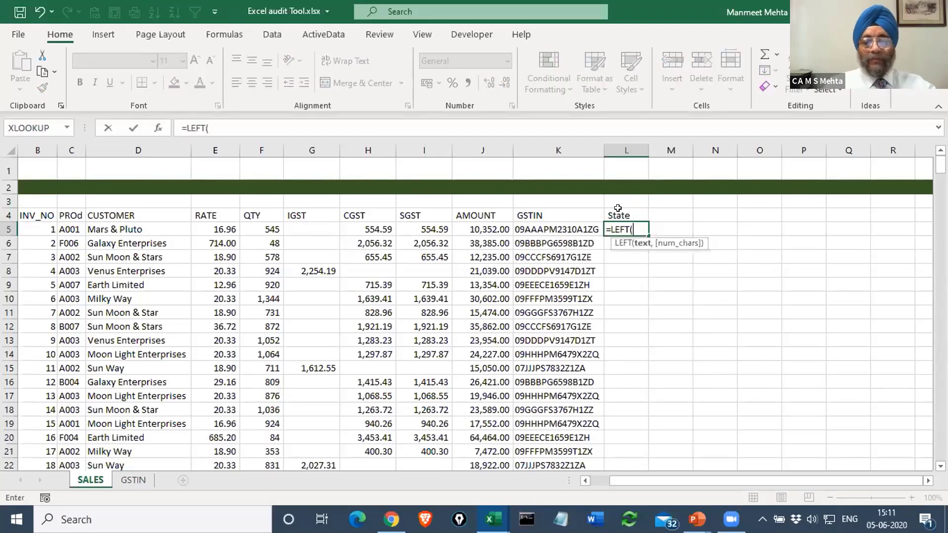
{"action": "left_click", "coordinate": [564, 229]}
{"action": "type", "text": ",2"}
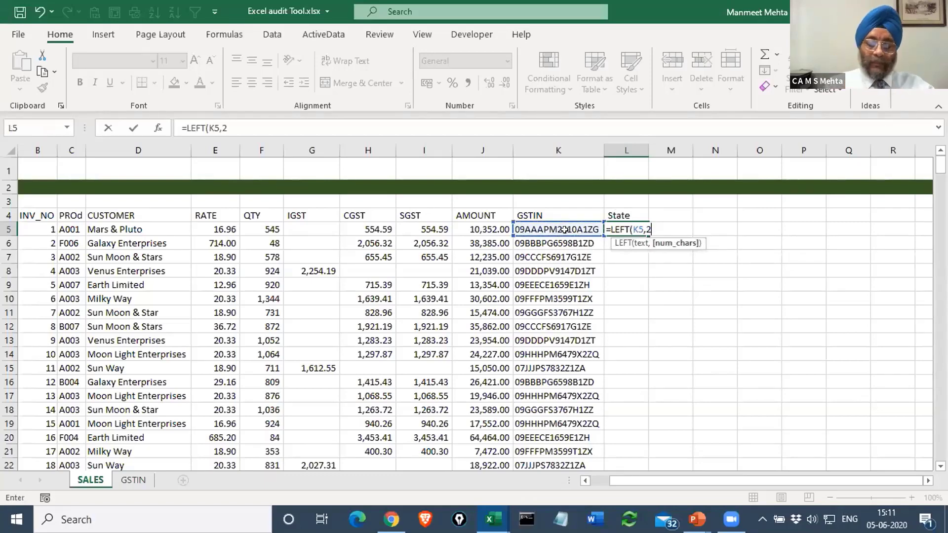
{"action": "type", "text": ")"}
{"action": "key", "text": "Return"}
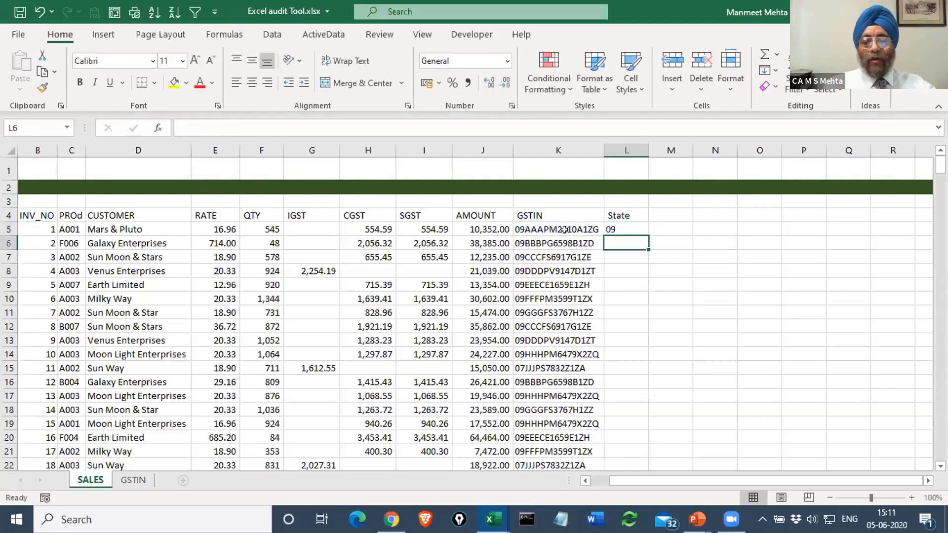
{"action": "left_click", "coordinate": [617, 225]}
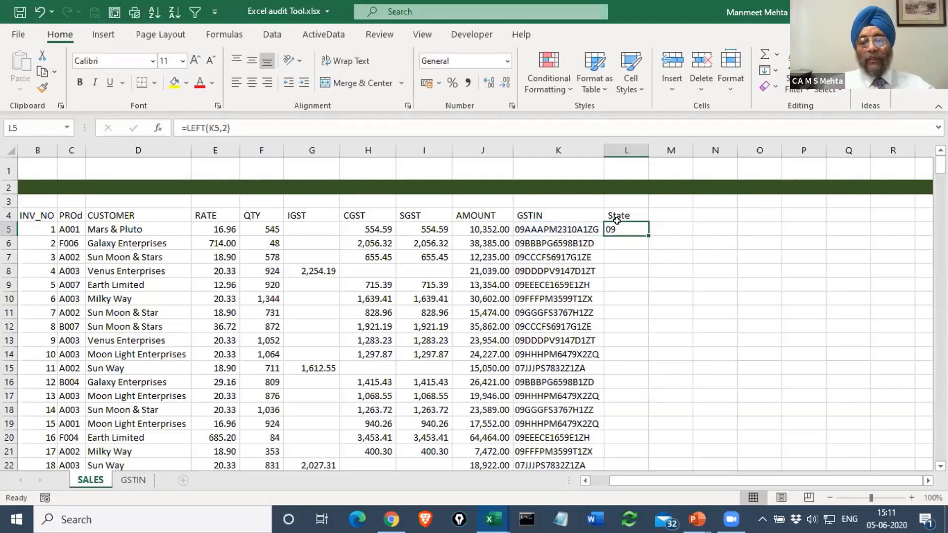
{"action": "double_click", "coordinate": [643, 232]}
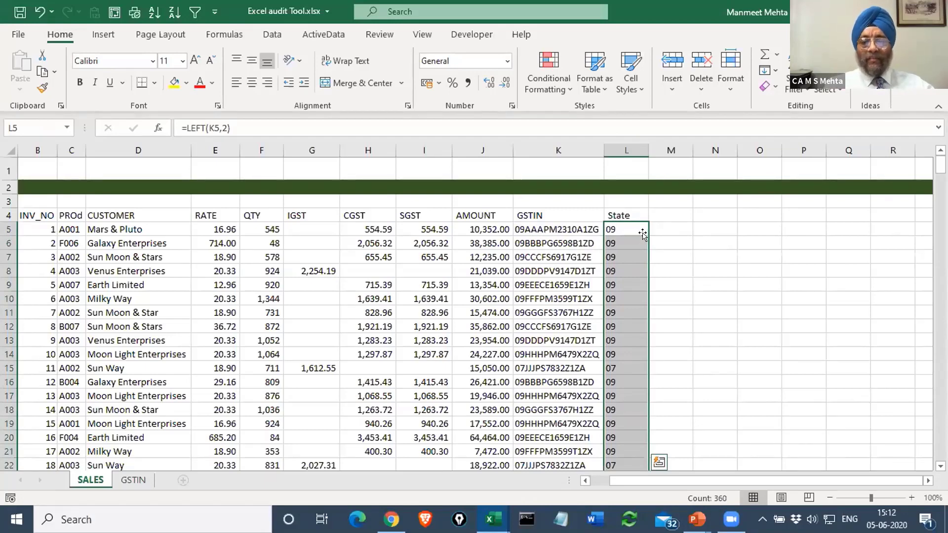
{"action": "key", "text": "ctrl+z"}
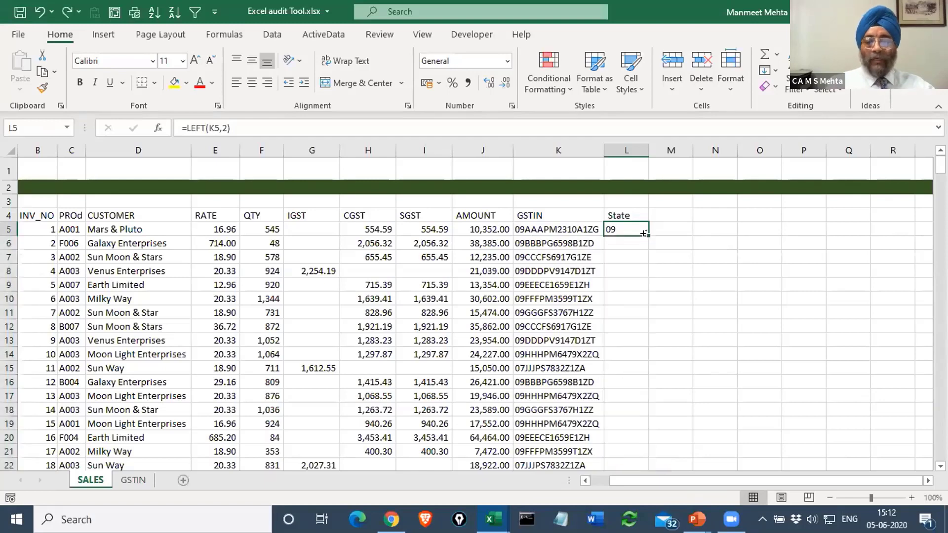
{"action": "key", "text": "ctrl+z"}
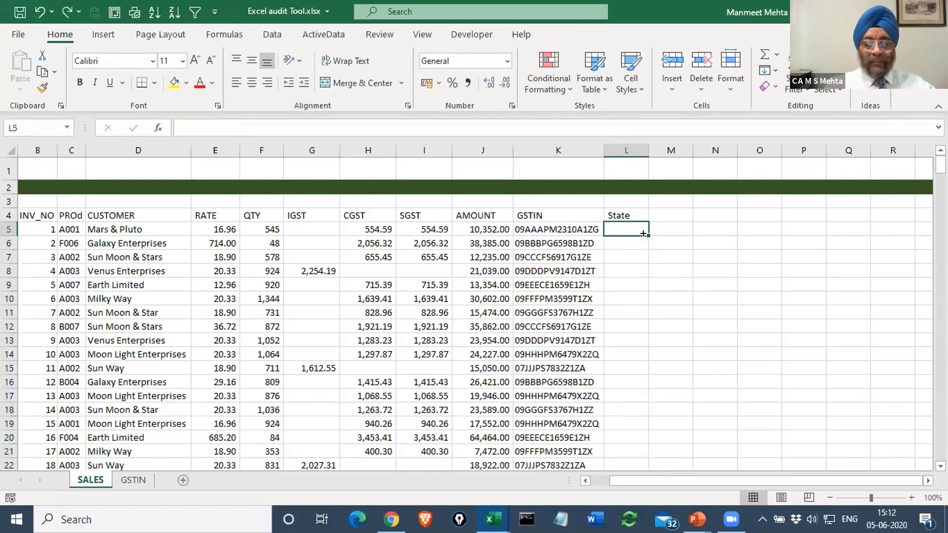
Enter 09 as text in L5 and Flash Fill the remaining State codes down column L.
{"action": "type", "text": "'09"}
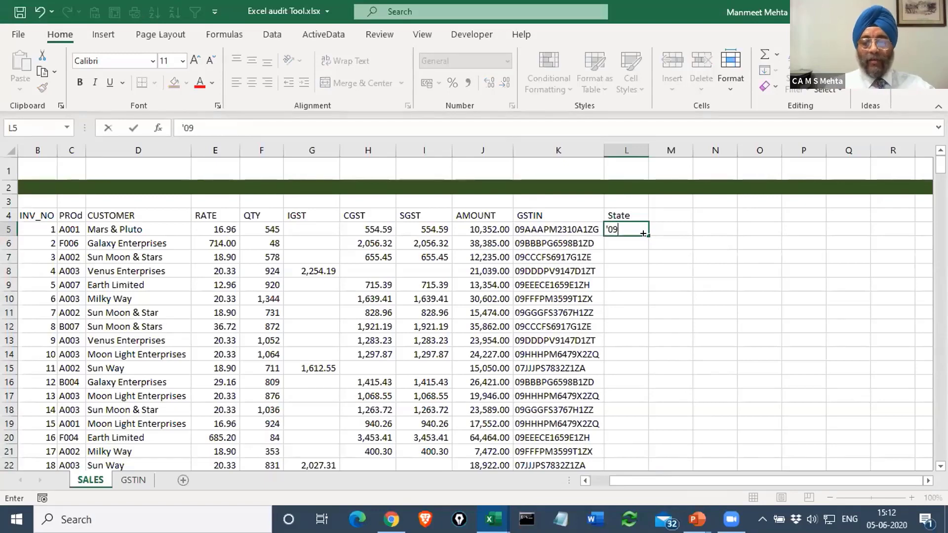
{"action": "key", "text": "Return"}
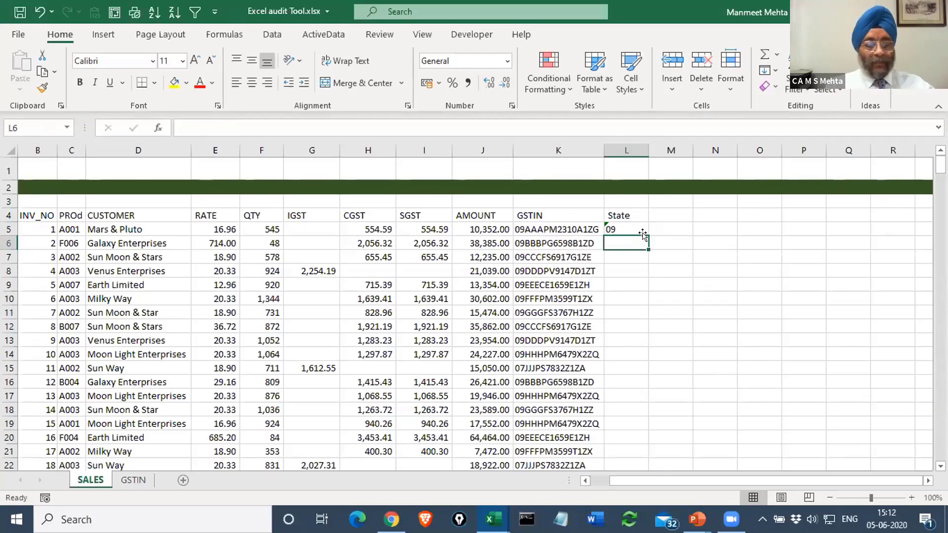
{"action": "key", "text": "ctrl+e"}
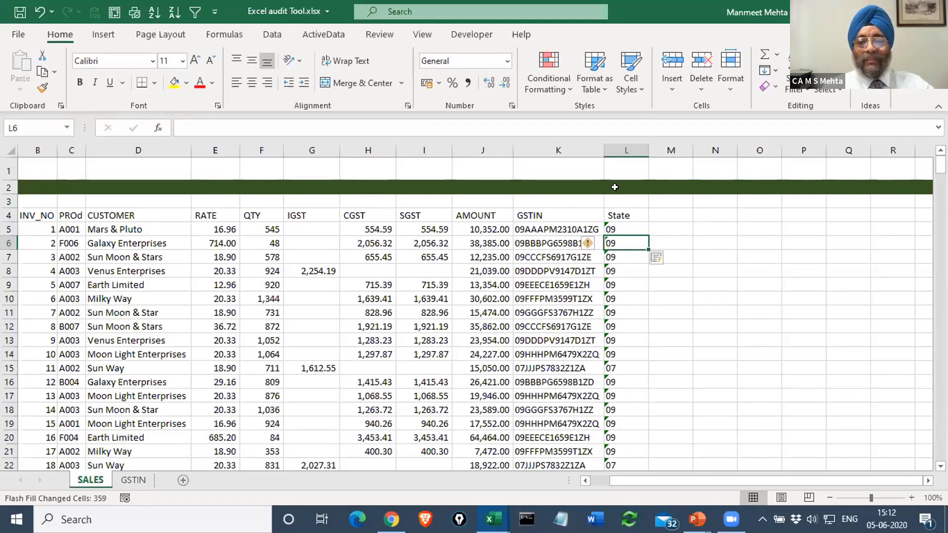
{"action": "left_click", "coordinate": [276, 34]}
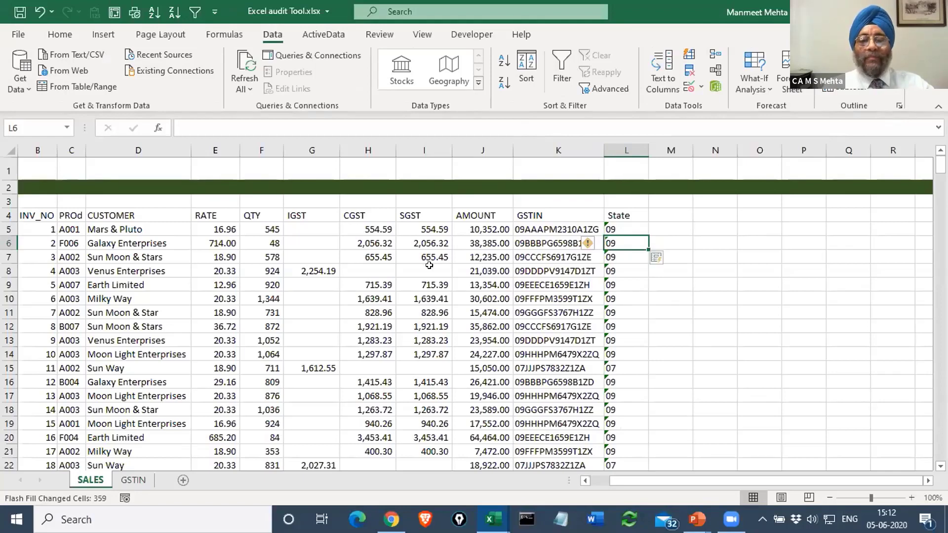
{"action": "left_click", "coordinate": [542, 255]}
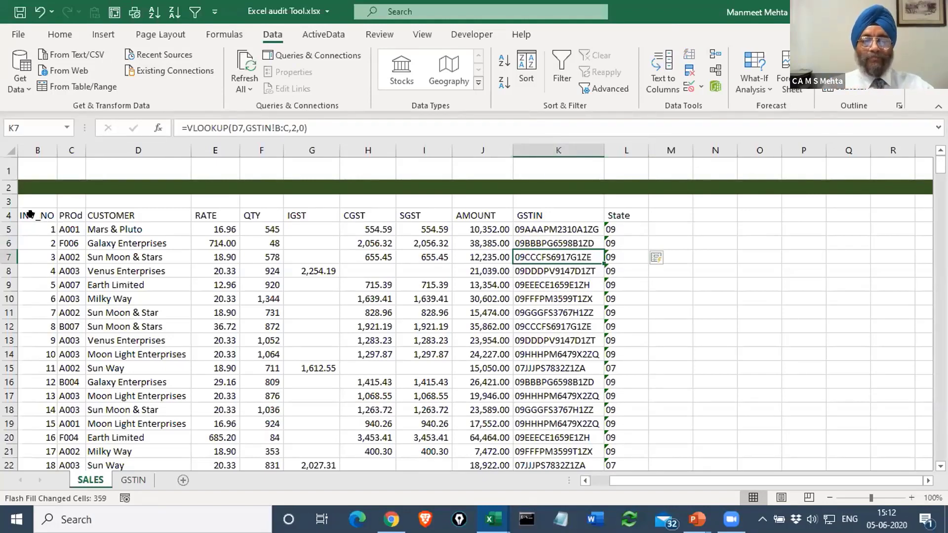
Make the header row B4:L4 of the SALES sheet bold.
{"action": "left_click_drag", "start_coordinate": [31, 214], "coordinate": [627, 215]}
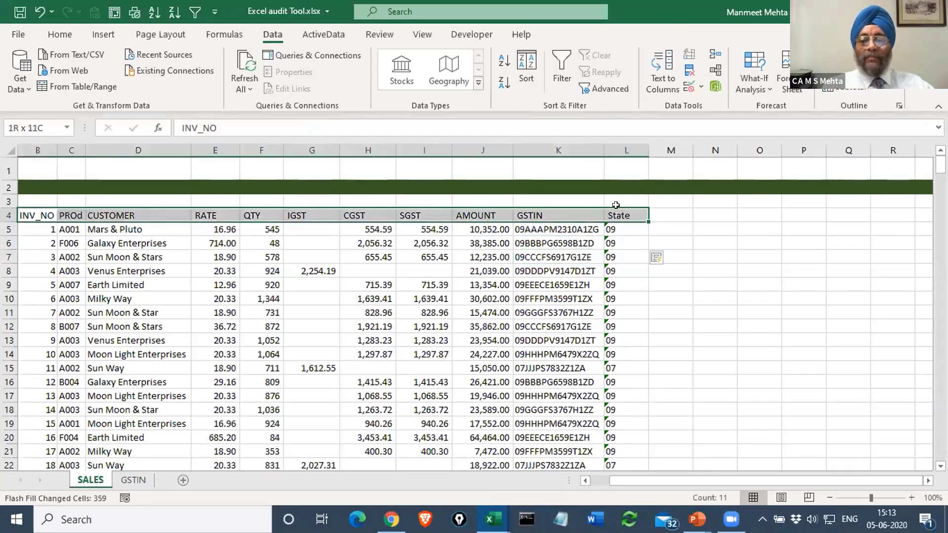
{"action": "left_click", "coordinate": [60, 34]}
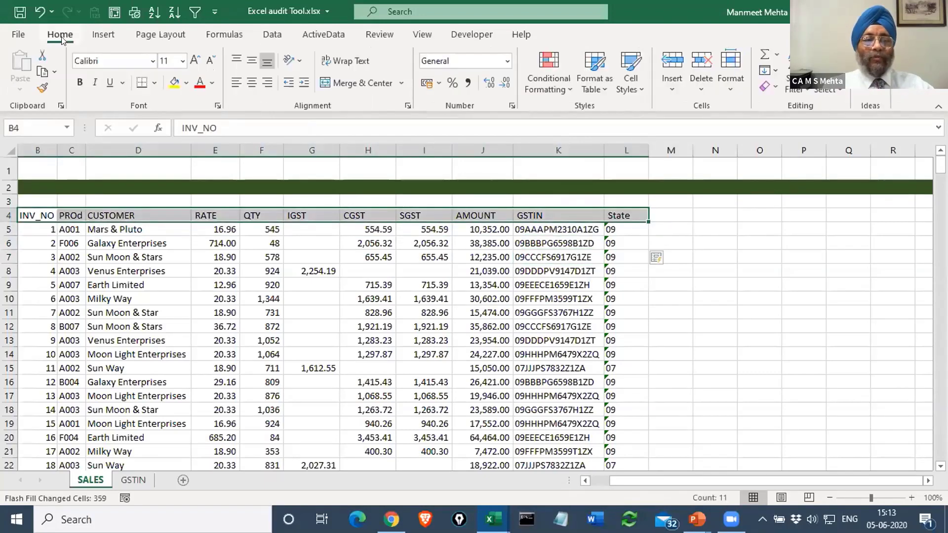
{"action": "left_click", "coordinate": [79, 82]}
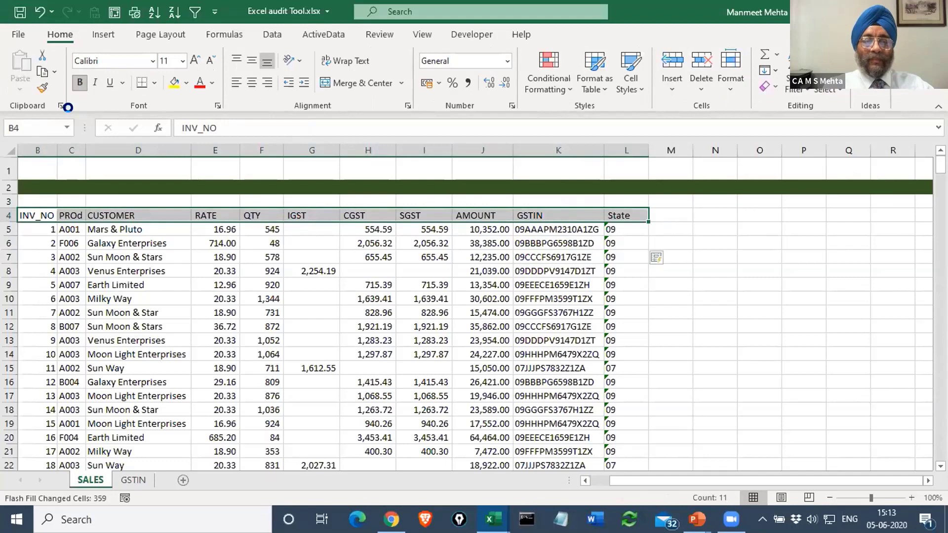
{"action": "left_click", "coordinate": [316, 283]}
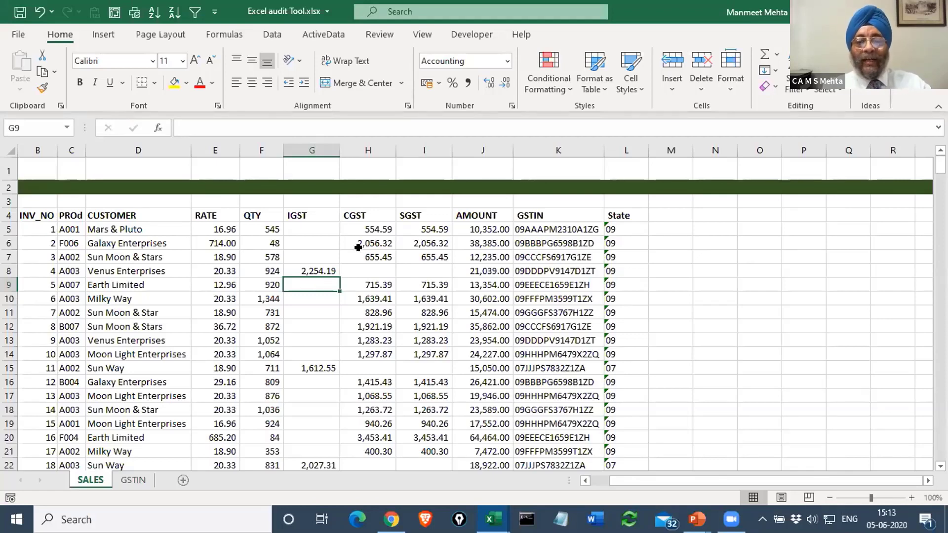
{"action": "left_click", "coordinate": [266, 270]}
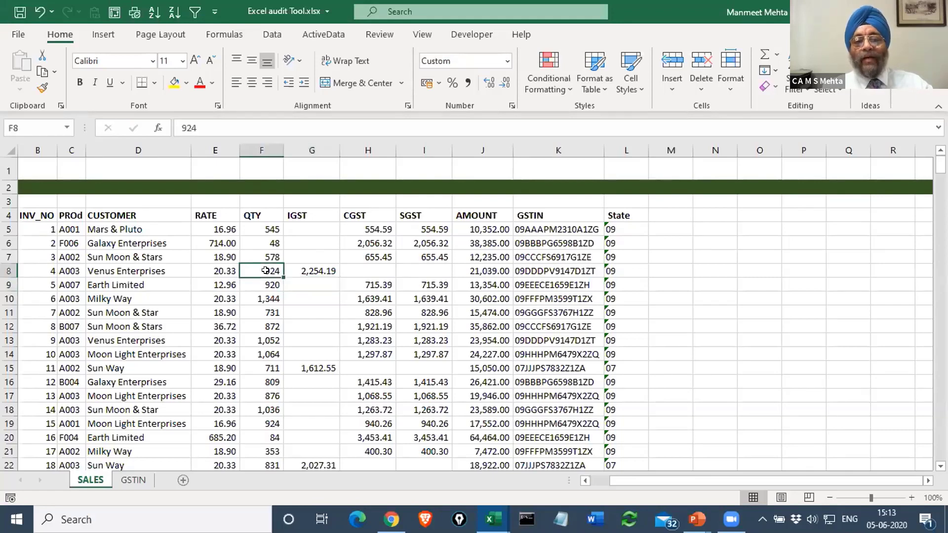
{"action": "left_click", "coordinate": [272, 34]}
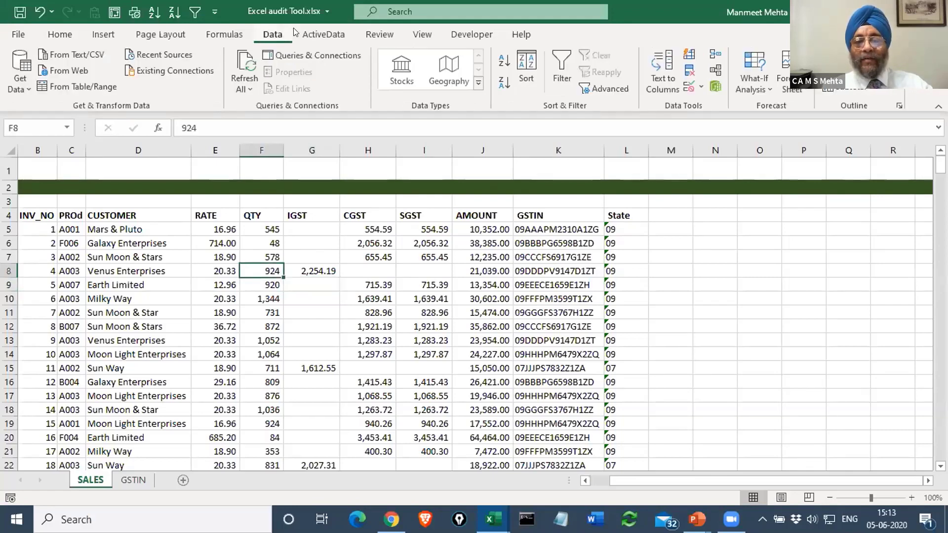
{"action": "left_click", "coordinate": [523, 62]}
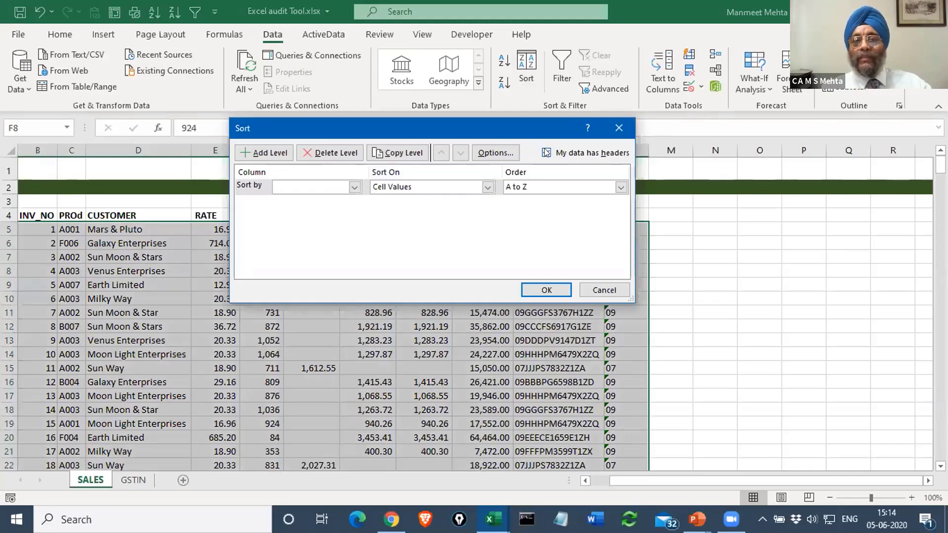
{"action": "left_click", "coordinate": [354, 187]}
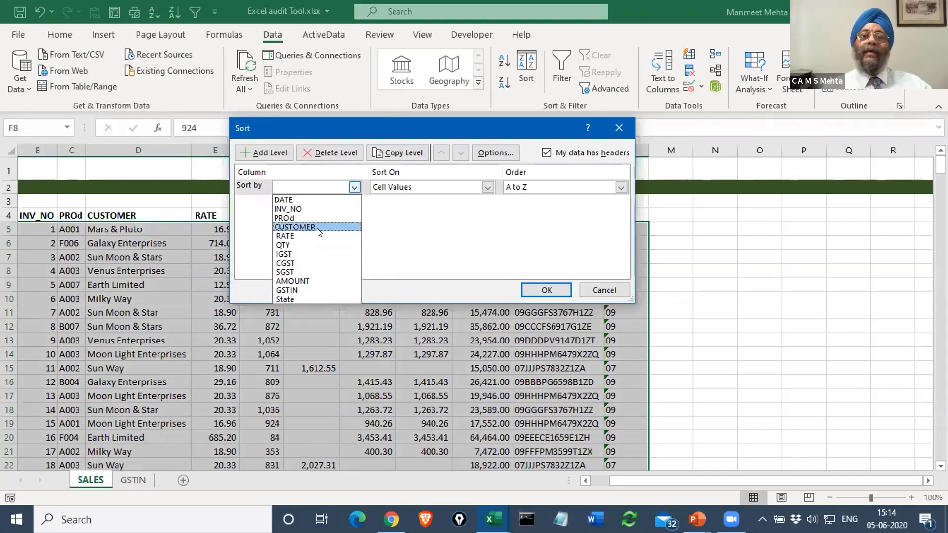
{"action": "left_click", "coordinate": [604, 292]}
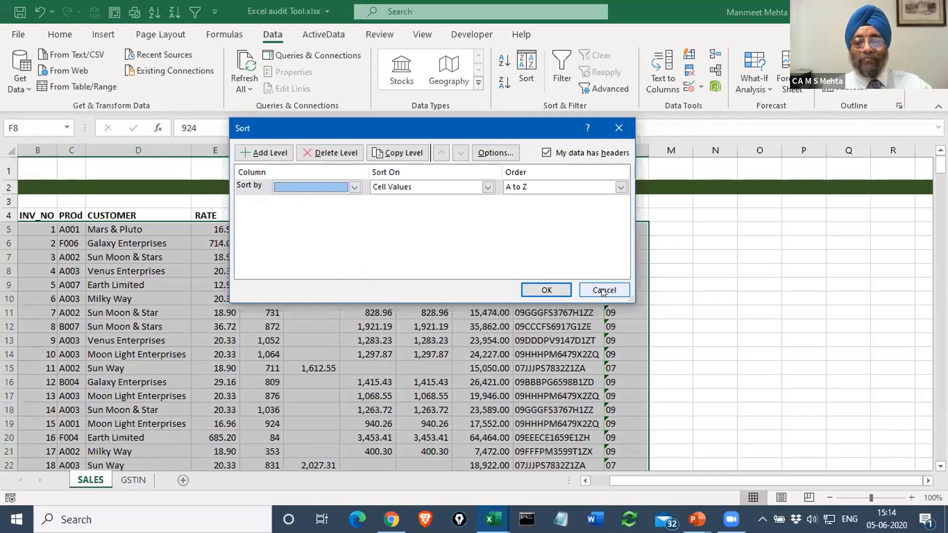
{"action": "left_click", "coordinate": [602, 290]}
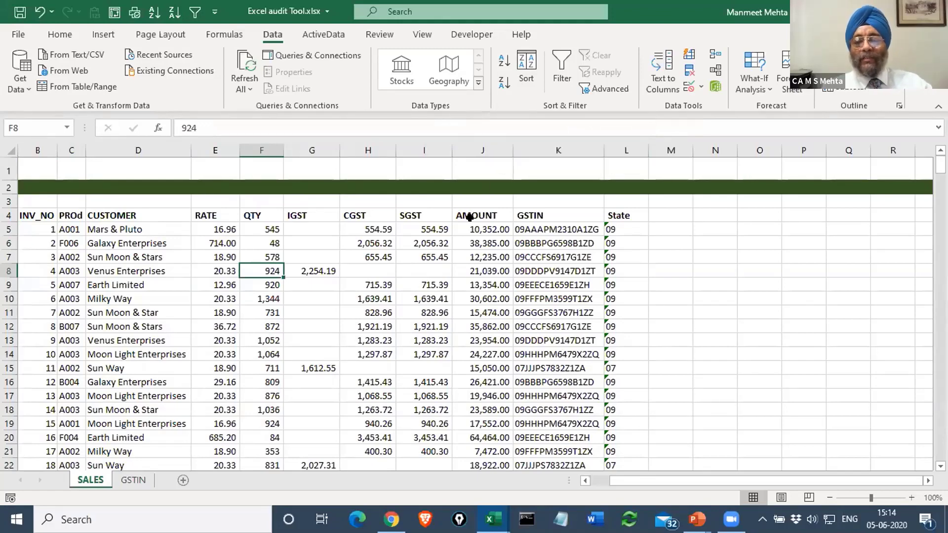
Try sorting the sales data by QTY from smallest to largest, and undo the sort.
{"action": "left_click", "coordinate": [502, 61]}
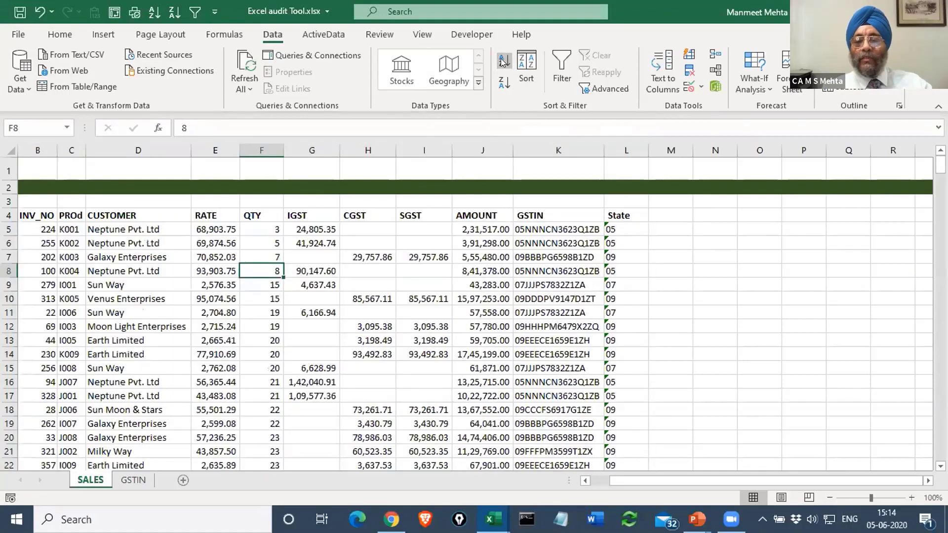
{"action": "key", "text": "ctrl+z"}
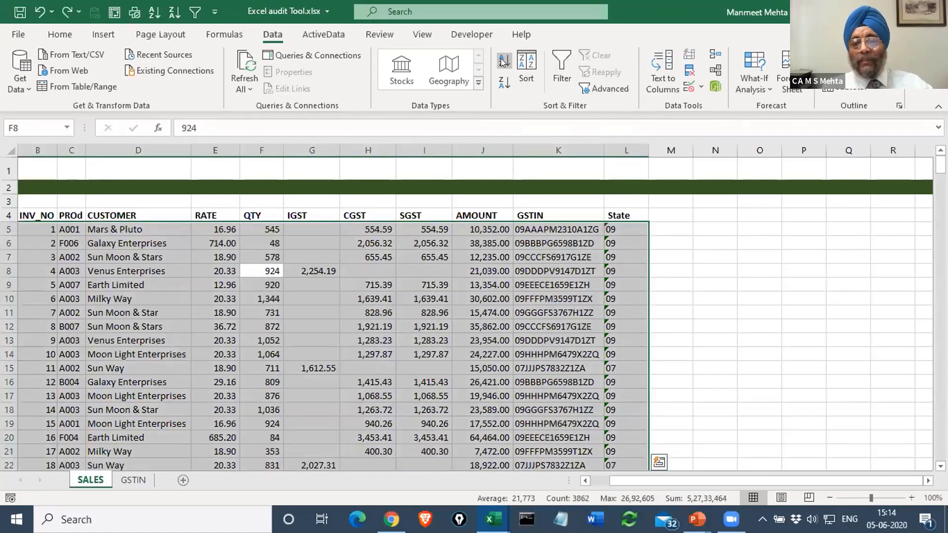
{"action": "left_click", "coordinate": [363, 326]}
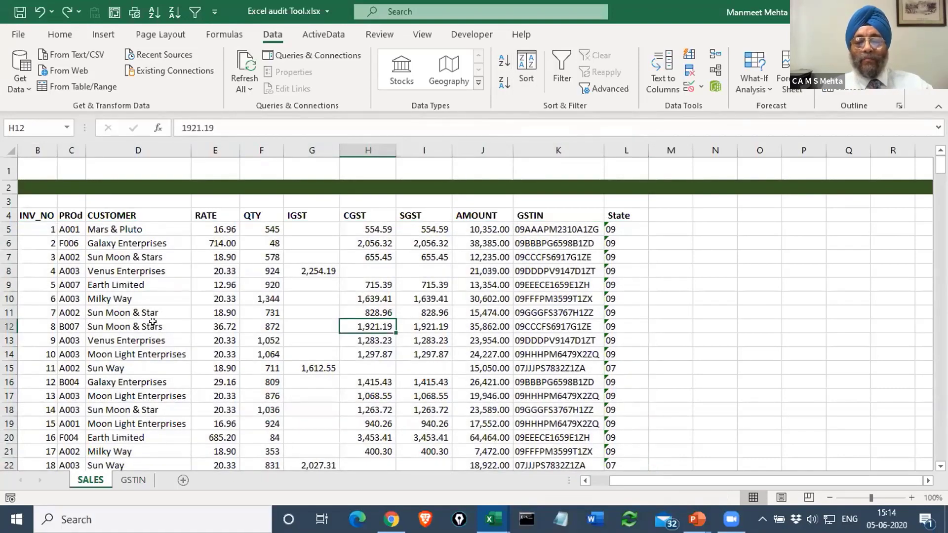
Colour the customer names in D32, D34 and D37 red.
{"action": "scroll", "coordinate": [152, 322], "scroll_direction": "down", "scroll_amount": 7}
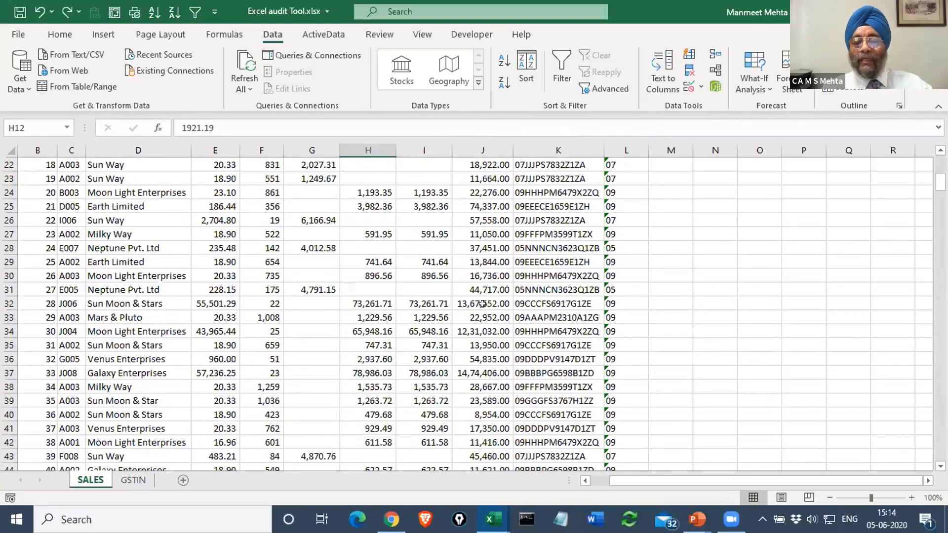
{"action": "left_click", "coordinate": [140, 303]}
{"action": "left_click", "coordinate": [68, 37]}
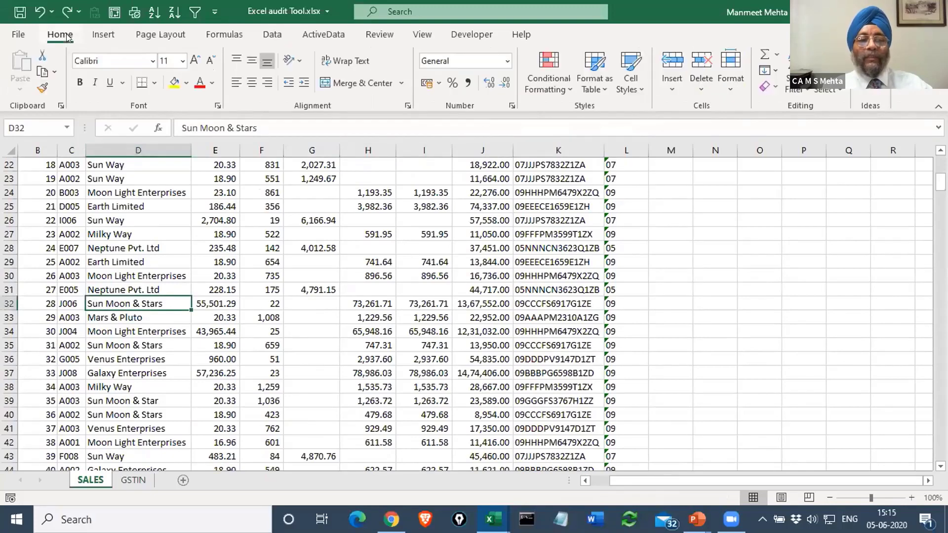
{"action": "left_click", "coordinate": [199, 83]}
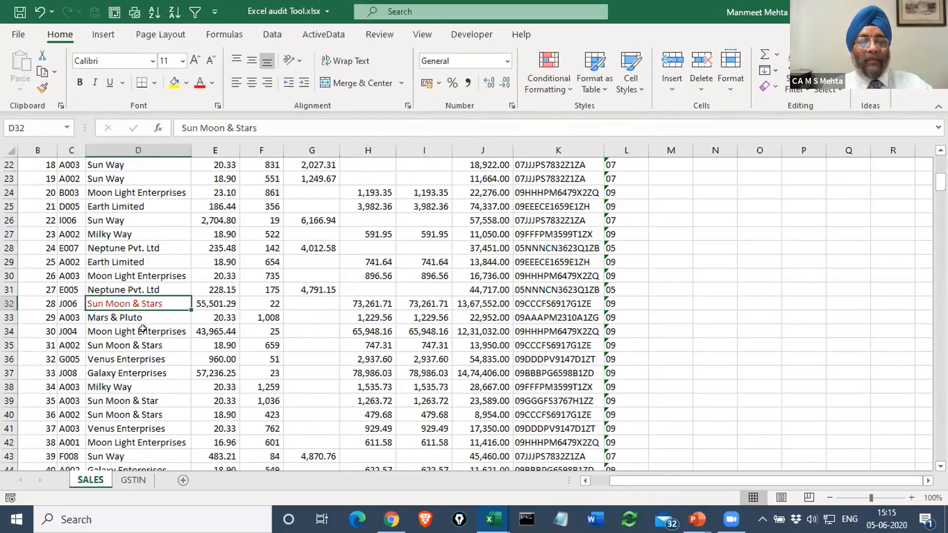
{"action": "left_click", "coordinate": [143, 329]}
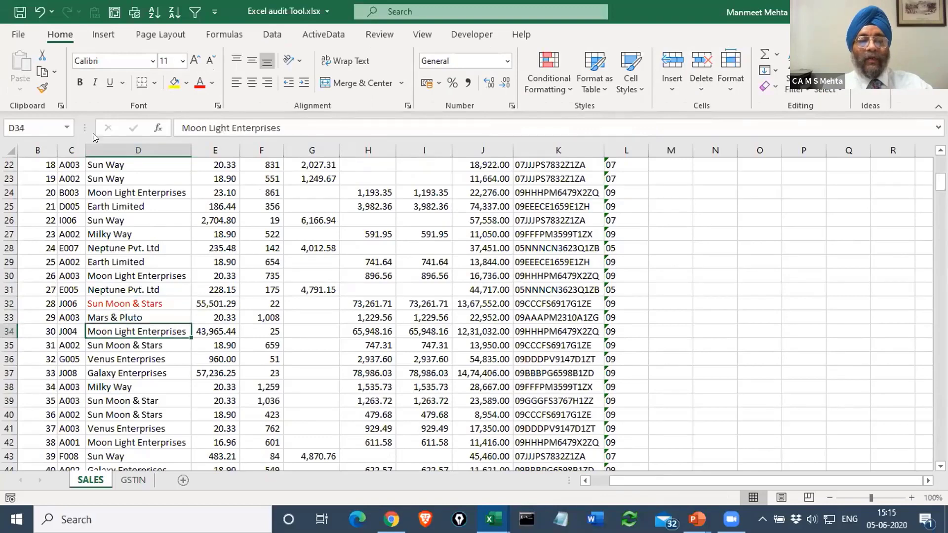
{"action": "left_click", "coordinate": [199, 82]}
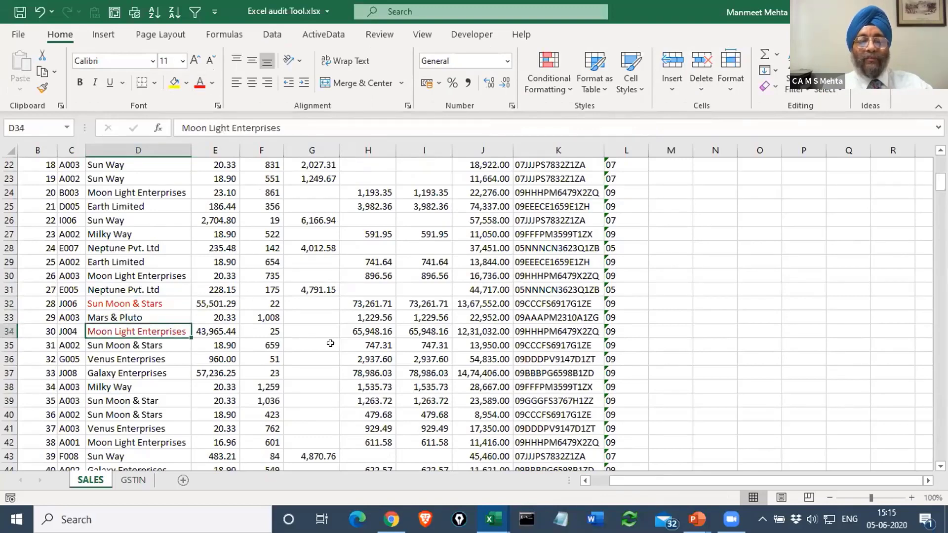
{"action": "left_click", "coordinate": [153, 373]}
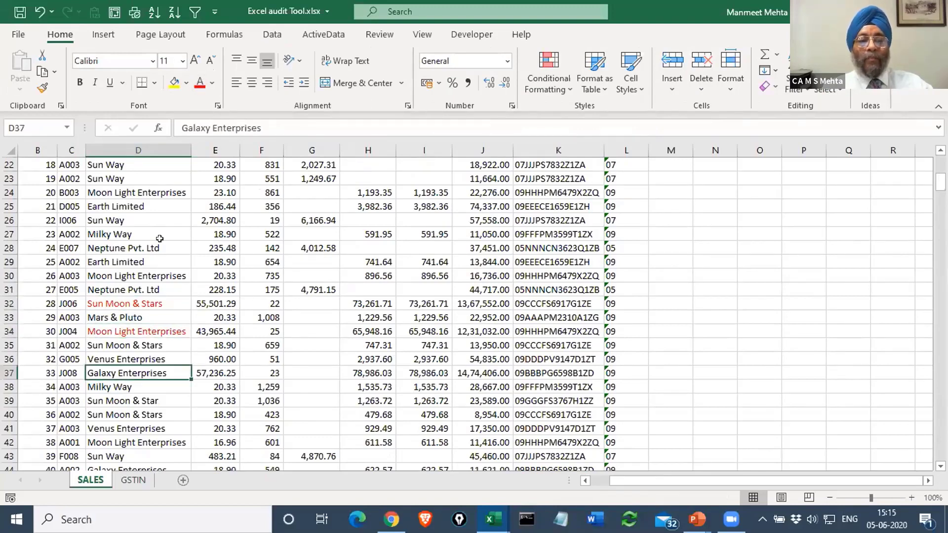
{"action": "left_click", "coordinate": [199, 82]}
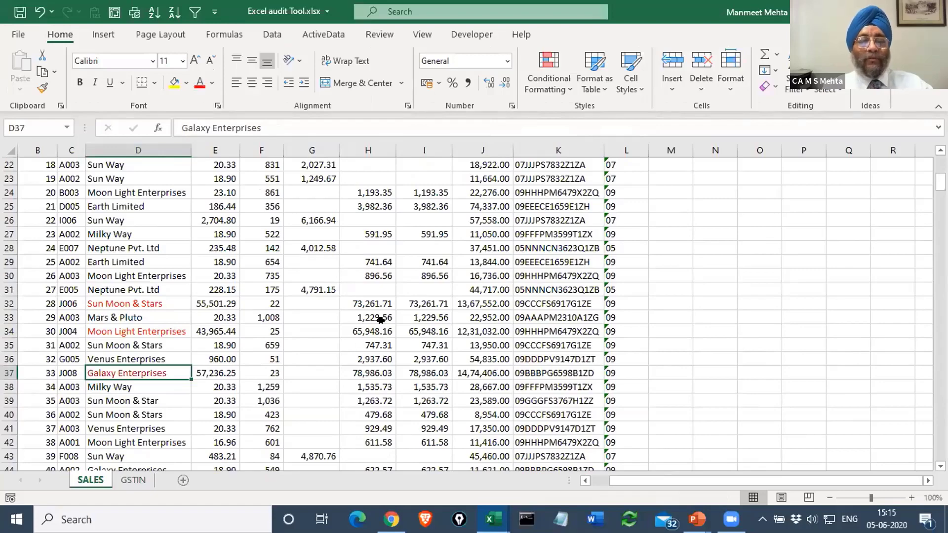
Try sorting the sales data by the CUSTOMER column's font color with red on top, and undo the sort.
{"action": "scroll", "coordinate": [380, 320], "scroll_direction": "up", "scroll_amount": 7}
{"action": "scroll", "coordinate": [380, 320], "scroll_direction": "down", "scroll_amount": 8}
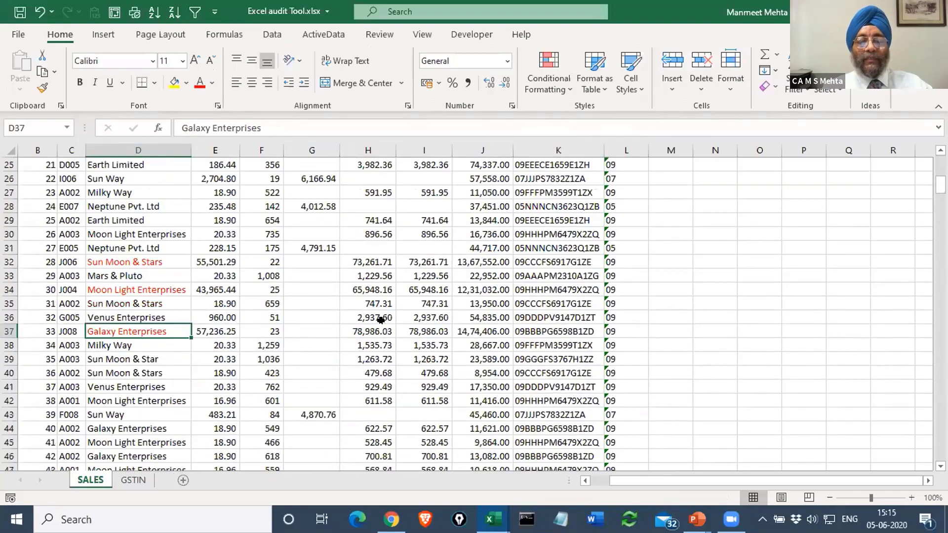
{"action": "scroll", "coordinate": [381, 320], "scroll_direction": "up", "scroll_amount": 8}
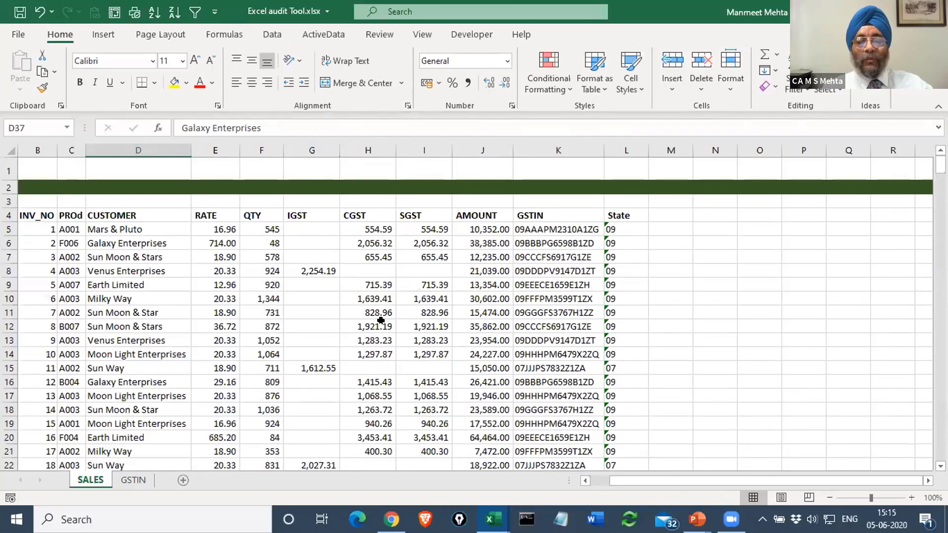
{"action": "left_click", "coordinate": [335, 299]}
{"action": "left_click", "coordinate": [270, 34]}
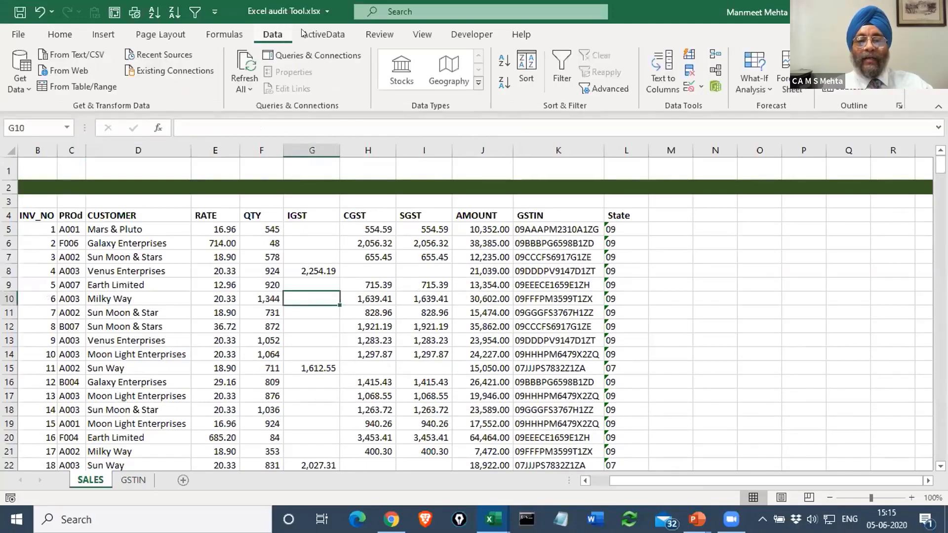
{"action": "left_click", "coordinate": [526, 69]}
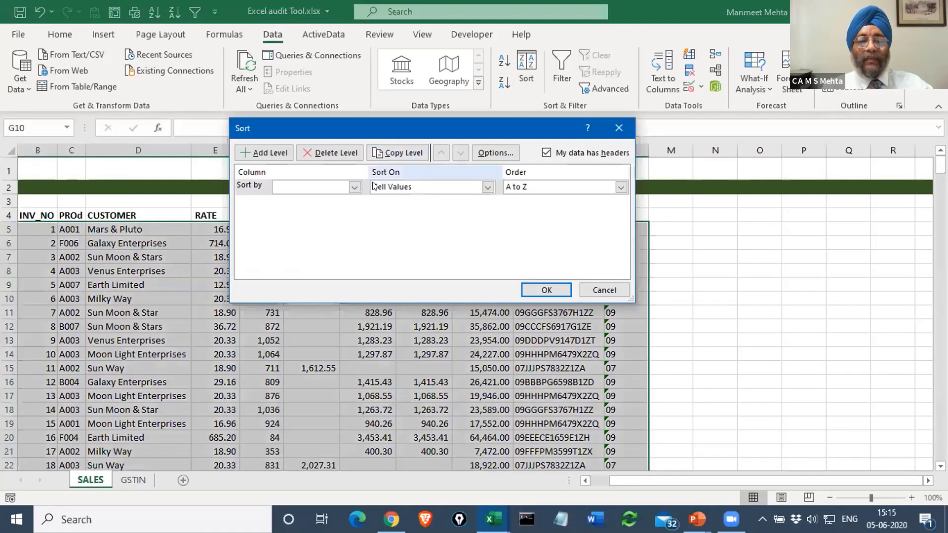
{"action": "left_click", "coordinate": [356, 186]}
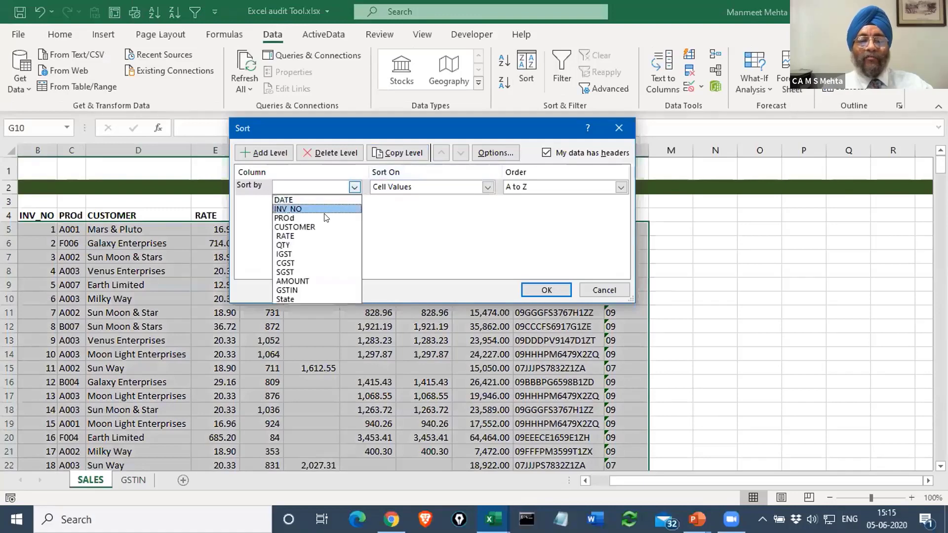
{"action": "left_click", "coordinate": [316, 224]}
{"action": "left_click", "coordinate": [487, 187]}
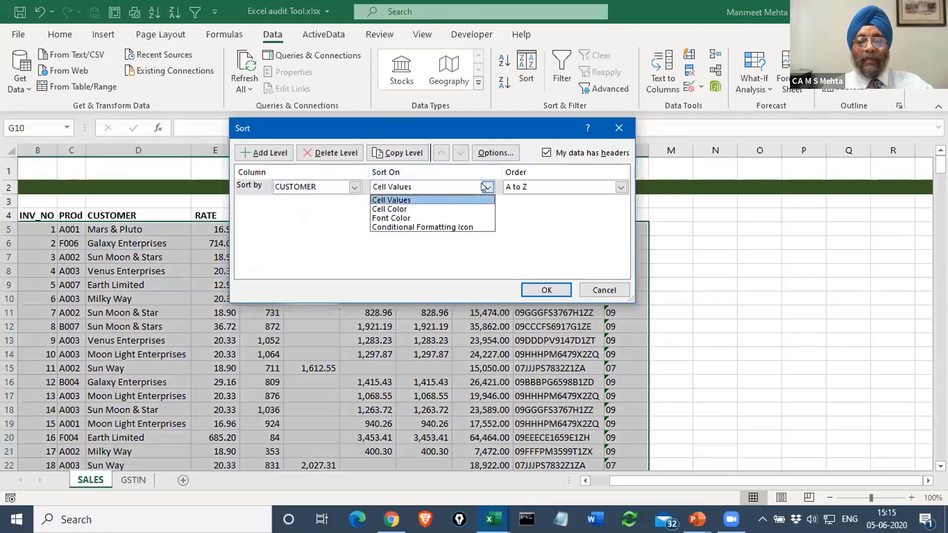
{"action": "left_click", "coordinate": [415, 217]}
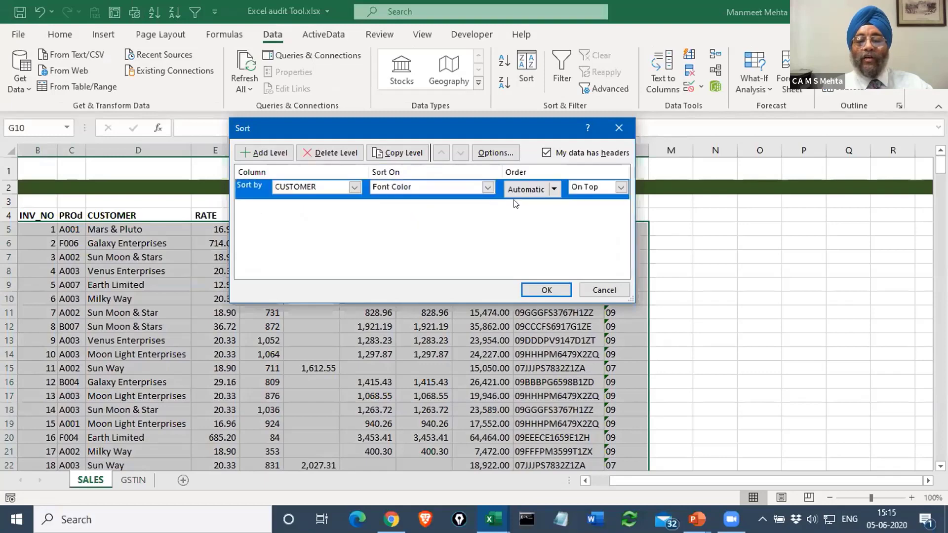
{"action": "left_click", "coordinate": [555, 188]}
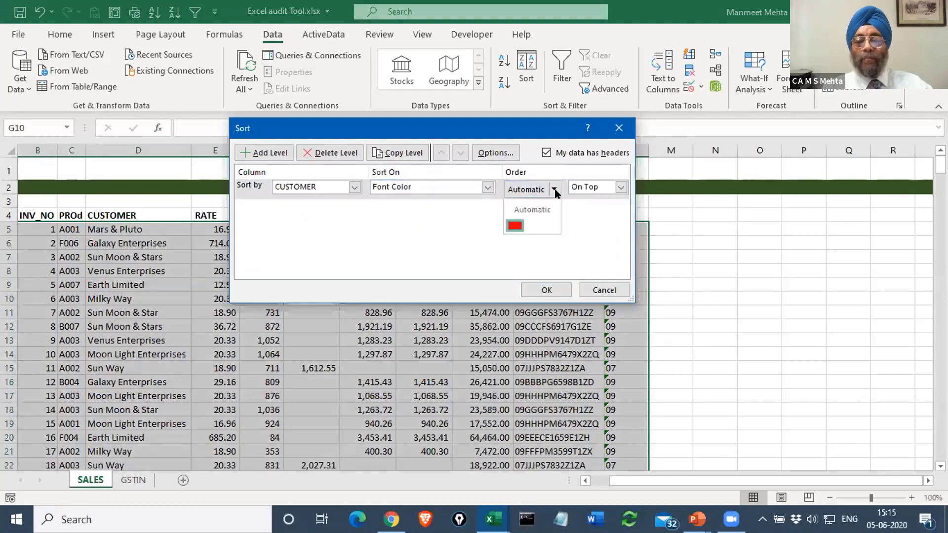
{"action": "left_click", "coordinate": [523, 225]}
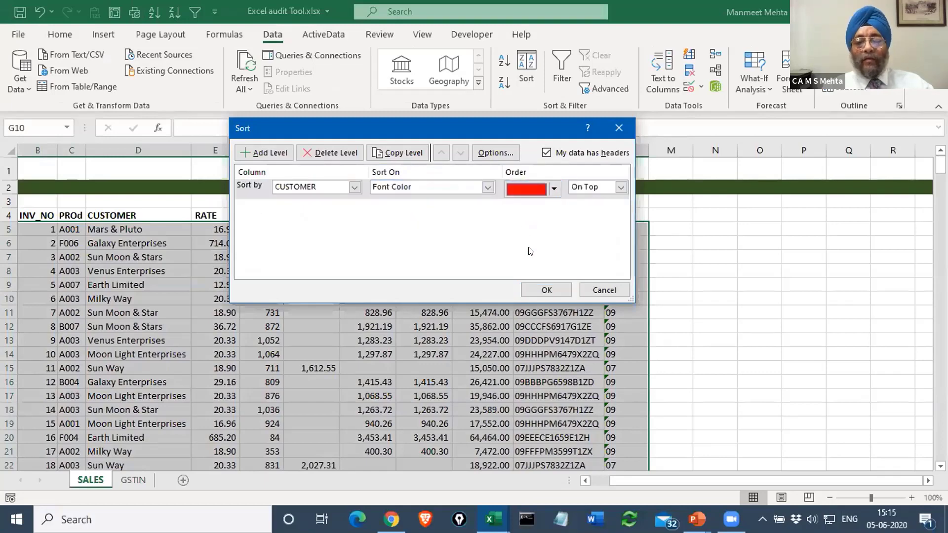
{"action": "left_click", "coordinate": [540, 292]}
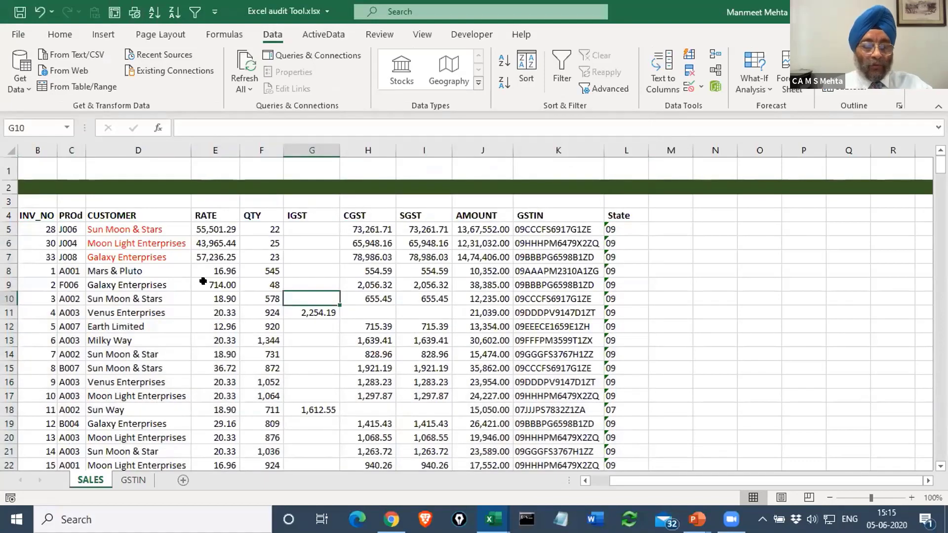
{"action": "key", "text": "ctrl+z"}
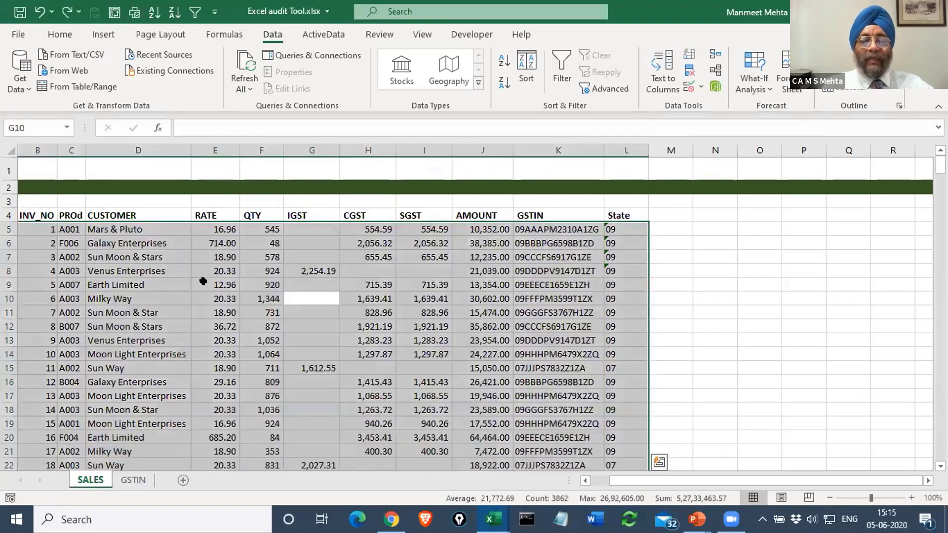
Turn on column filters for the header row of the sales data on the SALES sheet.
{"action": "left_click", "coordinate": [439, 280]}
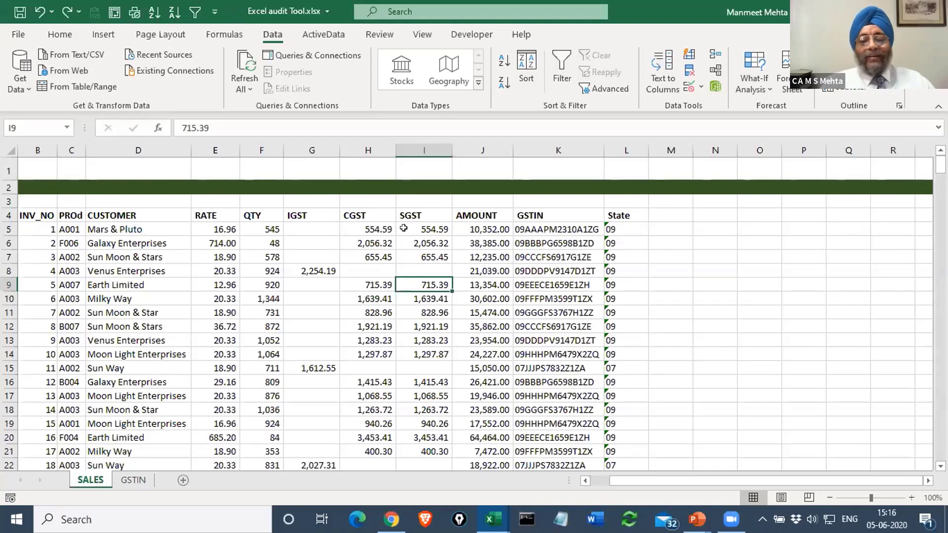
{"action": "left_click", "coordinate": [469, 272]}
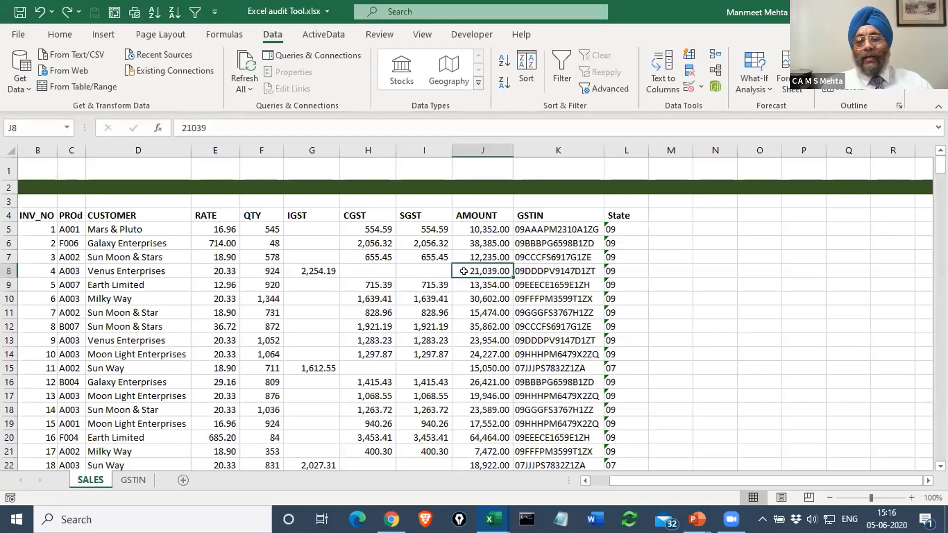
{"action": "left_click", "coordinate": [562, 69]}
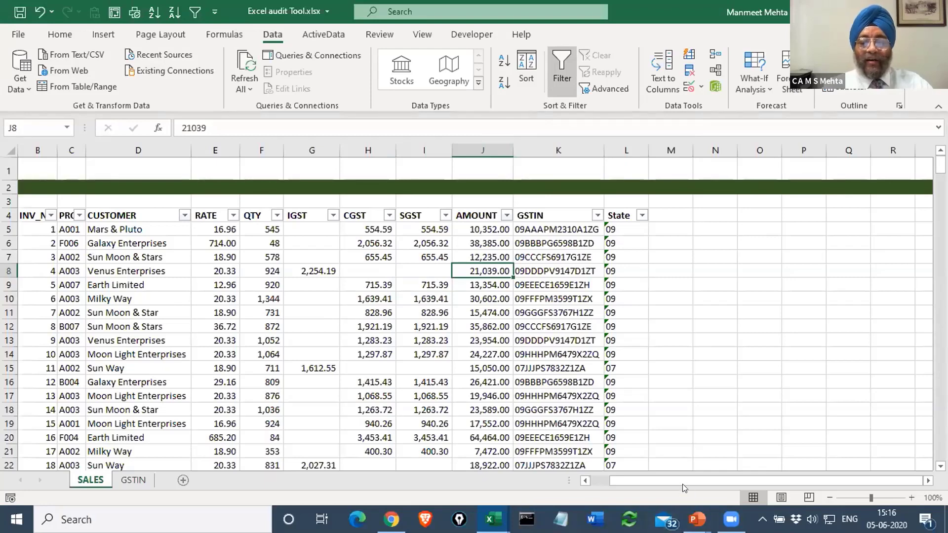
Review the available date filter options for the DATE column without applying any.
{"action": "left_click_drag", "start_coordinate": [614, 480], "coordinate": [595, 480]}
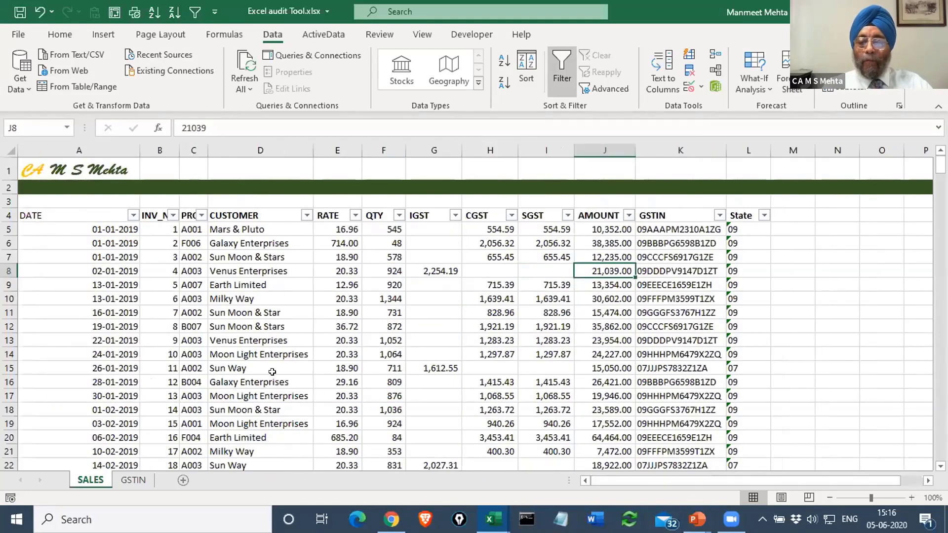
{"action": "left_click", "coordinate": [133, 216]}
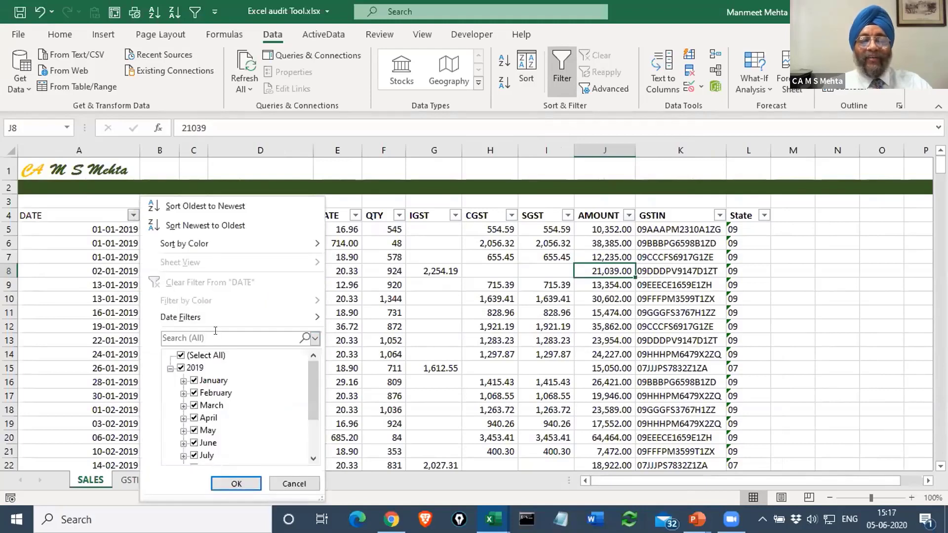
{"action": "mouse_move", "coordinate": [207, 317]}
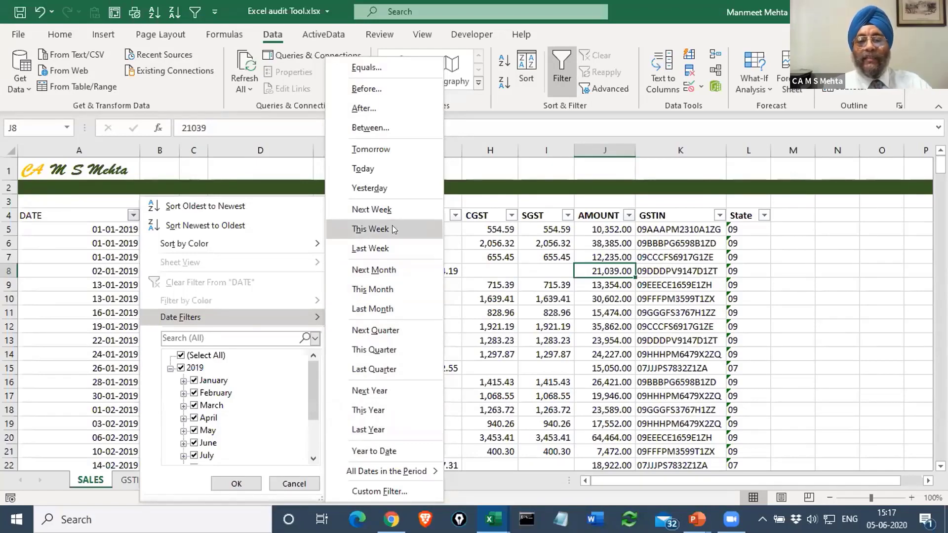
{"action": "left_click", "coordinate": [526, 275]}
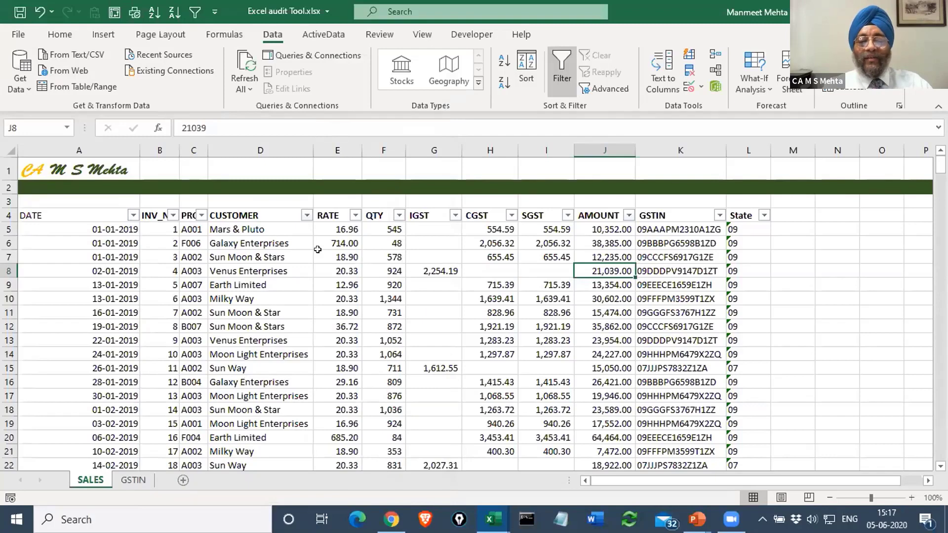
Explore the Top 10 filter settings for the AMOUNT column, adjusting the item count and viewing the Top/Bottom choices, and leave without filtering.
{"action": "left_click", "coordinate": [627, 215]}
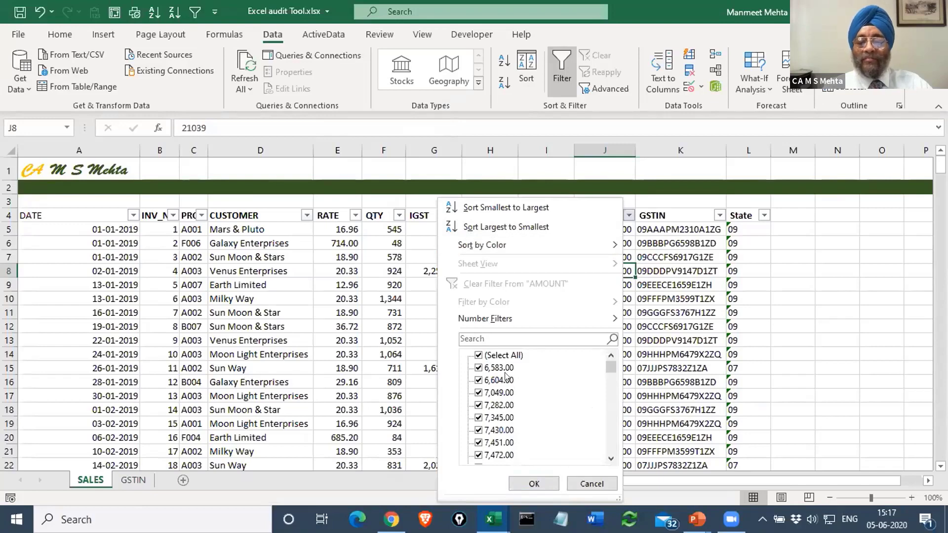
{"action": "mouse_move", "coordinate": [512, 320]}
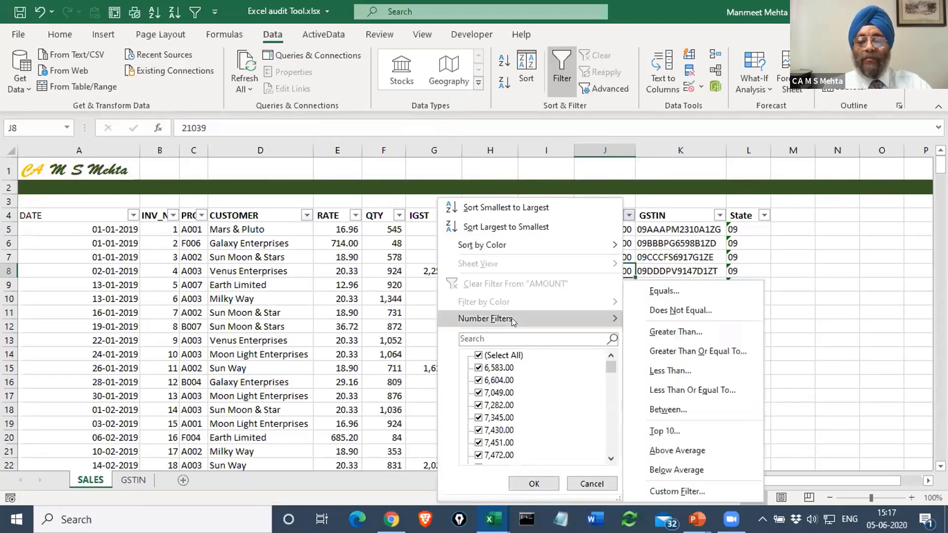
{"action": "left_click", "coordinate": [680, 431]}
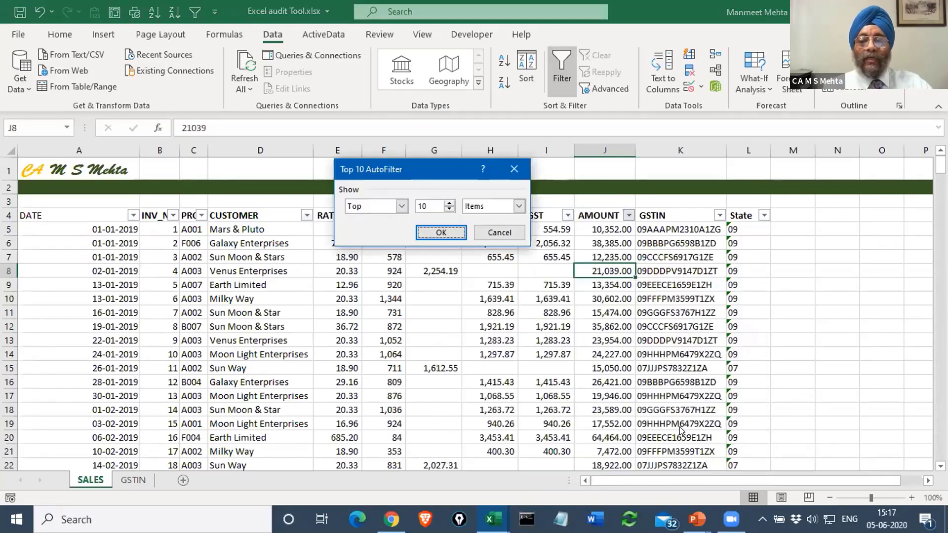
{"action": "left_click", "coordinate": [450, 209]}
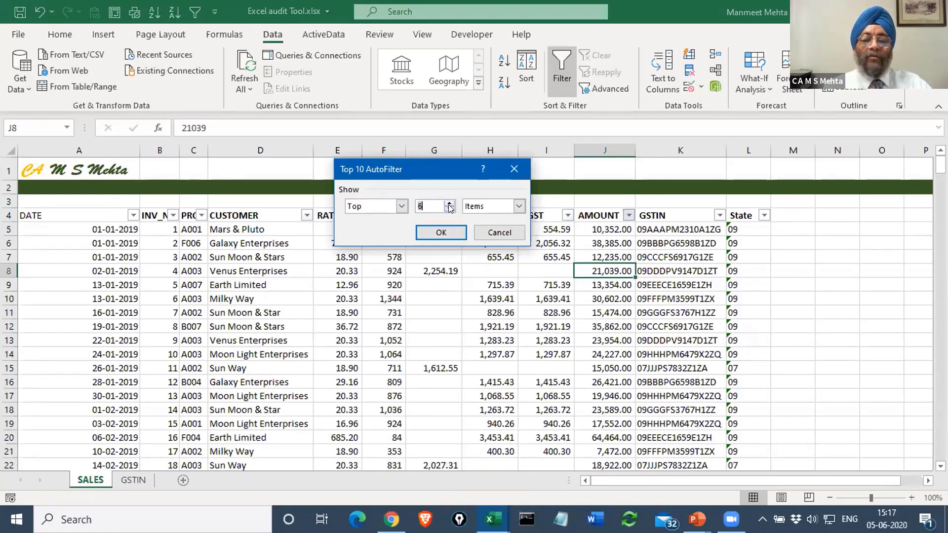
{"action": "left_click", "coordinate": [449, 202]}
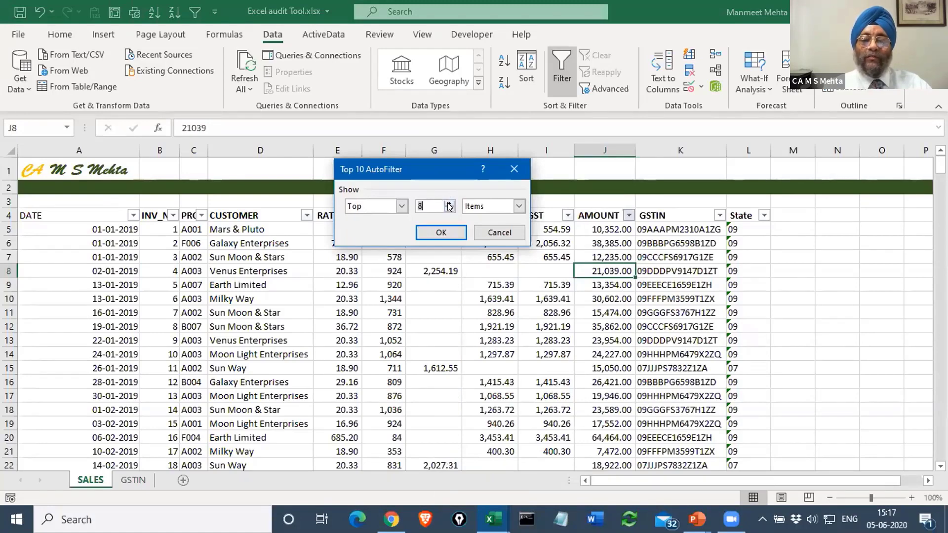
{"action": "left_click", "coordinate": [449, 204]}
{"action": "left_click", "coordinate": [449, 204]}
{"action": "left_click", "coordinate": [401, 206]}
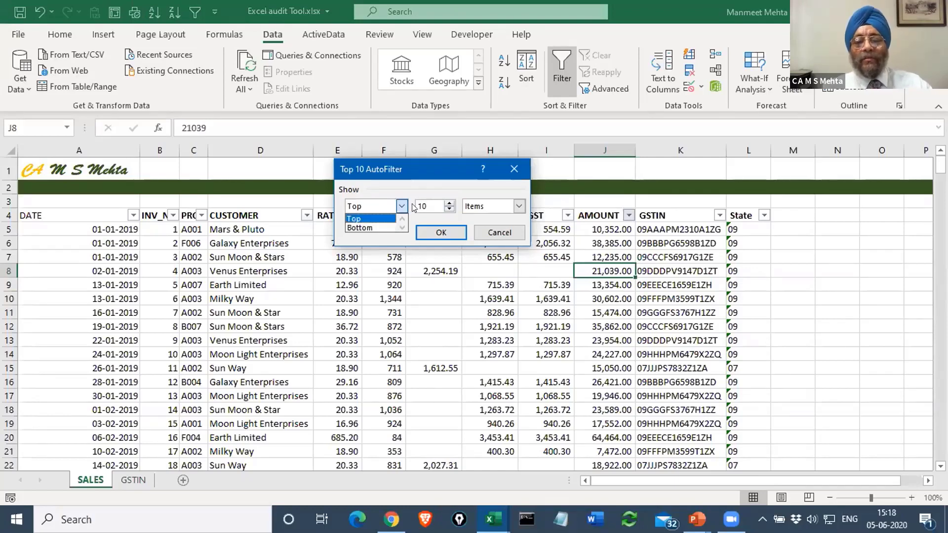
{"action": "left_click", "coordinate": [504, 231]}
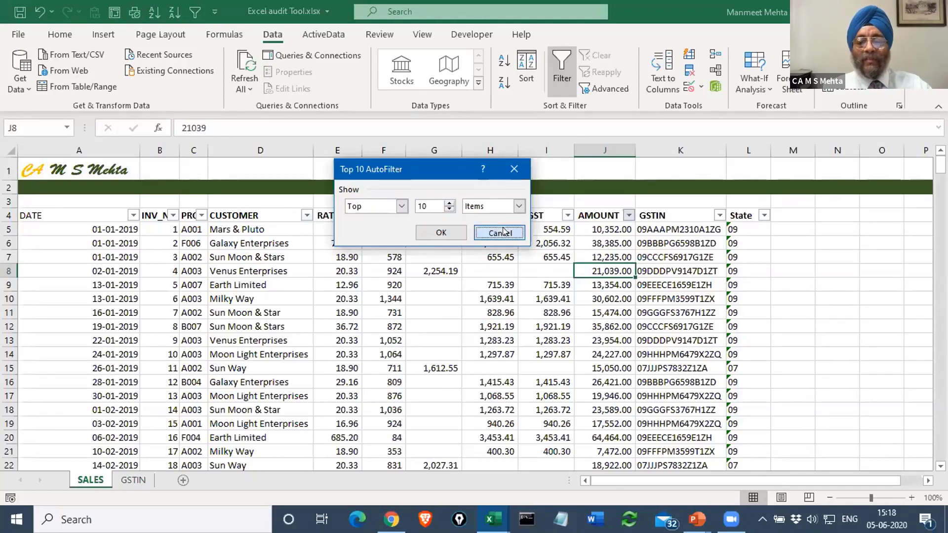
{"action": "left_click", "coordinate": [504, 231]}
Review the number filter options for the AMOUNT column, including Above Average and Below Average, without applying any.
{"action": "left_click", "coordinate": [629, 216]}
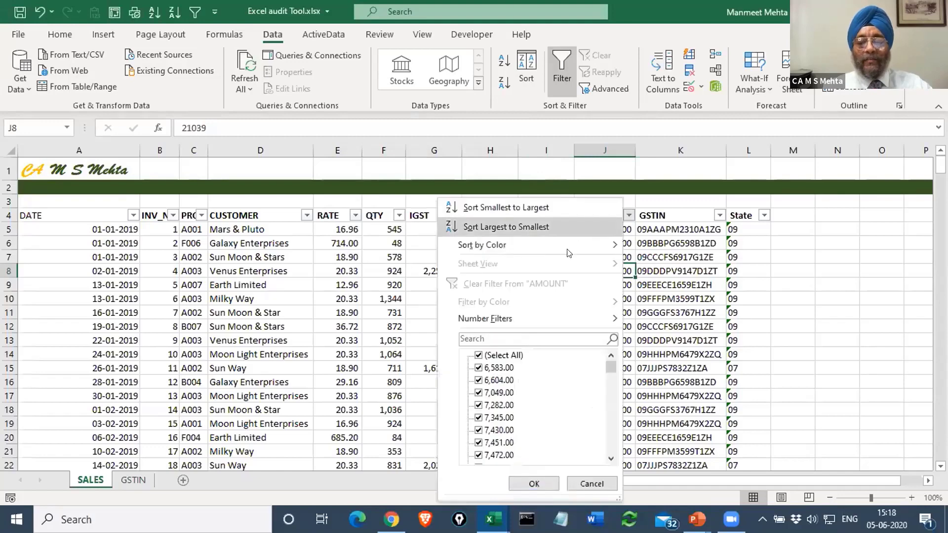
{"action": "mouse_move", "coordinate": [544, 316]}
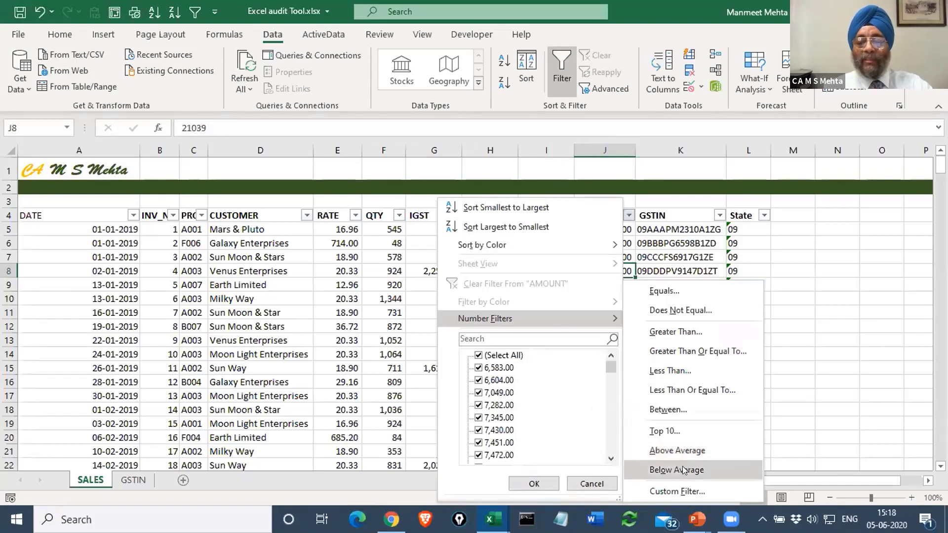
{"action": "key", "text": "Escape"}
{"action": "key", "text": "Escape"}
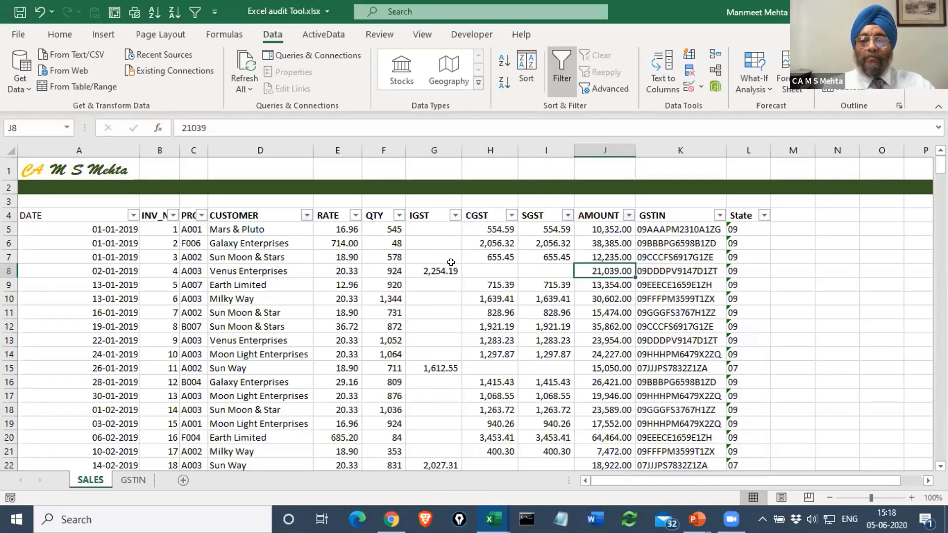
Filter the State column to show only the records with state code 09.
{"action": "left_click", "coordinate": [928, 483]}
{"action": "left_click", "coordinate": [928, 482]}
{"action": "left_click", "coordinate": [928, 483]}
{"action": "left_click", "coordinate": [928, 483]}
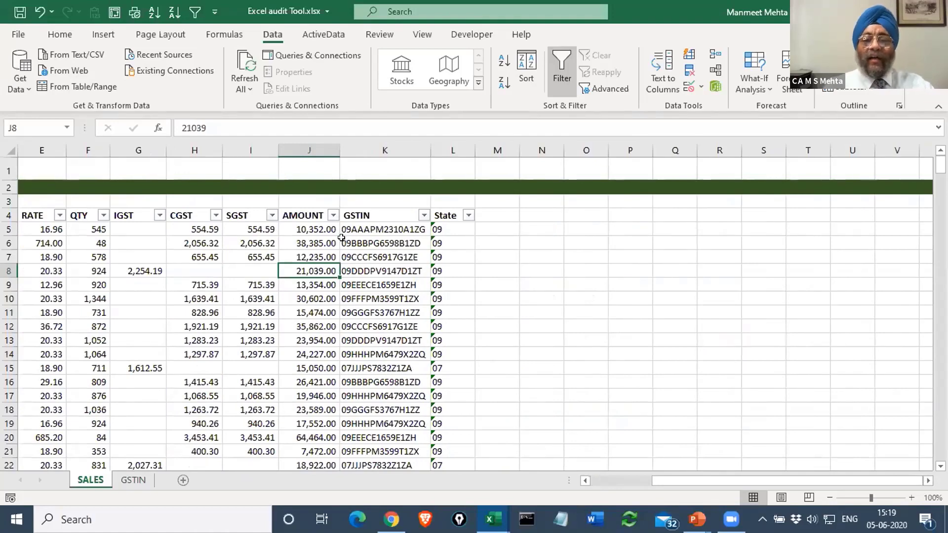
{"action": "left_click_drag", "start_coordinate": [676, 479], "coordinate": [644, 482]}
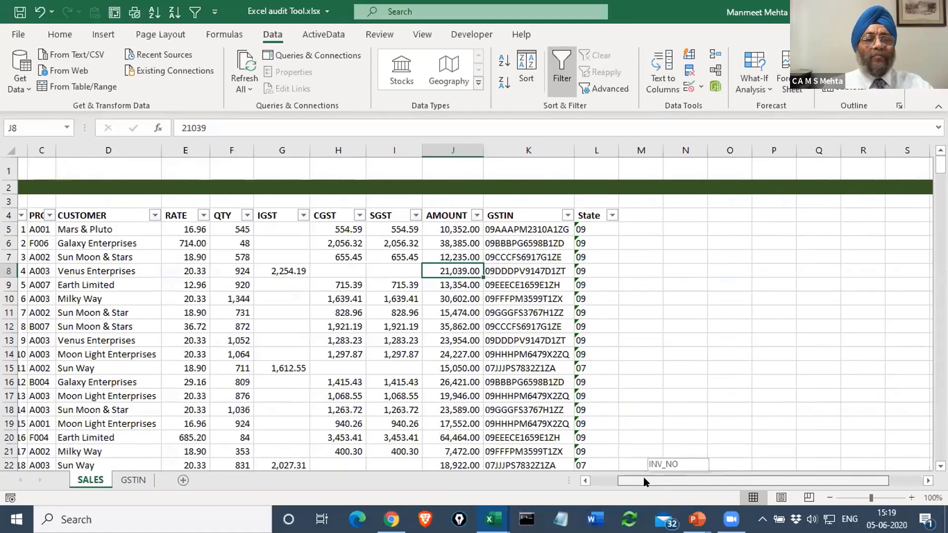
{"action": "left_click_drag", "start_coordinate": [643, 478], "coordinate": [644, 478]}
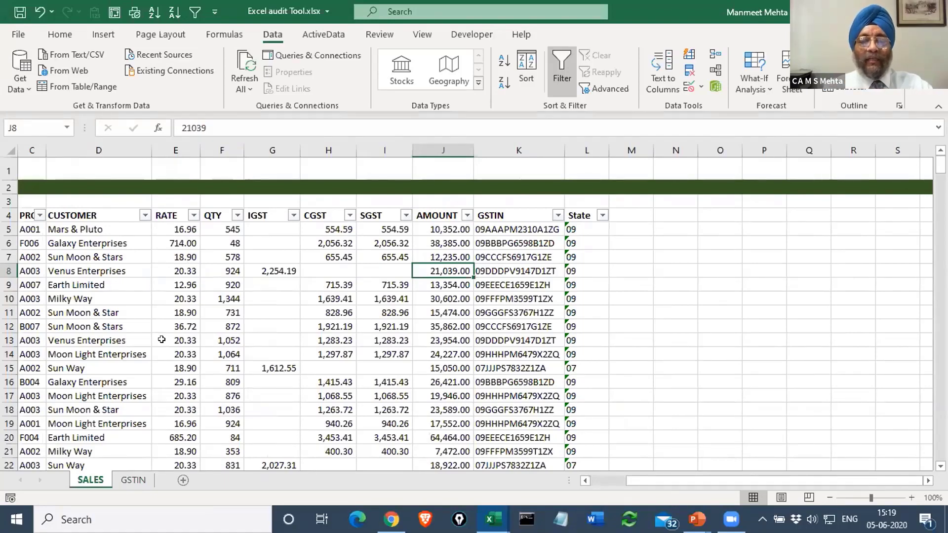
{"action": "left_click", "coordinate": [585, 366]}
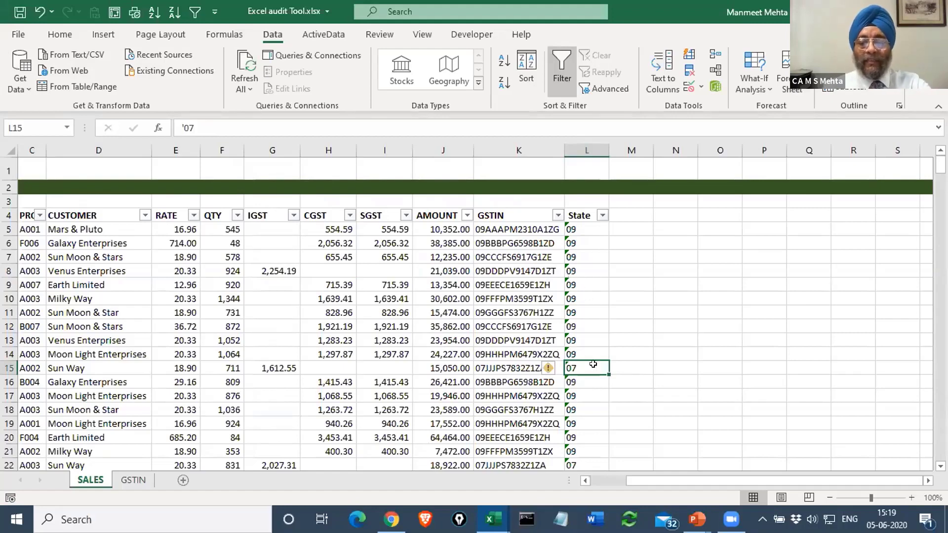
{"action": "left_click", "coordinate": [603, 216]}
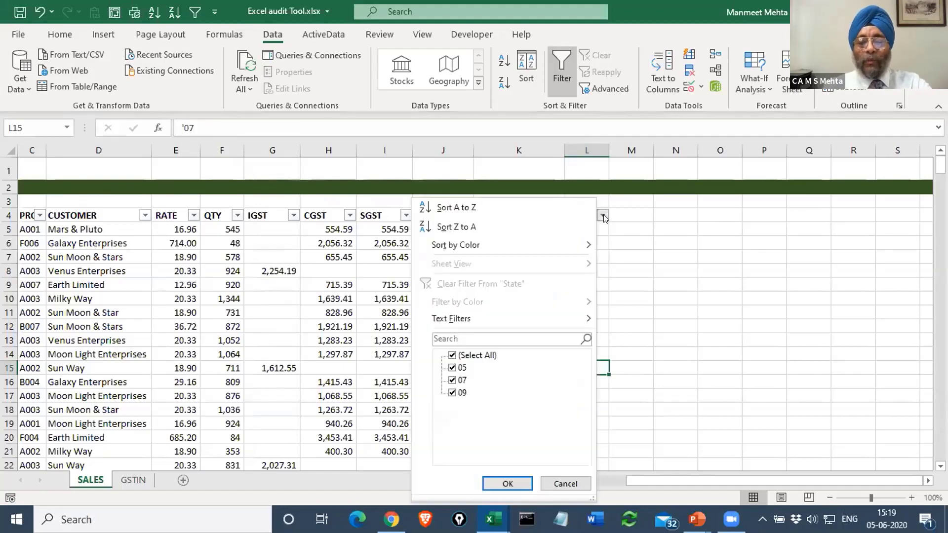
{"action": "left_click", "coordinate": [452, 356]}
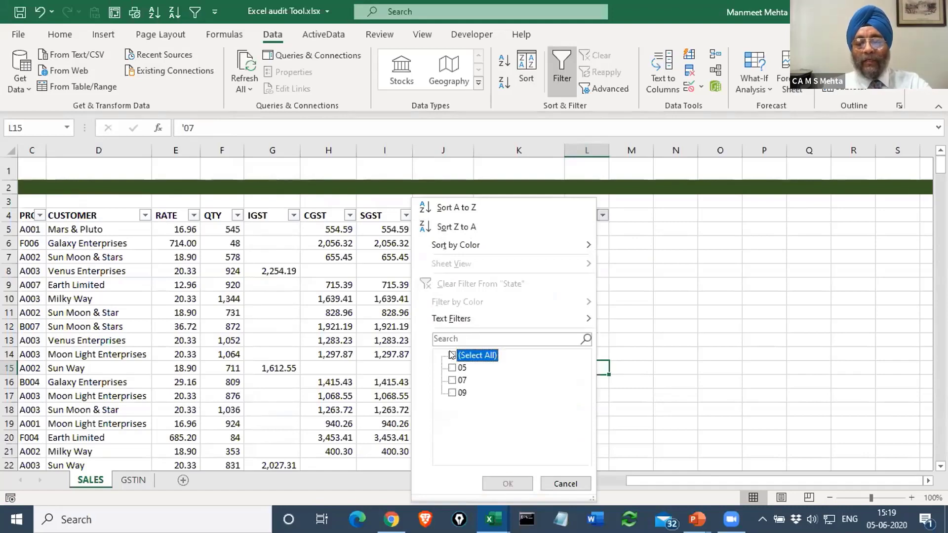
{"action": "left_click", "coordinate": [452, 393]}
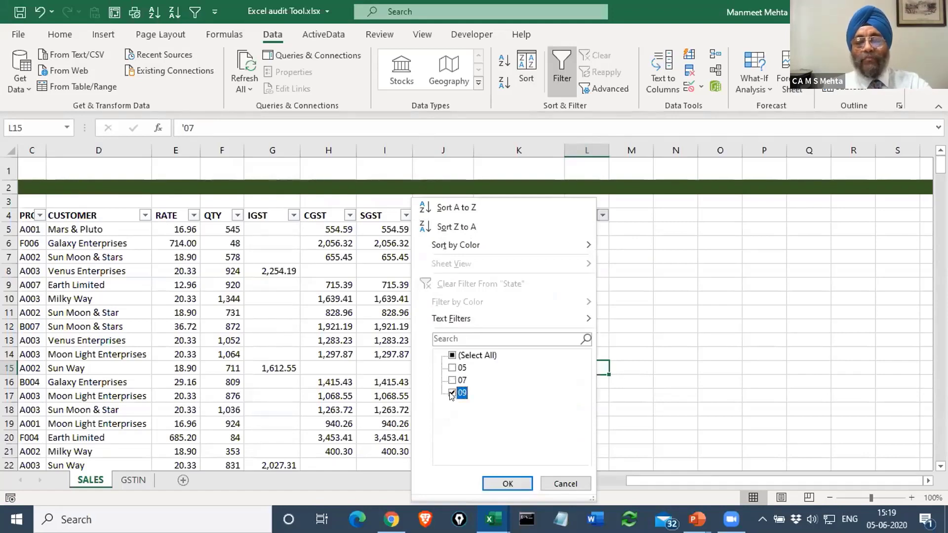
{"action": "left_click", "coordinate": [508, 484]}
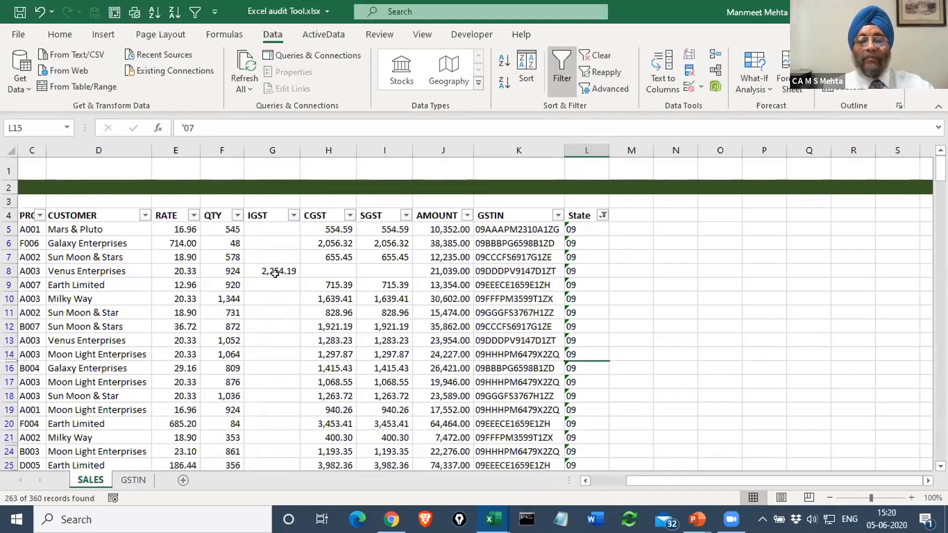
Filter the IGST column to exclude blanks so only records with IGST charged are listed.
{"action": "left_click", "coordinate": [293, 215]}
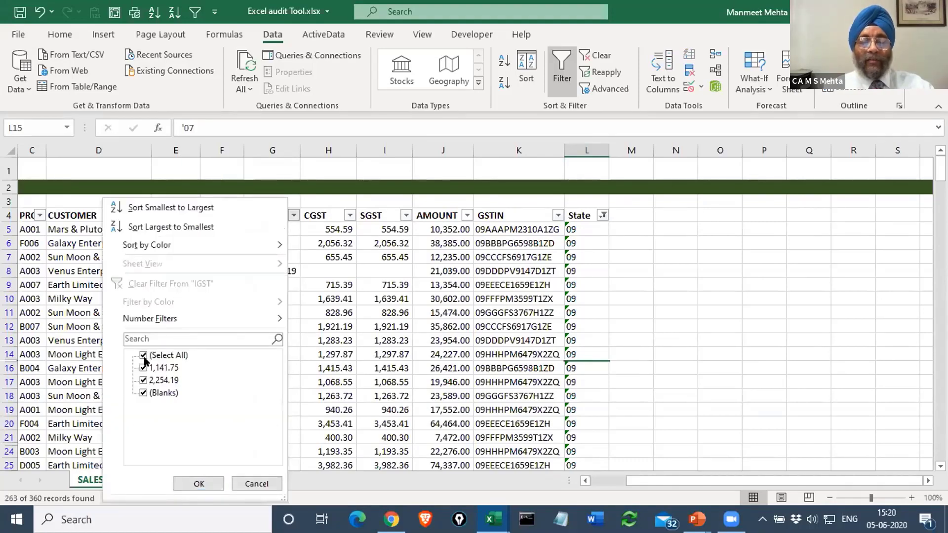
{"action": "left_click", "coordinate": [143, 393]}
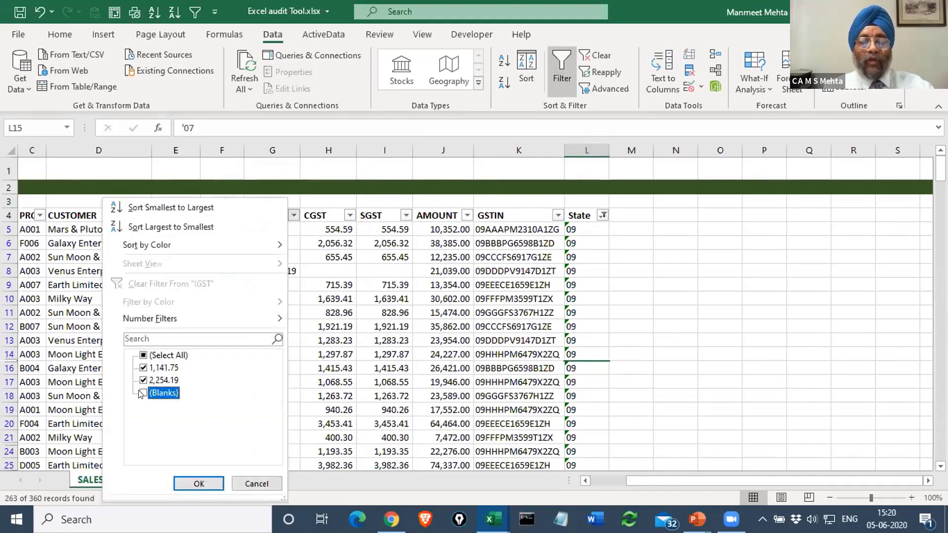
{"action": "left_click", "coordinate": [197, 484]}
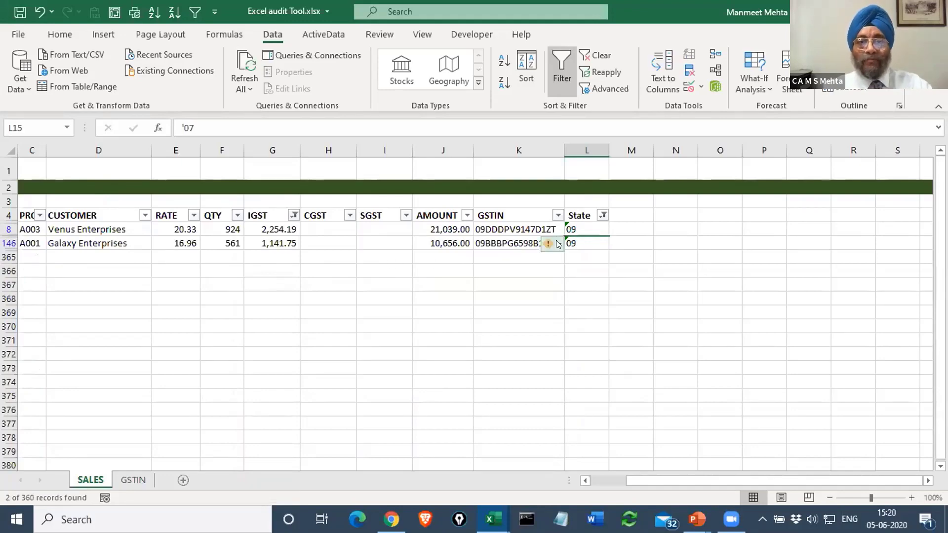
{"action": "mouse_move", "coordinate": [558, 244]}
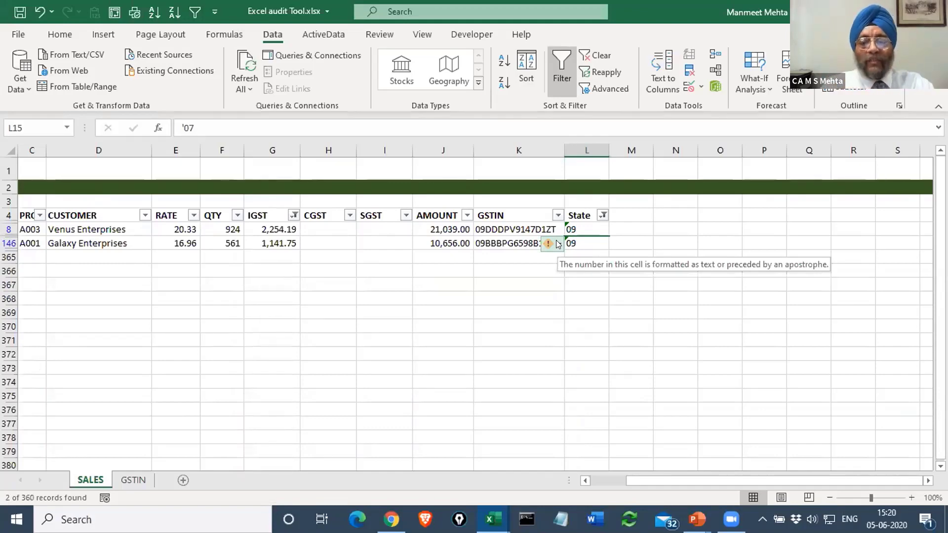
Clear the IGST filter and change the State filter to show codes 05 and 07 instead of 09.
{"action": "left_click", "coordinate": [294, 215]}
{"action": "left_click", "coordinate": [216, 284]}
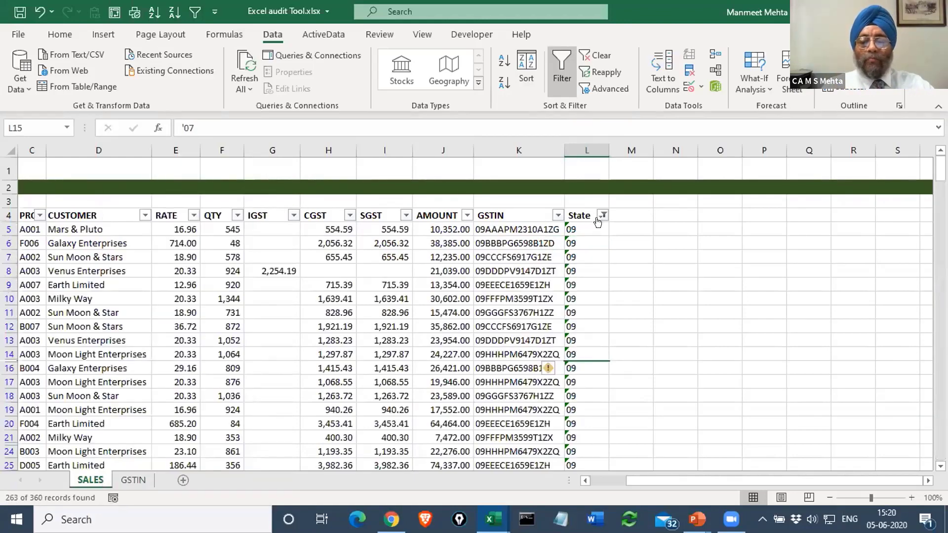
{"action": "left_click", "coordinate": [602, 215]}
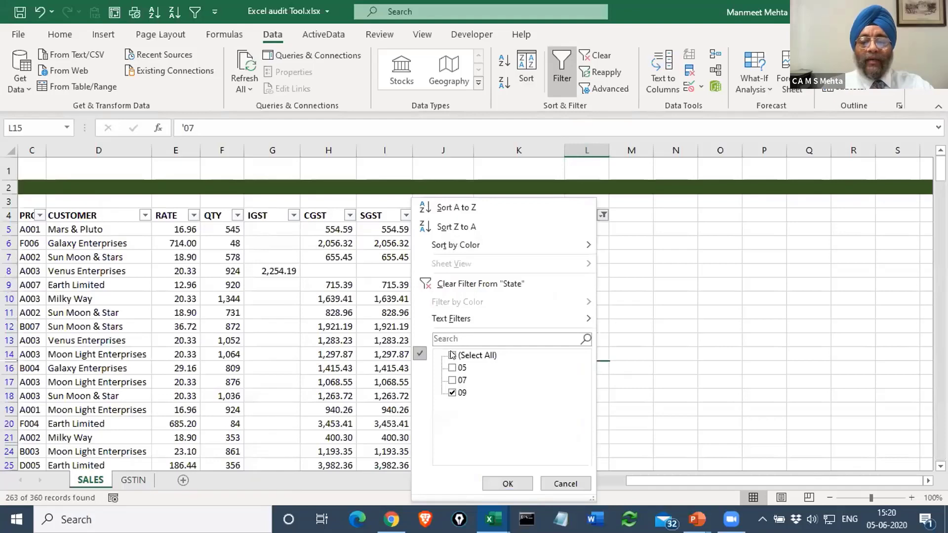
{"action": "left_click", "coordinate": [452, 368]}
{"action": "left_click", "coordinate": [452, 380]}
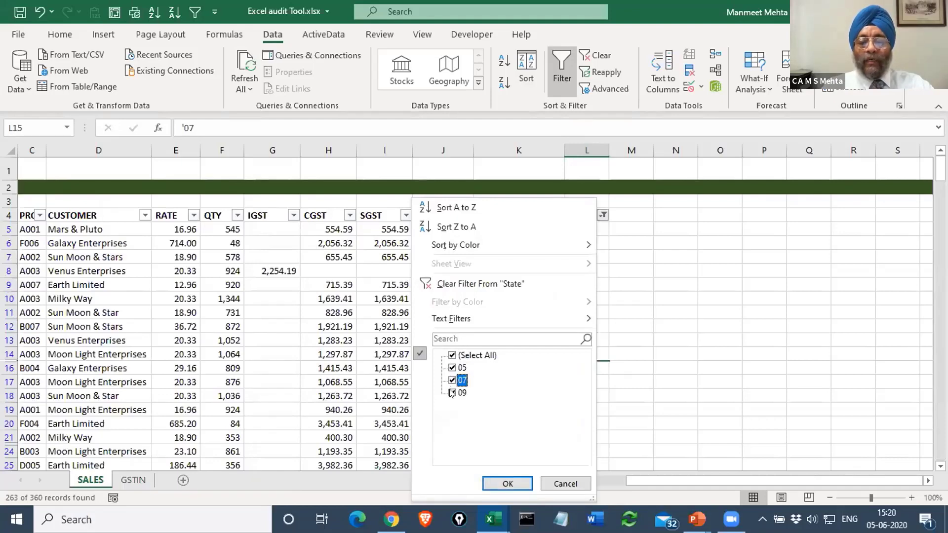
{"action": "left_click", "coordinate": [452, 393]}
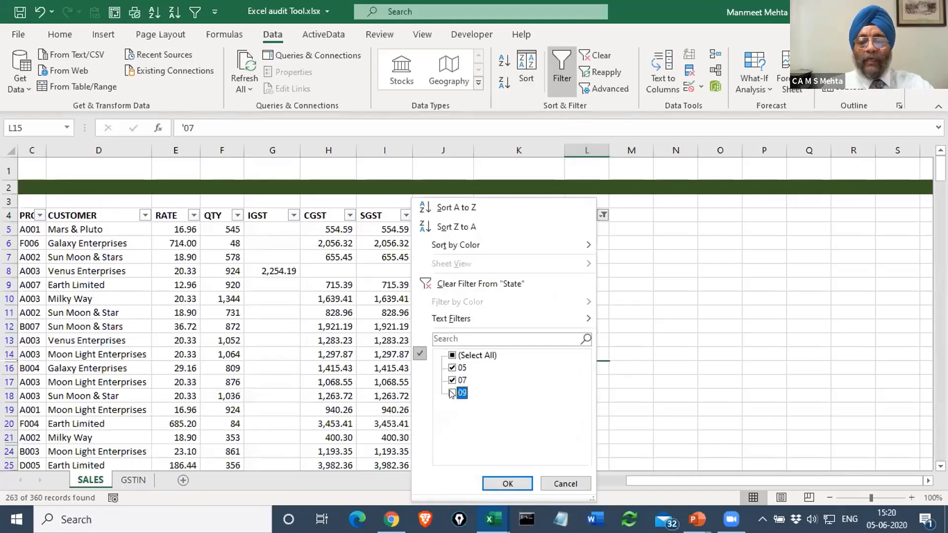
{"action": "left_click", "coordinate": [508, 484]}
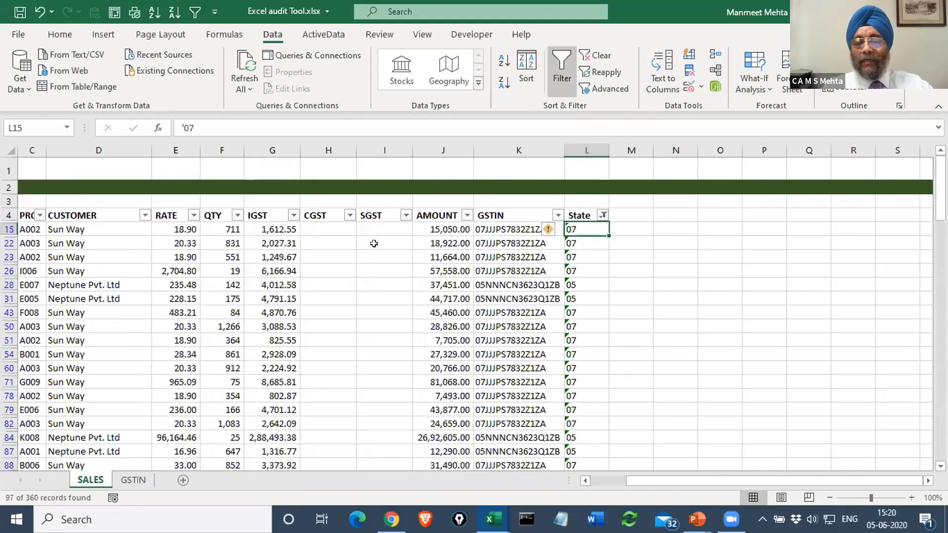
{"action": "scroll", "coordinate": [374, 244], "scroll_direction": "down", "scroll_amount": 2}
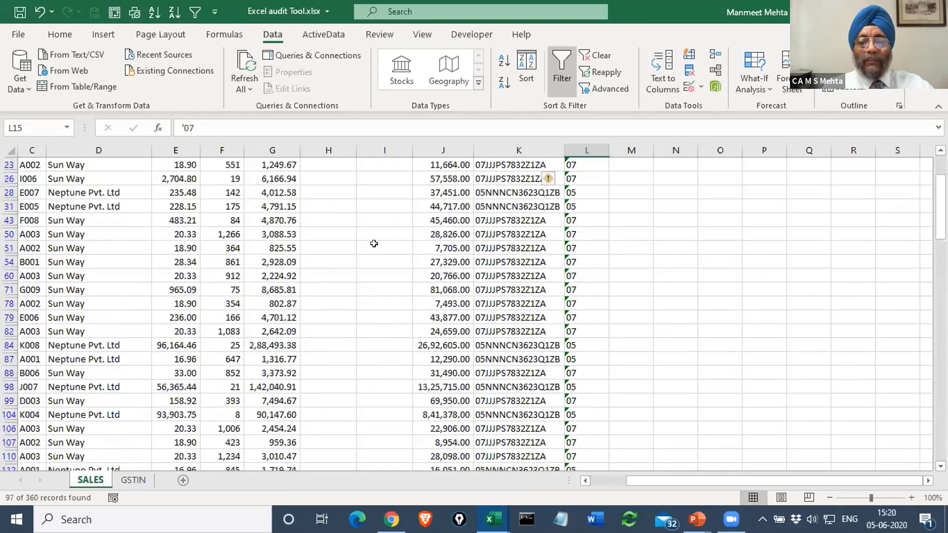
Filter the CGST column to exclude blanks so only out-of-state records charged CGST, amount 3,441.49, are listed.
{"action": "scroll", "coordinate": [374, 243], "scroll_direction": "up", "scroll_amount": 2}
{"action": "left_click", "coordinate": [350, 216]}
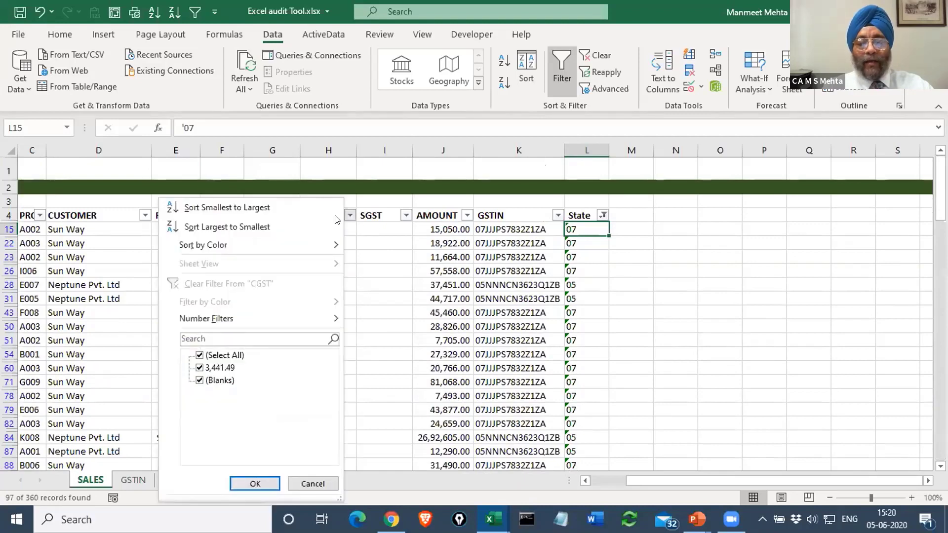
{"action": "left_click", "coordinate": [199, 355]}
{"action": "left_click", "coordinate": [199, 368]}
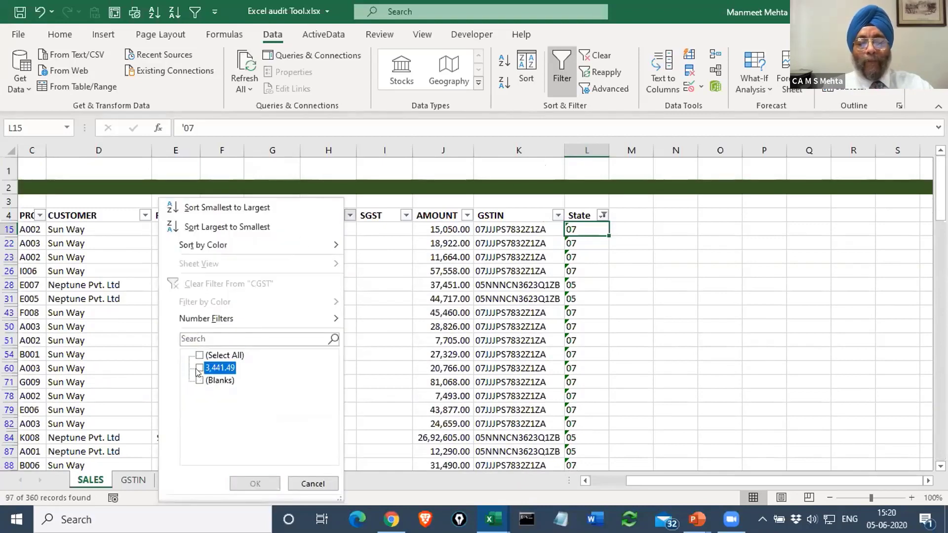
{"action": "left_click", "coordinate": [255, 483]}
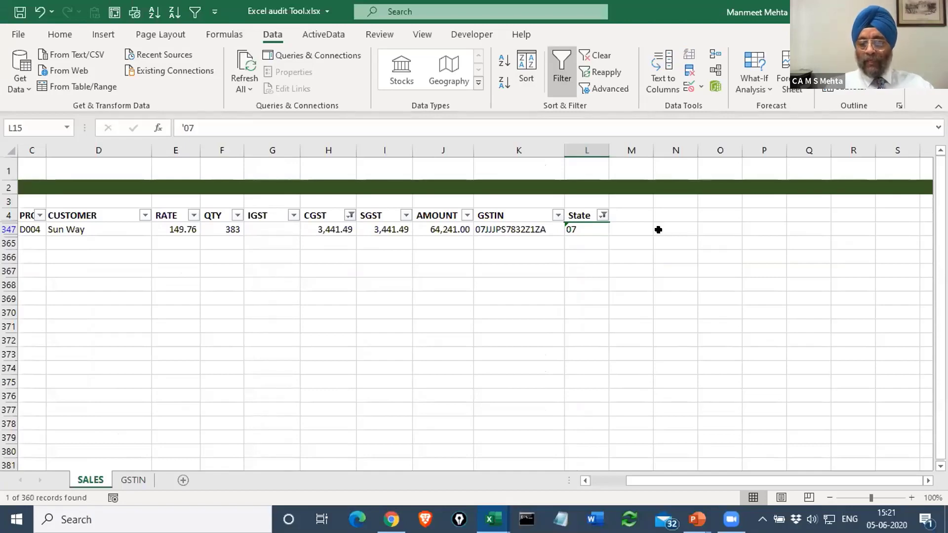
{"action": "key", "text": "alt+Tab"}
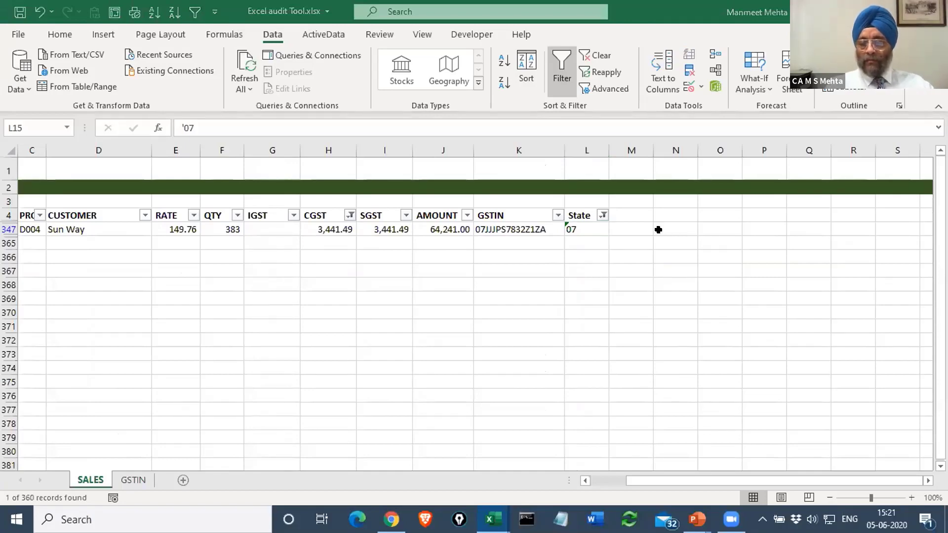
{"action": "key", "text": "alt+Tab"}
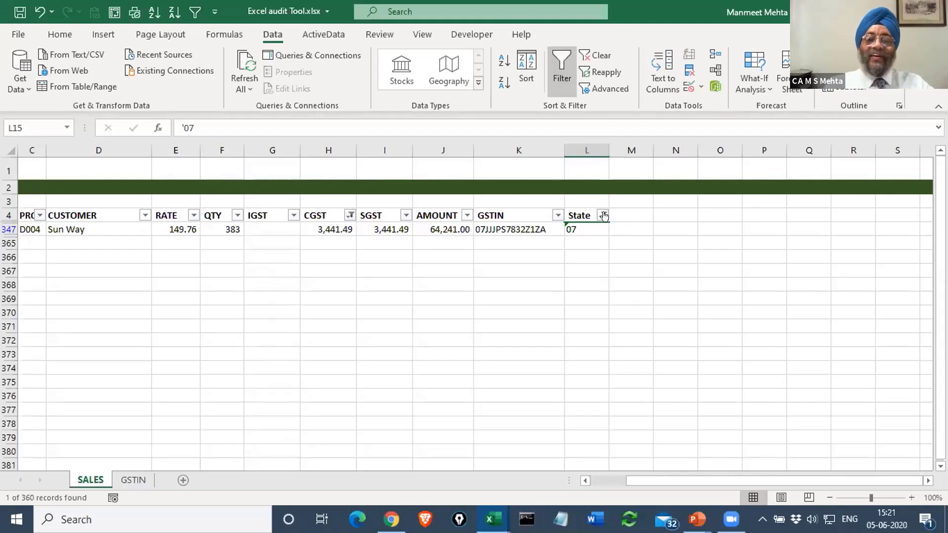
Clear the filters from the CGST and State columns to list all sales records again.
{"action": "left_click", "coordinate": [350, 216]}
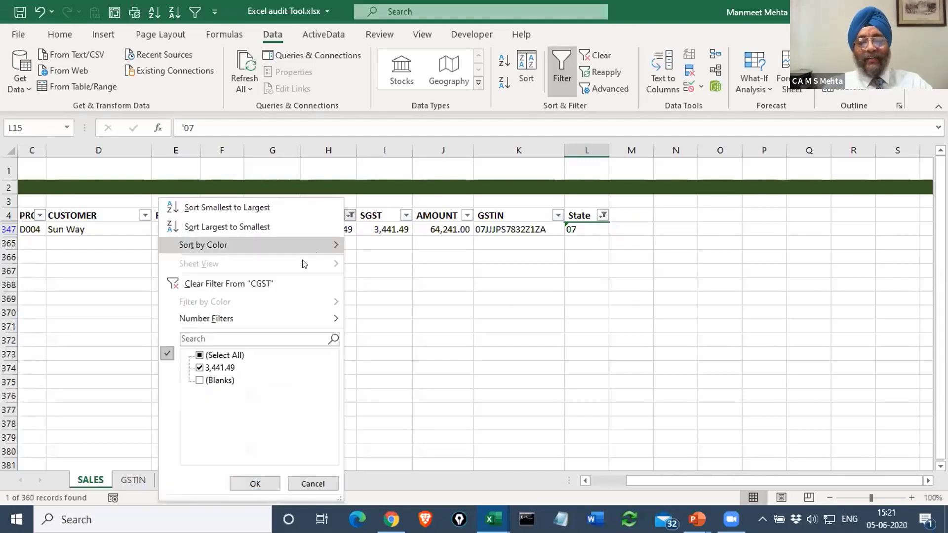
{"action": "left_click", "coordinate": [268, 284]}
{"action": "left_click", "coordinate": [603, 216]}
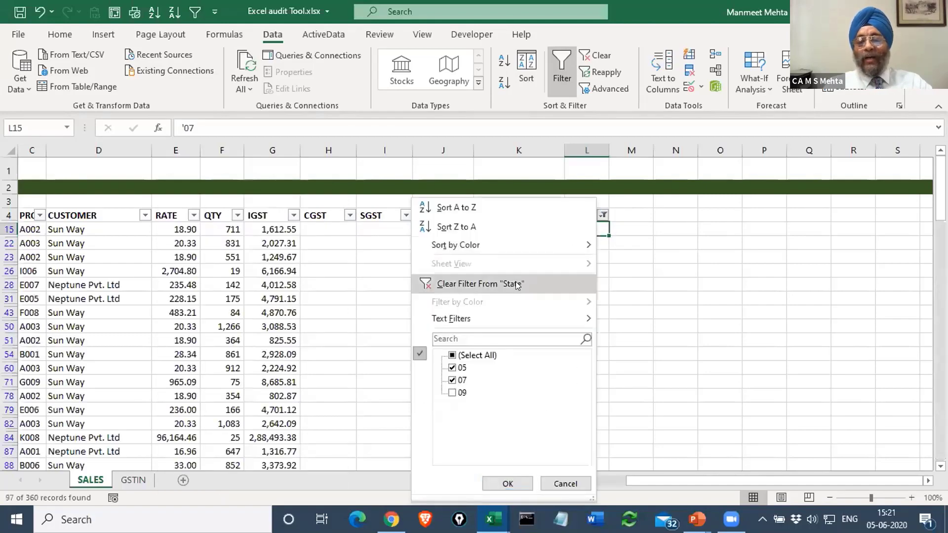
{"action": "left_click", "coordinate": [501, 283]}
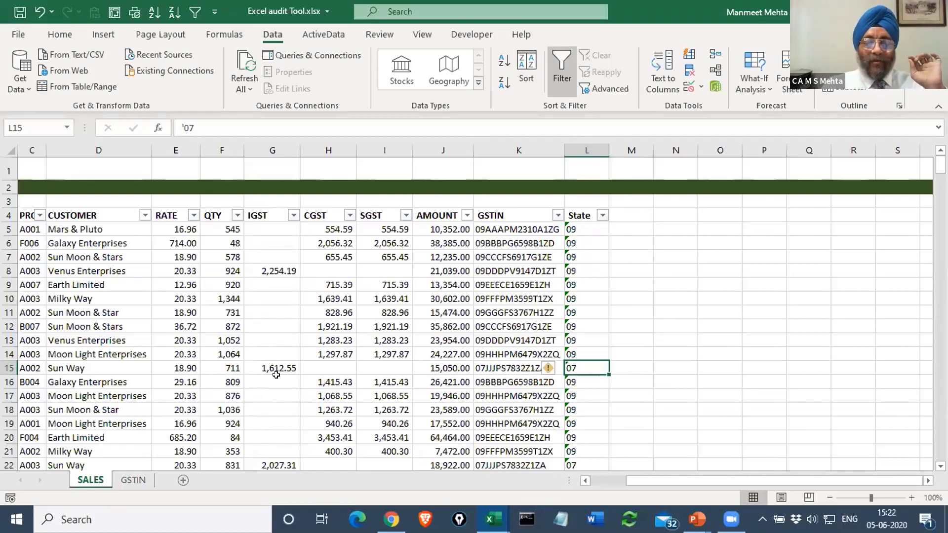
Copy the customer name Sun Way from D15 into cell N5 beside the sales data.
{"action": "left_click", "coordinate": [97, 366]}
{"action": "key", "text": "ctrl+c"}
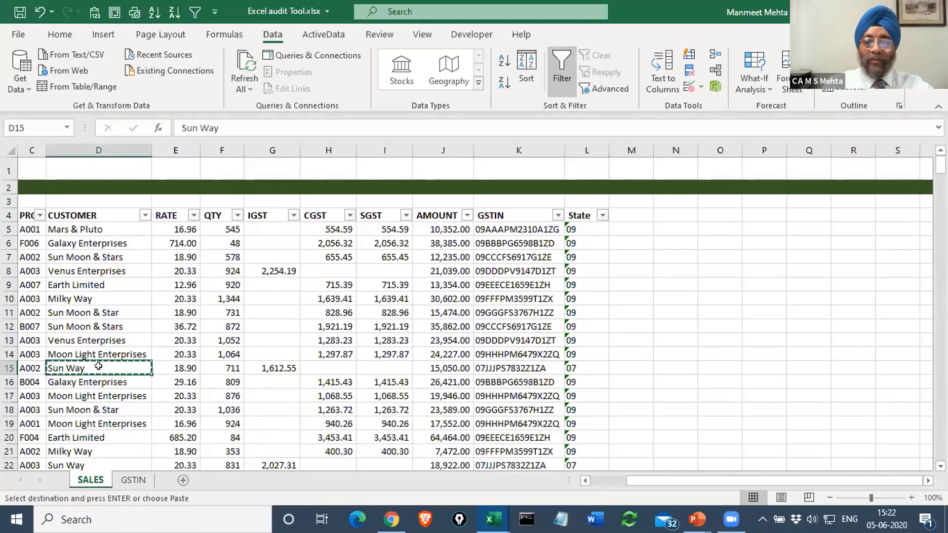
{"action": "left_click", "coordinate": [669, 223]}
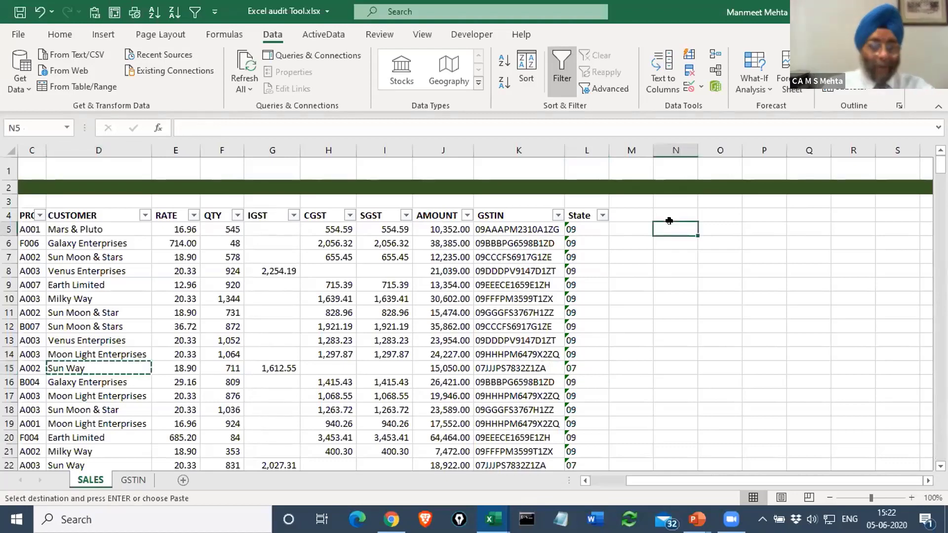
{"action": "key", "text": "ctrl+v"}
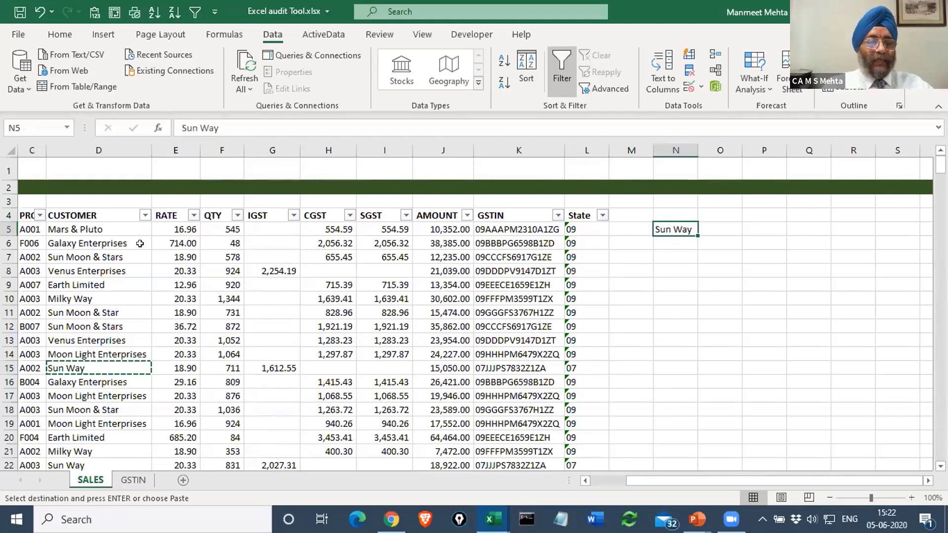
Filter the CUSTOMER column with the search text "ne" to list the Neptune Pvt. Ltd records.
{"action": "scroll", "coordinate": [140, 243], "scroll_direction": "down", "scroll_amount": 8}
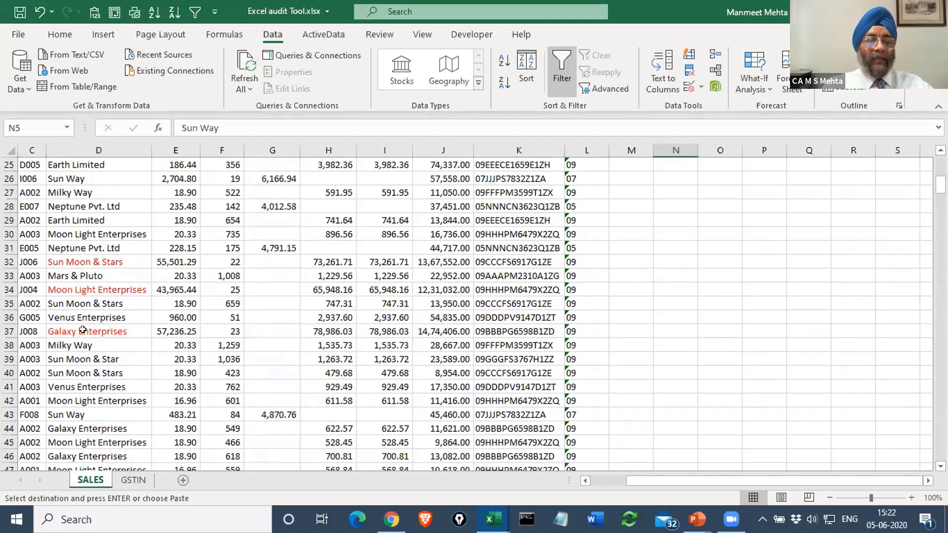
{"action": "scroll", "coordinate": [96, 372], "scroll_direction": "down", "scroll_amount": 5}
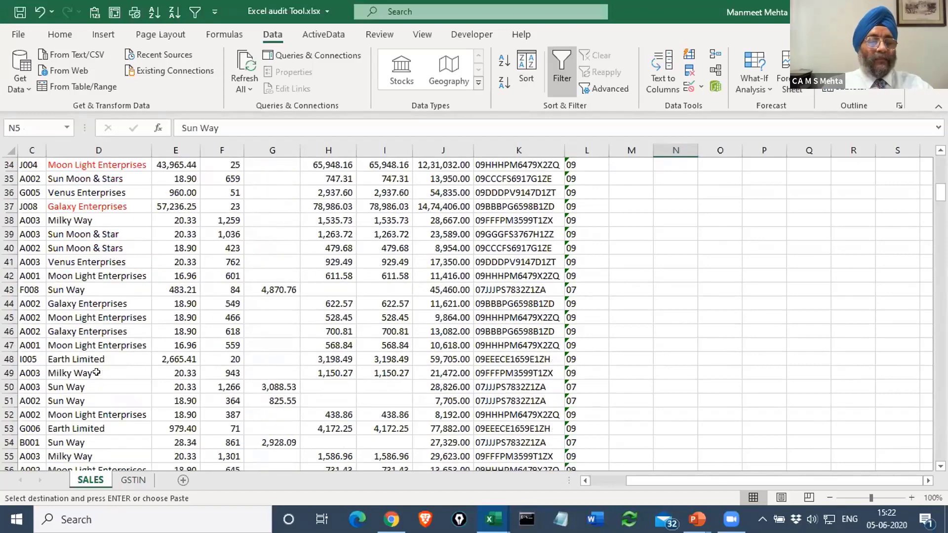
{"action": "scroll", "coordinate": [96, 372], "scroll_direction": "down", "scroll_amount": 7}
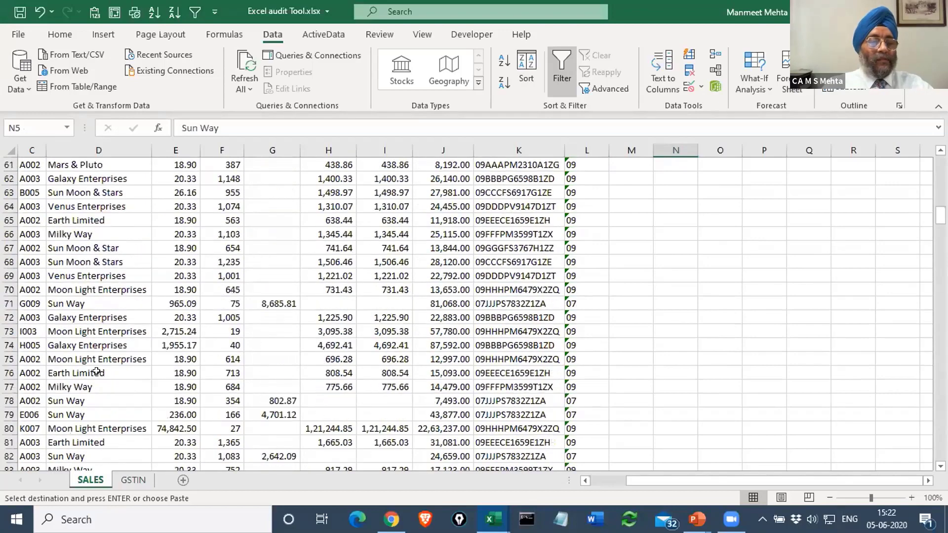
{"action": "scroll", "coordinate": [98, 352], "scroll_direction": "up", "scroll_amount": 17}
{"action": "scroll", "coordinate": [98, 352], "scroll_direction": "up", "scroll_amount": 3}
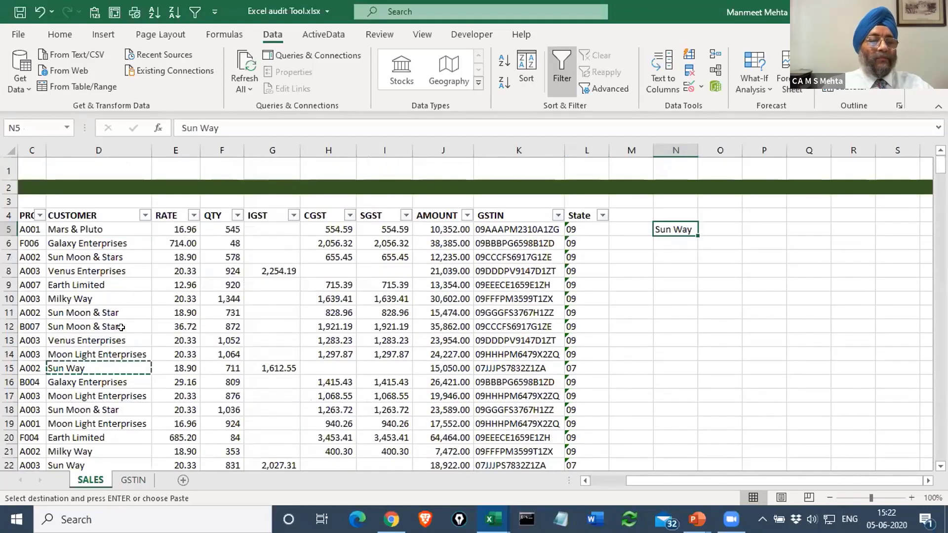
{"action": "left_click", "coordinate": [145, 215]}
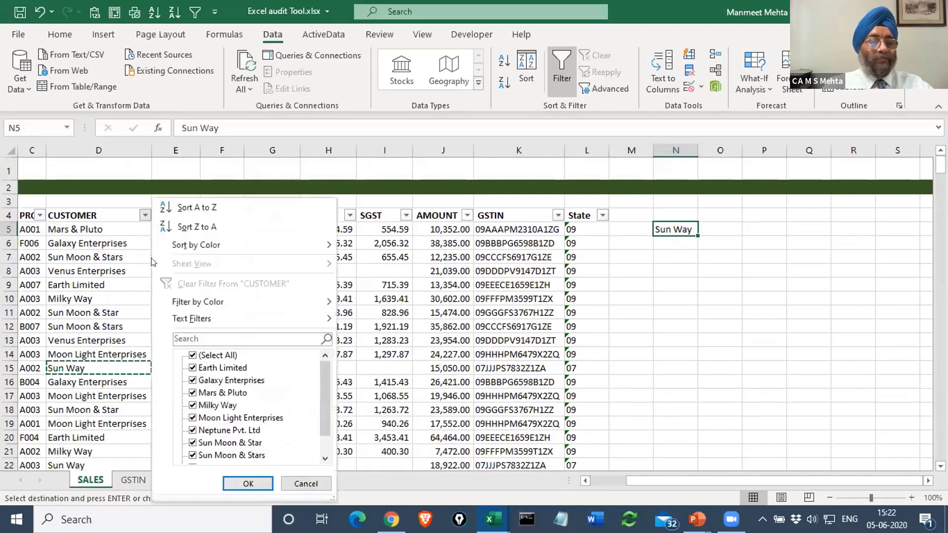
{"action": "left_click", "coordinate": [183, 339]}
{"action": "type", "text": "ne"}
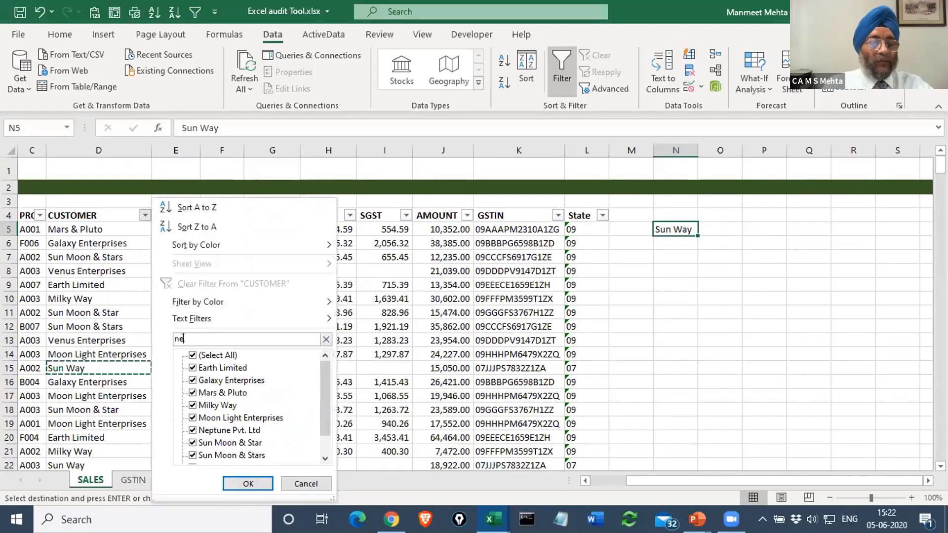
{"action": "left_click", "coordinate": [248, 483]}
Copy the customer name Neptune Pvt. Ltd, clear the CUSTOMER filter and paste the name into cell N6.
{"action": "left_click", "coordinate": [79, 229]}
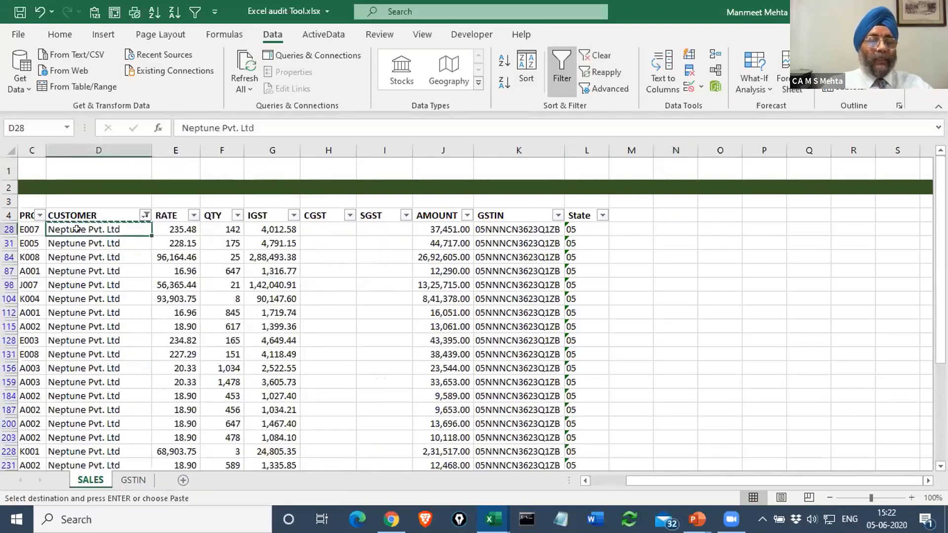
{"action": "key", "text": "ctrl+c"}
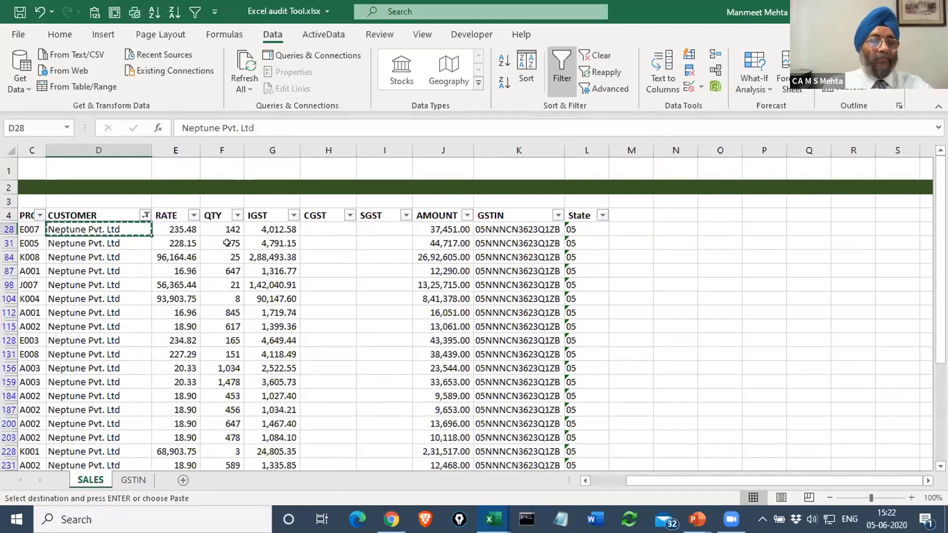
{"action": "left_click", "coordinate": [145, 215]}
{"action": "left_click", "coordinate": [195, 282]}
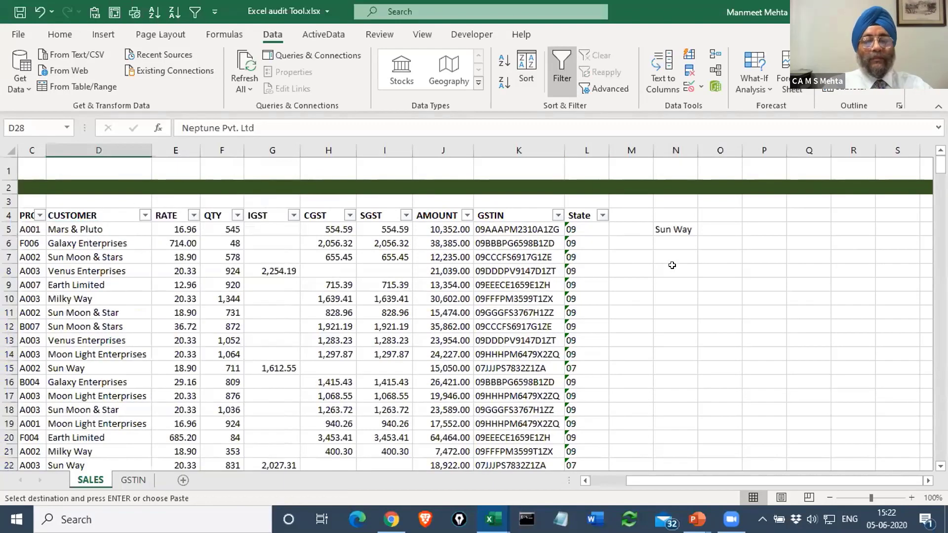
{"action": "left_click", "coordinate": [671, 239]}
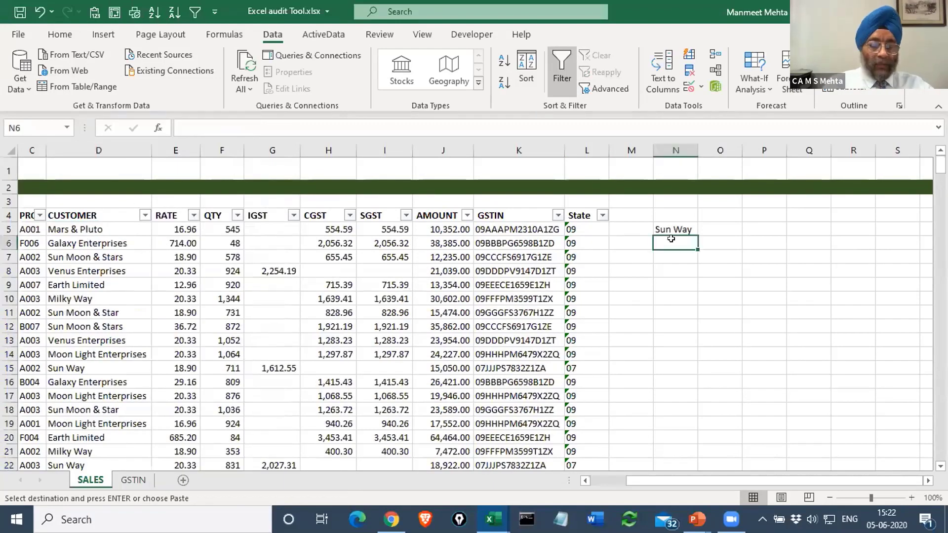
{"action": "key", "text": "ctrl+v"}
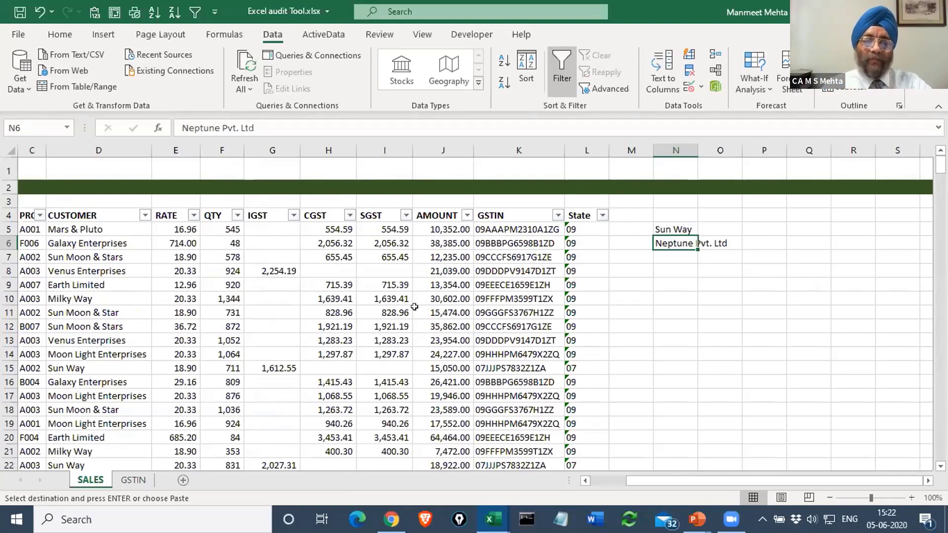
Copy the CUSTOMER column heading into cell N4 above the two criteria names.
{"action": "left_click", "coordinate": [94, 215]}
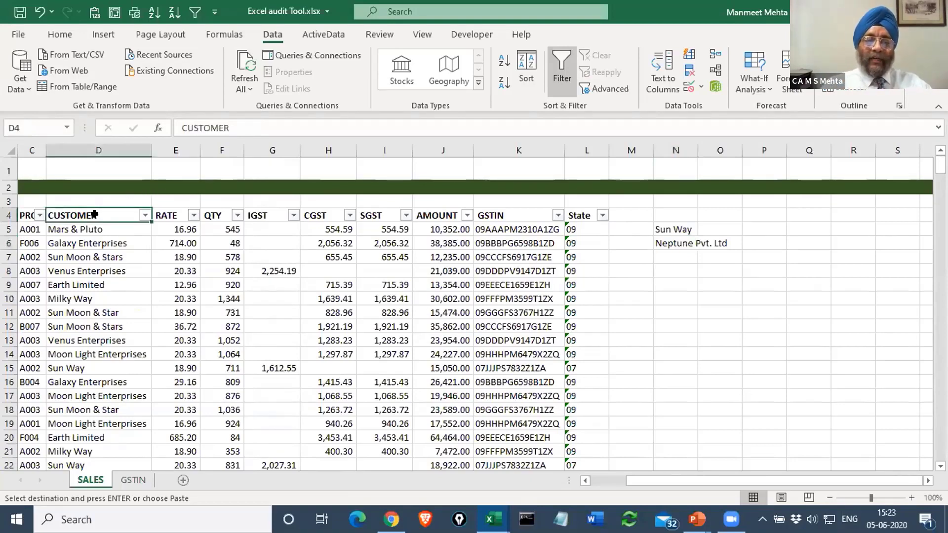
{"action": "key", "text": "ctrl+c"}
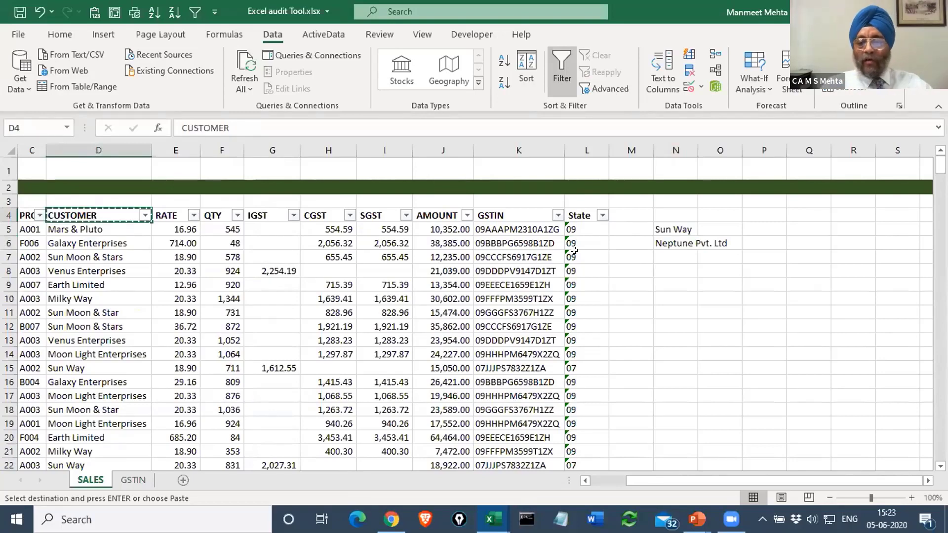
{"action": "left_click", "coordinate": [664, 208]}
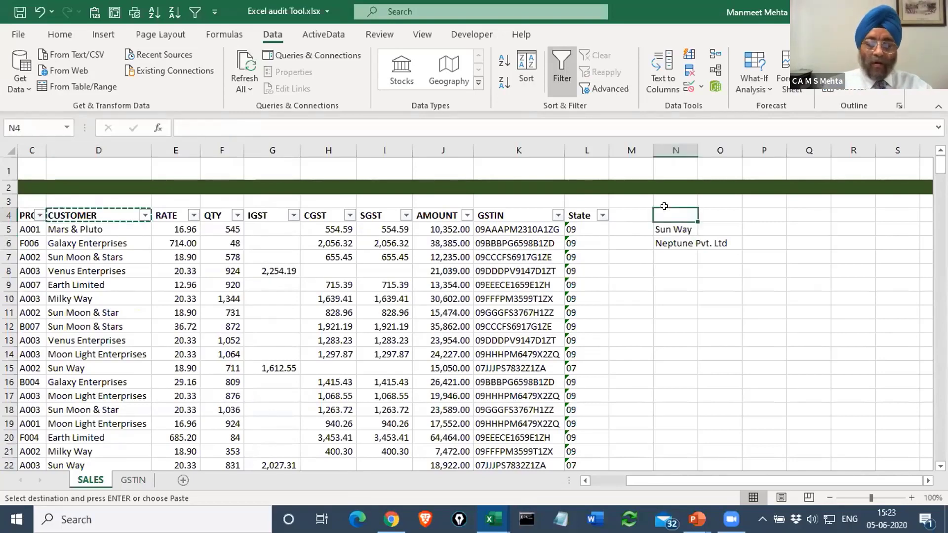
{"action": "key", "text": "ctrl+v"}
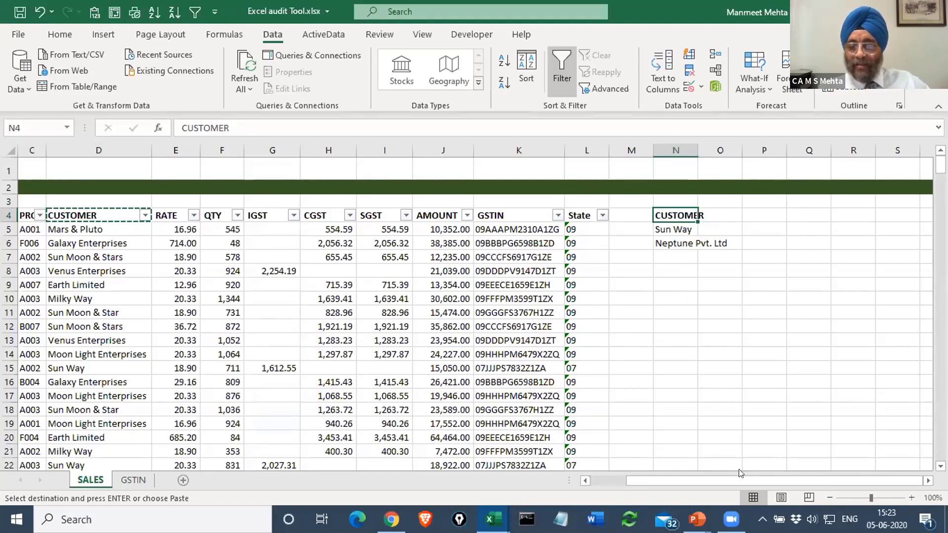
Start an Advanced Filter on the sales list $A$4:$L$364 with SALES!$N$4:$N$6 as the criteria range.
{"action": "left_click", "coordinate": [928, 482]}
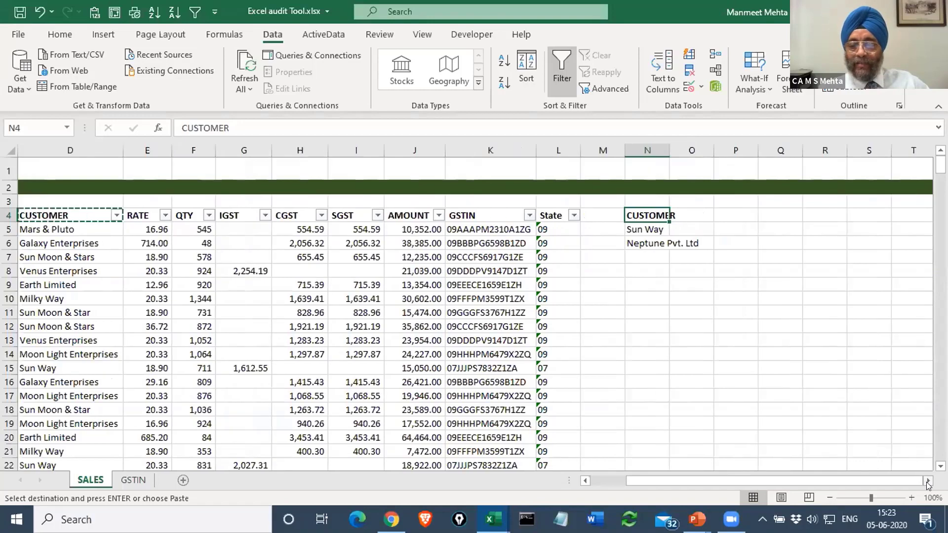
{"action": "left_click", "coordinate": [928, 482]}
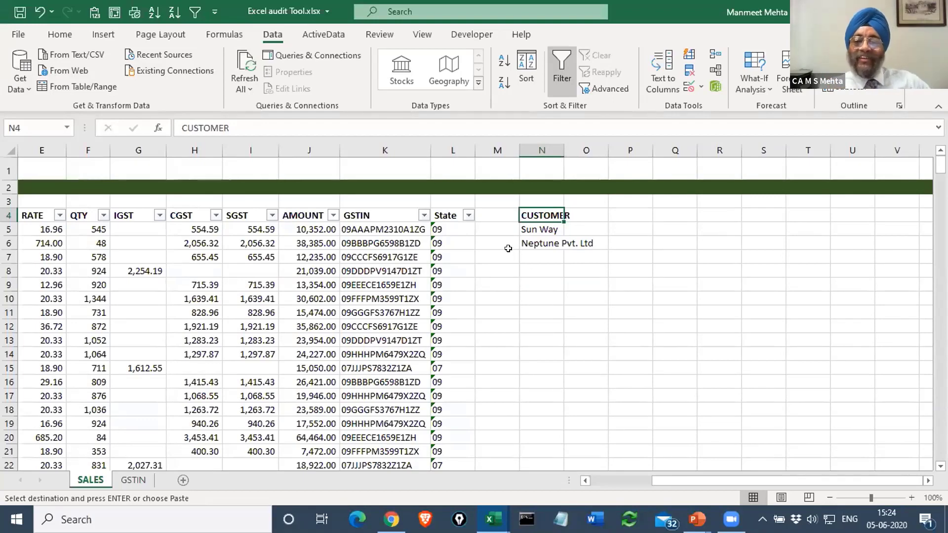
{"action": "left_click", "coordinate": [321, 271]}
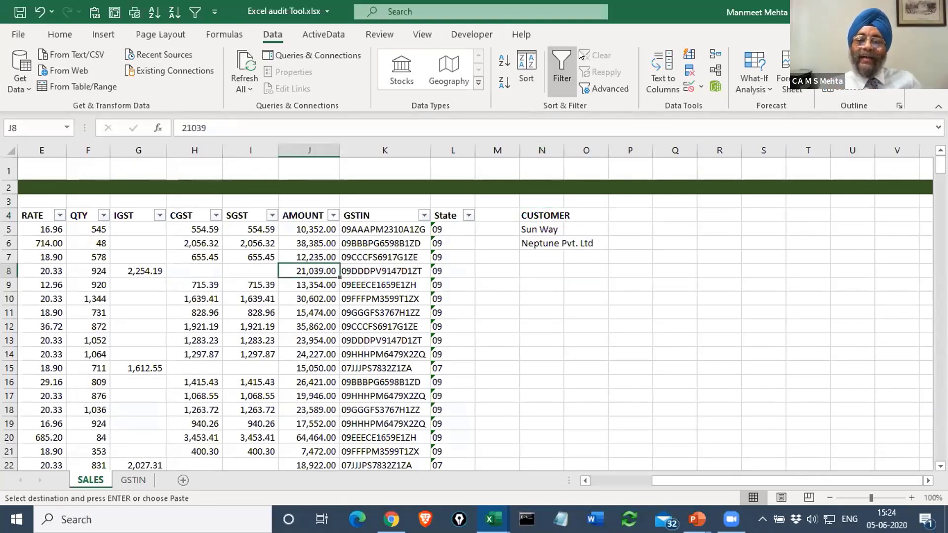
{"action": "left_click", "coordinate": [607, 88]}
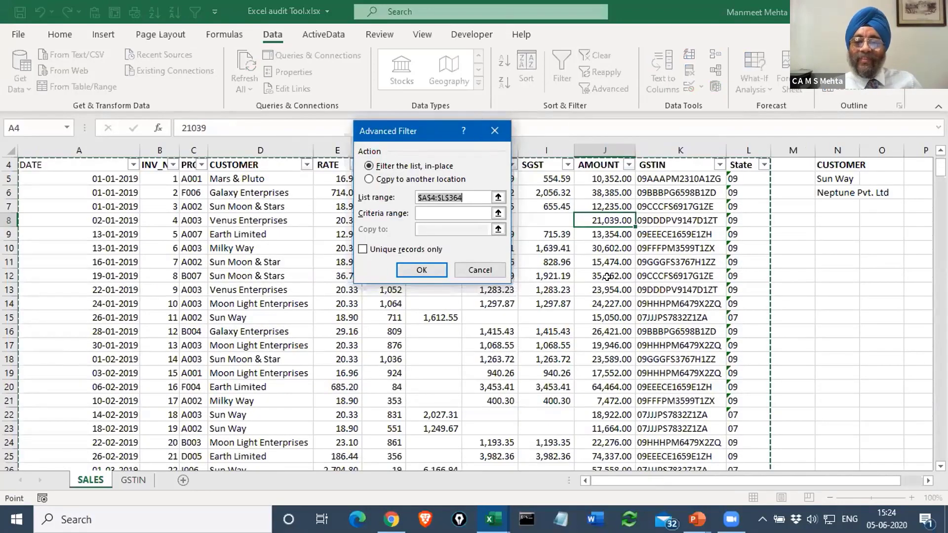
{"action": "left_click_drag", "start_coordinate": [737, 482], "coordinate": [803, 483]}
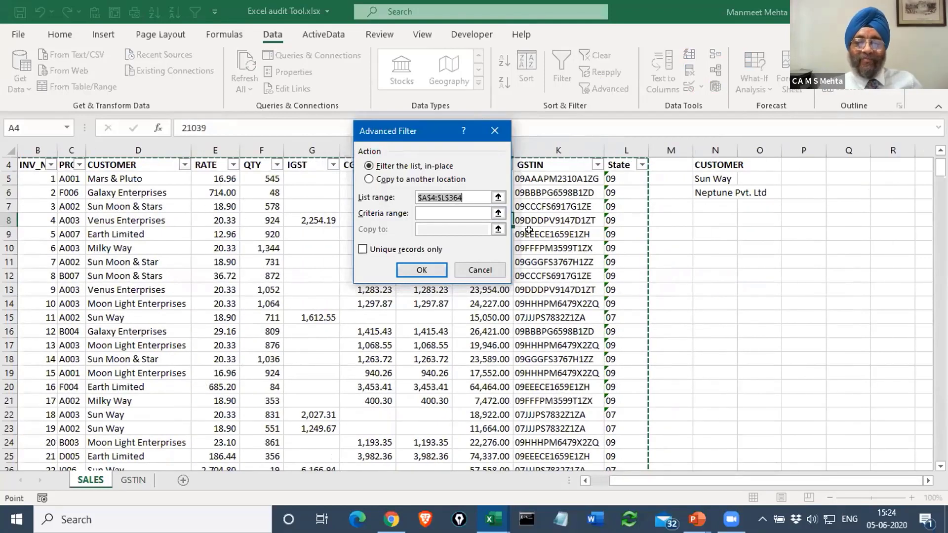
{"action": "left_click", "coordinate": [417, 212]}
{"action": "left_click", "coordinate": [418, 212]}
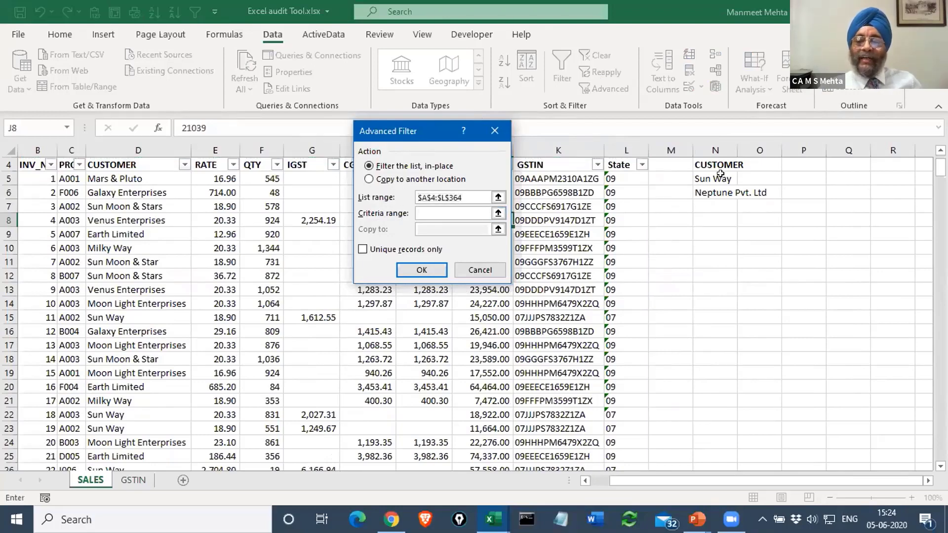
{"action": "left_click_drag", "start_coordinate": [713, 161], "coordinate": [714, 190]}
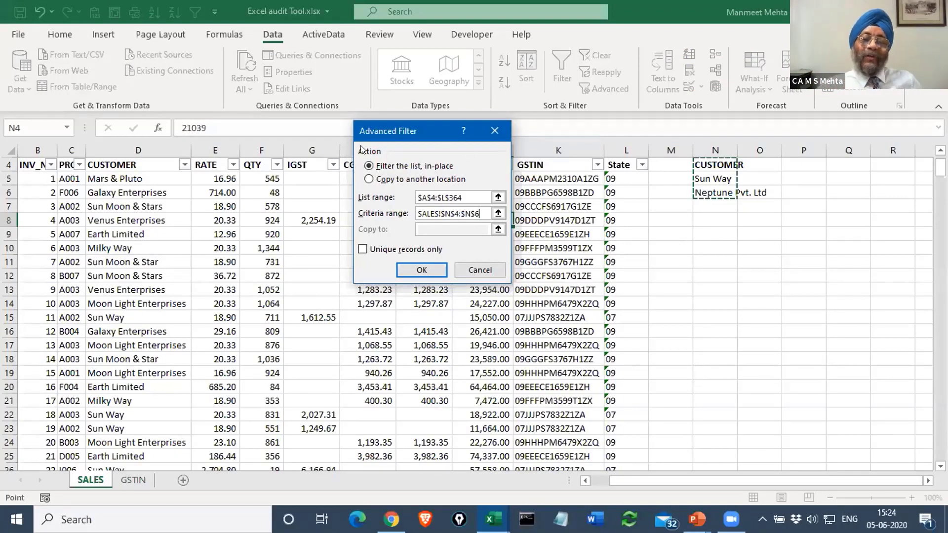
Set the Advanced Filter to copy its results to another location, SALES!$P$4, and run it.
{"action": "left_click", "coordinate": [368, 181]}
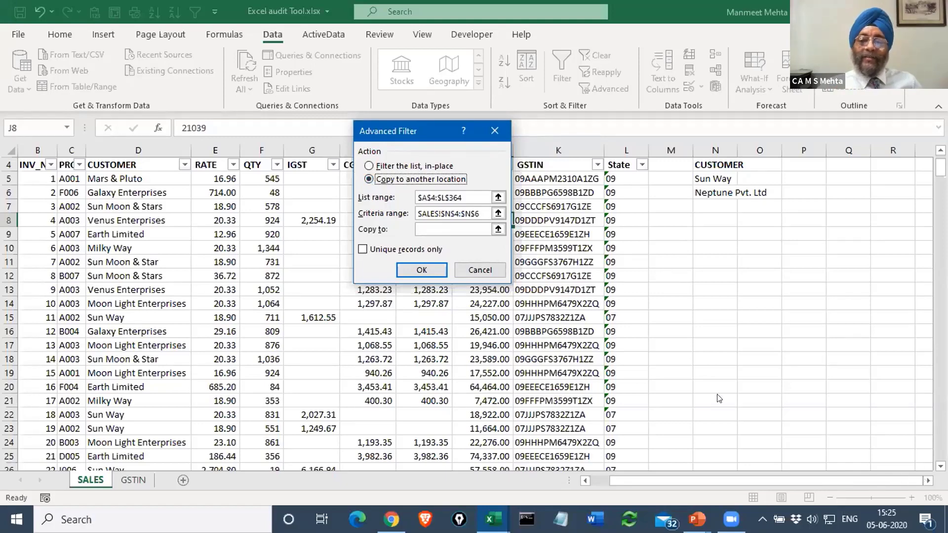
{"action": "left_click", "coordinate": [432, 227]}
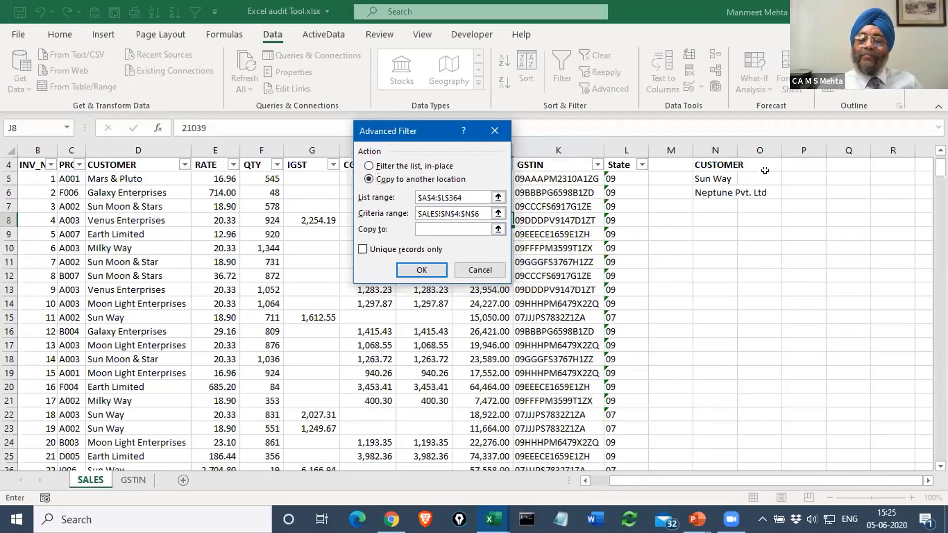
{"action": "left_click", "coordinate": [784, 161]}
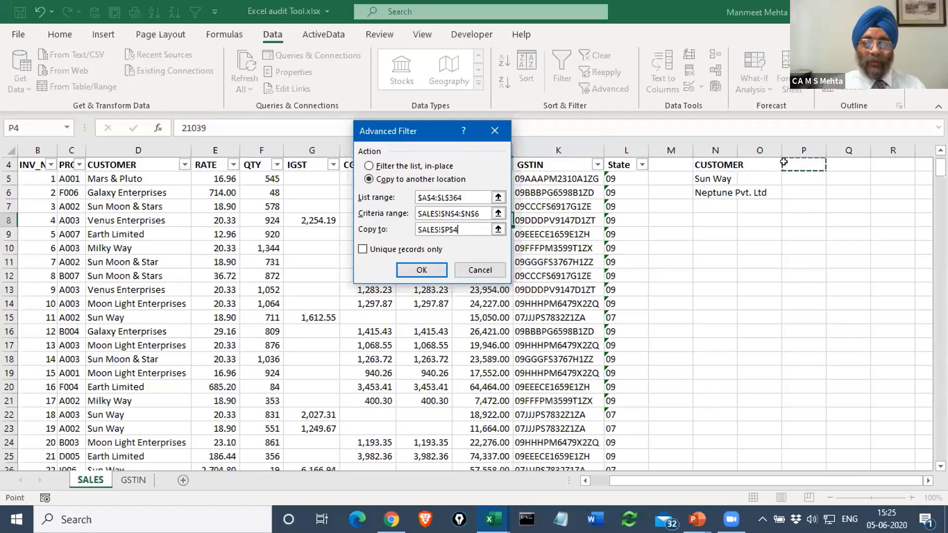
{"action": "left_click", "coordinate": [422, 270]}
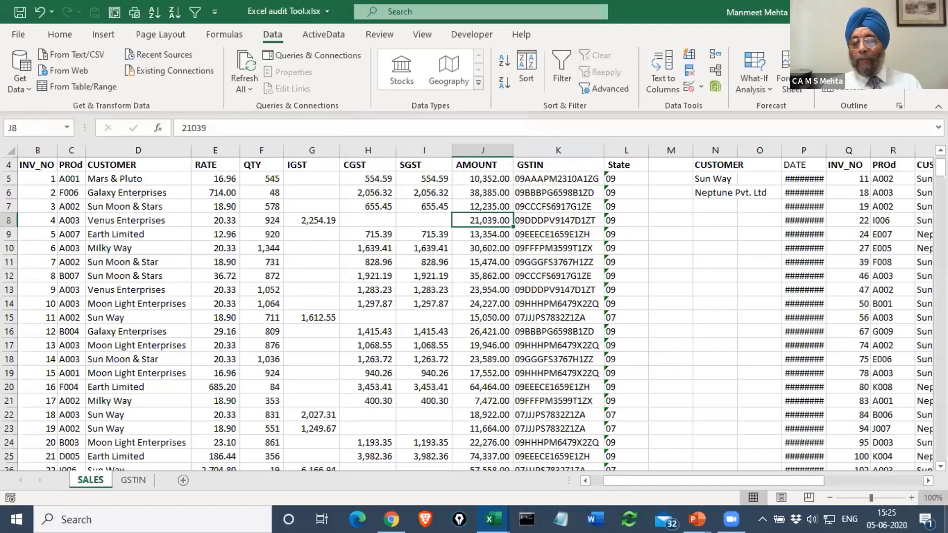
Autofit the widths of columns P to AA holding the extracted records.
{"action": "left_click_drag", "start_coordinate": [927, 482], "coordinate": [928, 483]}
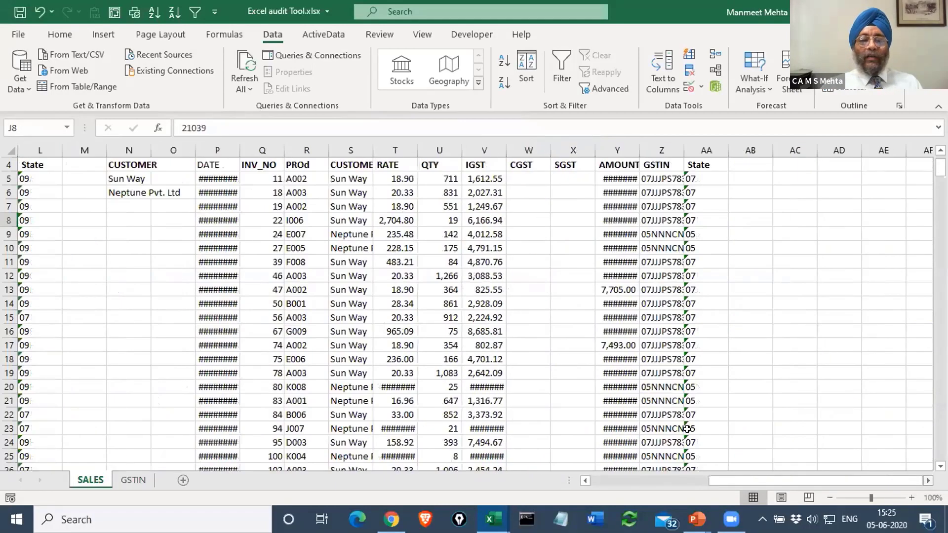
{"action": "left_click", "coordinate": [215, 149]}
{"action": "left_click_drag", "start_coordinate": [215, 149], "coordinate": [706, 149]}
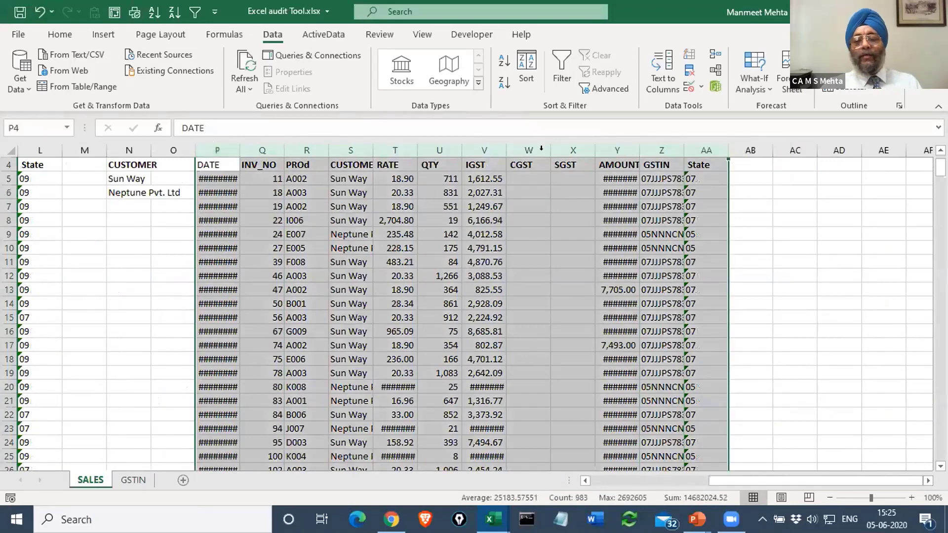
{"action": "left_click_drag", "start_coordinate": [238, 148], "coordinate": [237, 148]}
{"action": "double_click", "coordinate": [238, 148]}
{"action": "left_click", "coordinate": [380, 220]}
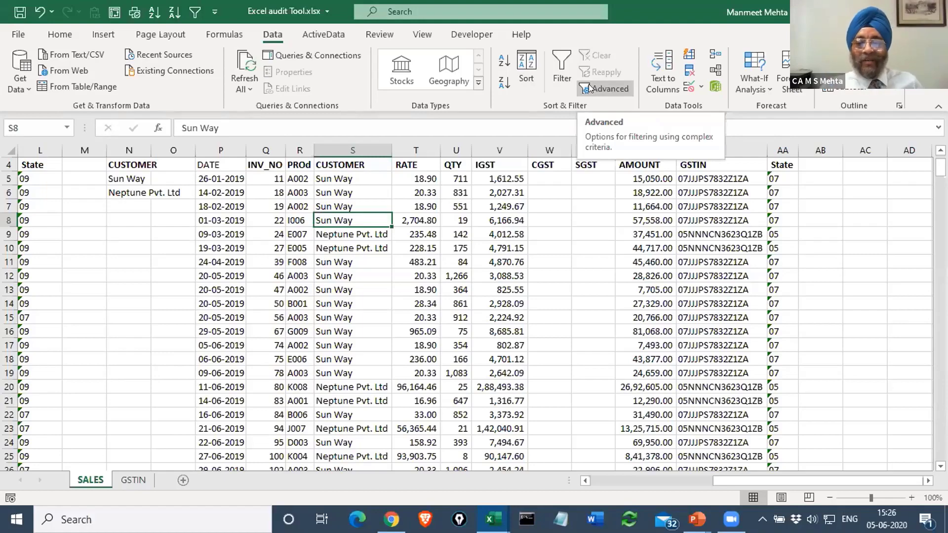
Return to the start of the sales list and switch to the PowerPoint slide show.
{"action": "left_click_drag", "start_coordinate": [769, 482], "coordinate": [493, 479]}
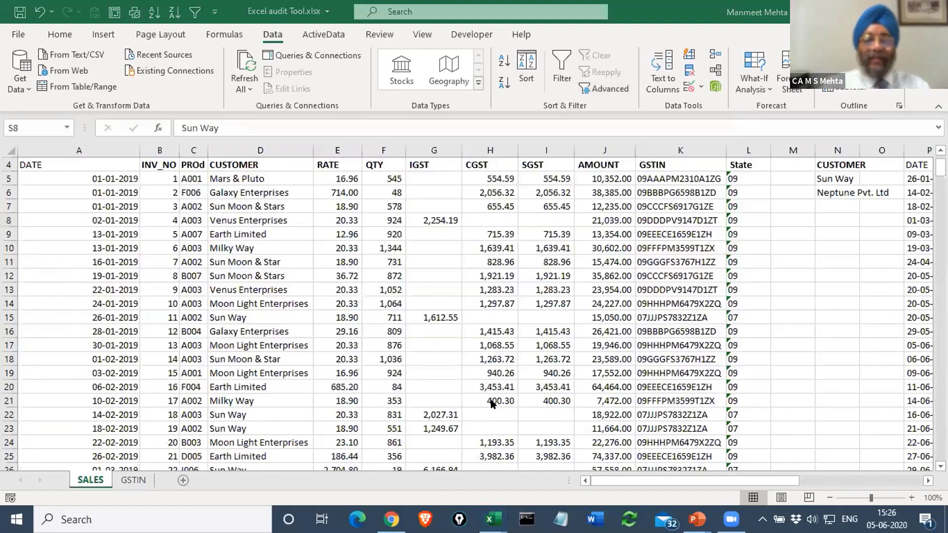
{"action": "key", "text": "alt+Tab"}
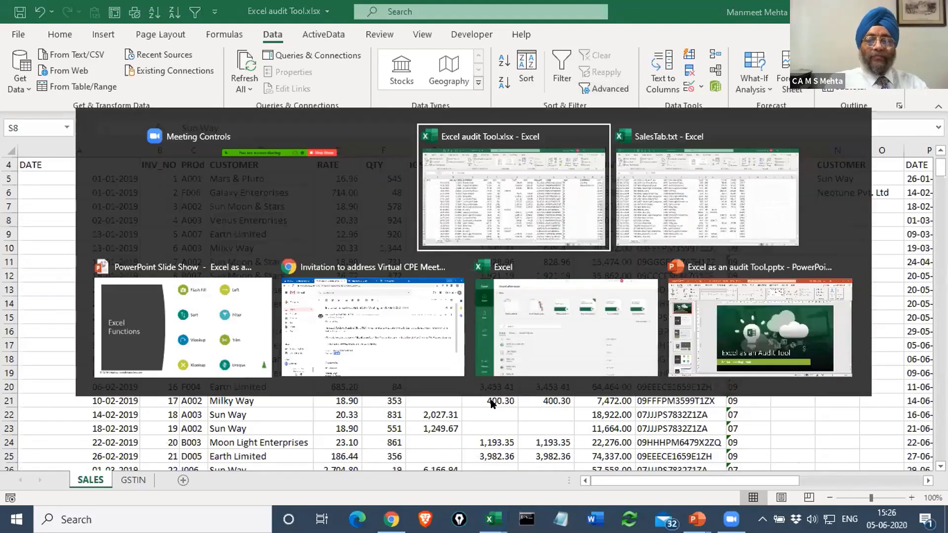
{"action": "key", "text": "alt+Tab"}
{"action": "key", "text": "alt+Tab"}
{"action": "key", "text": "alt+Tab"}
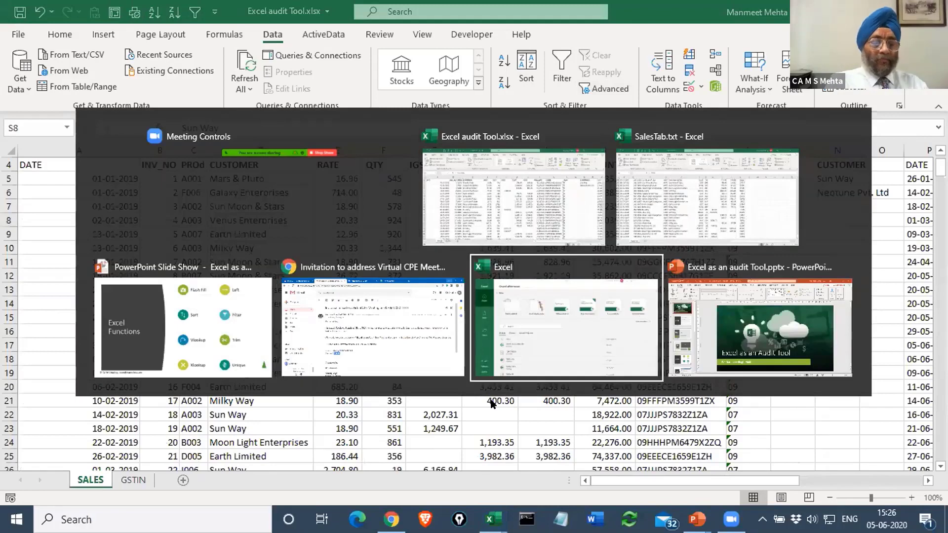
{"action": "key", "text": "alt+Tab"}
{"action": "key", "text": "alt+Tab"}
{"action": "key", "text": "alt+Tab"}
{"action": "key", "text": "alt+Tab"}
{"action": "key", "text": "alt+Tab"}
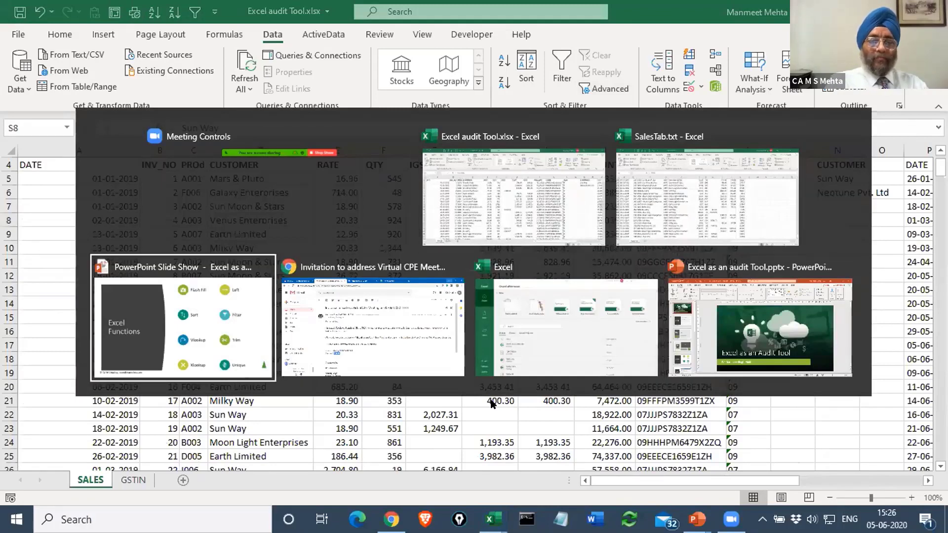
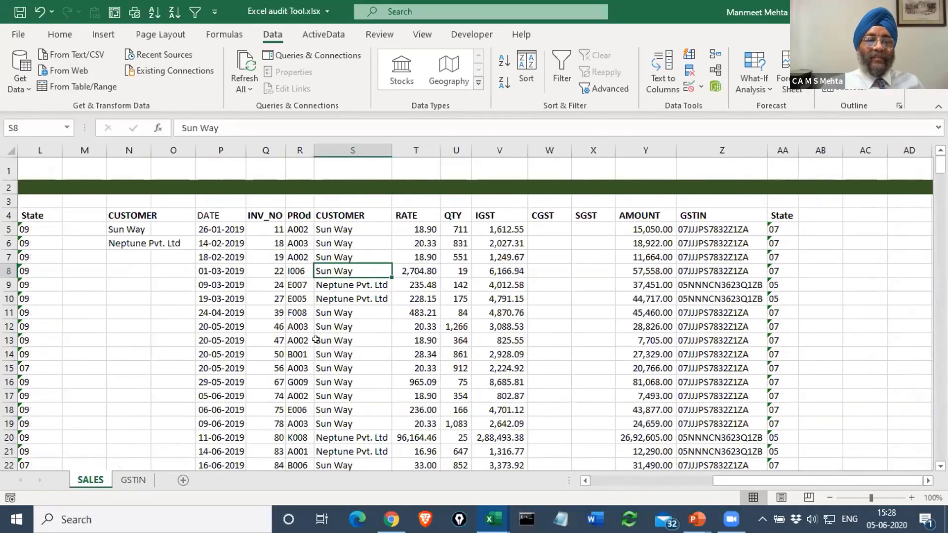
Delete columns N to AA containing the filter criteria and the extracted records.
{"action": "left_click_drag", "start_coordinate": [128, 151], "coordinate": [770, 175]}
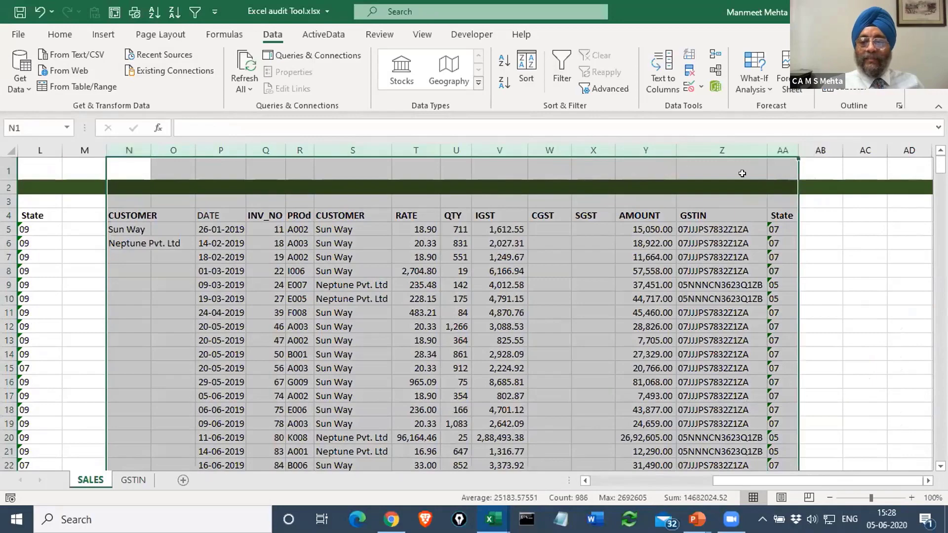
{"action": "right_click", "coordinate": [502, 152]}
{"action": "left_click", "coordinate": [530, 299]}
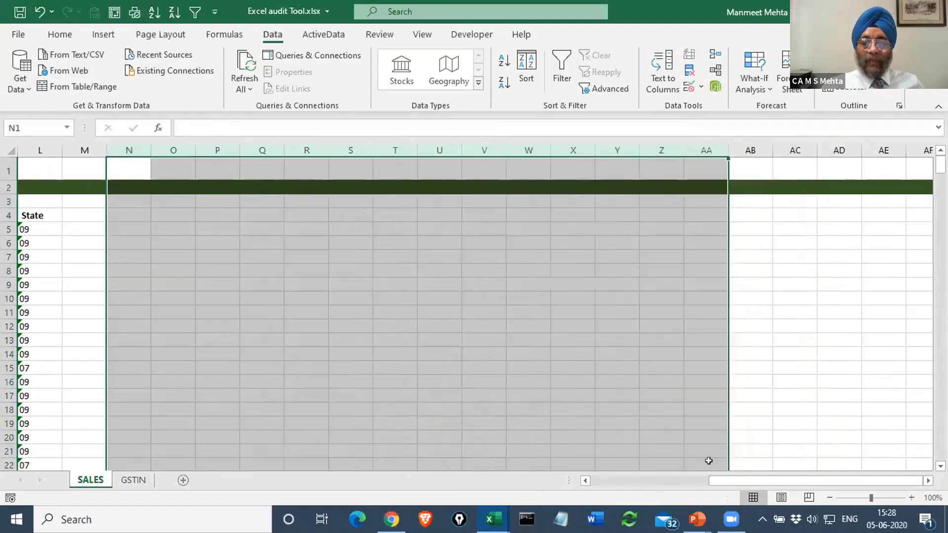
{"action": "left_click_drag", "start_coordinate": [749, 480], "coordinate": [493, 477]}
{"action": "left_click", "coordinate": [226, 284]}
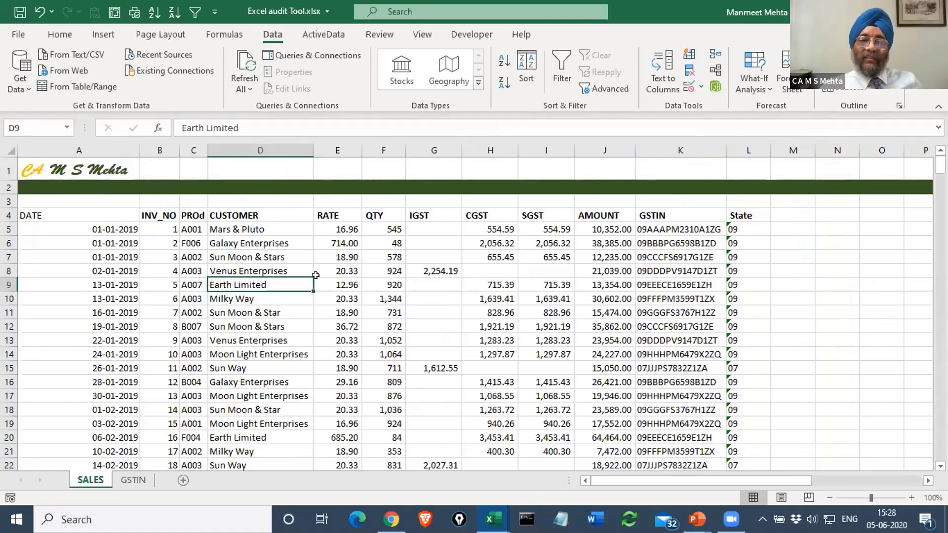
Convert the sales list $A$4:$L$364 into a table with headers.
{"action": "scroll", "coordinate": [316, 275], "scroll_direction": "down", "scroll_amount": 7}
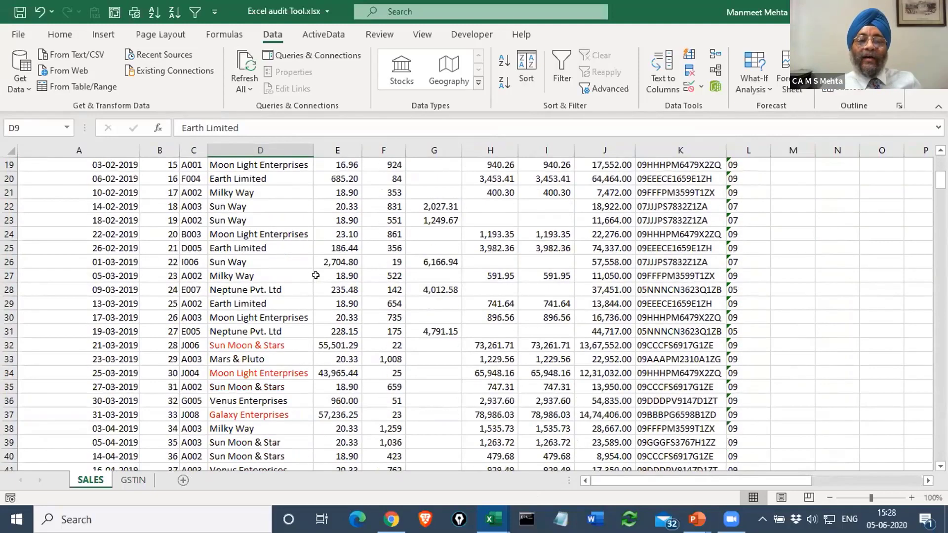
{"action": "scroll", "coordinate": [315, 275], "scroll_direction": "down", "scroll_amount": 1}
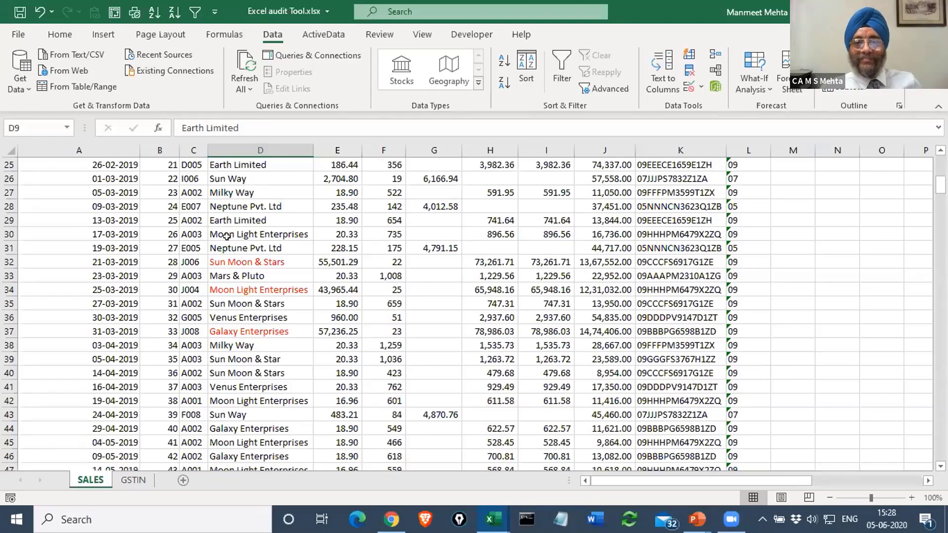
{"action": "scroll", "coordinate": [226, 236], "scroll_direction": "up", "scroll_amount": 8}
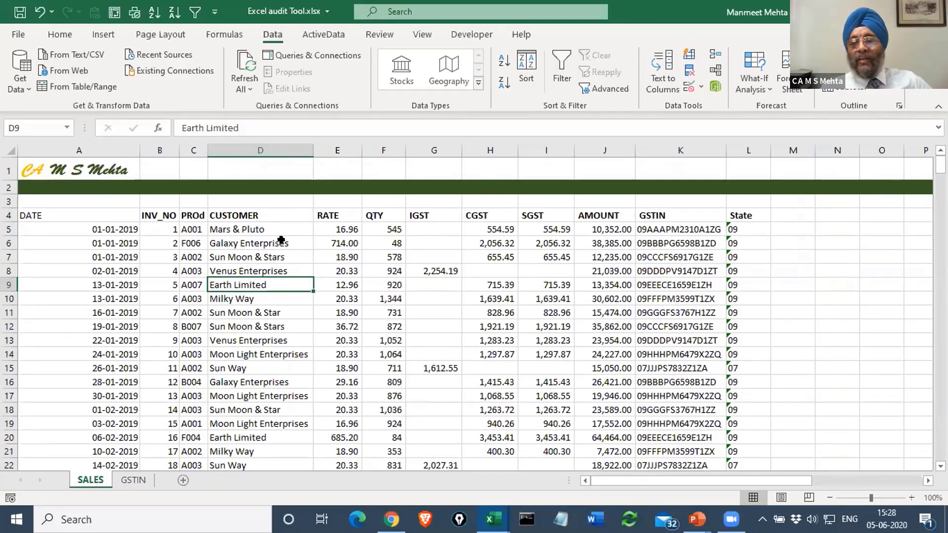
{"action": "left_click", "coordinate": [103, 36]}
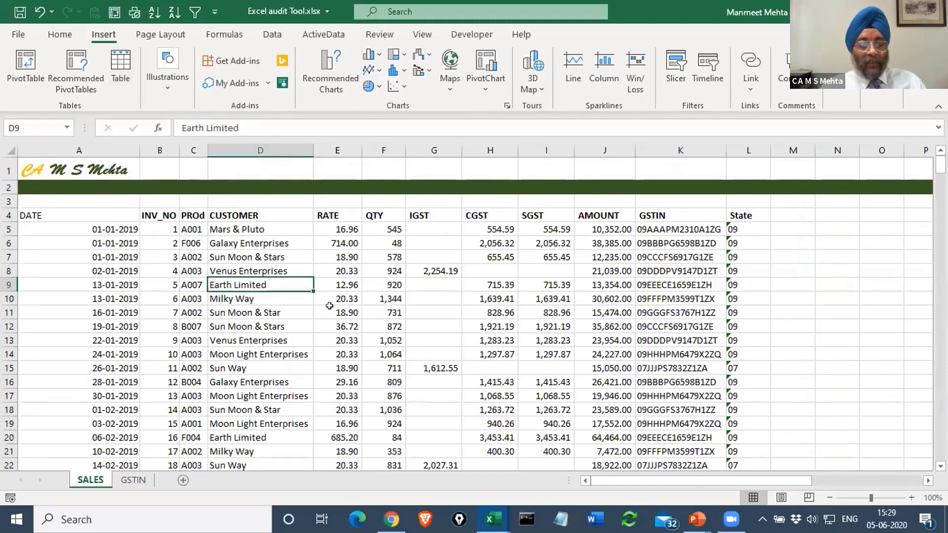
{"action": "key", "text": "ctrl+t"}
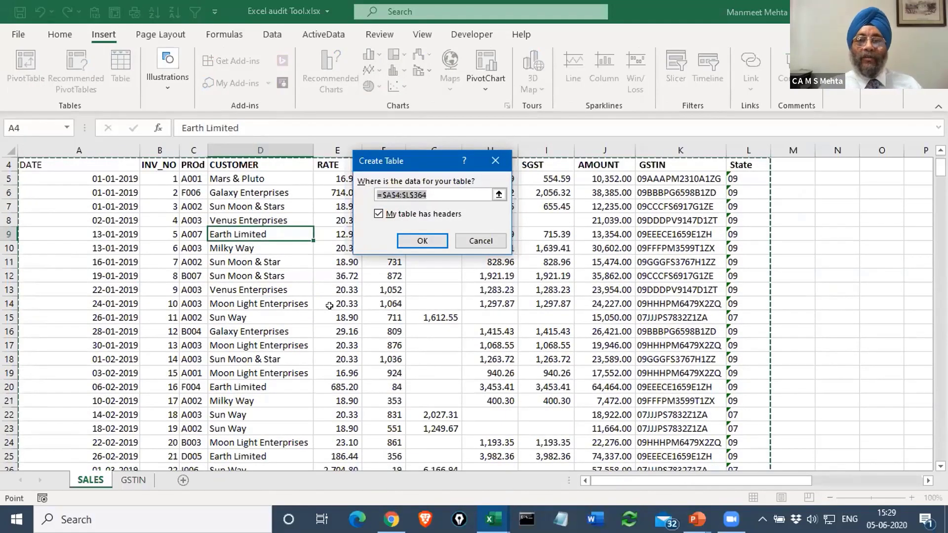
{"action": "left_click", "coordinate": [422, 246]}
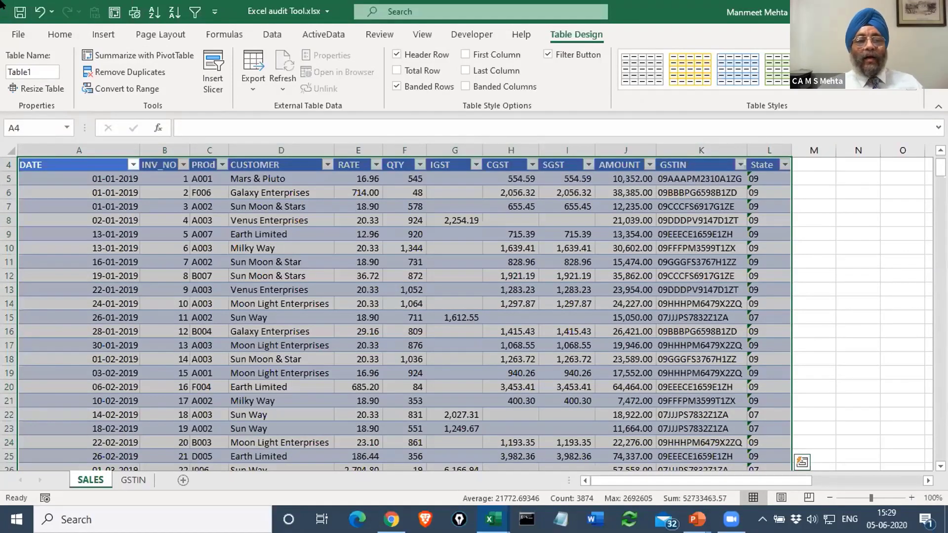
Rename the new table as Sles.
{"action": "left_click", "coordinate": [40, 67]}
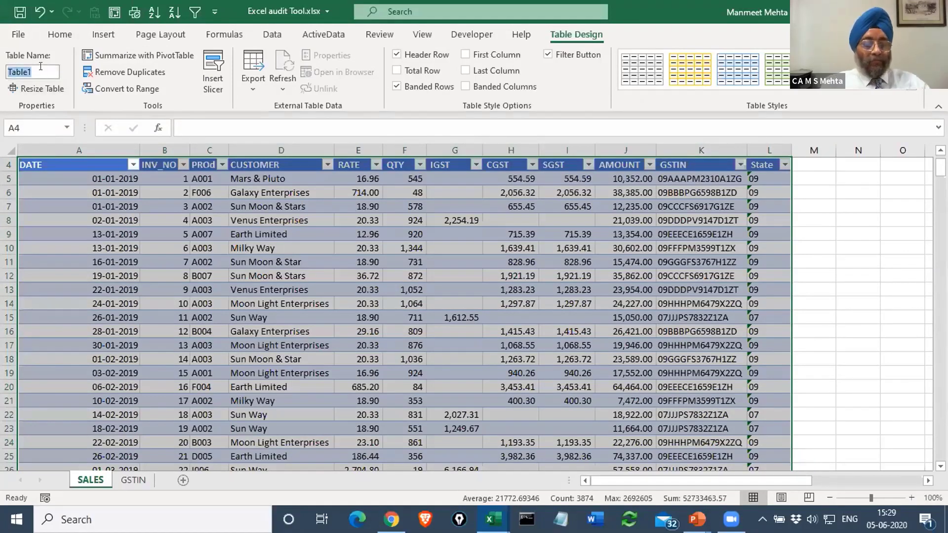
{"action": "type", "text": "Sles"}
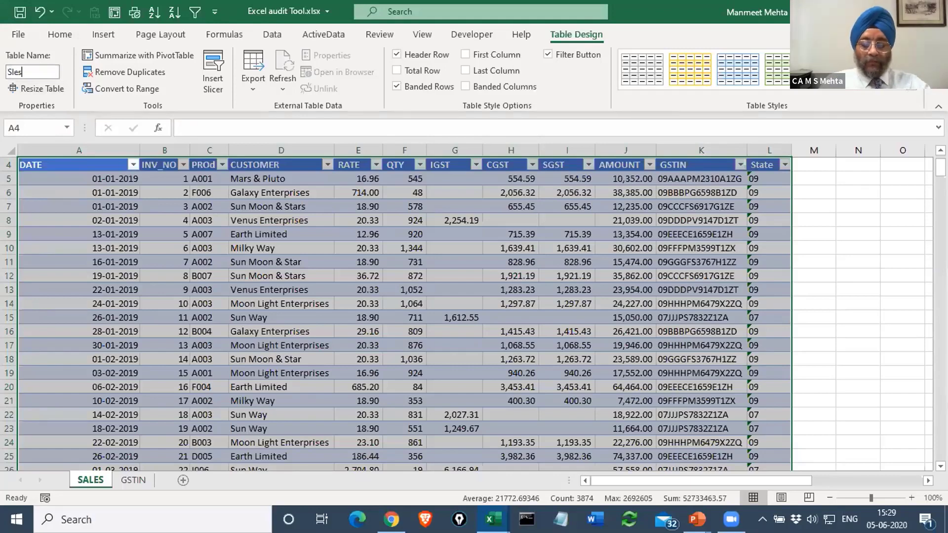
{"action": "key", "text": "Return"}
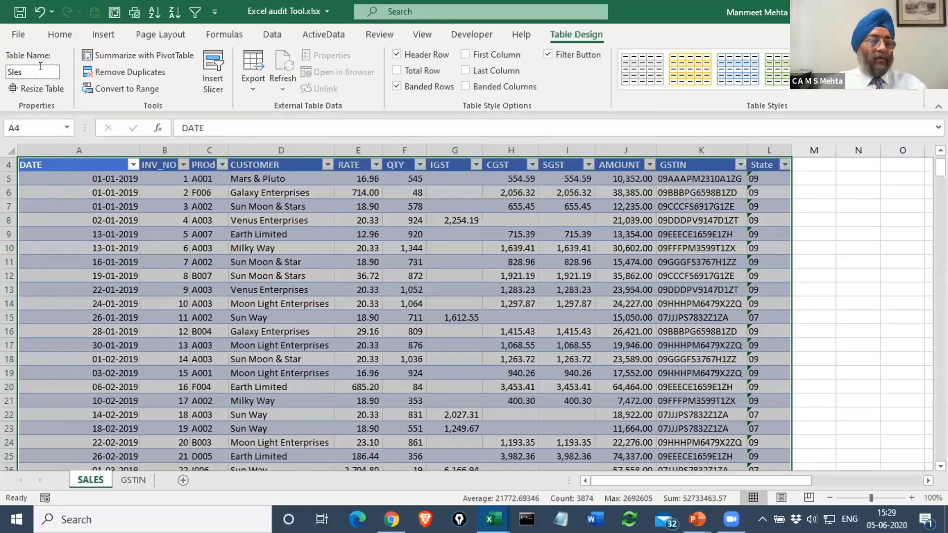
Clear the DATE heading in cell A4 and look through the table's rows.
{"action": "key", "text": "BackSpace"}
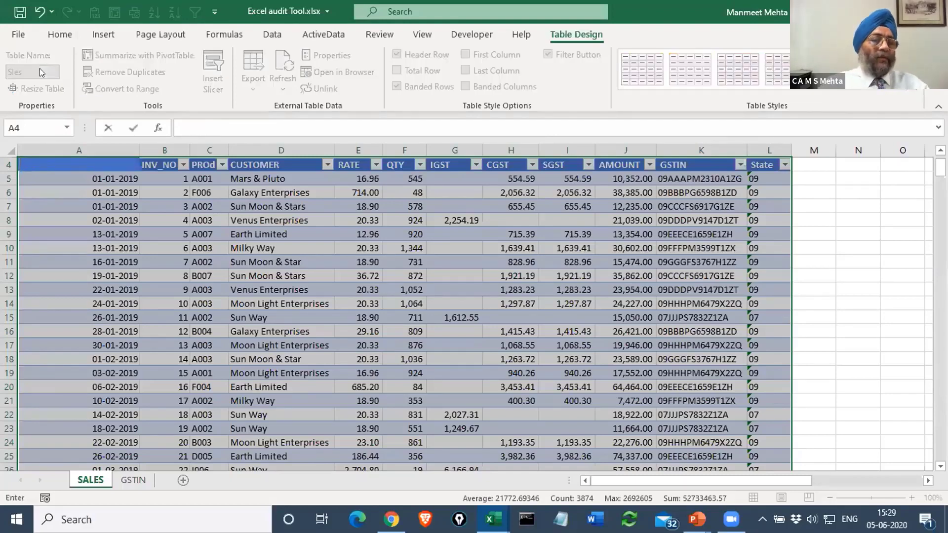
{"action": "scroll", "coordinate": [285, 242], "scroll_direction": "up", "scroll_amount": 1}
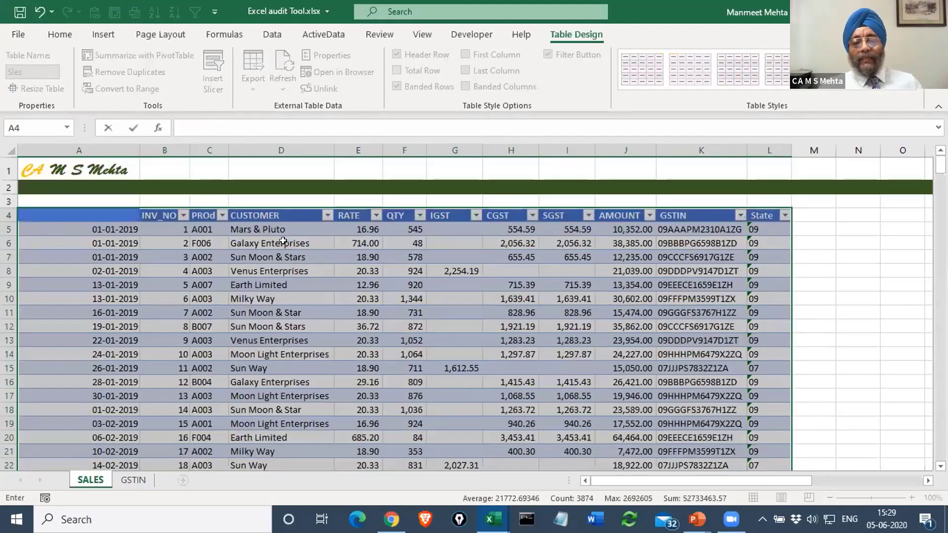
{"action": "scroll", "coordinate": [283, 240], "scroll_direction": "down", "scroll_amount": 8}
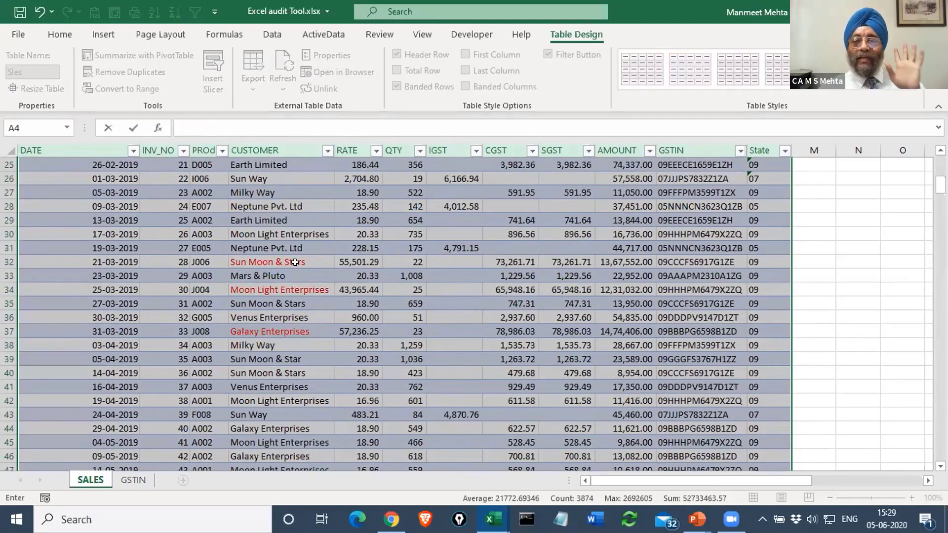
{"action": "scroll", "coordinate": [295, 262], "scroll_direction": "down", "scroll_amount": 18}
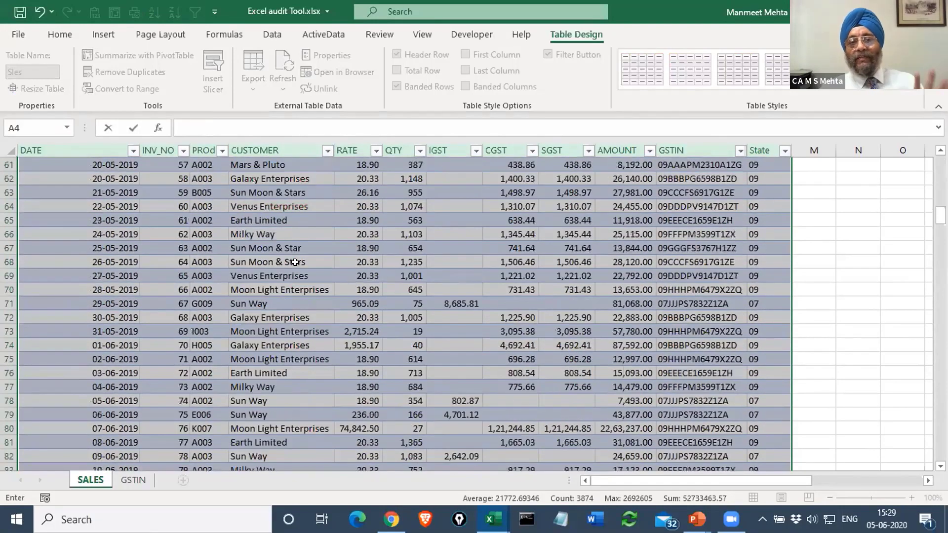
{"action": "scroll", "coordinate": [295, 262], "scroll_direction": "up", "scroll_amount": 20}
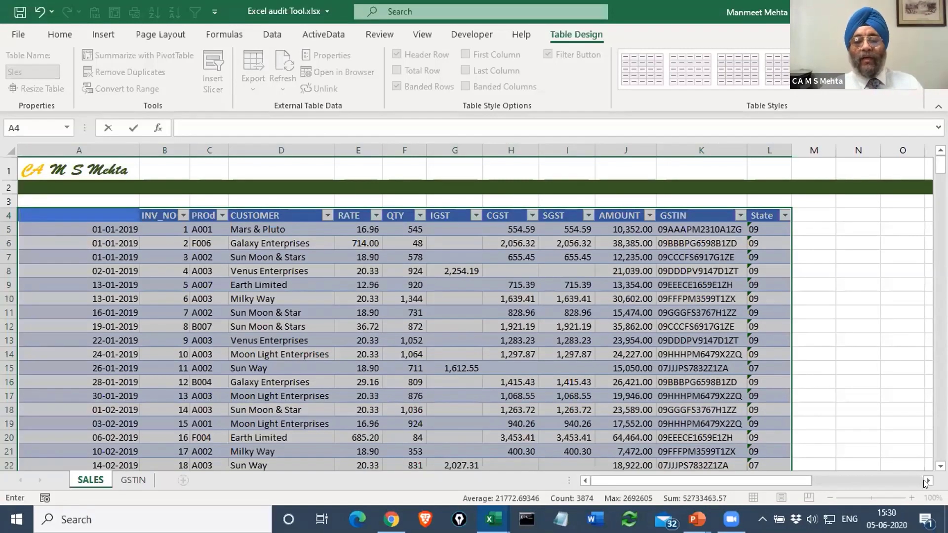
{"action": "left_click", "coordinate": [504, 336]}
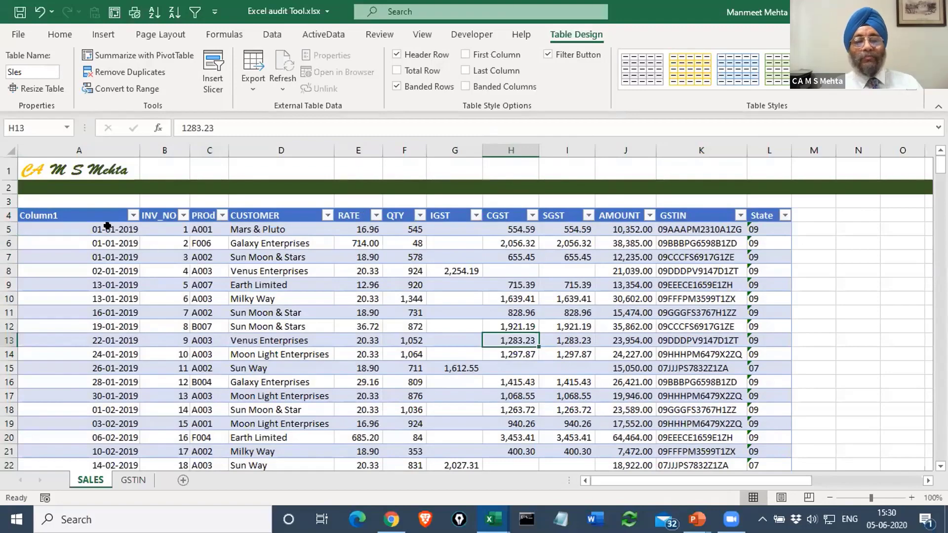
Add a total row to the table and set its AMOUNT cell to Sum.
{"action": "left_click", "coordinate": [11, 150]}
{"action": "left_click", "coordinate": [407, 255]}
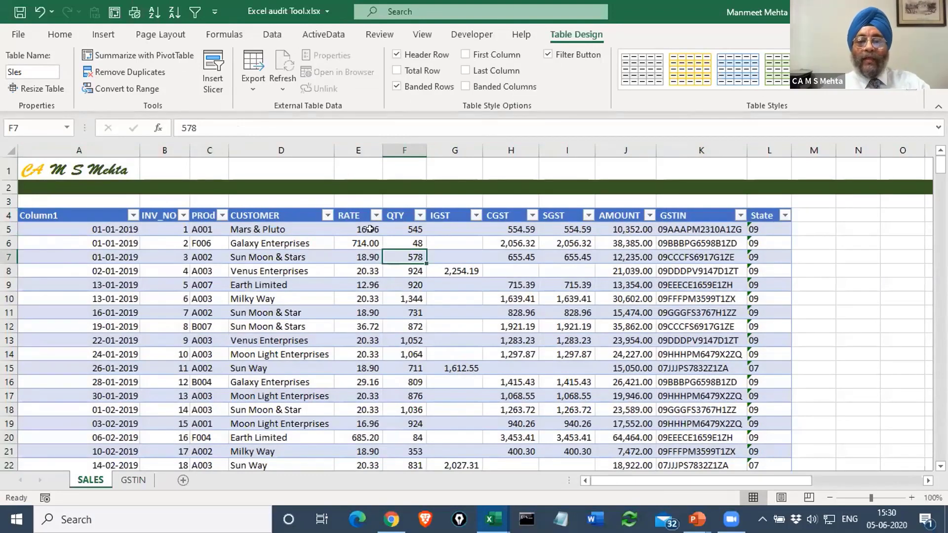
{"action": "left_click", "coordinate": [395, 70]}
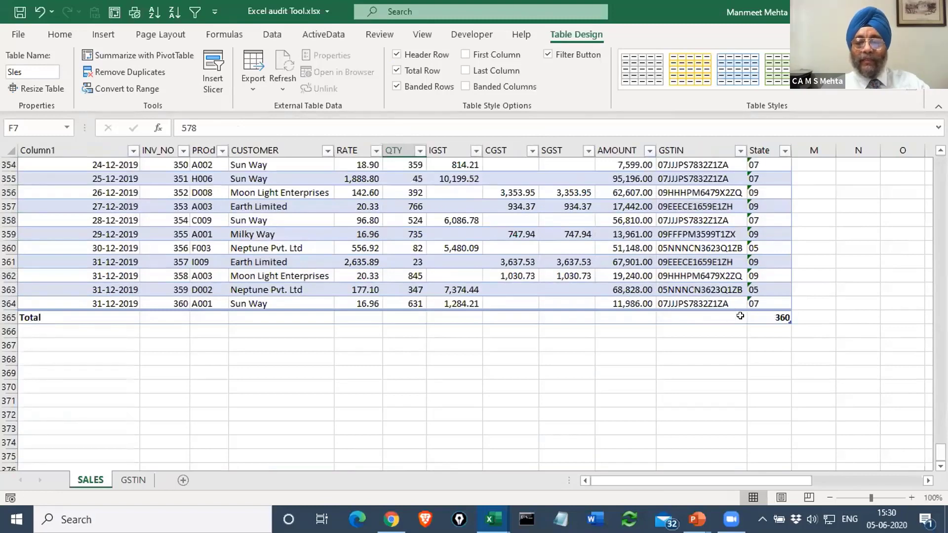
{"action": "left_click", "coordinate": [638, 311]}
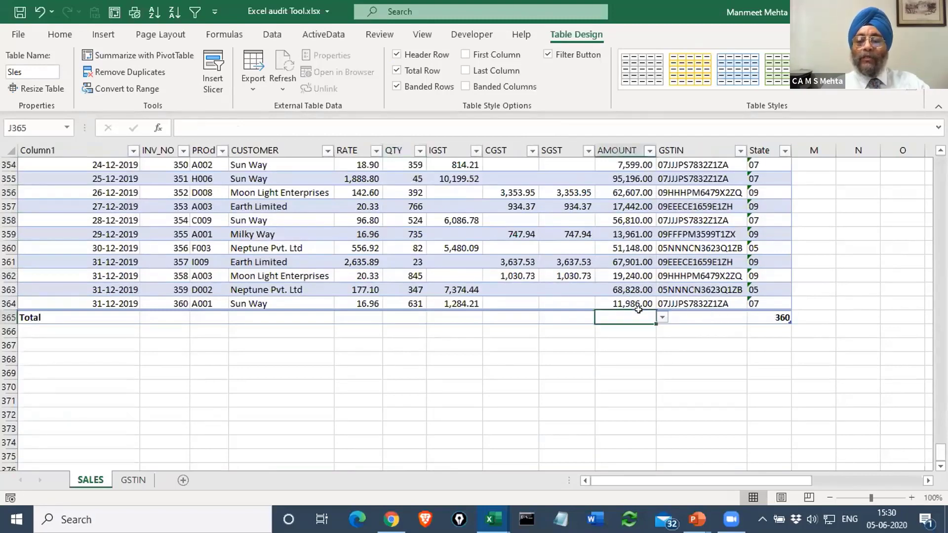
{"action": "left_click", "coordinate": [662, 318]}
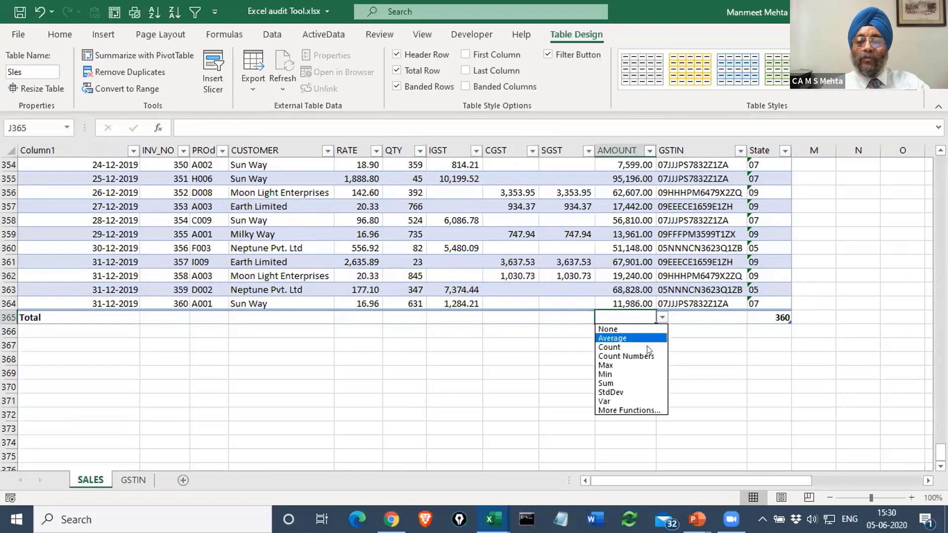
{"action": "left_click", "coordinate": [625, 383]}
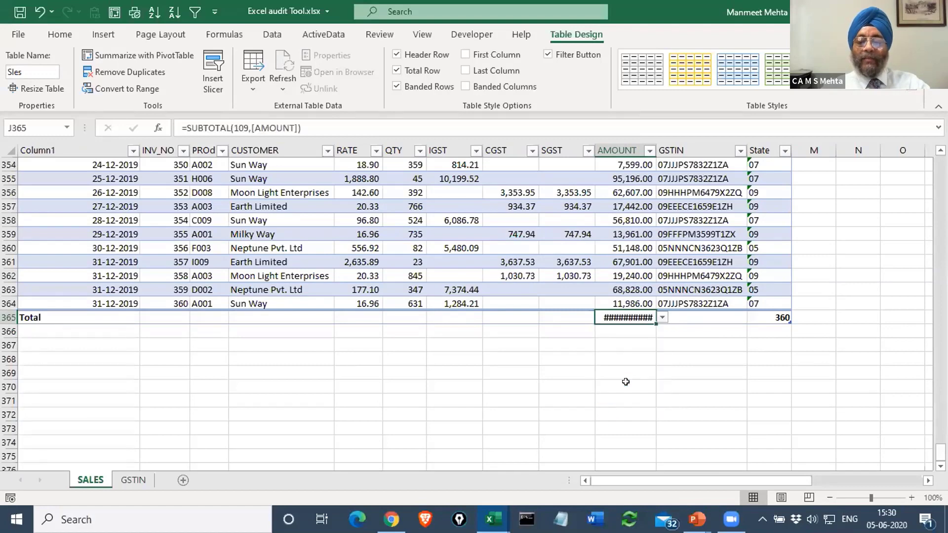
Widen the AMOUNT column to fit its total and remove the total row from the table.
{"action": "double_click", "coordinate": [656, 150]}
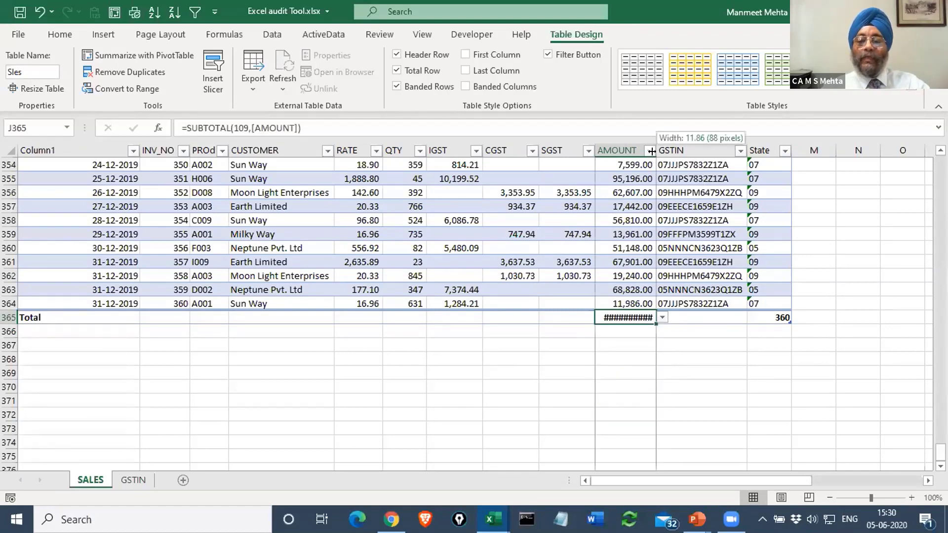
{"action": "left_click", "coordinate": [564, 318]}
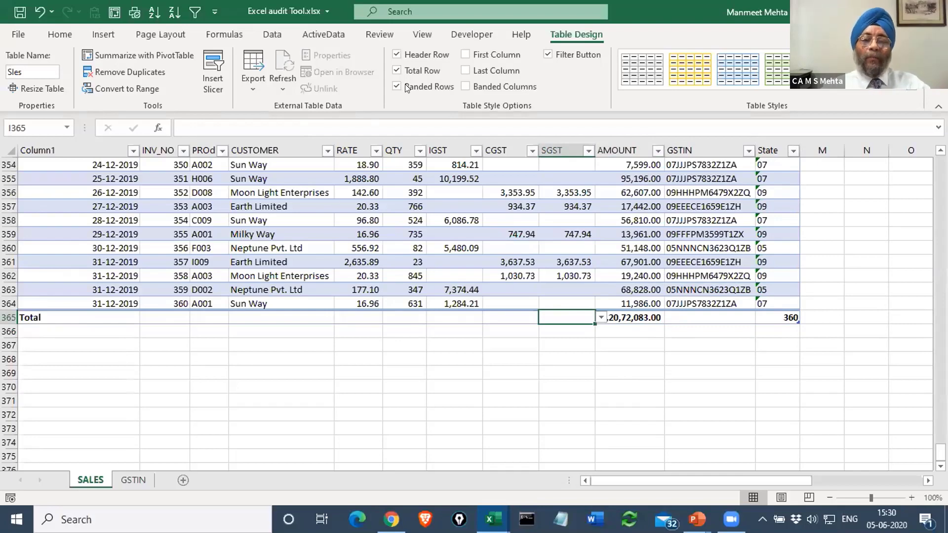
{"action": "left_click", "coordinate": [394, 67]}
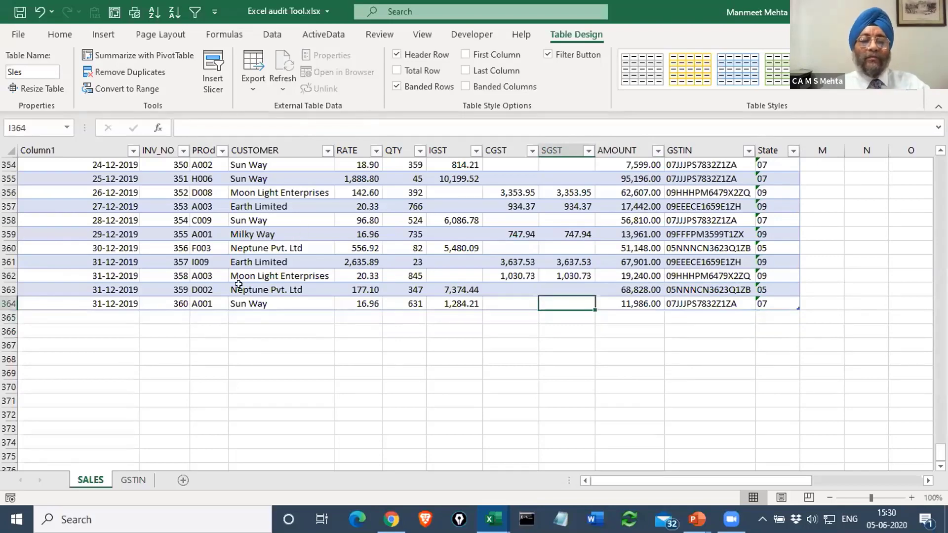
Enter the date 31-12-2019 in cell A365 directly below the table and undo the table's automatic expansion.
{"action": "left_click", "coordinate": [116, 313]}
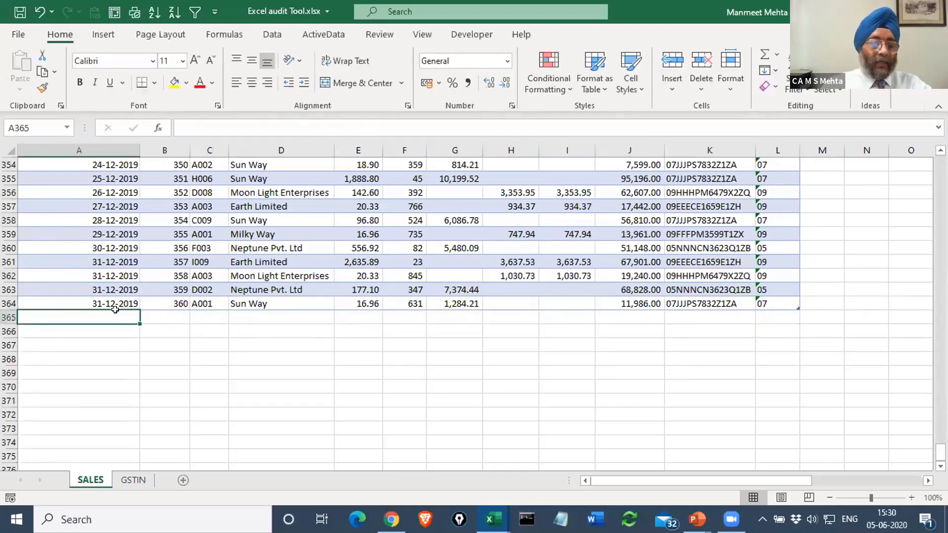
{"action": "type", "text": "31-12"}
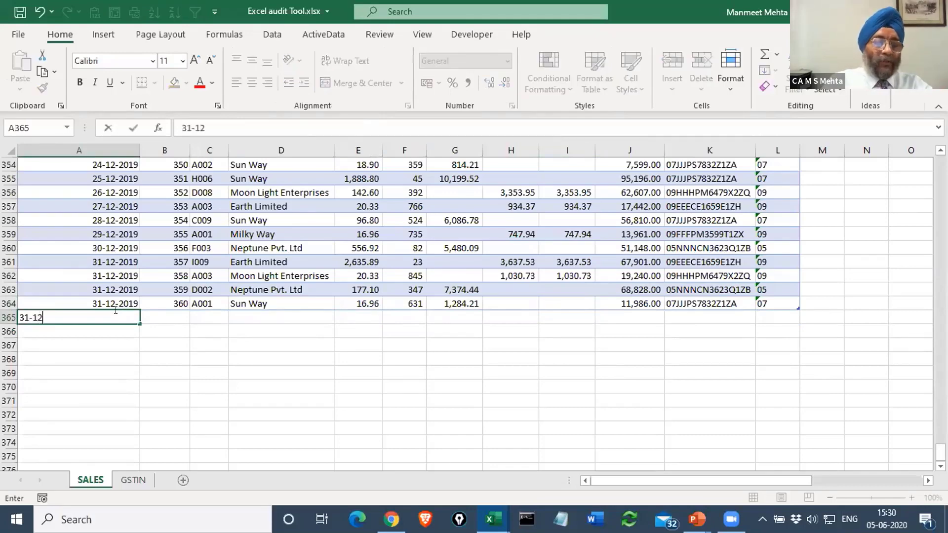
{"action": "type", "text": "-"}
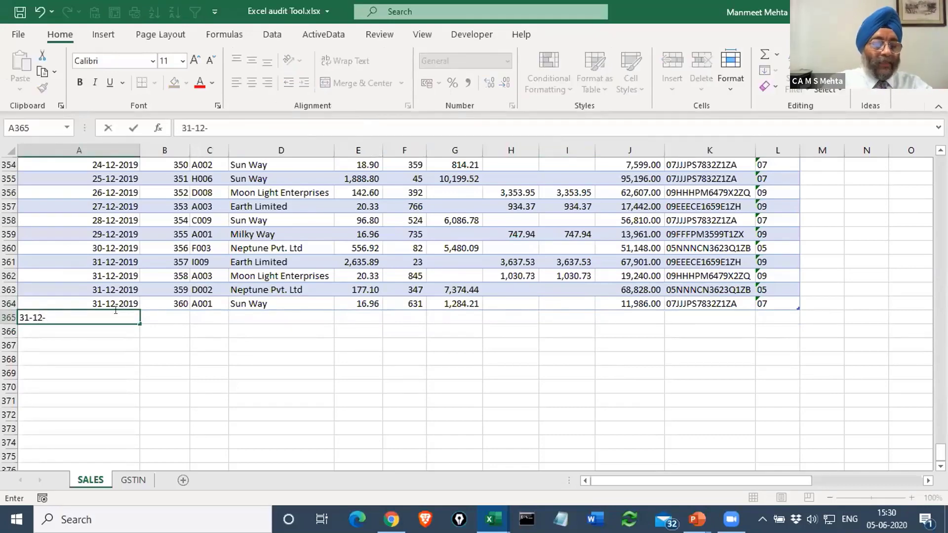
{"action": "type", "text": "2019"}
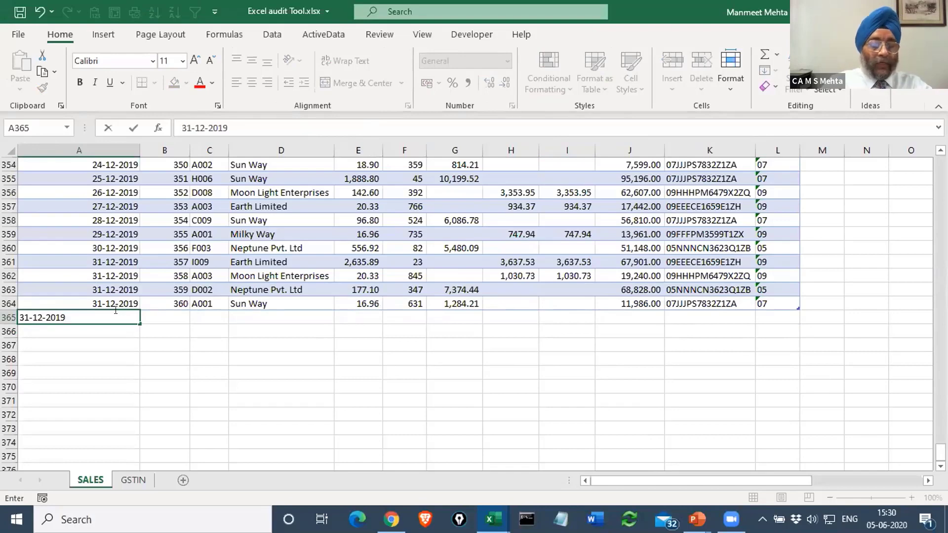
{"action": "key", "text": "Return"}
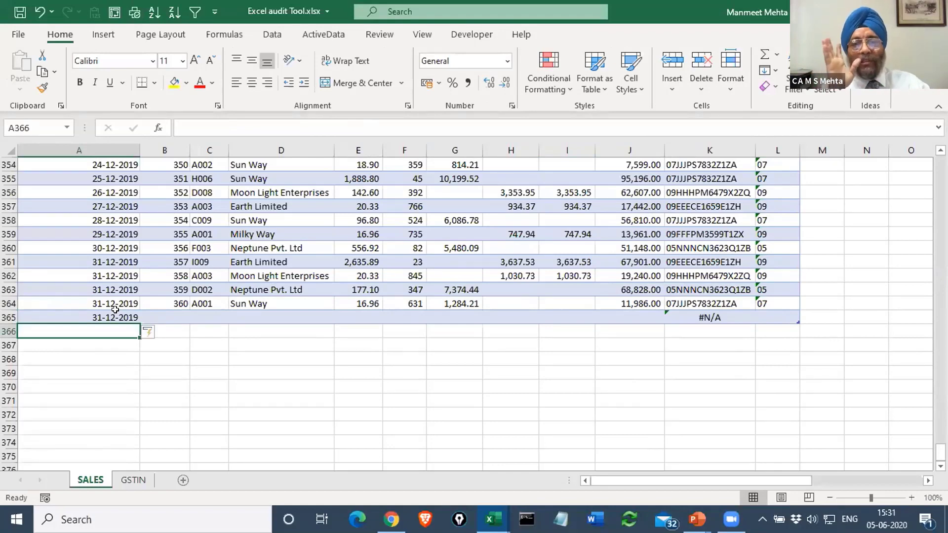
{"action": "key", "text": "ctrl+z"}
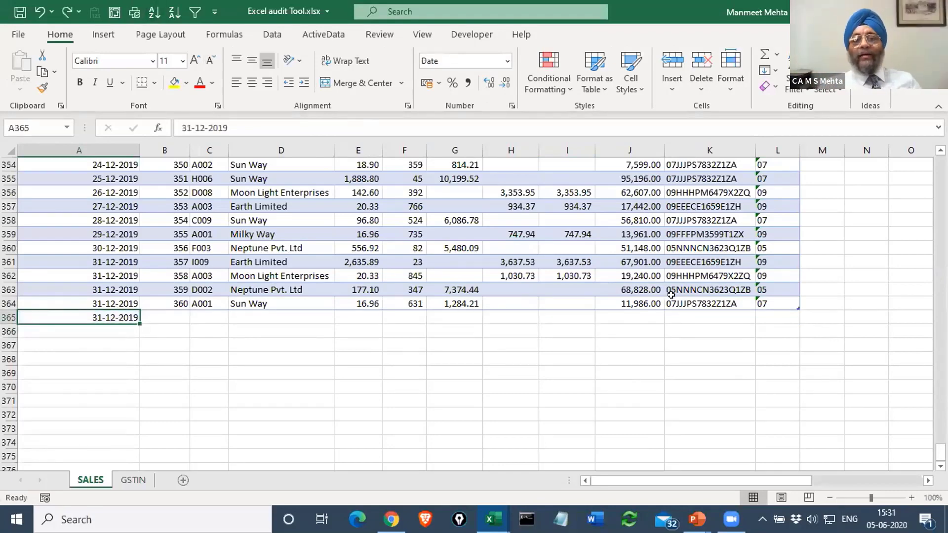
Create a PivotTable from the Sles table on a new worksheet.
{"action": "scroll", "coordinate": [665, 298], "scroll_direction": "up", "scroll_amount": 10}
{"action": "scroll", "coordinate": [665, 298], "scroll_direction": "up", "scroll_amount": 20}
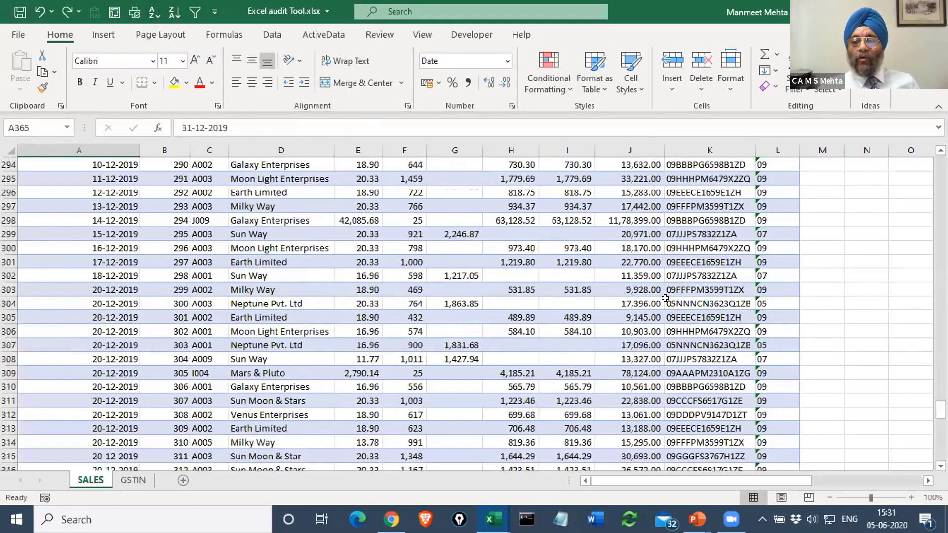
{"action": "scroll", "coordinate": [666, 298], "scroll_direction": "up", "scroll_amount": 20}
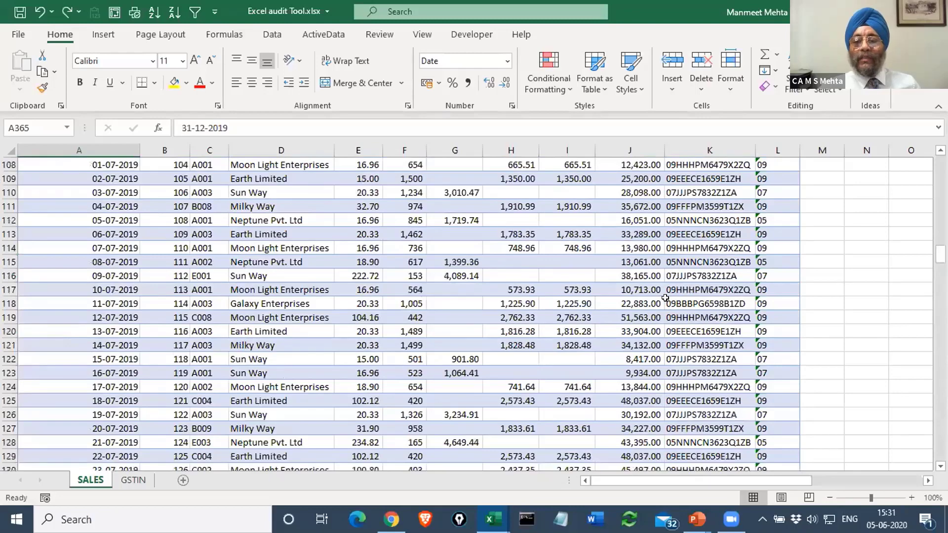
{"action": "scroll", "coordinate": [665, 299], "scroll_direction": "up", "scroll_amount": 20}
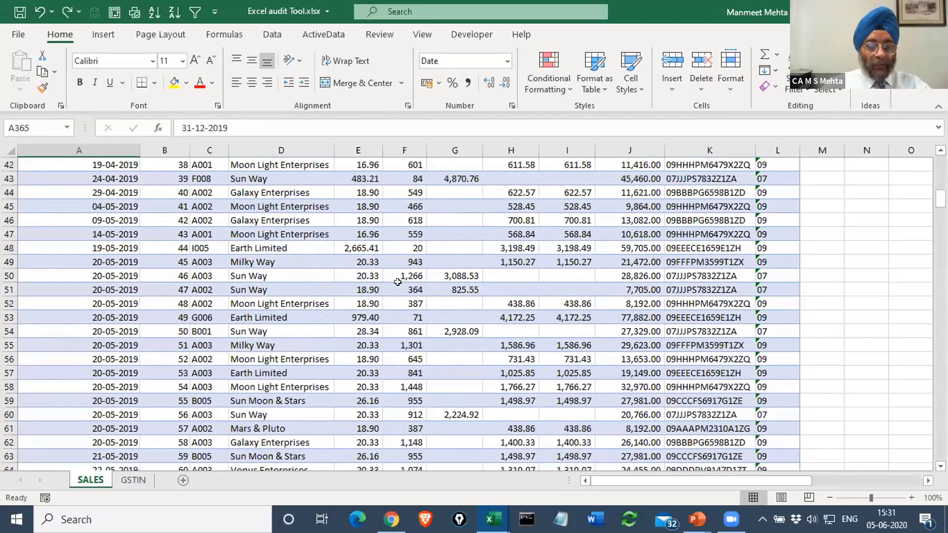
{"action": "key", "text": "ctrl+Home"}
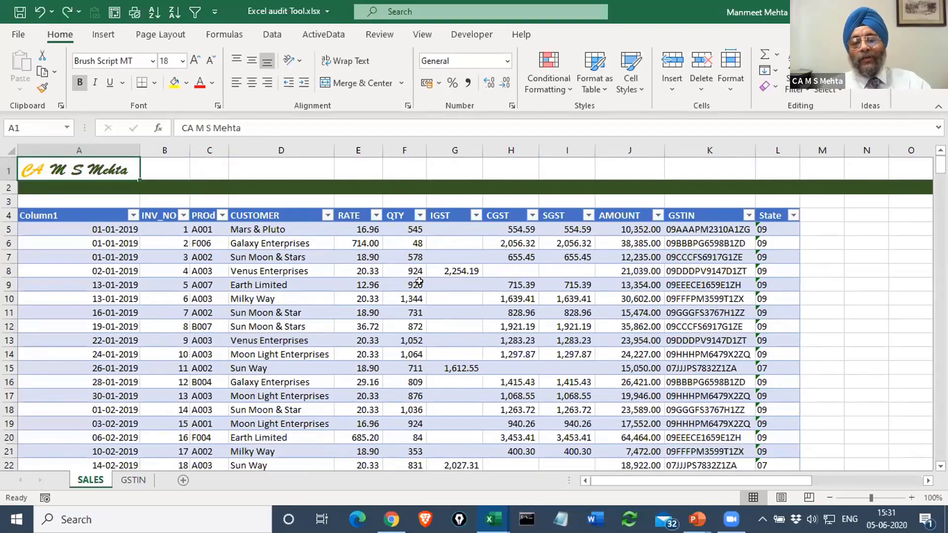
{"action": "left_click", "coordinate": [418, 281]}
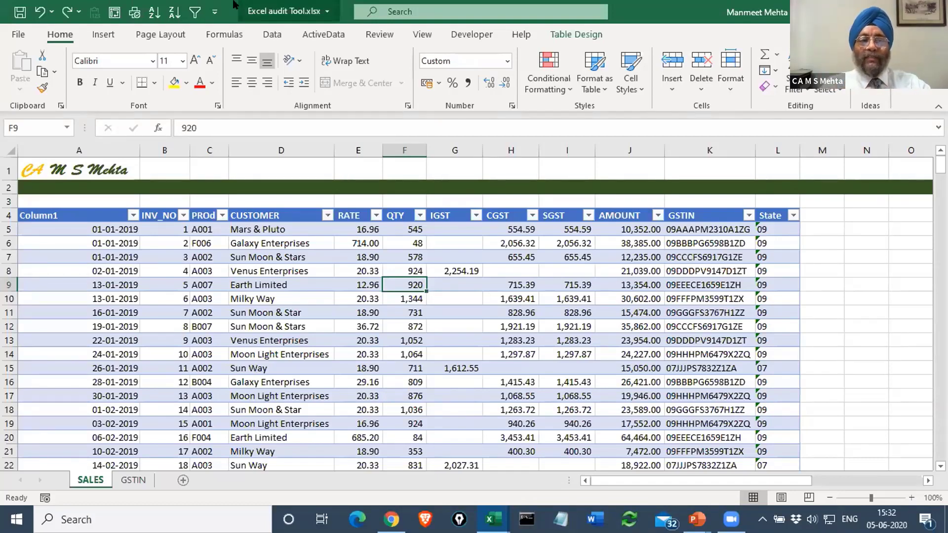
{"action": "left_click", "coordinate": [104, 33]}
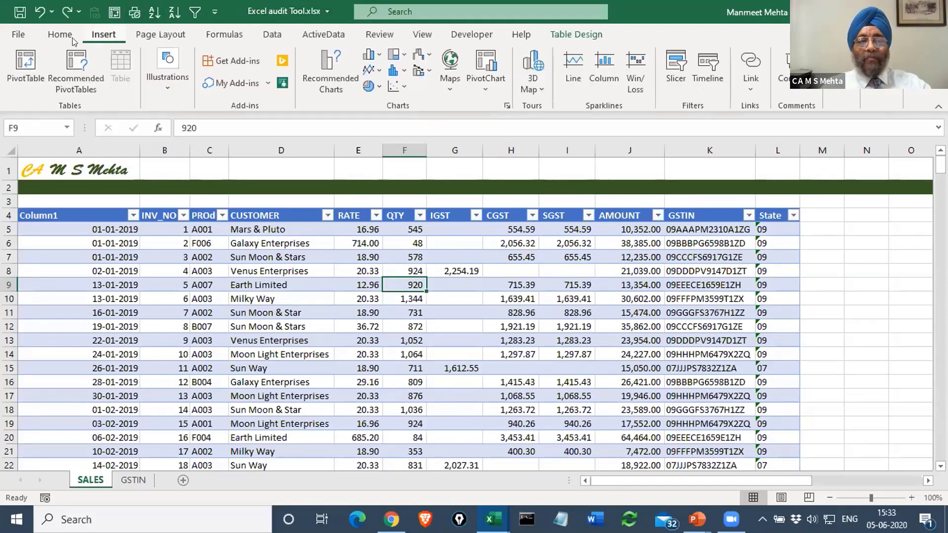
{"action": "left_click", "coordinate": [27, 70]}
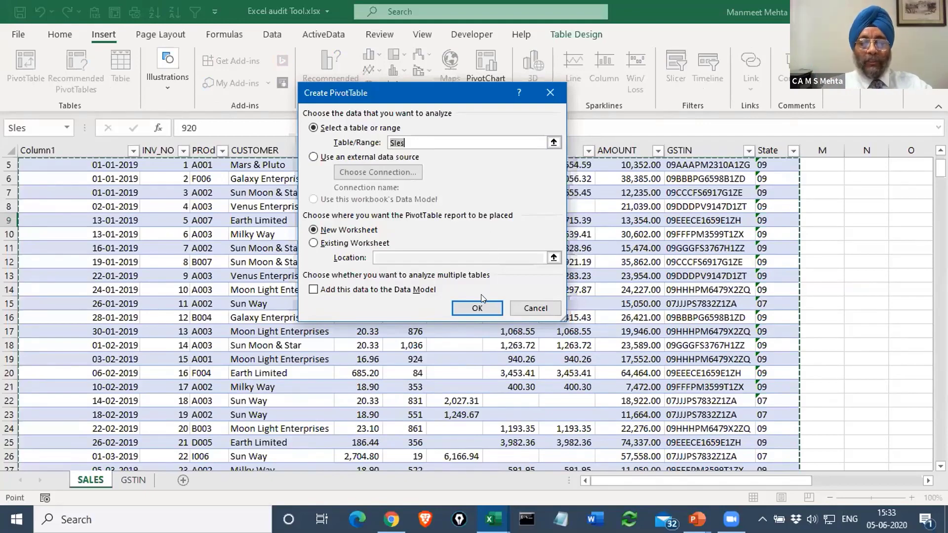
{"action": "left_click", "coordinate": [478, 309]}
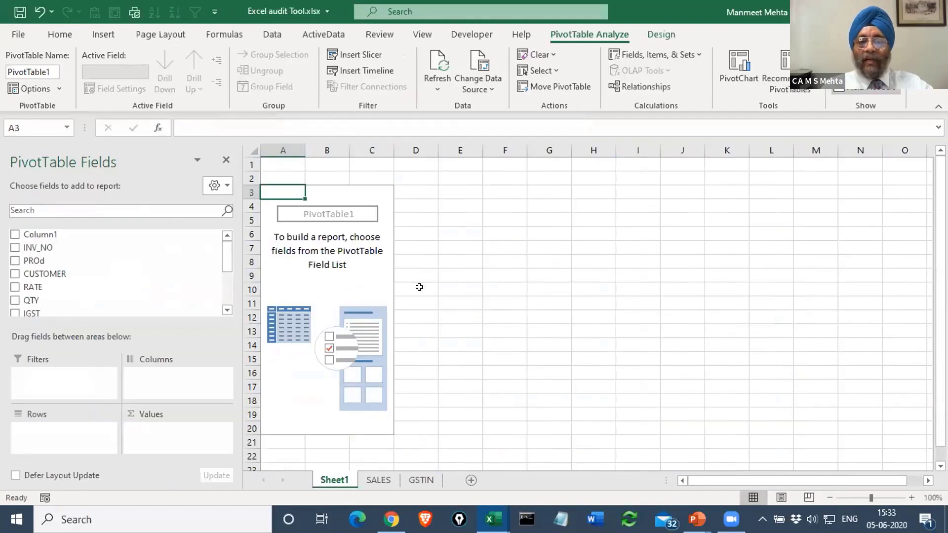
Look through the PivotTable's field list and rename the Column1 heading in cell A4 of the SALES sheet as Date.
{"action": "scroll", "coordinate": [221, 279], "scroll_direction": "down", "scroll_amount": 1}
{"action": "scroll", "coordinate": [221, 279], "scroll_direction": "down", "scroll_amount": 3}
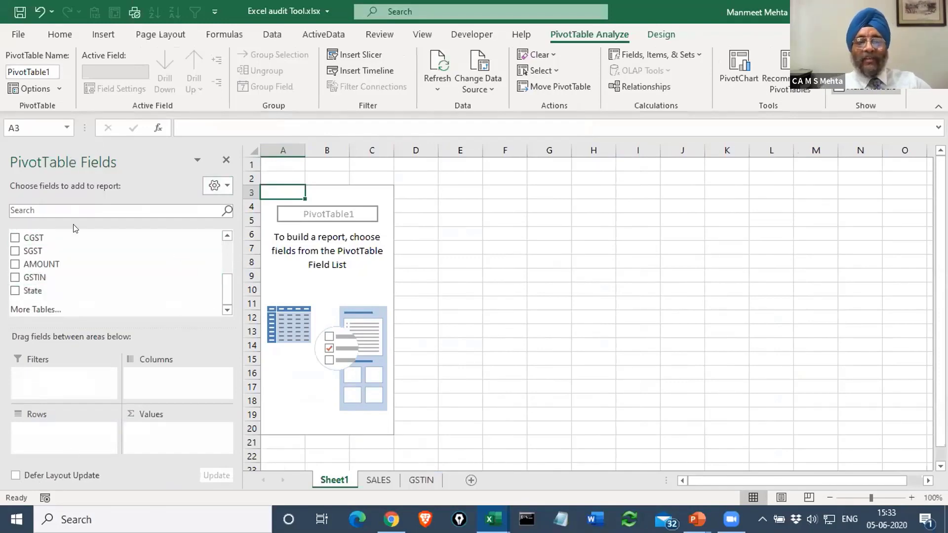
{"action": "scroll", "coordinate": [139, 275], "scroll_direction": "up", "scroll_amount": 3}
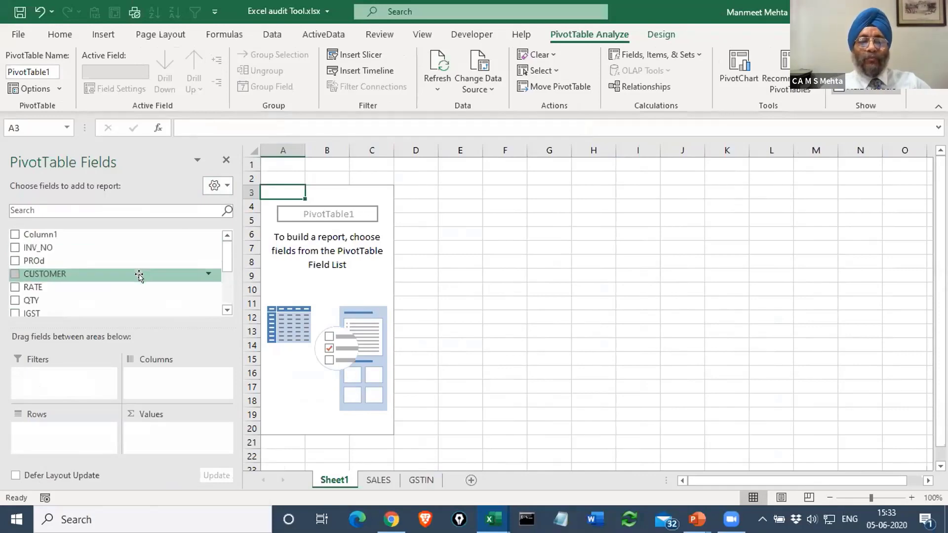
{"action": "left_click", "coordinate": [378, 480]}
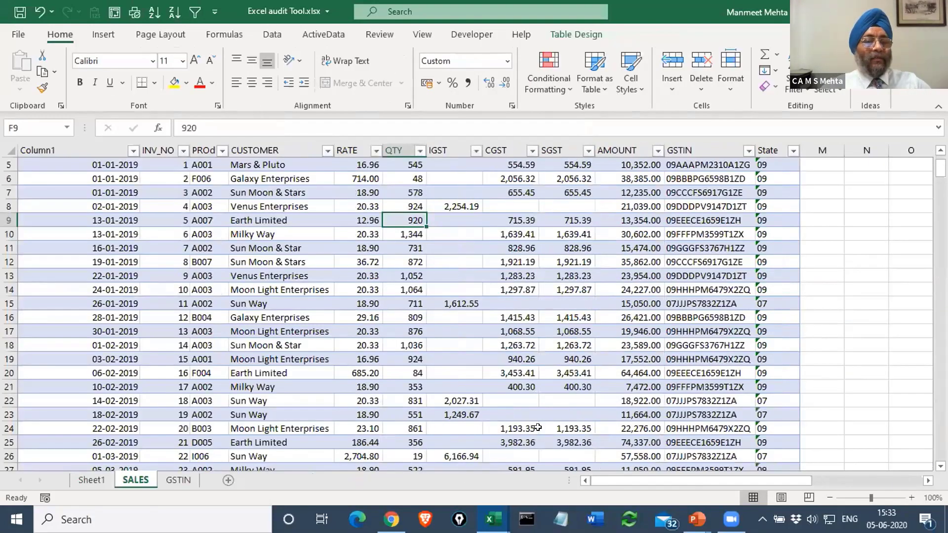
{"action": "scroll", "coordinate": [98, 272], "scroll_direction": "up", "scroll_amount": 2}
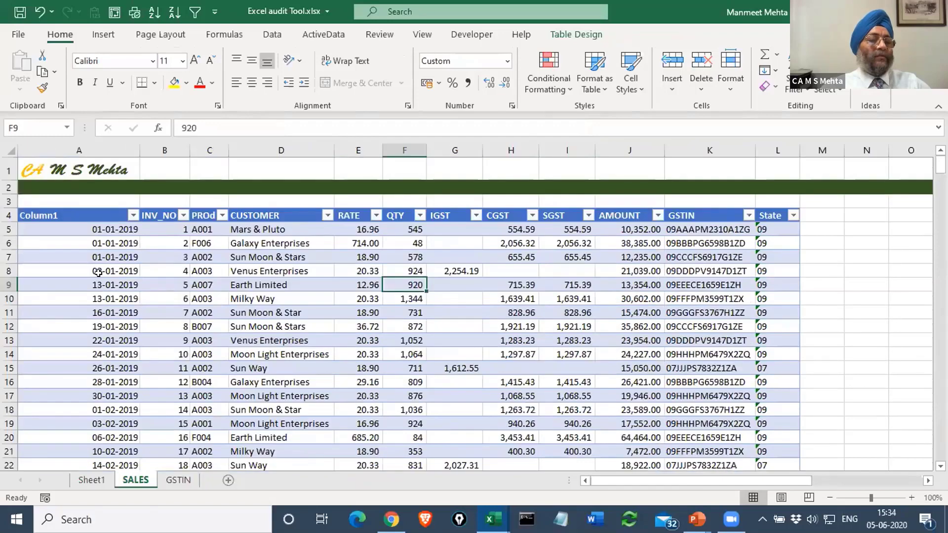
{"action": "left_click", "coordinate": [76, 209]}
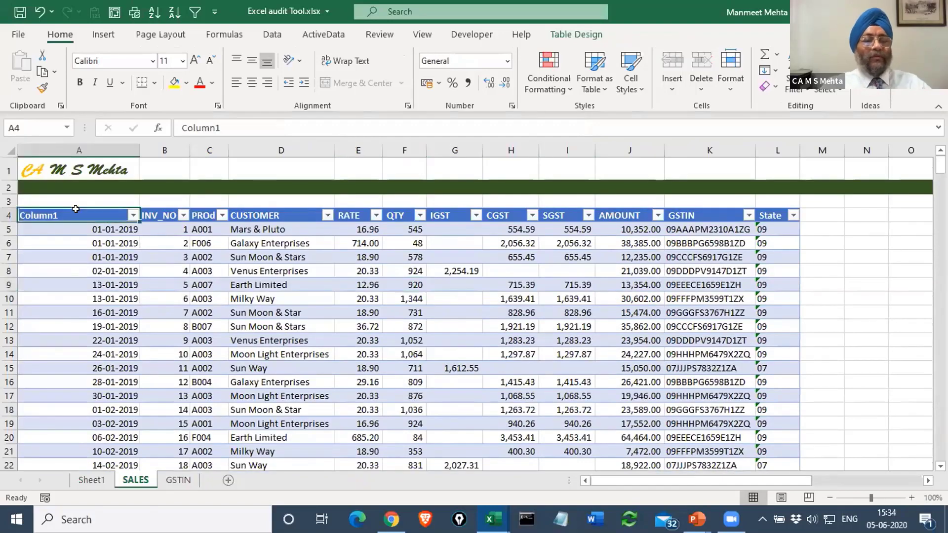
{"action": "type", "text": "Date"}
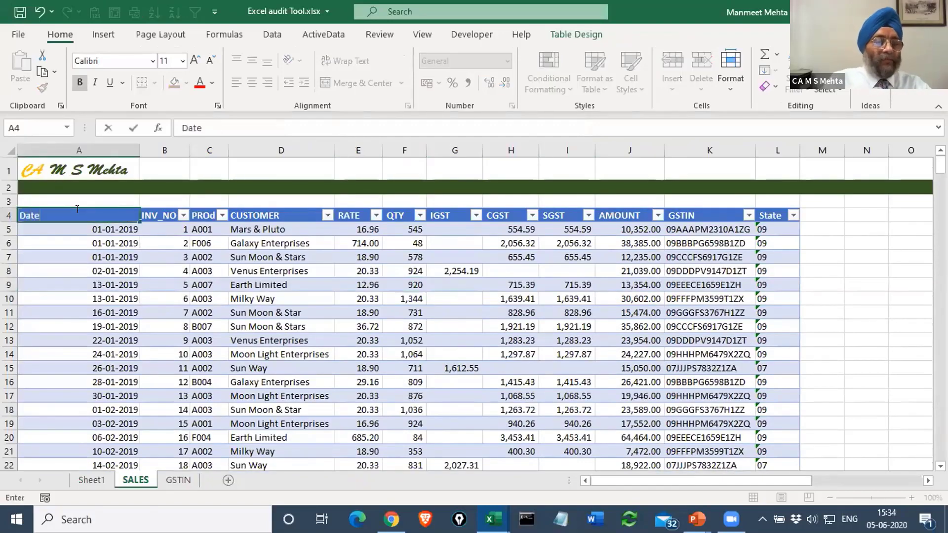
{"action": "key", "text": "Return"}
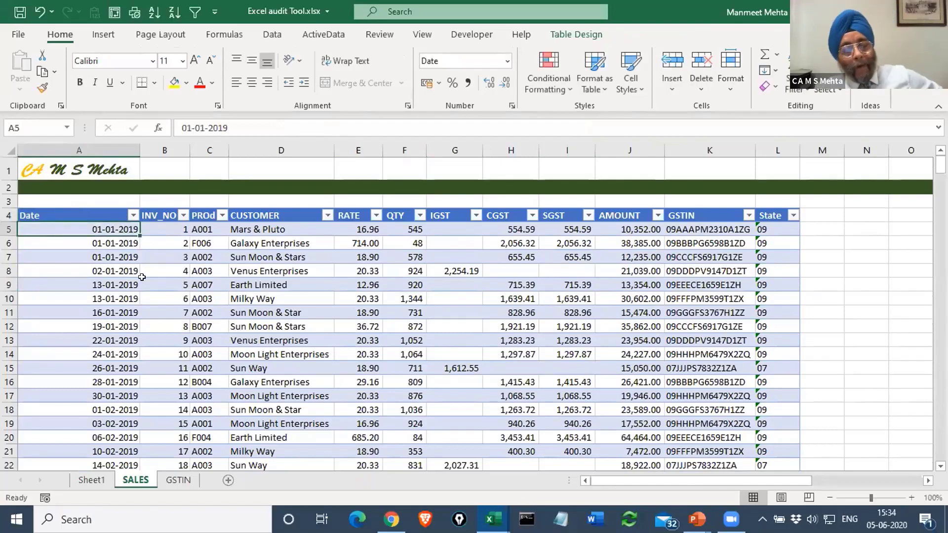
Return to Sheet1 and refresh the PivotTable to update its field list.
{"action": "left_click", "coordinate": [92, 480]}
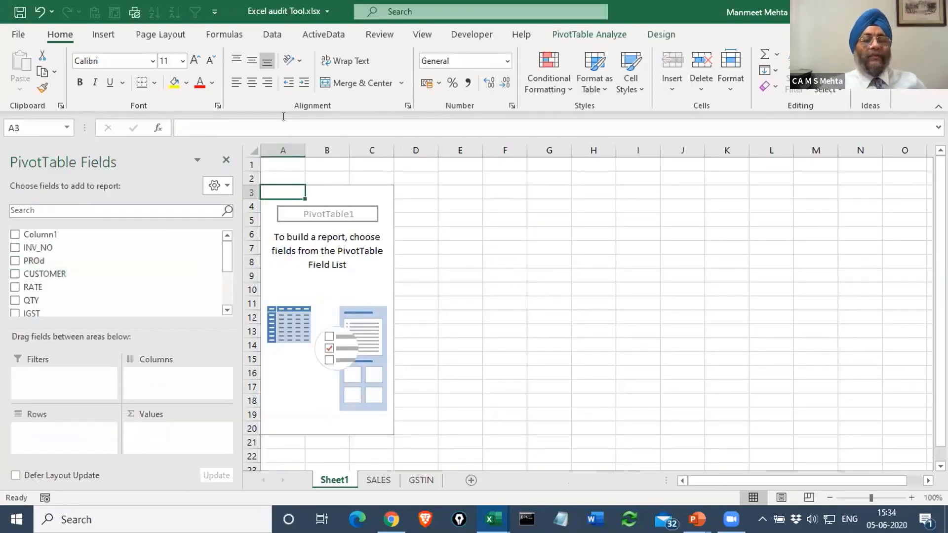
{"action": "left_click", "coordinate": [584, 37]}
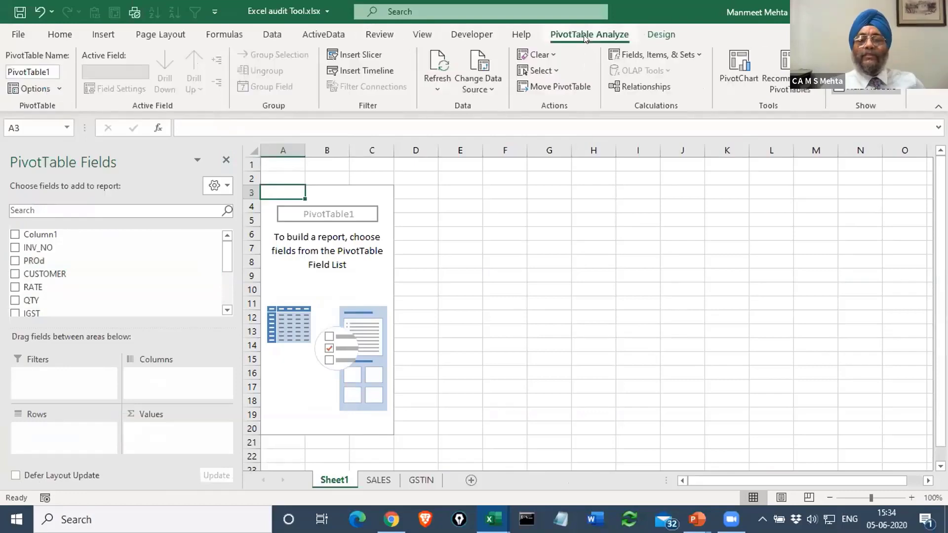
{"action": "left_click", "coordinate": [436, 64]}
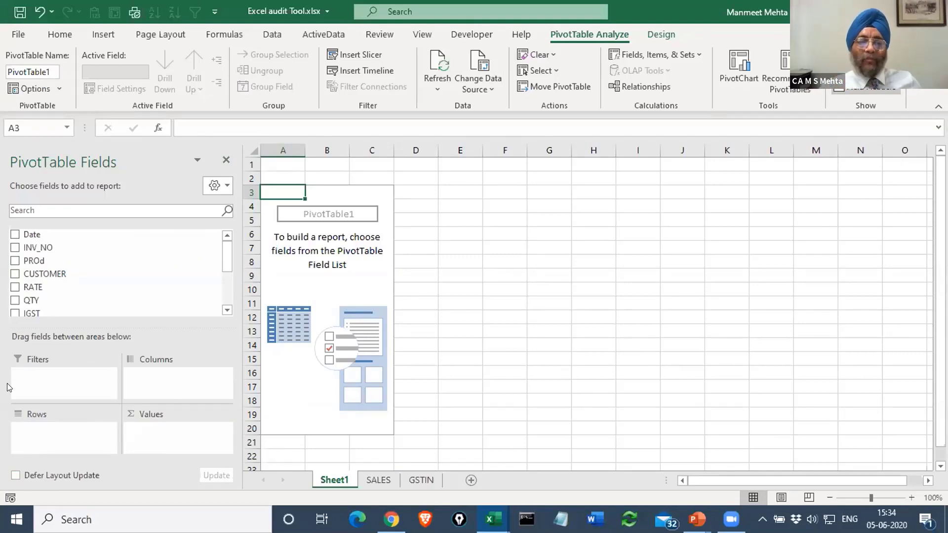
Add CUSTOMER to the PivotTable's rows and AMOUNT to its values.
{"action": "left_click_drag", "start_coordinate": [44, 274], "coordinate": [43, 423]}
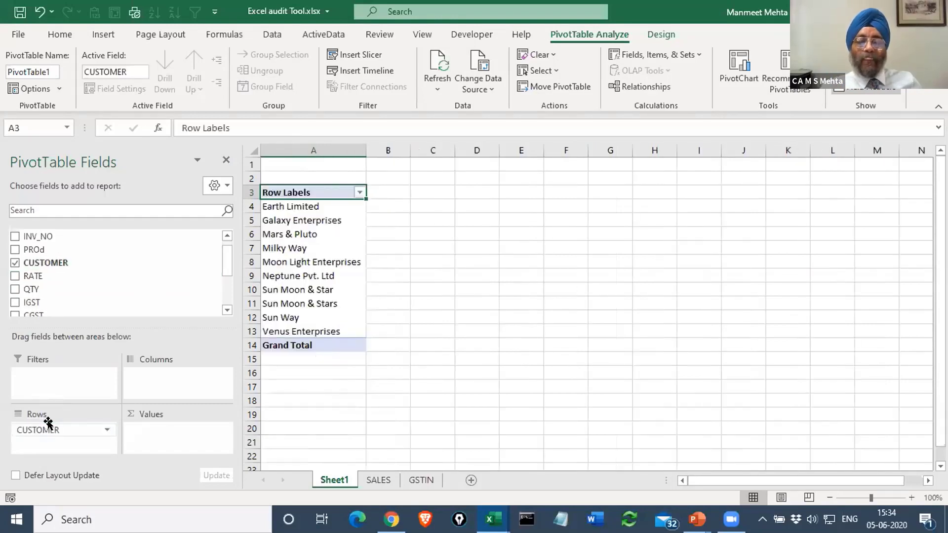
{"action": "scroll", "coordinate": [74, 284], "scroll_direction": "down", "scroll_amount": 1}
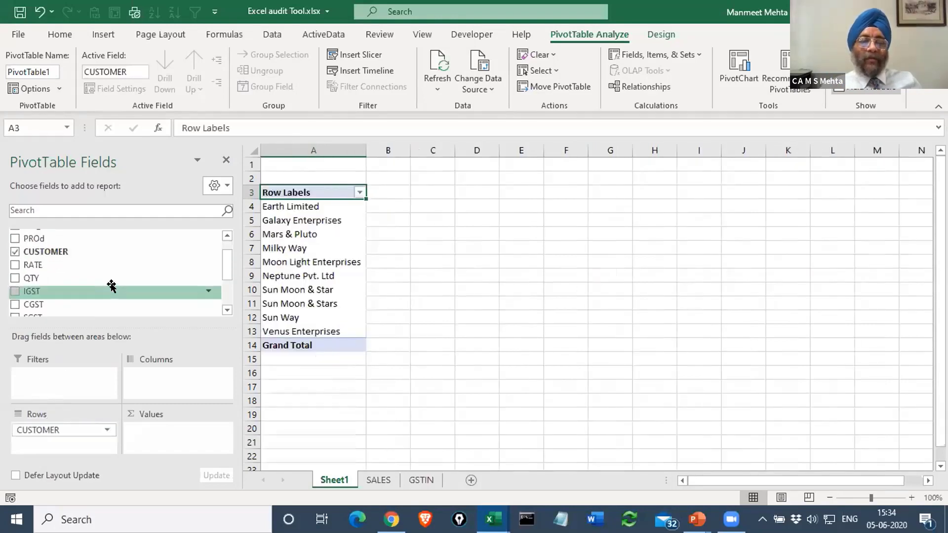
{"action": "scroll", "coordinate": [53, 278], "scroll_direction": "down", "scroll_amount": 2}
{"action": "left_click_drag", "start_coordinate": [43, 264], "coordinate": [173, 434]}
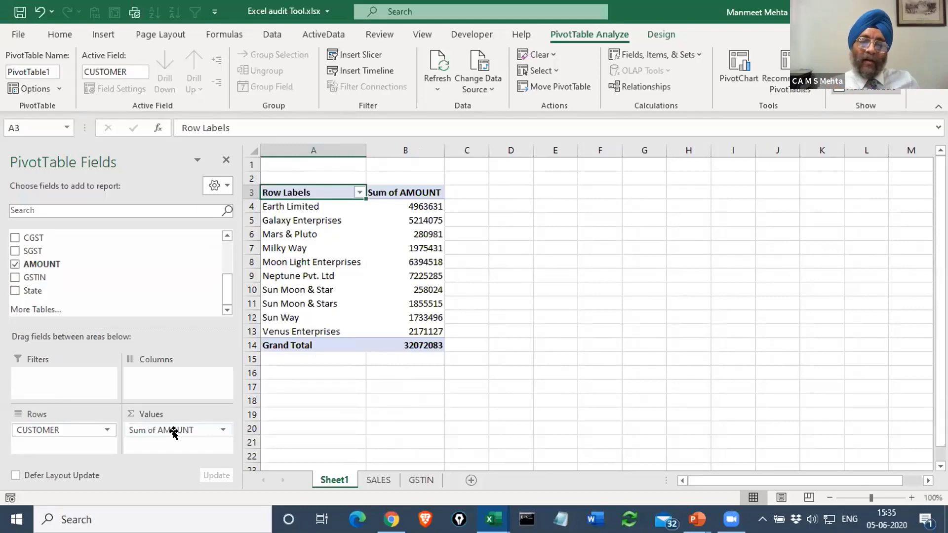
Summarize the PivotTable's AMOUNT values by Count.
{"action": "left_click", "coordinate": [407, 205]}
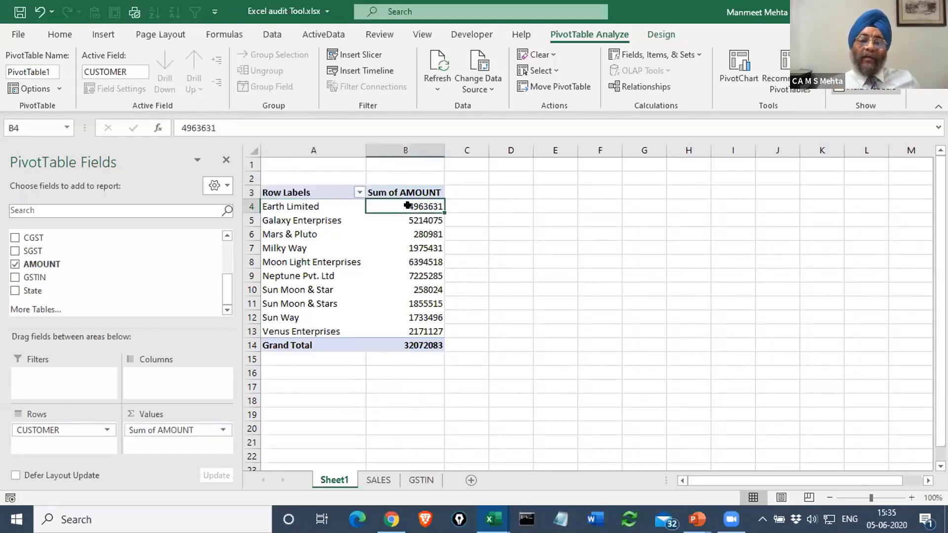
{"action": "right_click", "coordinate": [410, 207]}
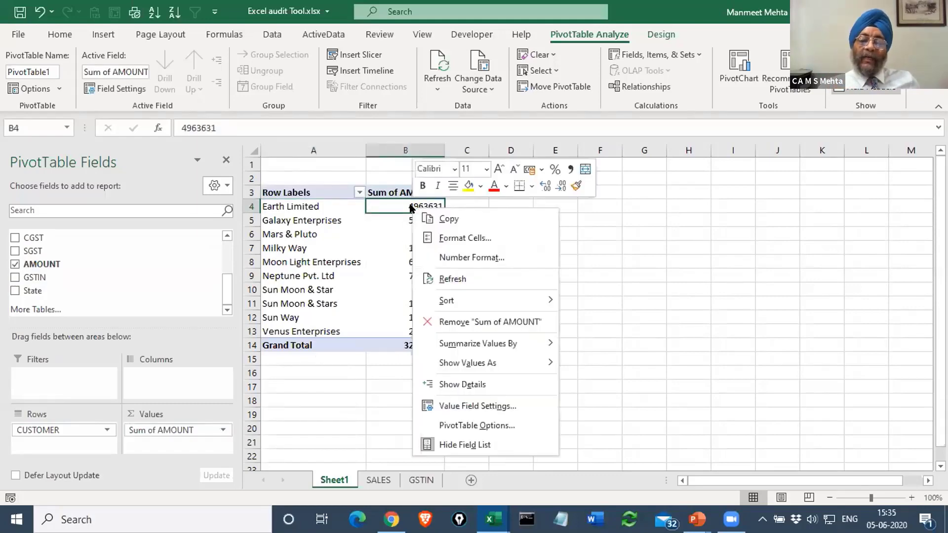
{"action": "mouse_move", "coordinate": [511, 343]}
{"action": "left_click", "coordinate": [579, 360]}
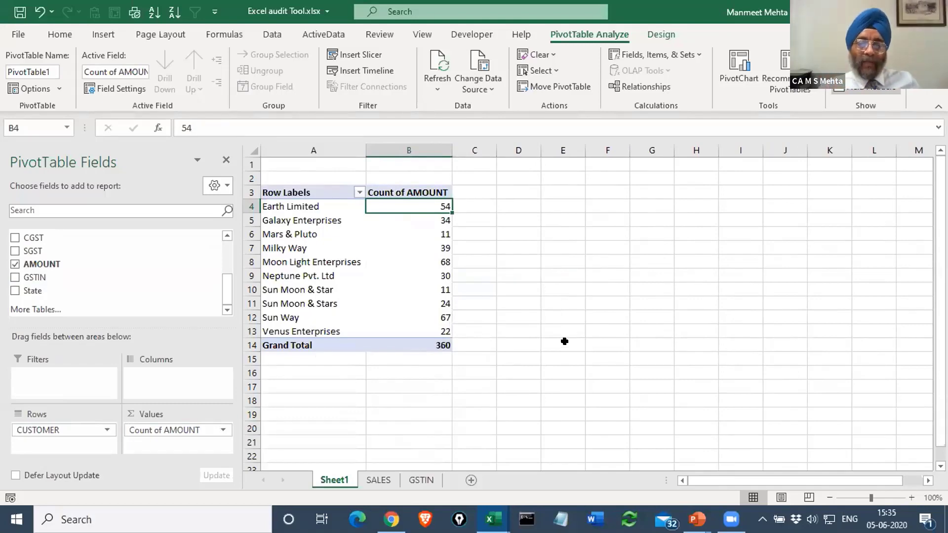
Summarize the PivotTable's AMOUNT values by Max.
{"action": "right_click", "coordinate": [412, 207]}
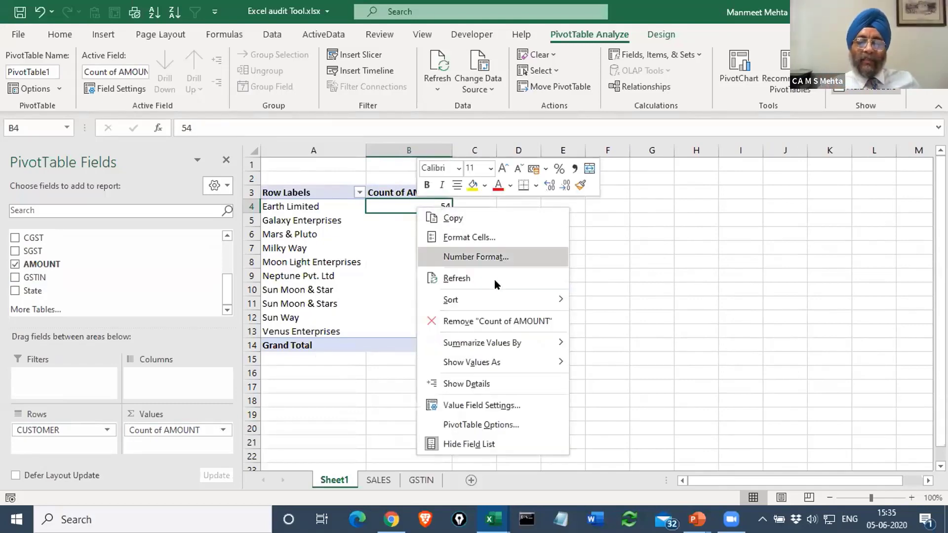
{"action": "mouse_move", "coordinate": [519, 344]}
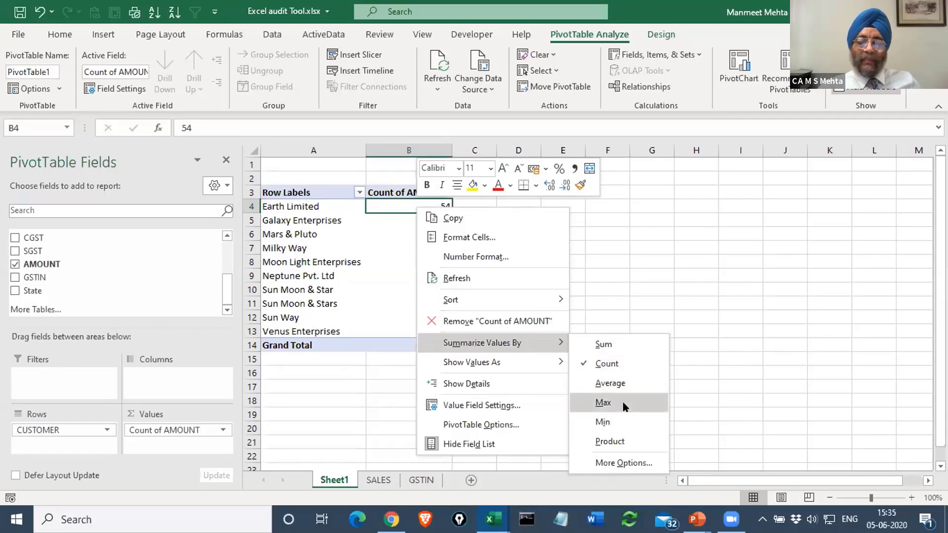
{"action": "left_click", "coordinate": [604, 403]}
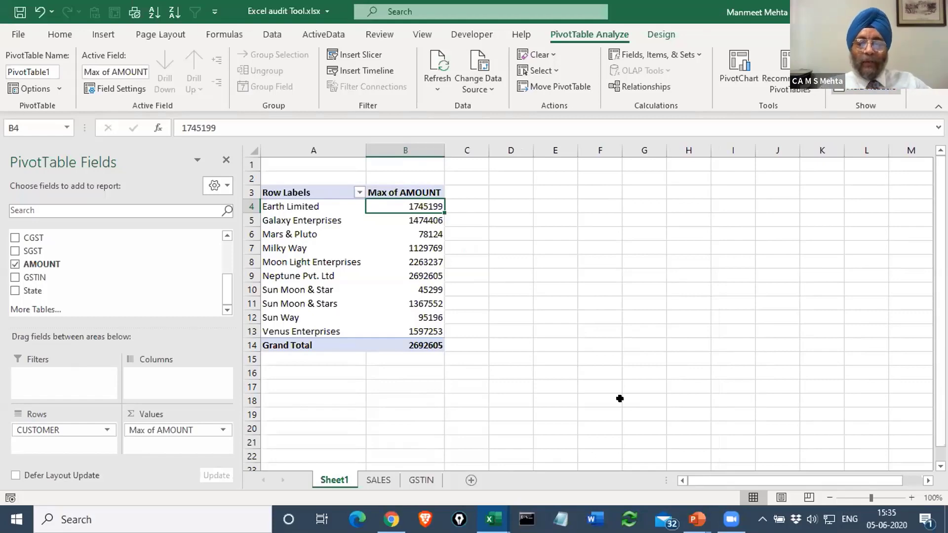
Summarize the PivotTable's AMOUNT values by Sum.
{"action": "right_click", "coordinate": [414, 209]}
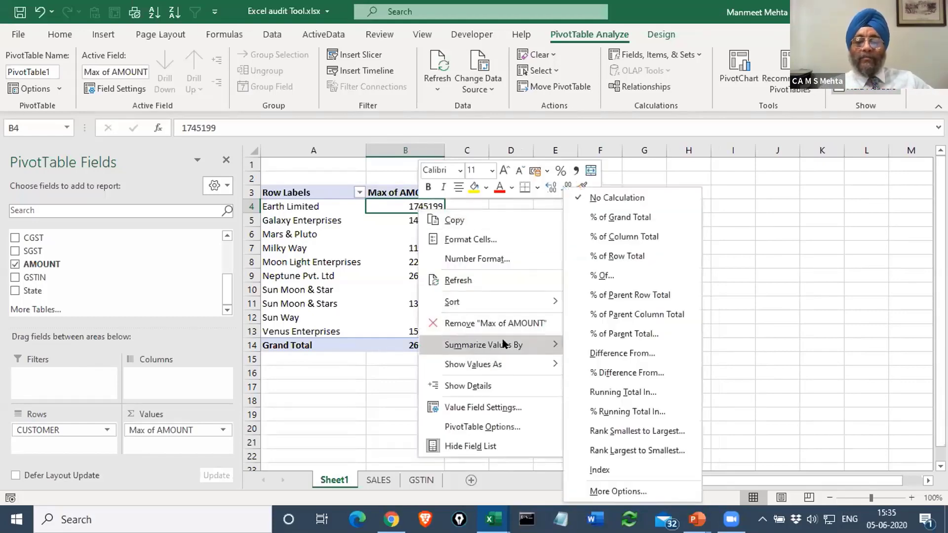
{"action": "mouse_move", "coordinate": [549, 344]}
{"action": "left_click", "coordinate": [607, 348]}
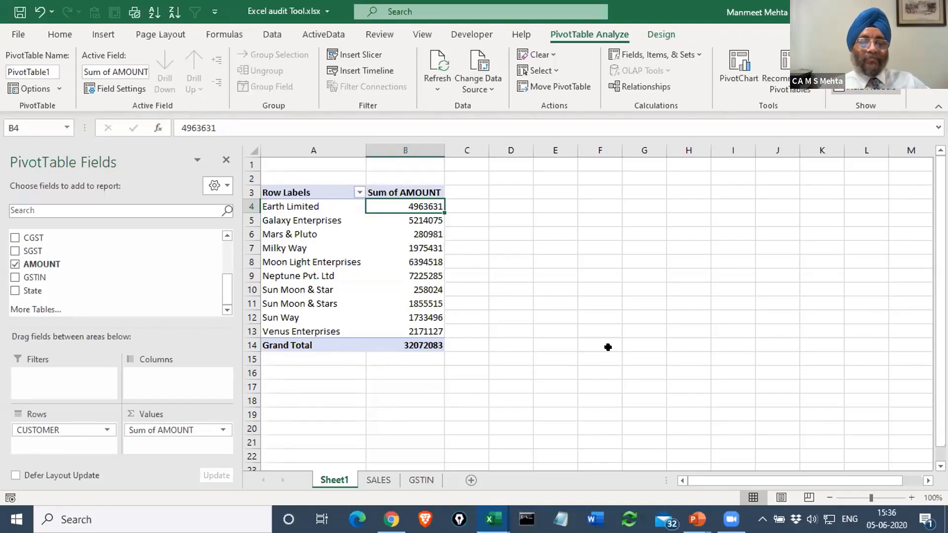
Add PROd to the PivotTable's columns and show the AMOUNT values as % of Column Total.
{"action": "scroll", "coordinate": [87, 255], "scroll_direction": "up", "scroll_amount": 3}
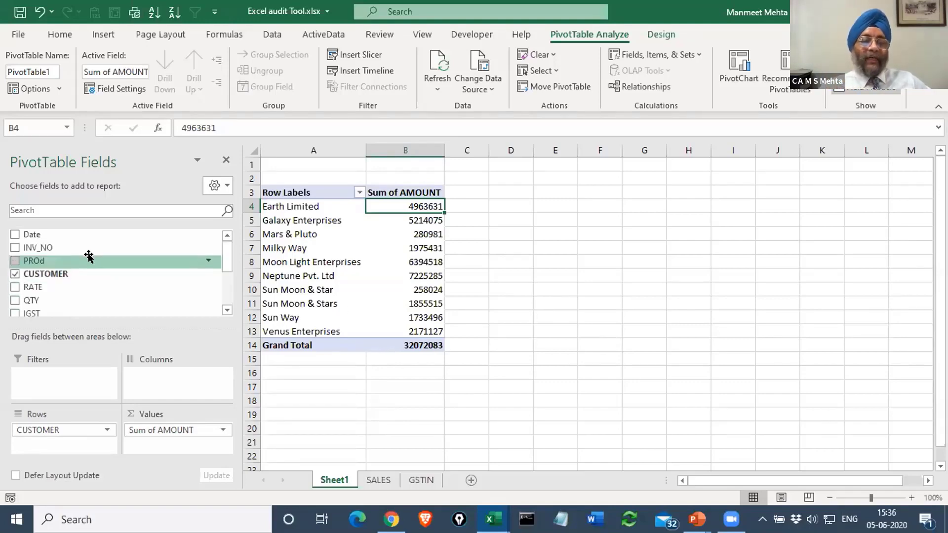
{"action": "left_click_drag", "start_coordinate": [38, 255], "coordinate": [142, 374]}
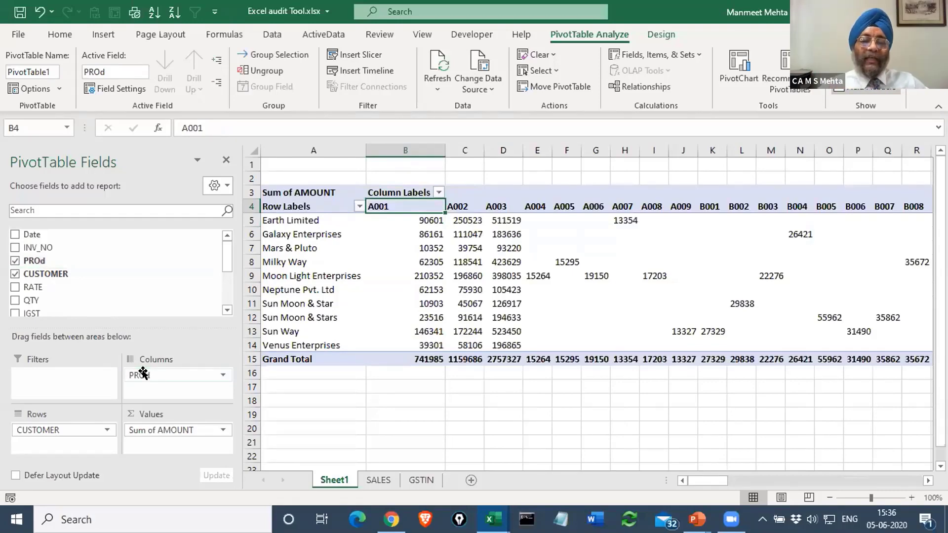
{"action": "left_click", "coordinate": [422, 220]}
{"action": "right_click", "coordinate": [423, 221]}
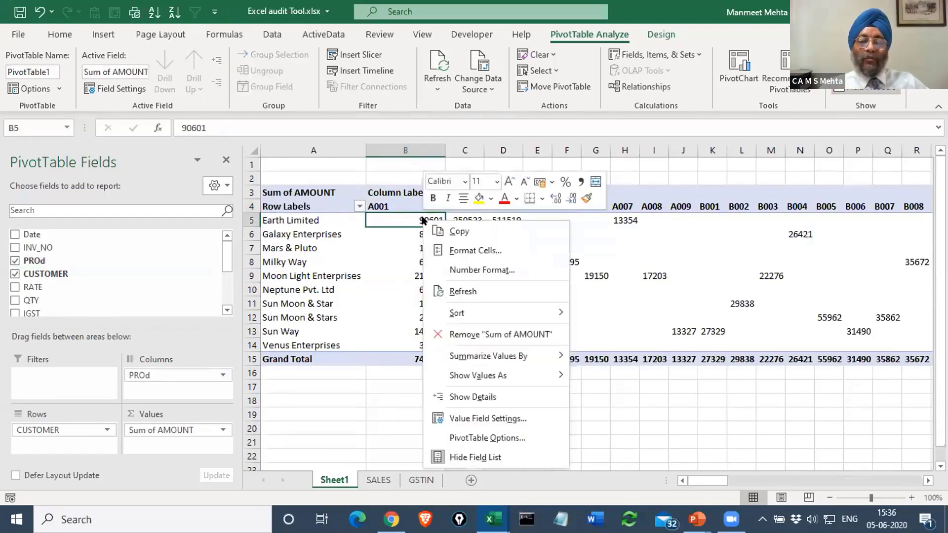
{"action": "mouse_move", "coordinate": [494, 376]}
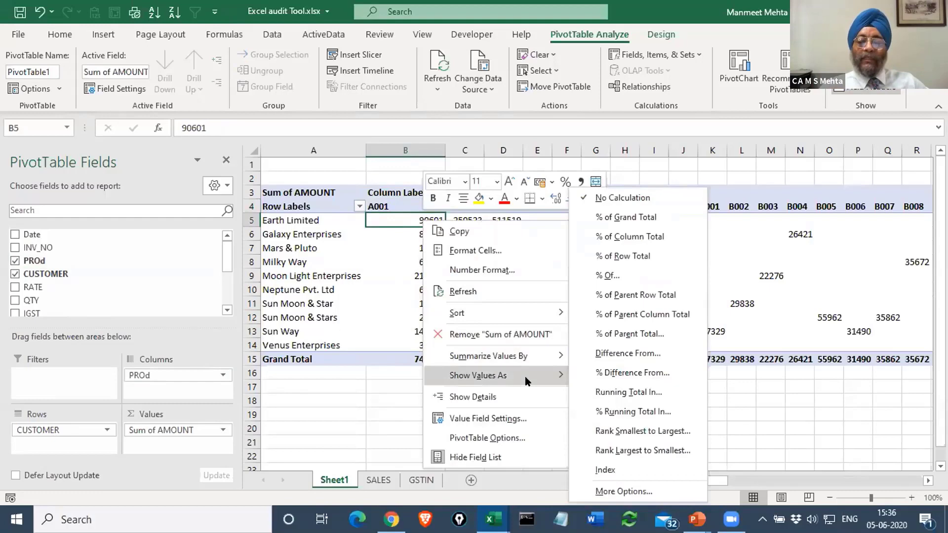
{"action": "left_click", "coordinate": [623, 237]}
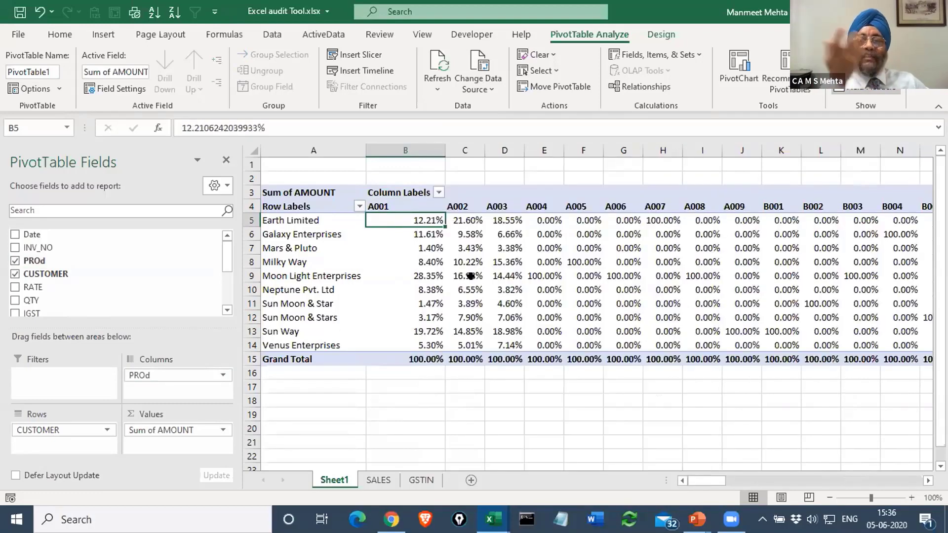
{"action": "mouse_move", "coordinate": [471, 276]}
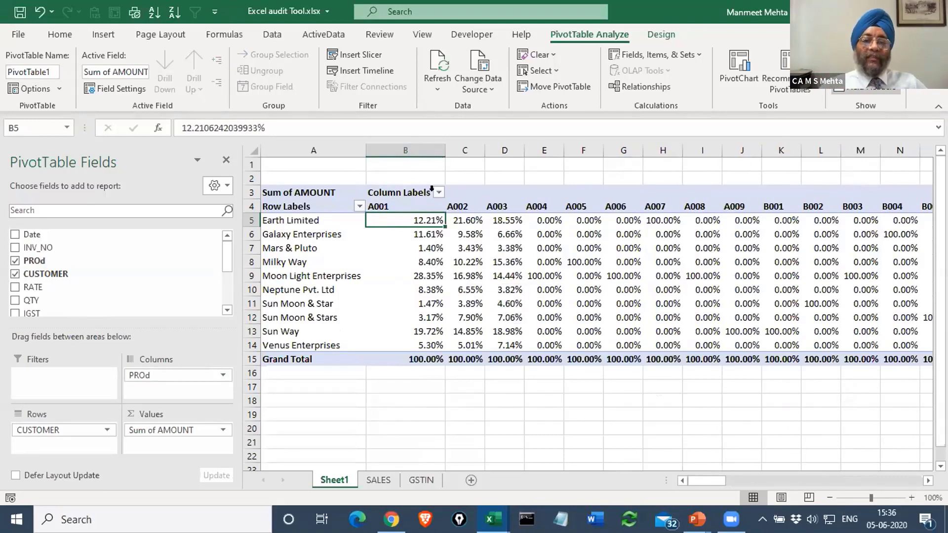
Set the way the AMOUNT values are shown back to No Calculation.
{"action": "right_click", "coordinate": [416, 217]}
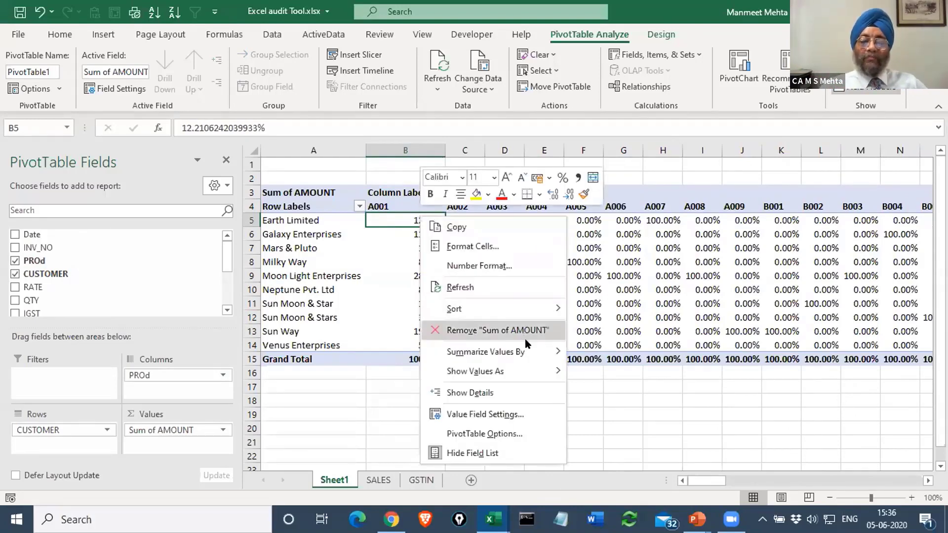
{"action": "mouse_move", "coordinate": [526, 370]}
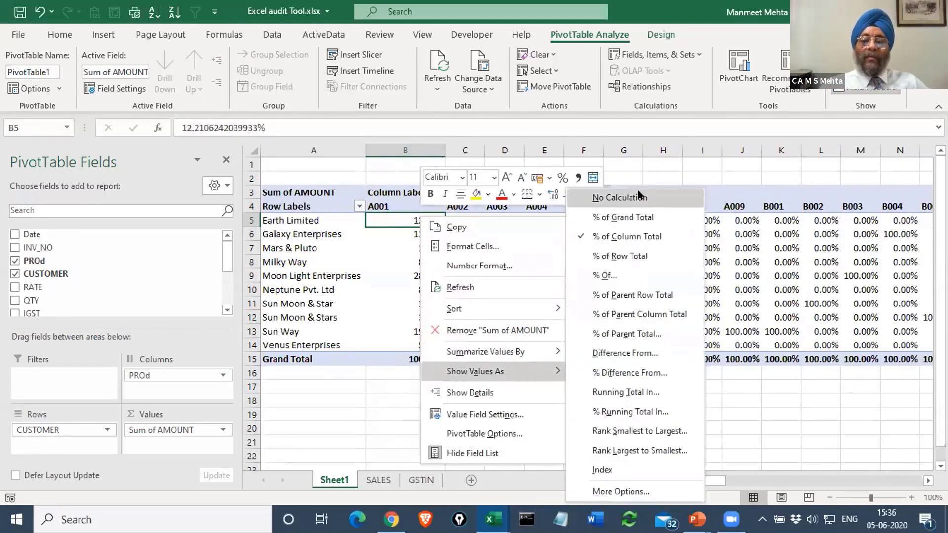
{"action": "left_click", "coordinate": [620, 197]}
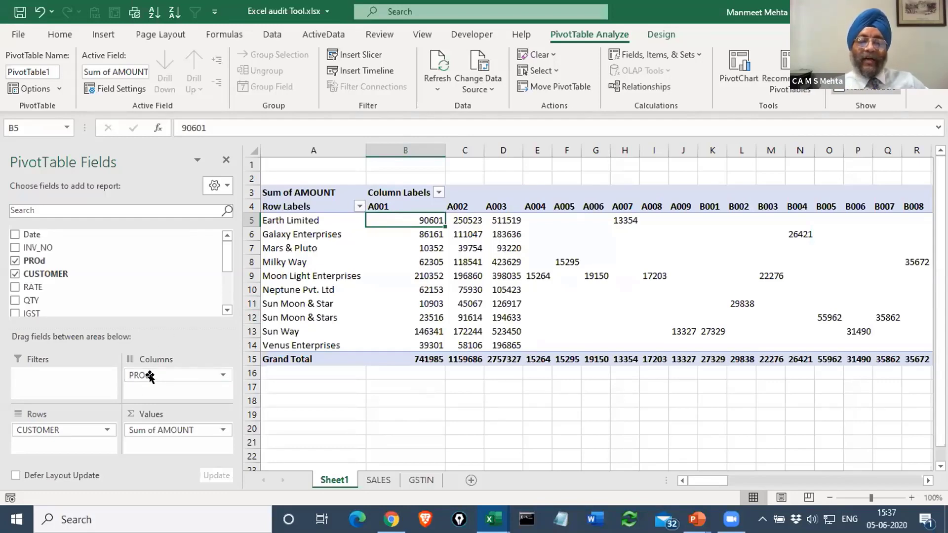
Remove PROd from the PivotTable's columns and replace CUSTOMER with Date in its rows.
{"action": "left_click_drag", "start_coordinate": [149, 377], "coordinate": [373, 407]}
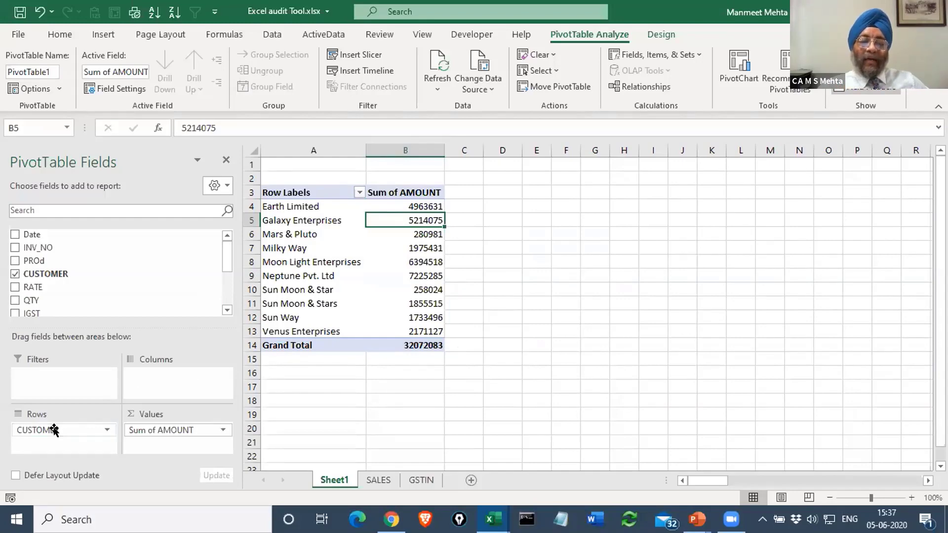
{"action": "left_click_drag", "start_coordinate": [55, 430], "coordinate": [373, 392]}
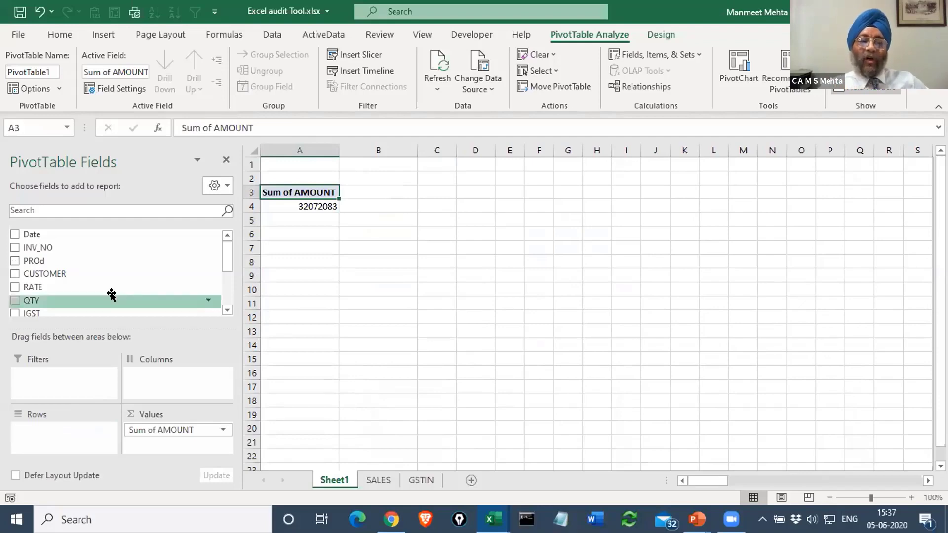
{"action": "left_click", "coordinate": [16, 235]}
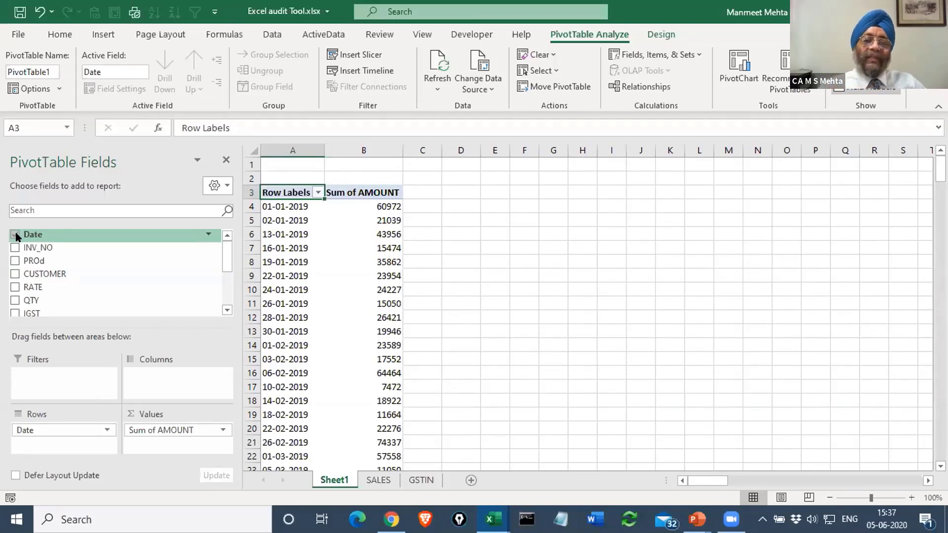
Group the PivotTable's date row labels by Months.
{"action": "left_click", "coordinate": [288, 207]}
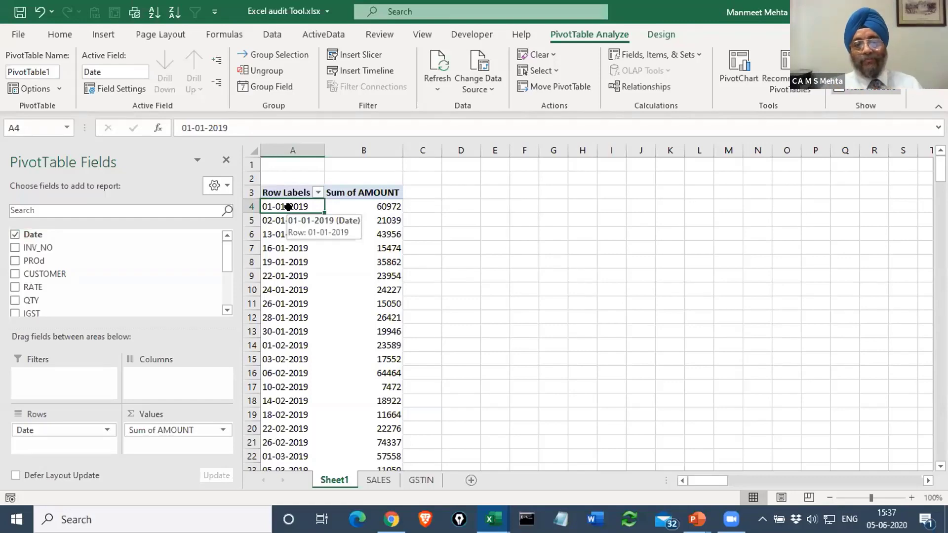
{"action": "right_click", "coordinate": [288, 207]}
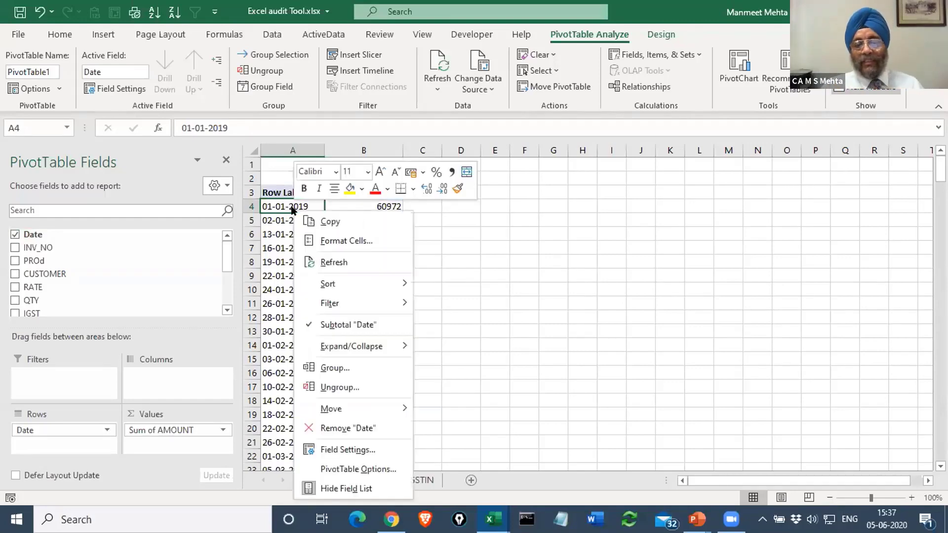
{"action": "left_click", "coordinate": [346, 370]}
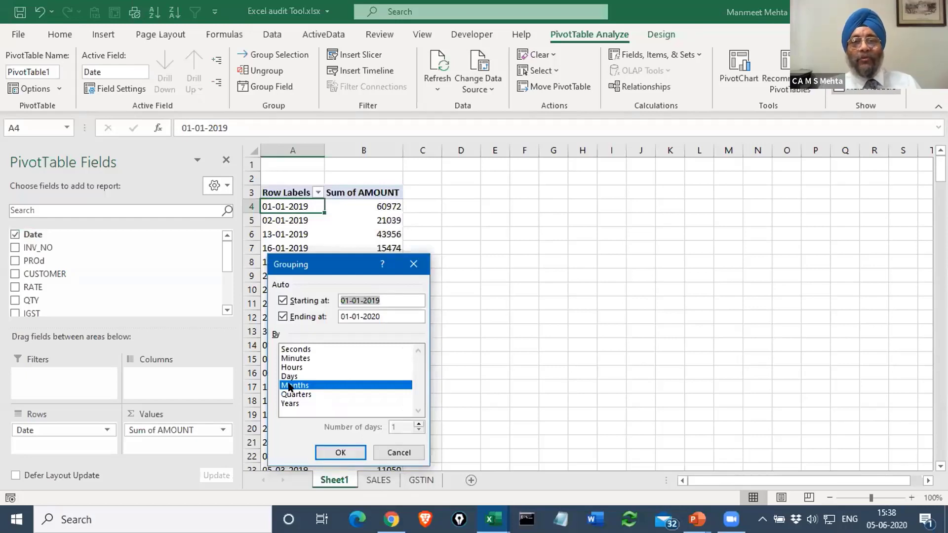
{"action": "left_click", "coordinate": [328, 448]}
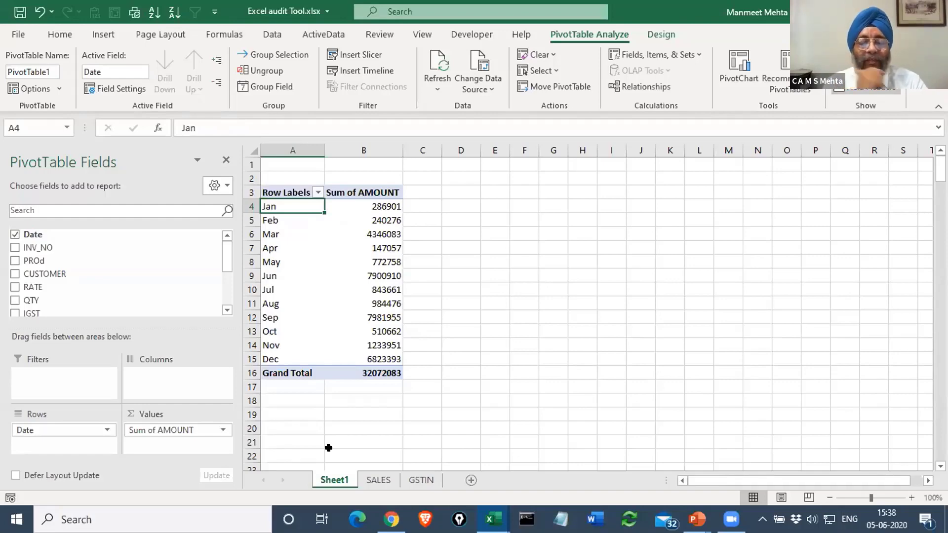
Format the Sum of AMOUNT values as Accounting with 2 decimal places and no currency symbol.
{"action": "left_click", "coordinate": [371, 207]}
{"action": "right_click", "coordinate": [372, 206]}
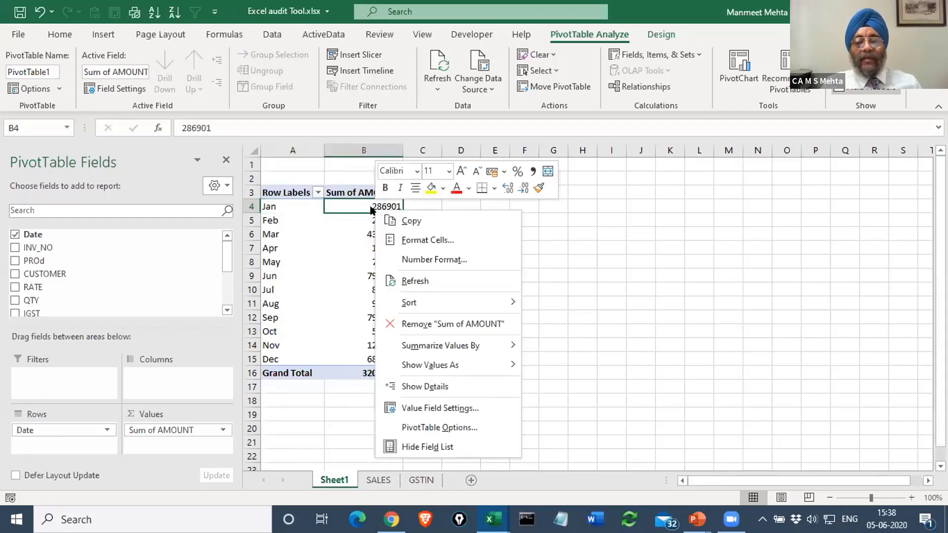
{"action": "left_click", "coordinate": [469, 408]}
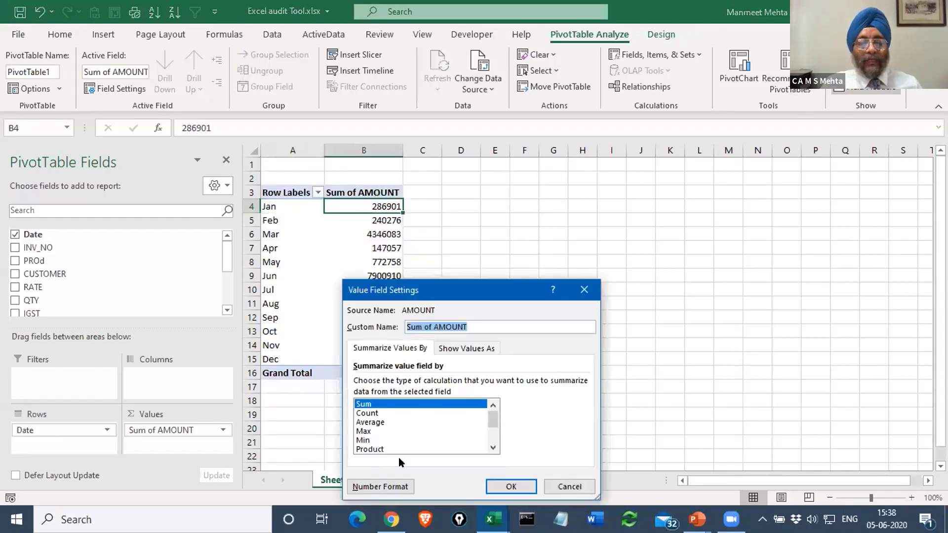
{"action": "left_click", "coordinate": [381, 487]}
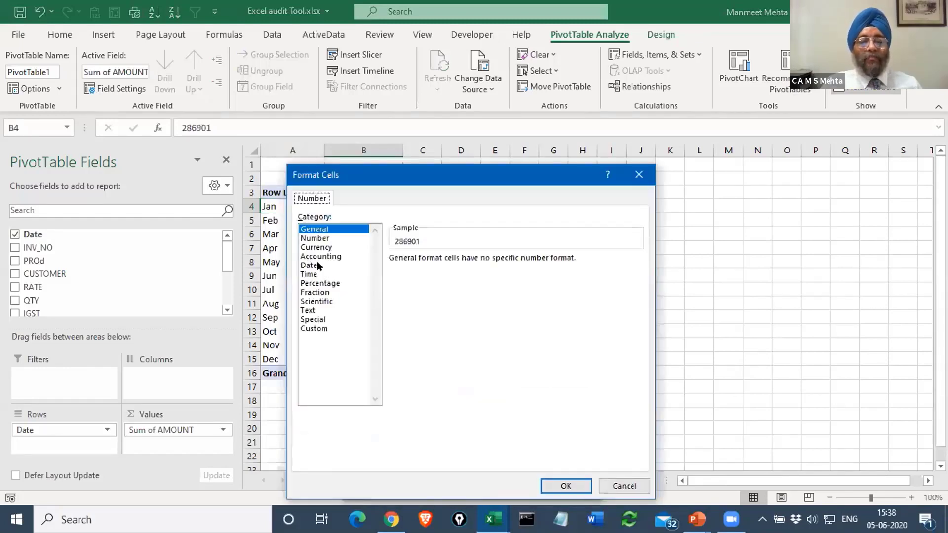
{"action": "left_click", "coordinate": [318, 256]}
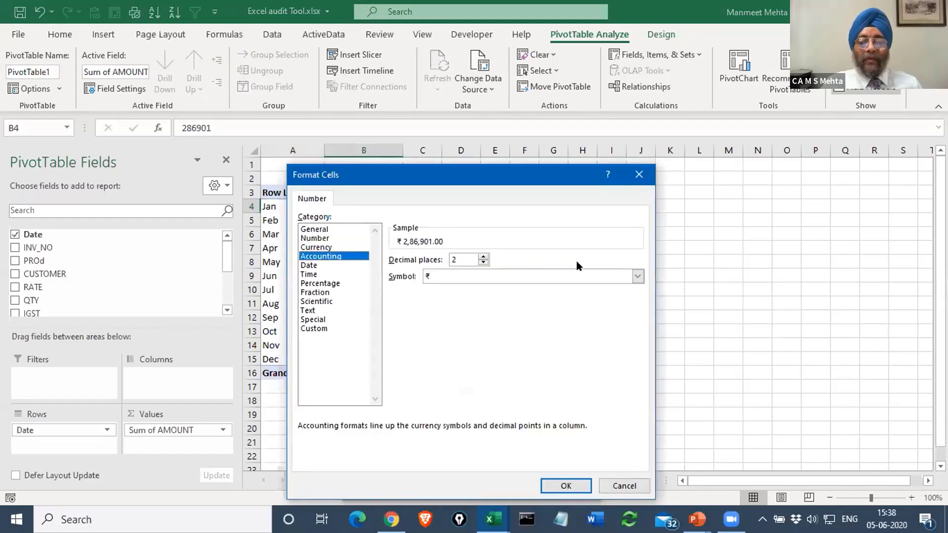
{"action": "left_click", "coordinate": [637, 276]}
{"action": "left_click", "coordinate": [608, 291]}
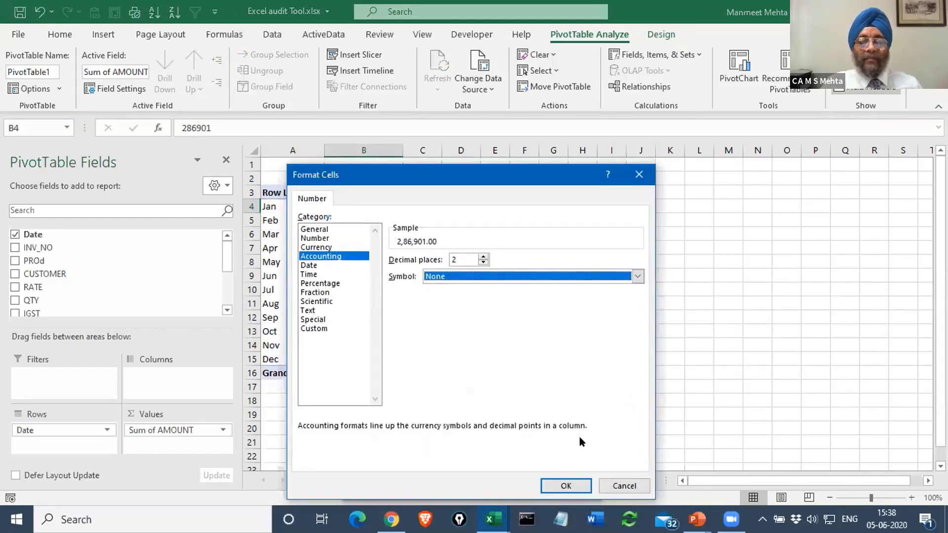
{"action": "left_click", "coordinate": [566, 486]}
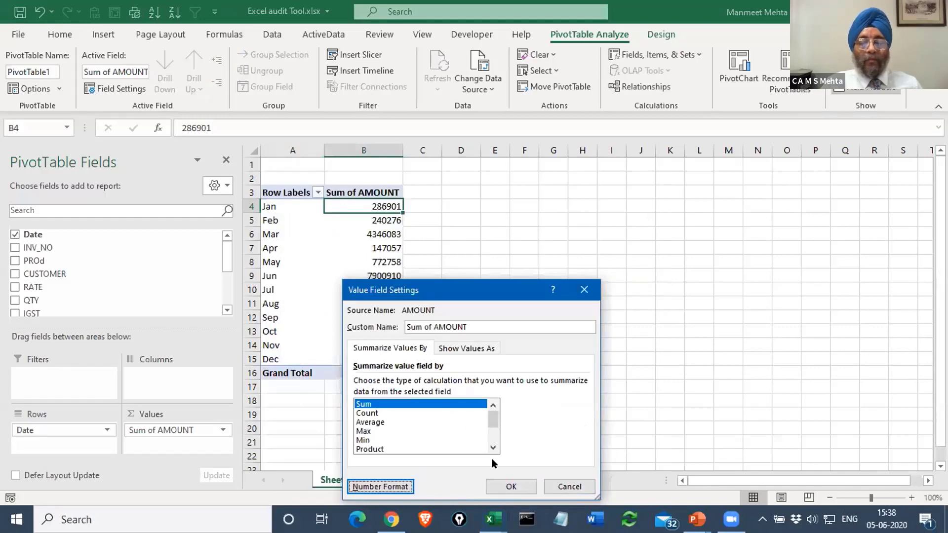
{"action": "left_click", "coordinate": [511, 486]}
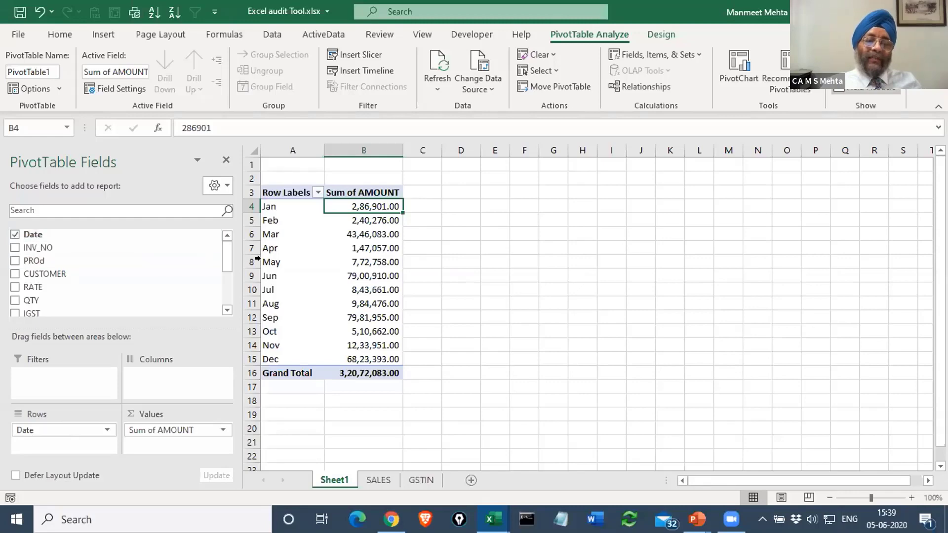
Add the AMOUNT field a second time to the PivotTable's values.
{"action": "scroll", "coordinate": [261, 260], "scroll_direction": "down", "scroll_amount": 8}
{"action": "scroll", "coordinate": [260, 260], "scroll_direction": "up", "scroll_amount": 4}
{"action": "scroll", "coordinate": [261, 260], "scroll_direction": "up", "scroll_amount": 4}
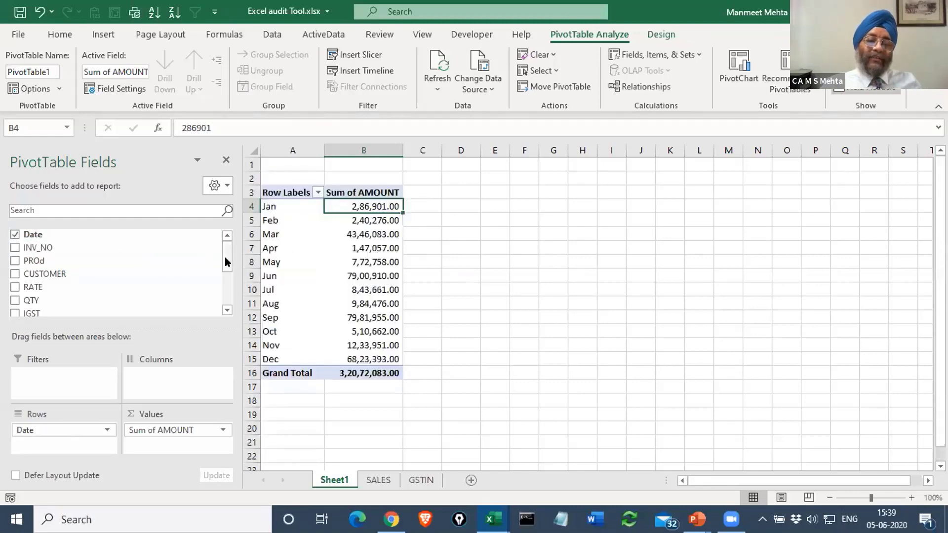
{"action": "left_click_drag", "start_coordinate": [225, 274], "coordinate": [226, 297]}
{"action": "left_click_drag", "start_coordinate": [79, 262], "coordinate": [186, 447]}
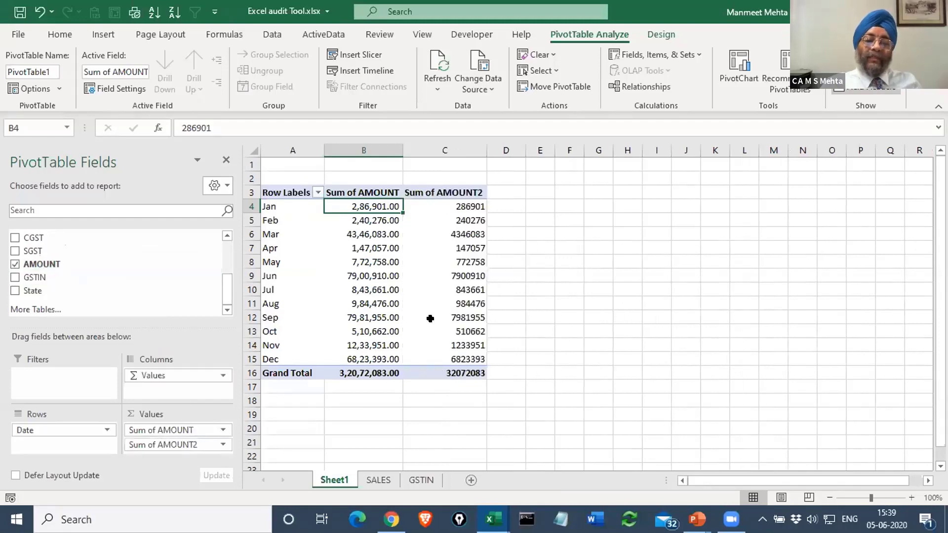
Summarize the second AMOUNT value field by Count.
{"action": "left_click", "coordinate": [474, 205]}
{"action": "right_click", "coordinate": [473, 206]}
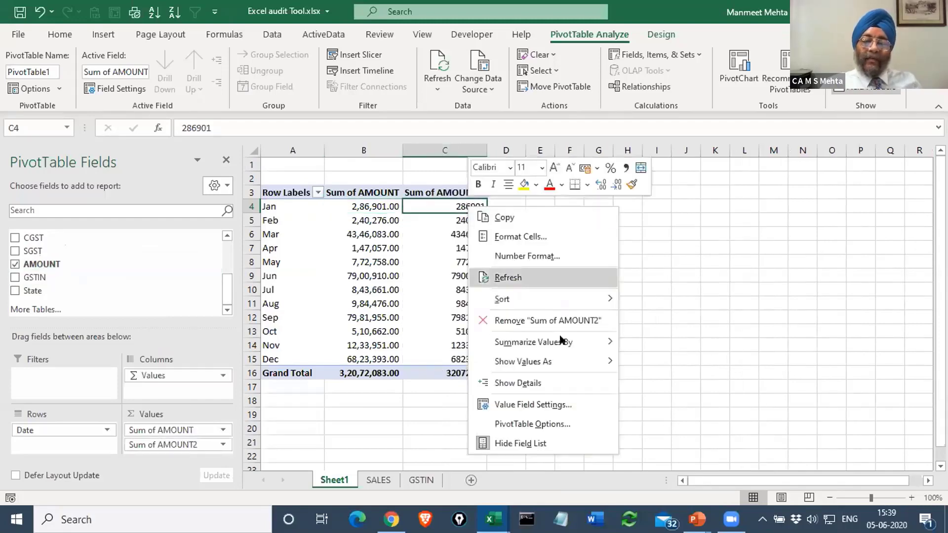
{"action": "mouse_move", "coordinate": [570, 344]}
{"action": "left_click", "coordinate": [648, 359]}
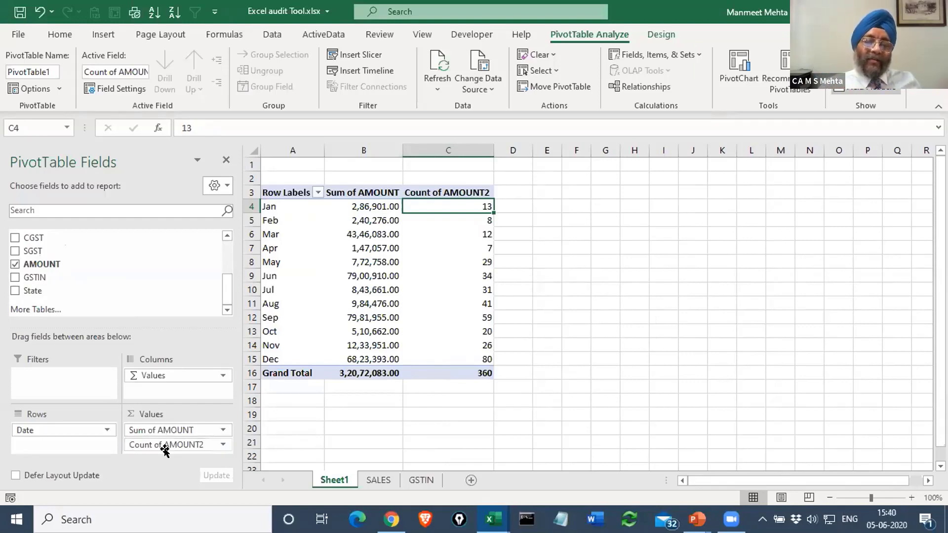
Remove the count of AMOUNT from the PivotTable's values and duplicate Sheet1 directly after the original.
{"action": "left_click_drag", "start_coordinate": [166, 444], "coordinate": [459, 429]}
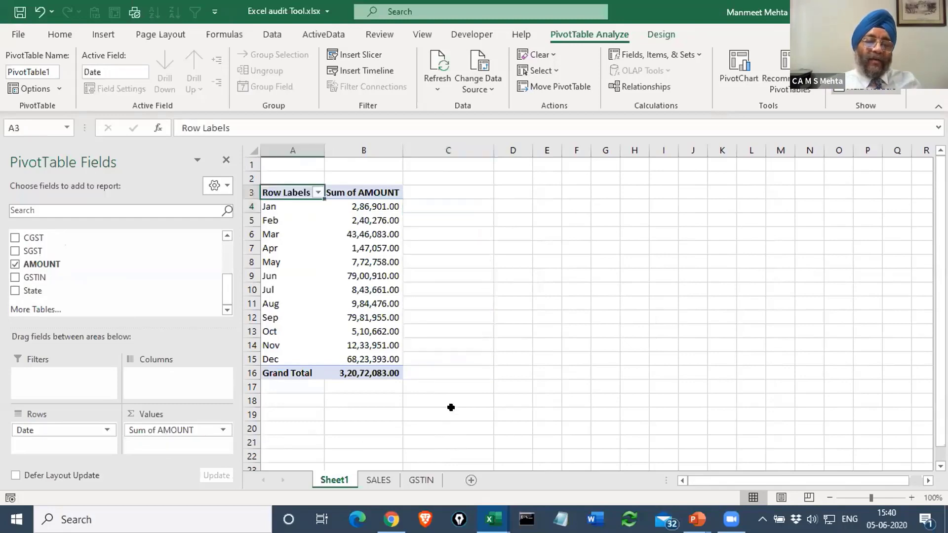
{"action": "left_click_drag", "start_coordinate": [227, 288], "coordinate": [228, 228]}
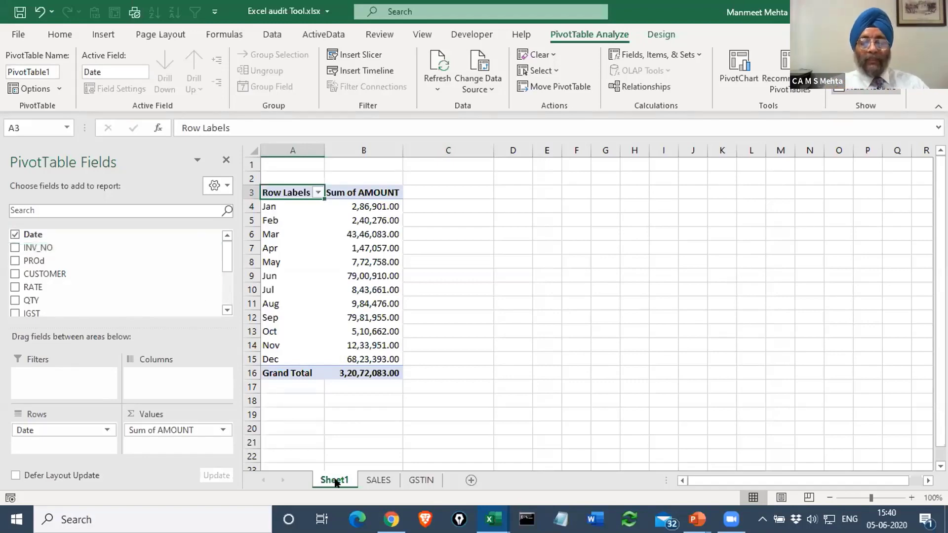
{"action": "left_click_drag", "start_coordinate": [335, 483], "coordinate": [335, 483]}
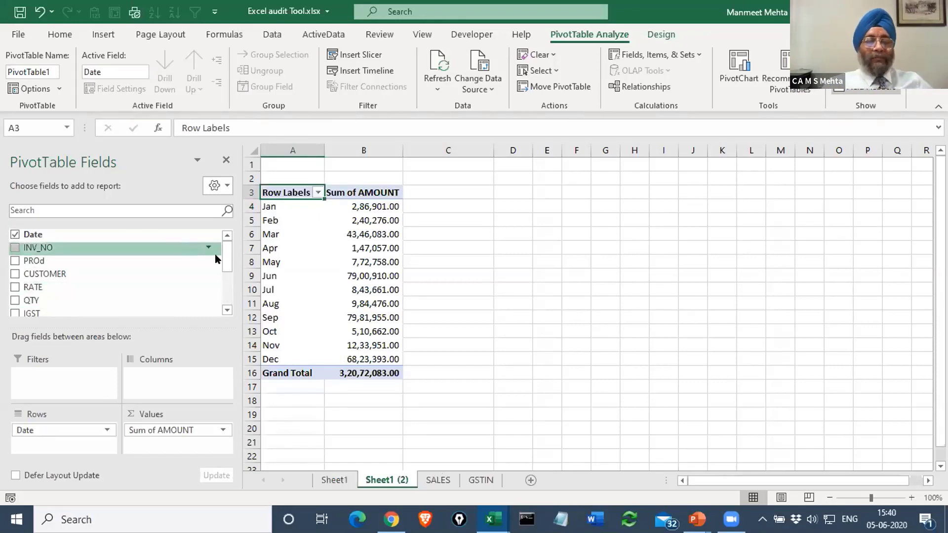
Replace Date with AMOUNT as the row field of the PivotTable on Sheet1 (2).
{"action": "left_click_drag", "start_coordinate": [226, 256], "coordinate": [228, 287]}
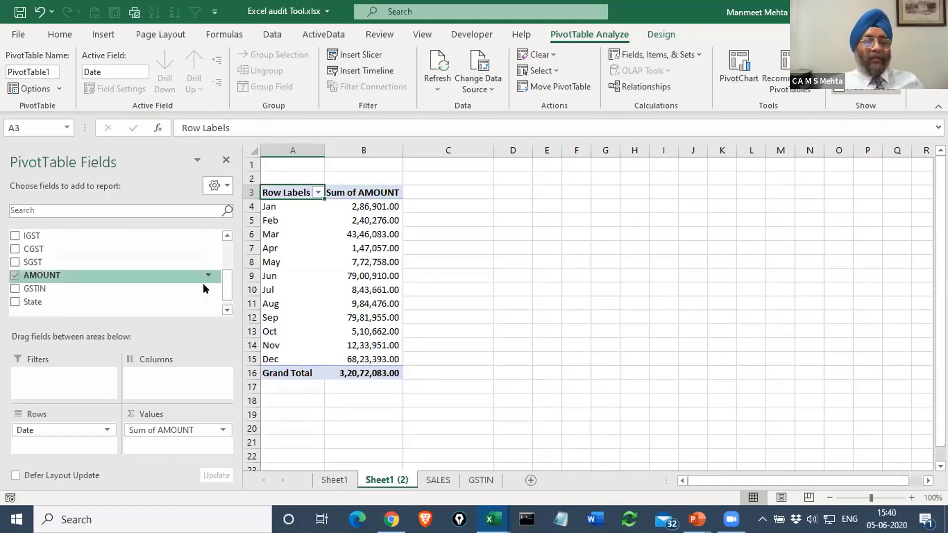
{"action": "left_click_drag", "start_coordinate": [62, 430], "coordinate": [508, 329]}
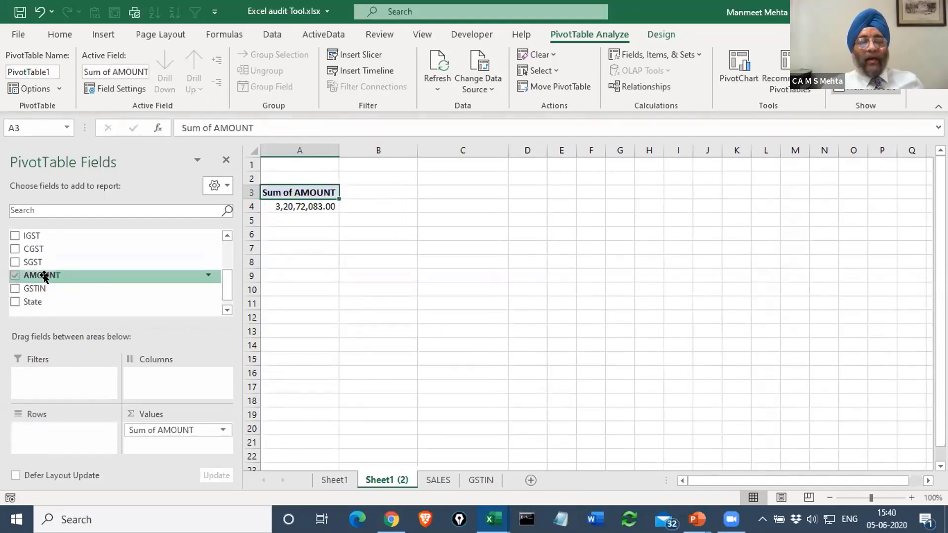
{"action": "left_click_drag", "start_coordinate": [43, 276], "coordinate": [50, 430]}
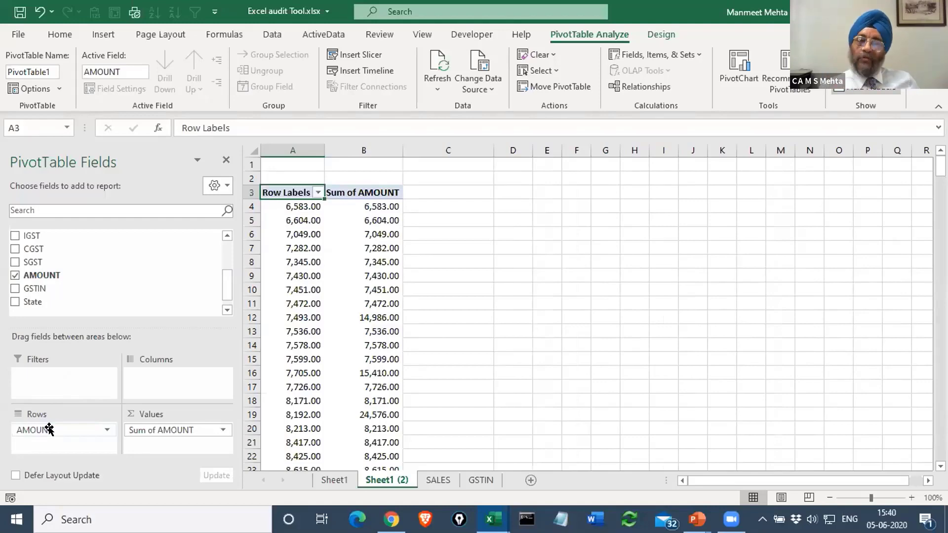
Group the PivotTable's AMOUNT row labels starting at 1 in intervals of 100000.
{"action": "left_click", "coordinate": [295, 206]}
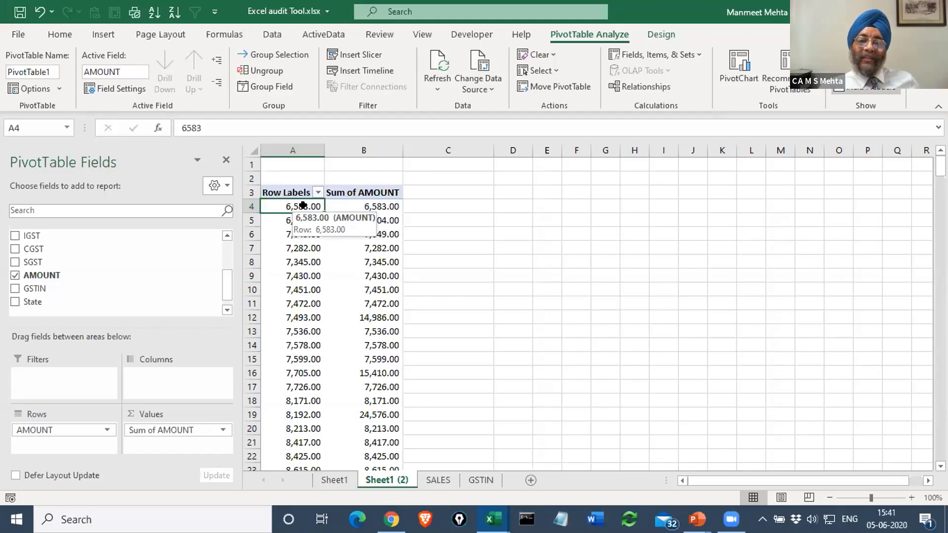
{"action": "right_click", "coordinate": [303, 207]}
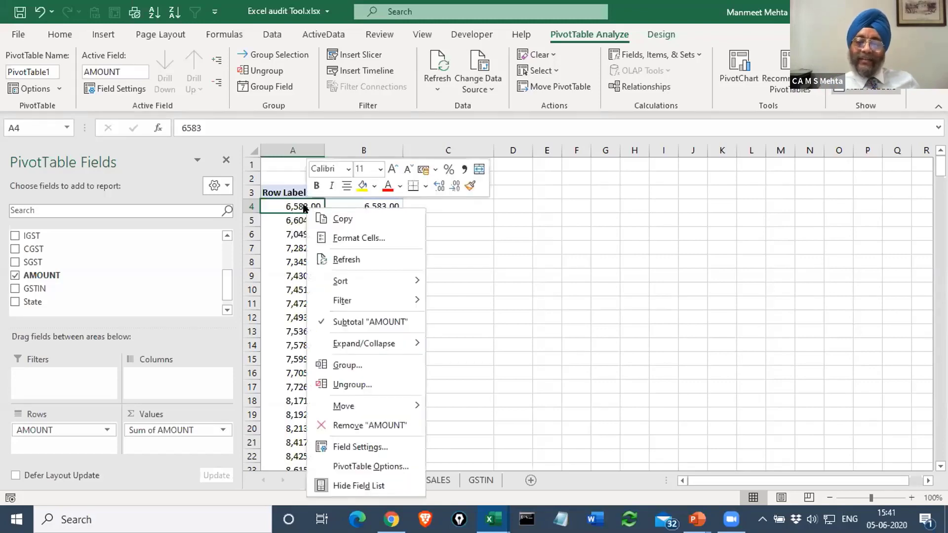
{"action": "left_click", "coordinate": [351, 368]}
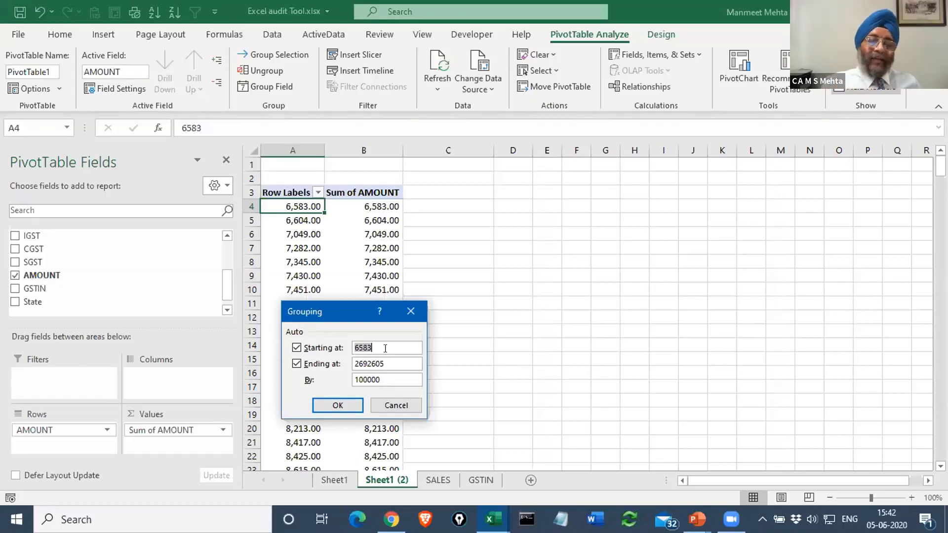
{"action": "type", "text": "1"}
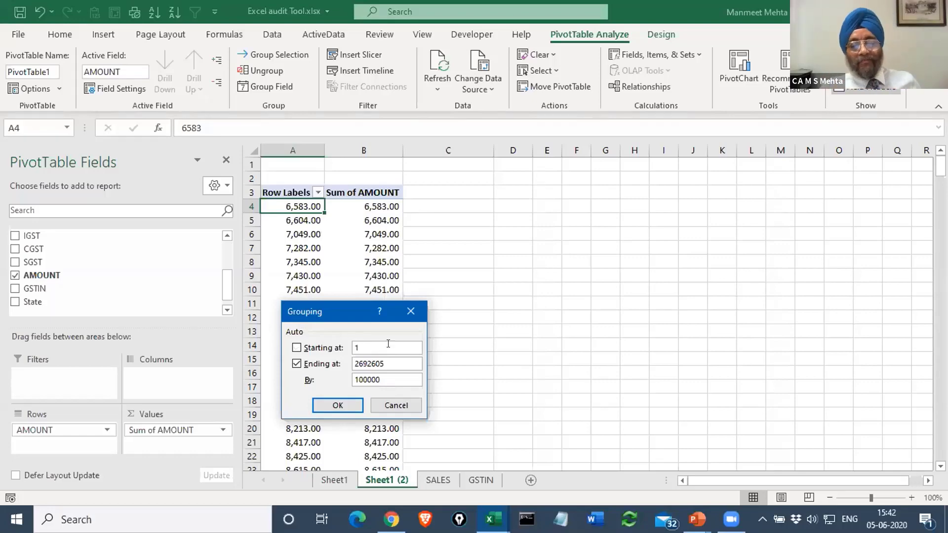
{"action": "left_click", "coordinate": [338, 405]}
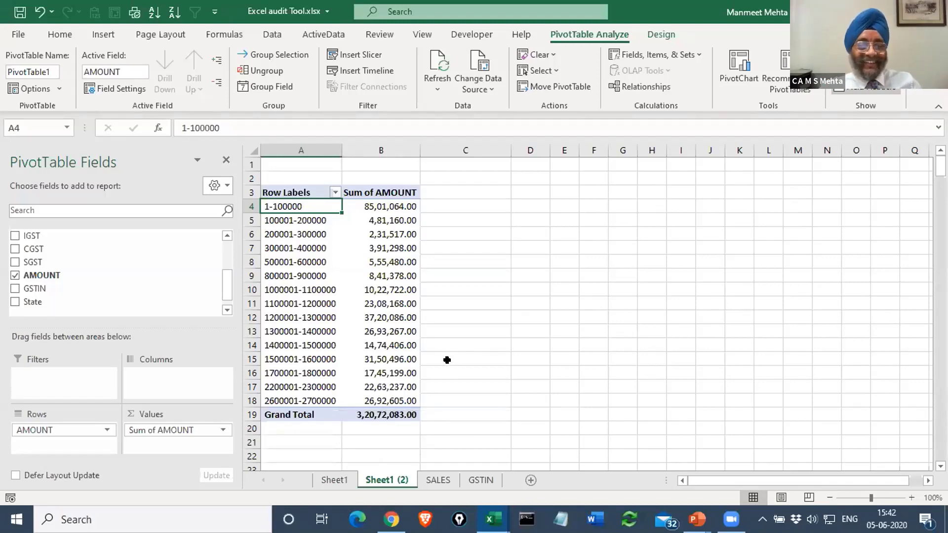
Add the AMOUNT field three more times to the PivotTable's values.
{"action": "left_click_drag", "start_coordinate": [44, 273], "coordinate": [160, 440]}
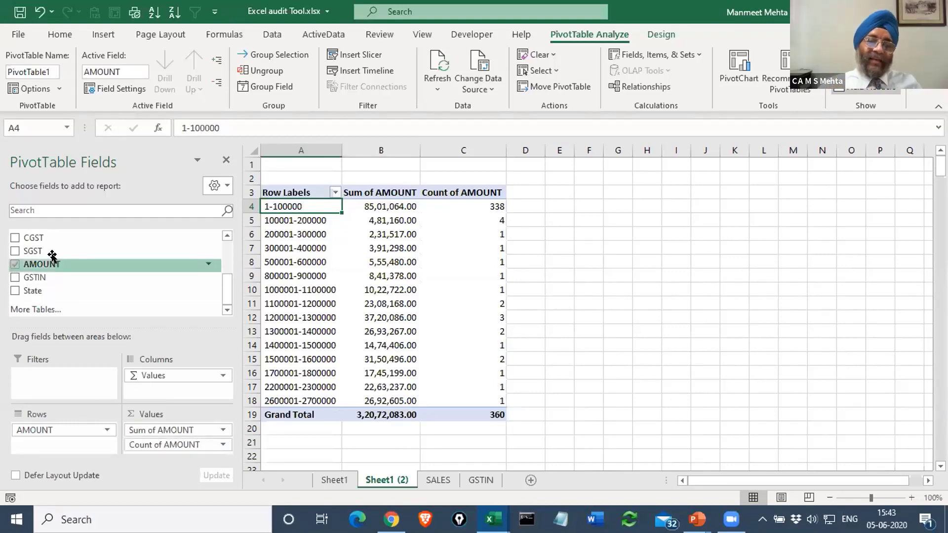
{"action": "left_click_drag", "start_coordinate": [49, 255], "coordinate": [163, 434]}
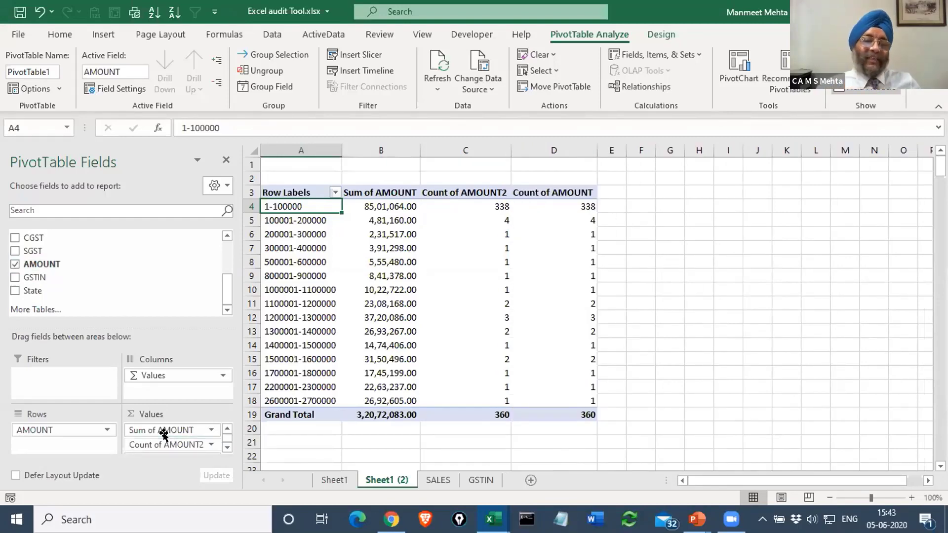
{"action": "left_click_drag", "start_coordinate": [64, 263], "coordinate": [163, 431]}
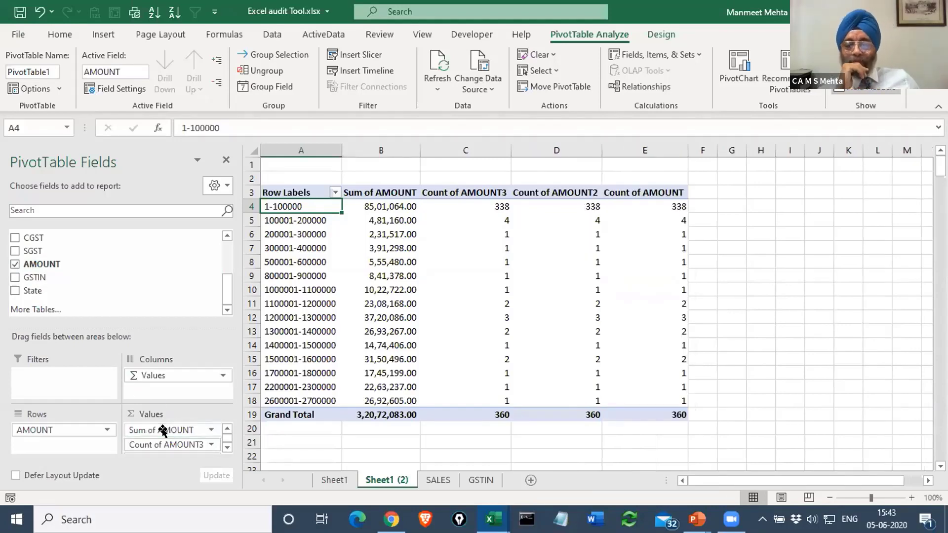
Summarize the AMOUNT value field in column C by Sum and show it as % of Column Total.
{"action": "left_click", "coordinate": [471, 205]}
{"action": "right_click", "coordinate": [472, 205]}
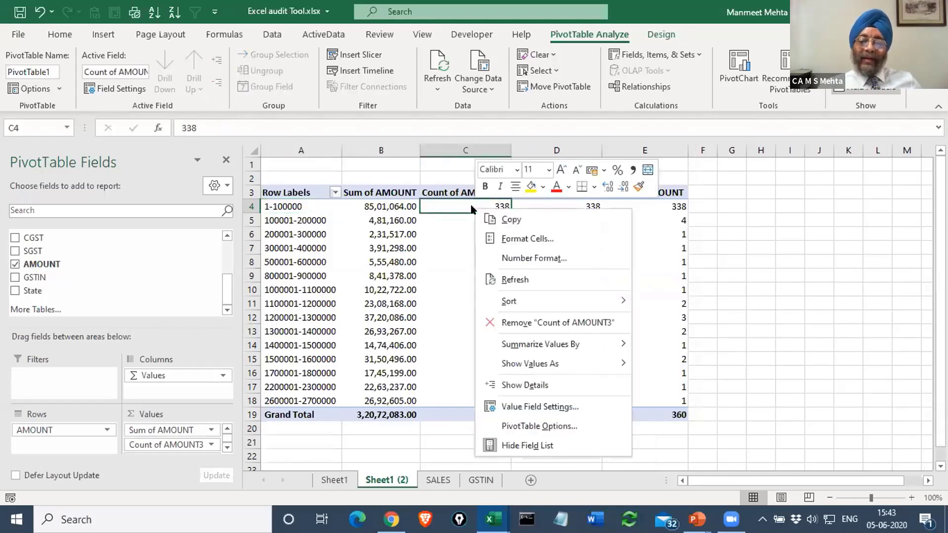
{"action": "mouse_move", "coordinate": [570, 341]}
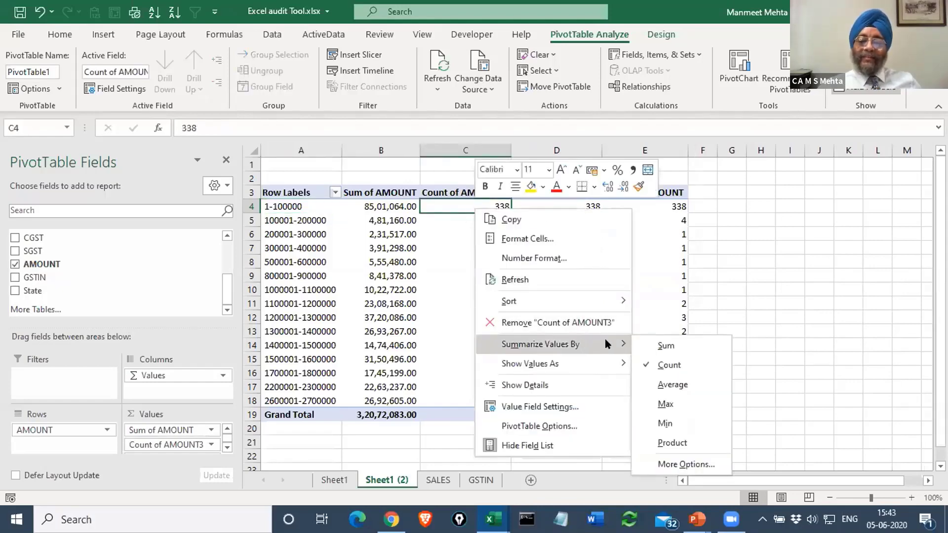
{"action": "left_click", "coordinate": [664, 344]}
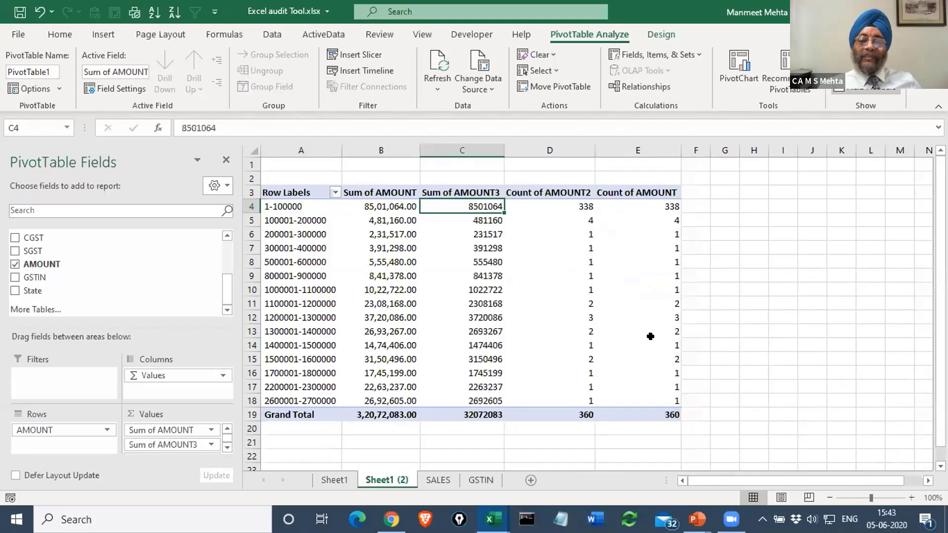
{"action": "right_click", "coordinate": [460, 199]}
{"action": "mouse_move", "coordinate": [558, 358]}
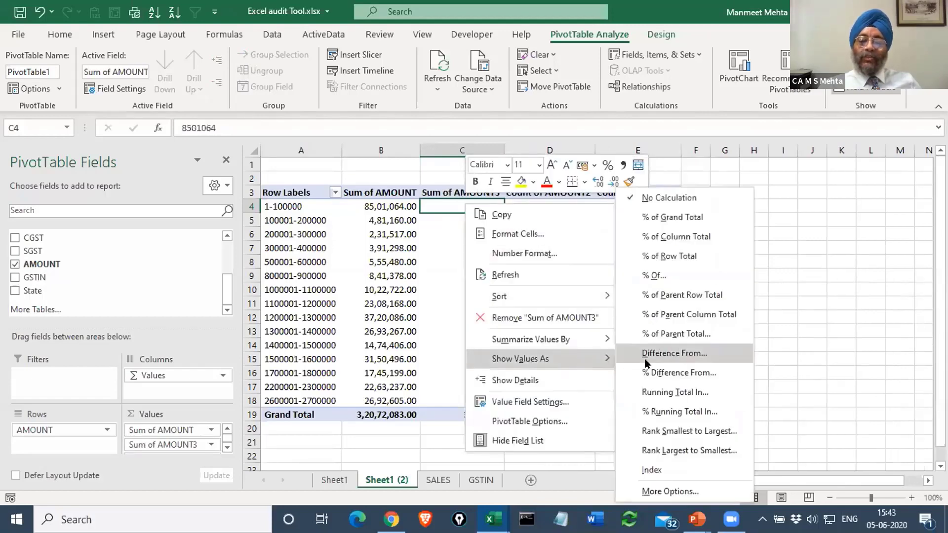
{"action": "left_click", "coordinate": [676, 235]}
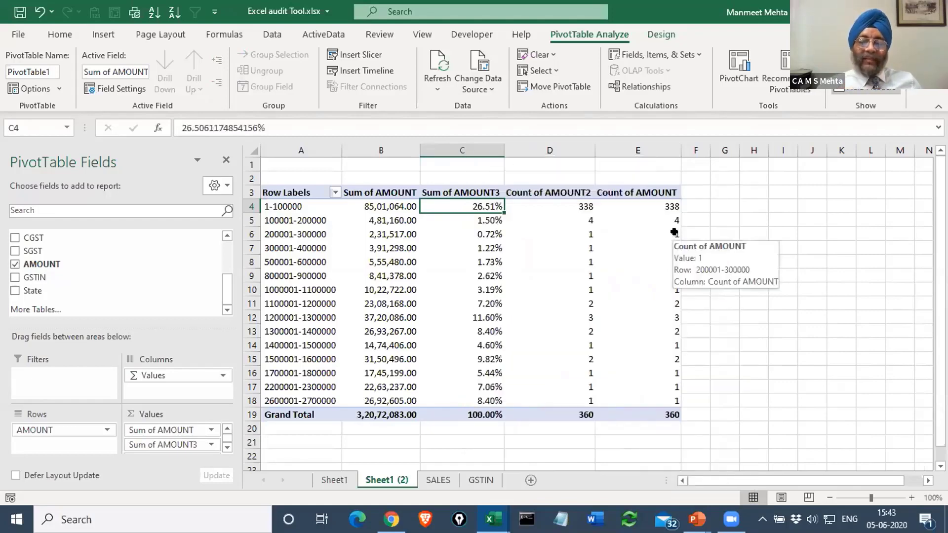
Show the Count of AMOUNT in column E as % of Column Total and check both percentage columns for the bands above 100000.
{"action": "left_click", "coordinate": [659, 207]}
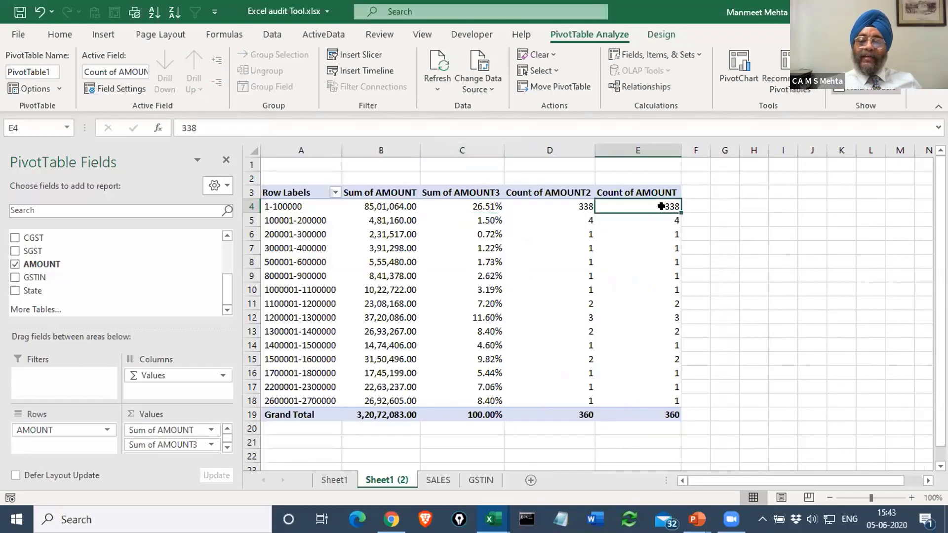
{"action": "right_click", "coordinate": [661, 207]}
{"action": "mouse_move", "coordinate": [741, 364]}
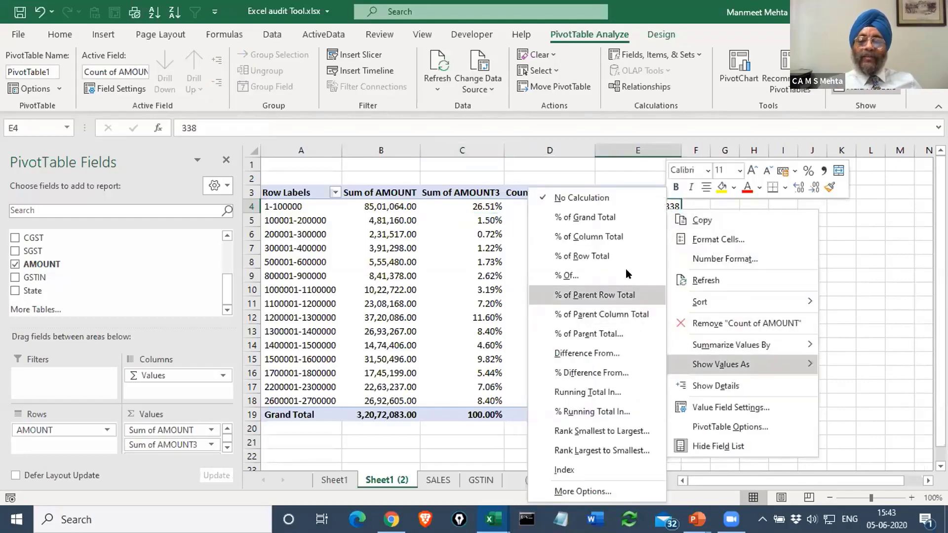
{"action": "left_click", "coordinate": [608, 239]}
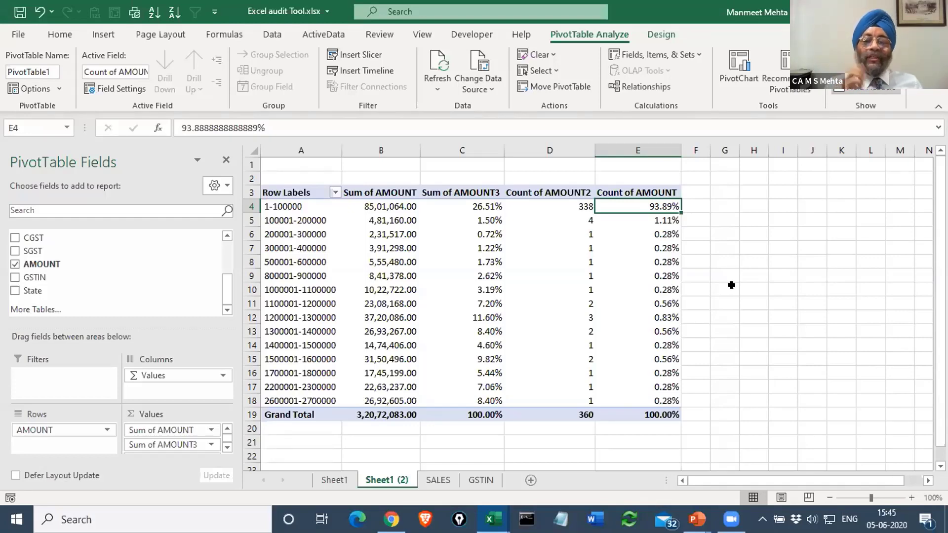
{"action": "left_click_drag", "start_coordinate": [666, 220], "coordinate": [662, 394]}
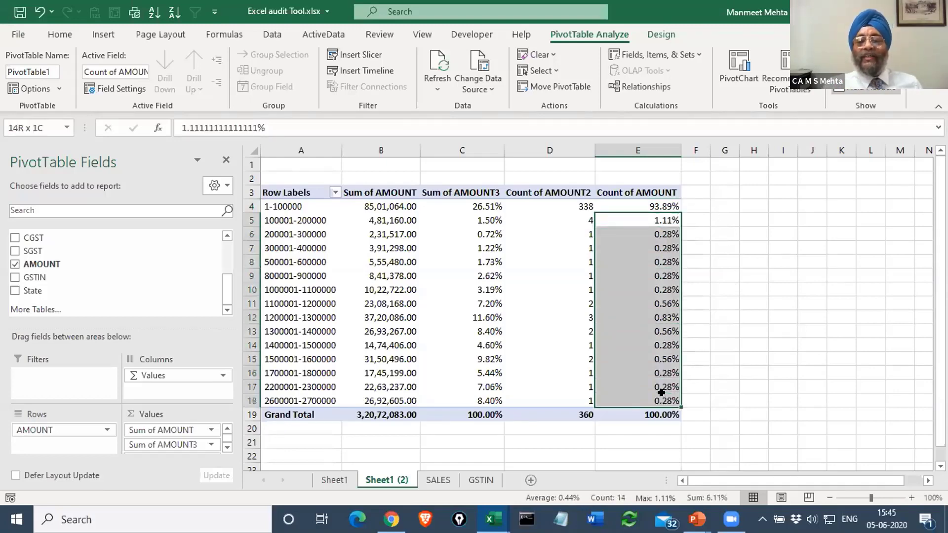
{"action": "left_click_drag", "start_coordinate": [487, 220], "coordinate": [481, 395]}
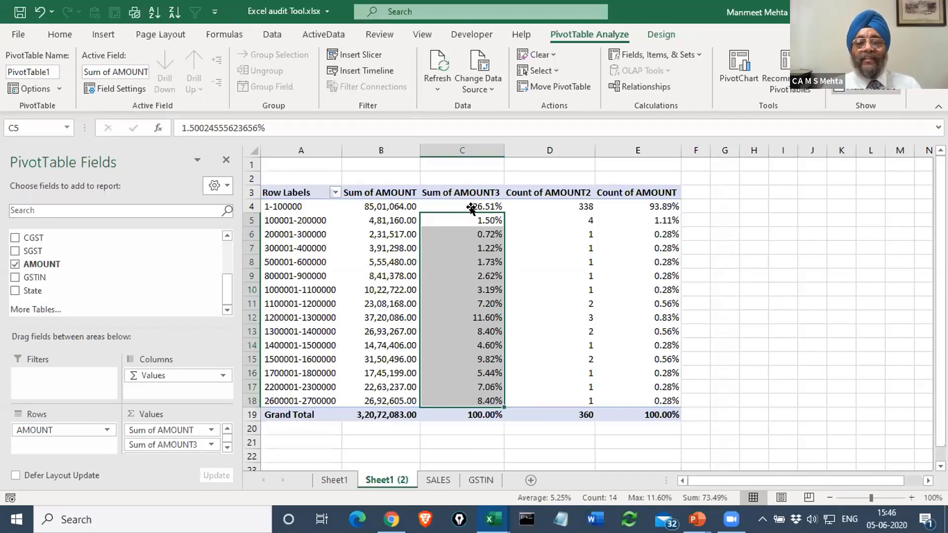
Regroup the AMOUNT row labels in intervals of 60000.
{"action": "left_click", "coordinate": [284, 204]}
{"action": "right_click", "coordinate": [285, 206]}
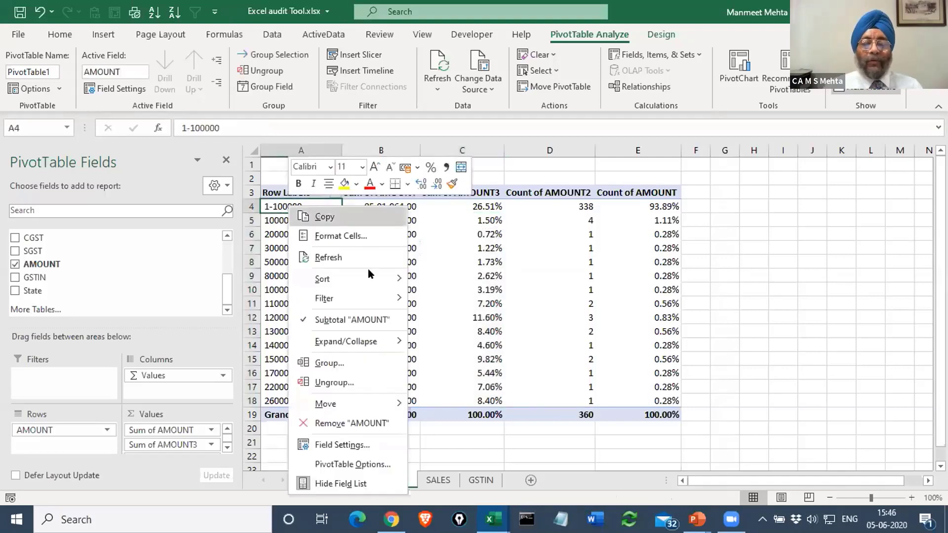
{"action": "left_click", "coordinate": [348, 359]}
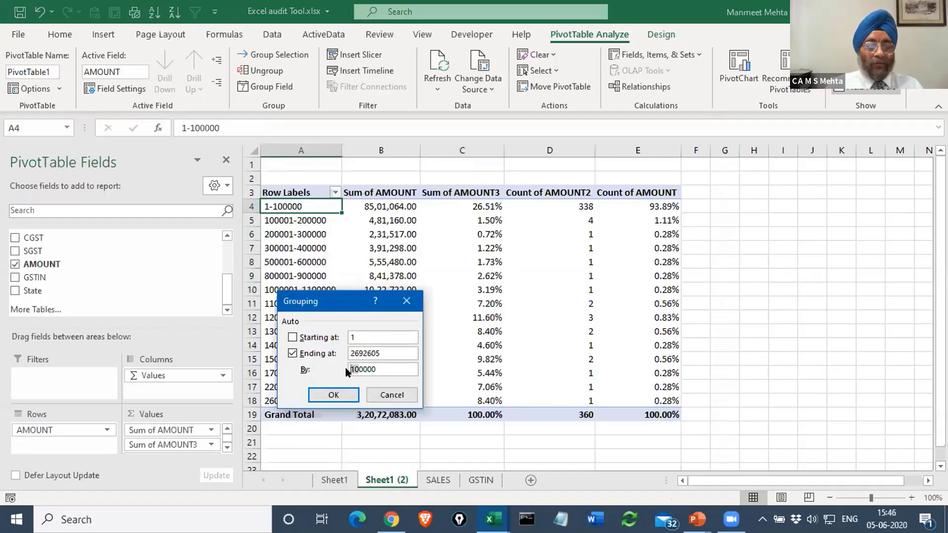
{"action": "left_click", "coordinate": [333, 395]}
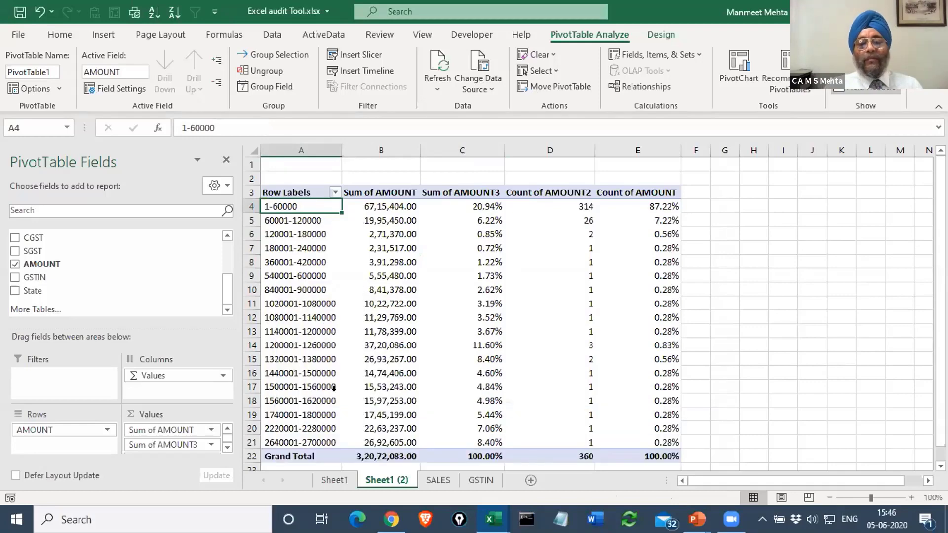
Examine the combined amount share, count share and invoice count of the bands above 60000 by selecting their cells.
{"action": "mouse_move", "coordinate": [477, 205]}
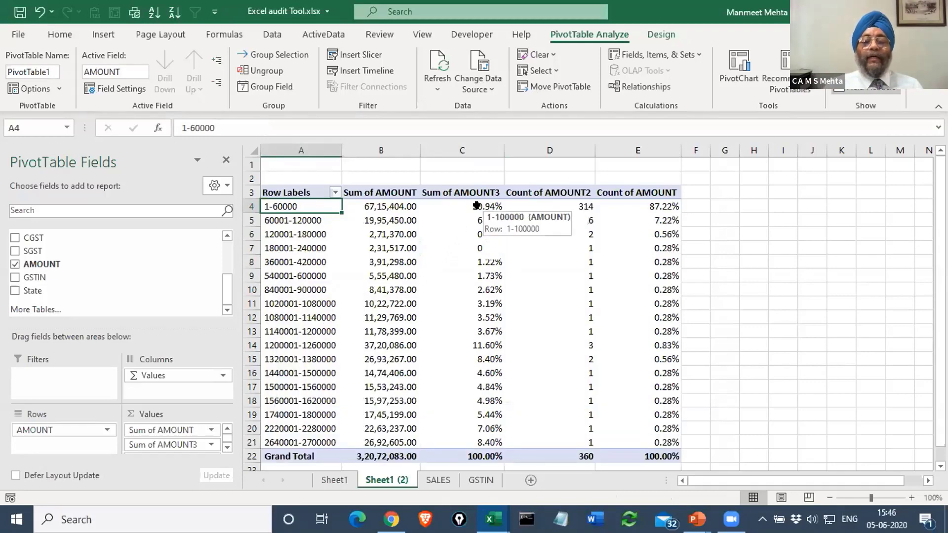
{"action": "left_click_drag", "start_coordinate": [491, 220], "coordinate": [476, 401]}
{"action": "left_click_drag", "start_coordinate": [475, 448], "coordinate": [482, 372]}
{"action": "scroll", "coordinate": [718, 316], "scroll_direction": "up", "scroll_amount": 2}
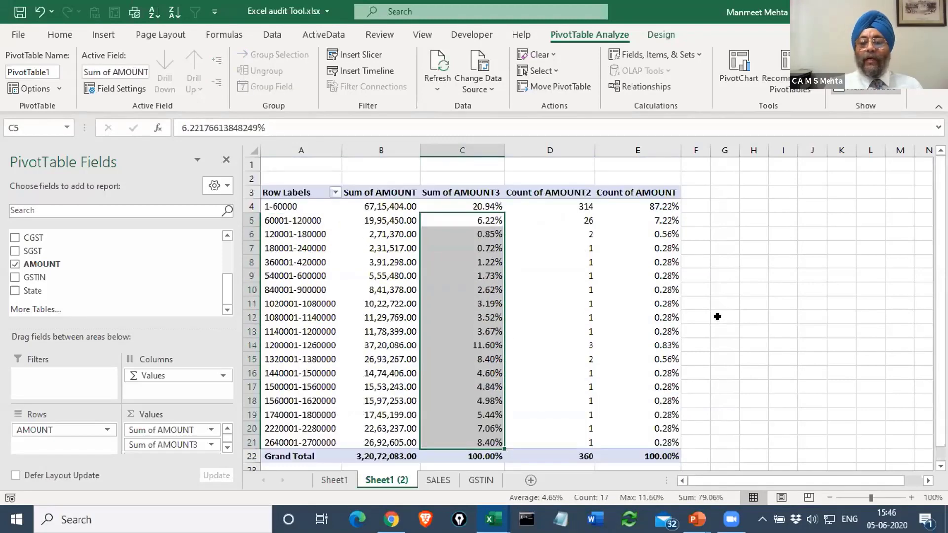
{"action": "left_click_drag", "start_coordinate": [664, 221], "coordinate": [660, 443]}
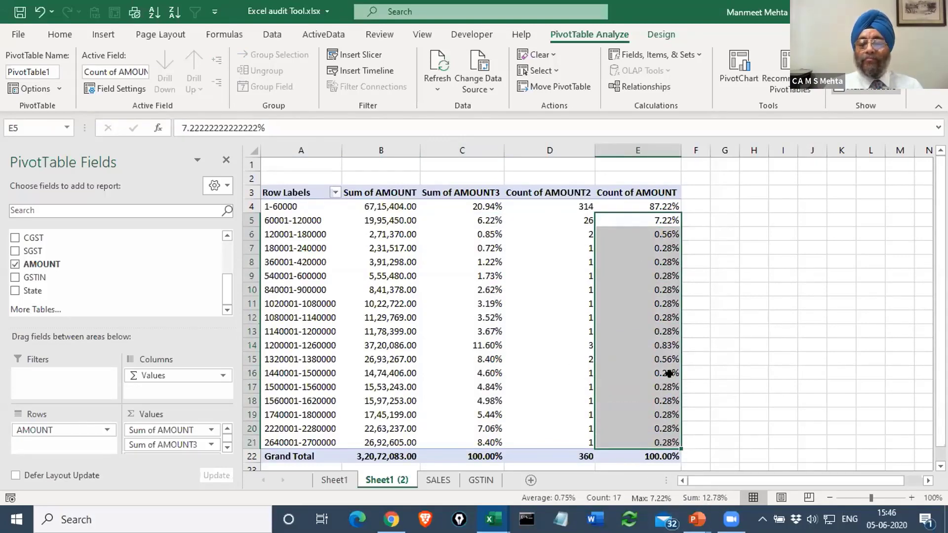
{"action": "mouse_move", "coordinate": [569, 237]}
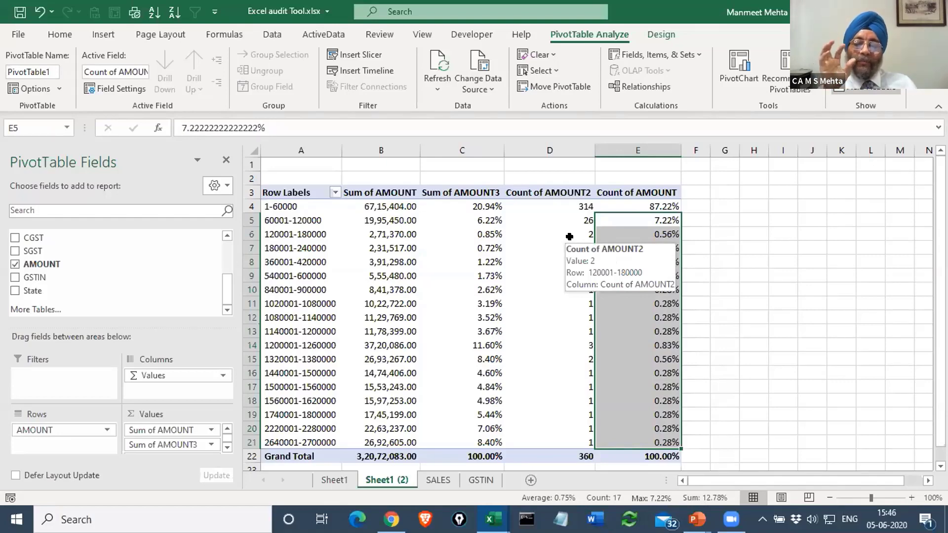
{"action": "left_click", "coordinate": [572, 217]}
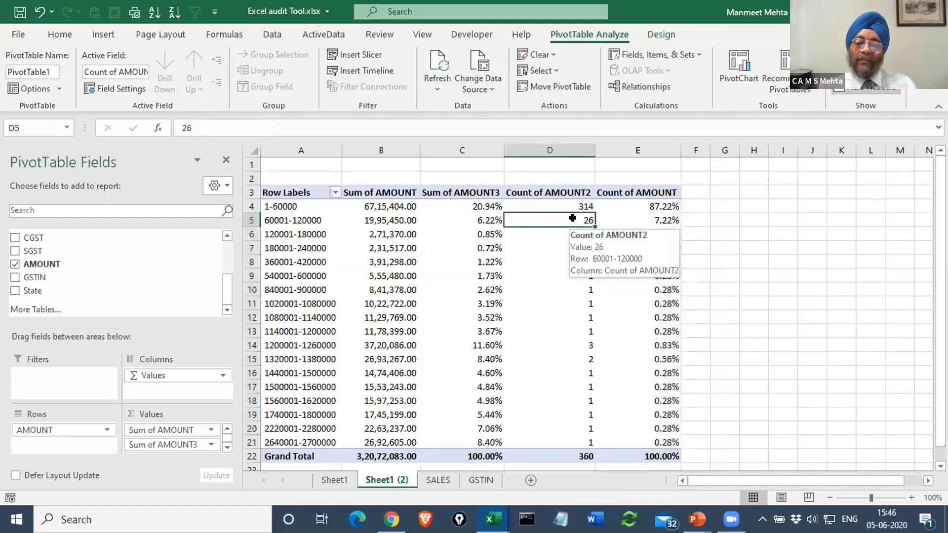
{"action": "left_click_drag", "start_coordinate": [573, 218], "coordinate": [549, 432]}
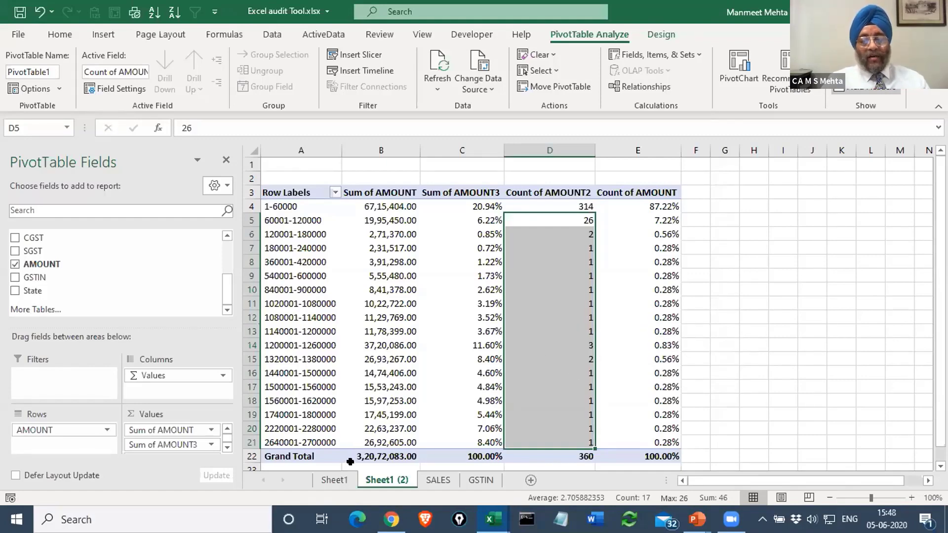
Insert a CUSTOMER slicer for the monthly PivotTable on Sheet1 and place it beside the PivotTable.
{"action": "left_click", "coordinate": [335, 480]}
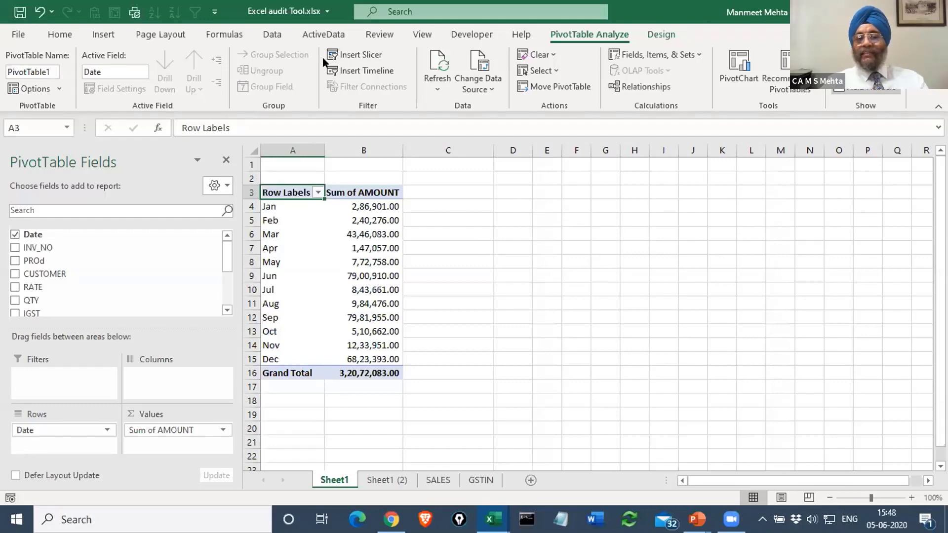
{"action": "left_click", "coordinate": [359, 54]}
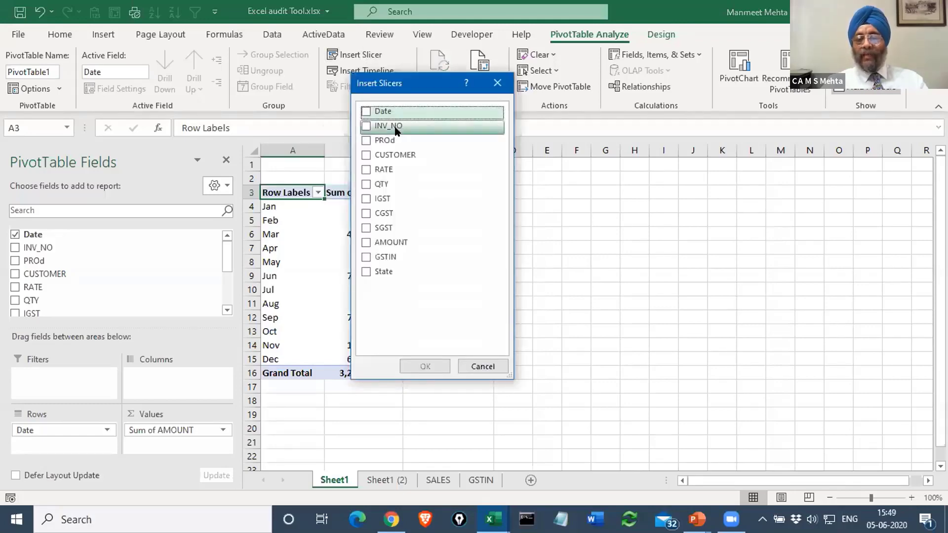
{"action": "left_click", "coordinate": [368, 158]}
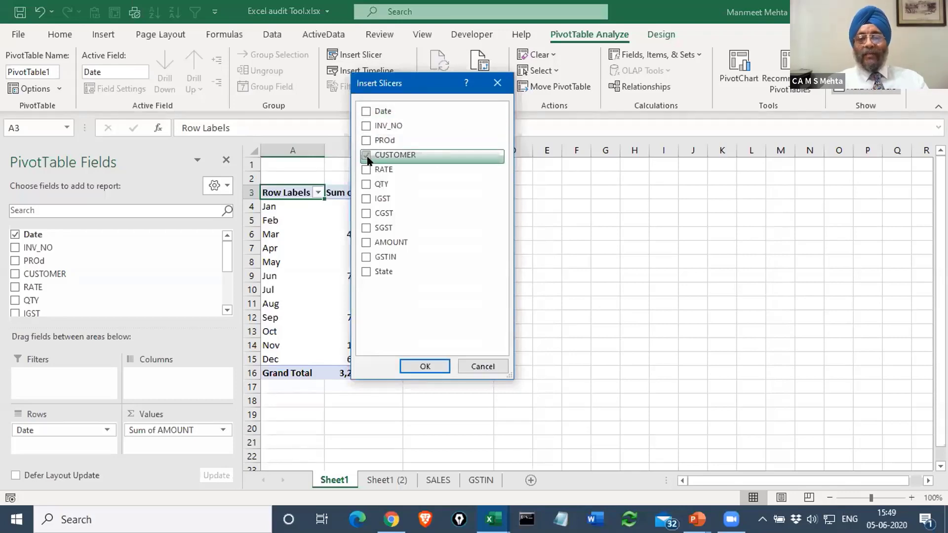
{"action": "left_click", "coordinate": [425, 366]}
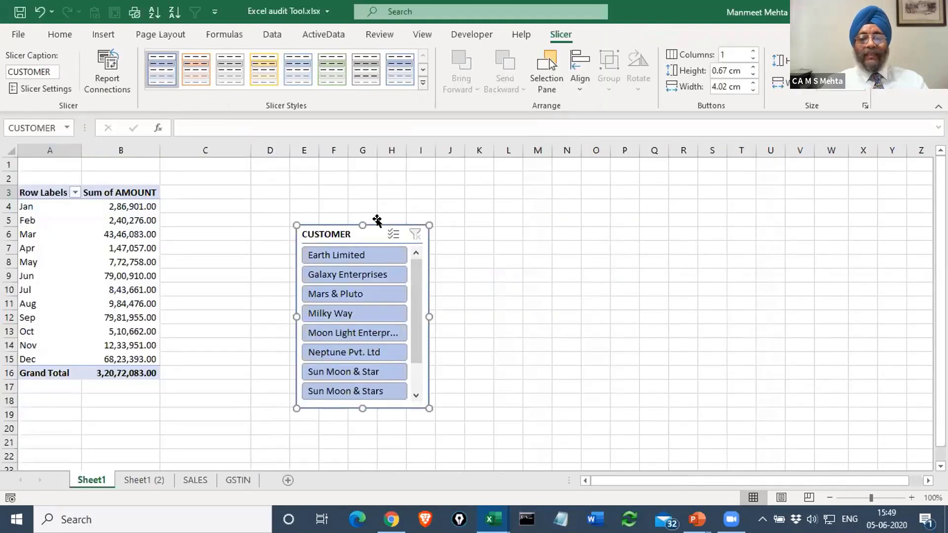
{"action": "left_click_drag", "start_coordinate": [376, 219], "coordinate": [328, 181]}
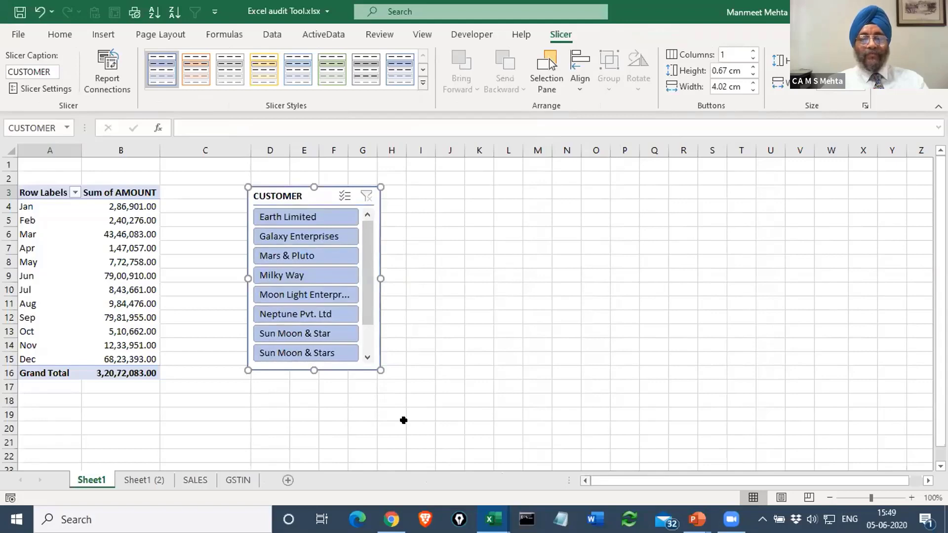
Filter the monthly PivotTable by Earth Limited, Galaxy Enterprises, Mars & Pluto and Milky Way one at a time and examine their monthly amounts.
{"action": "left_click", "coordinate": [54, 280]}
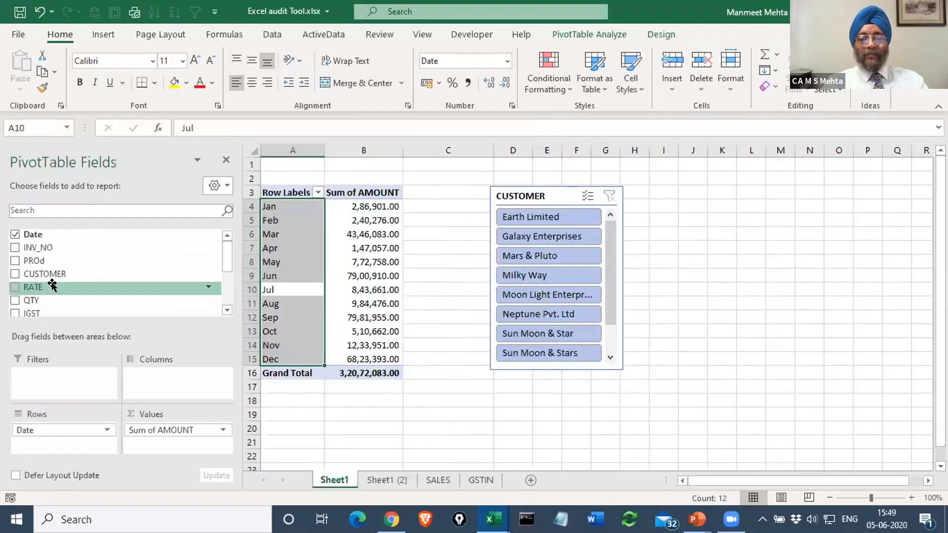
{"action": "left_click", "coordinate": [663, 242]}
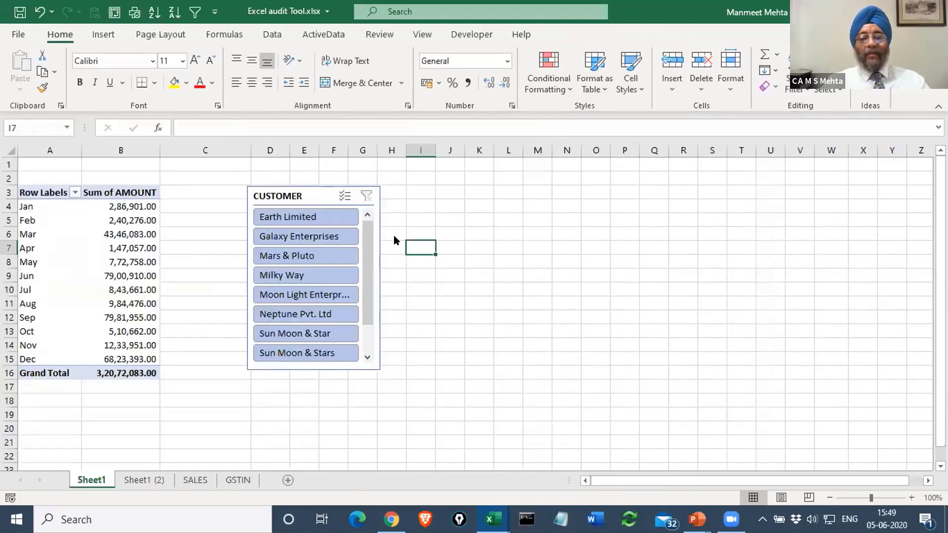
{"action": "left_click", "coordinate": [280, 218]}
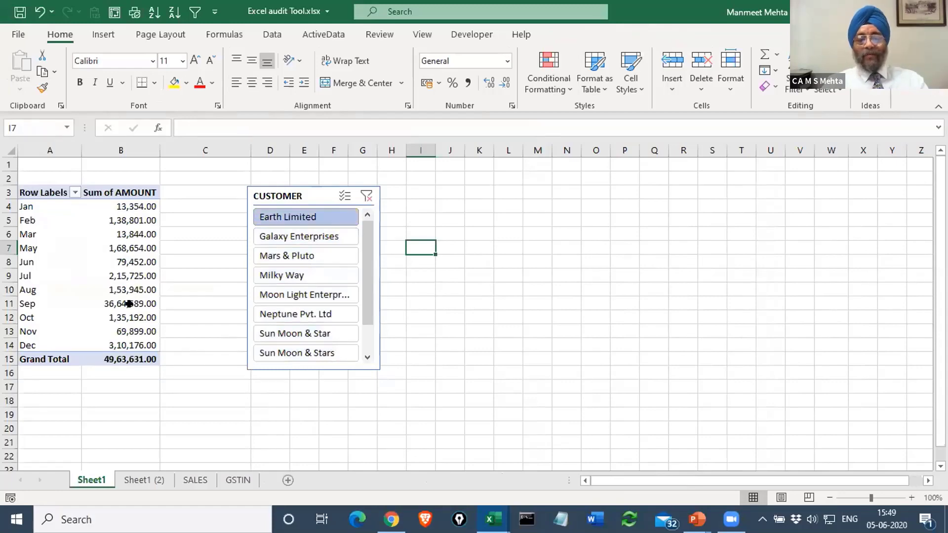
{"action": "mouse_move", "coordinate": [130, 304]}
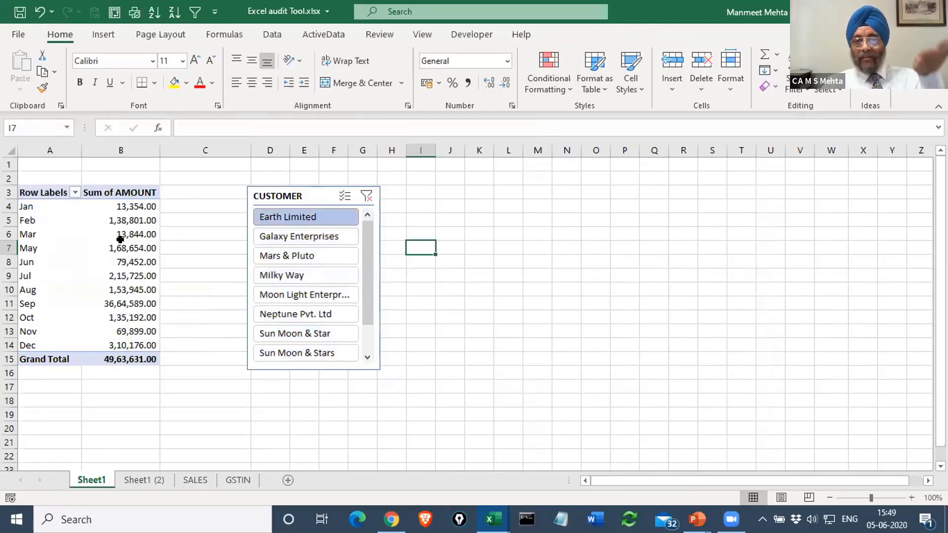
{"action": "mouse_move", "coordinate": [120, 239]}
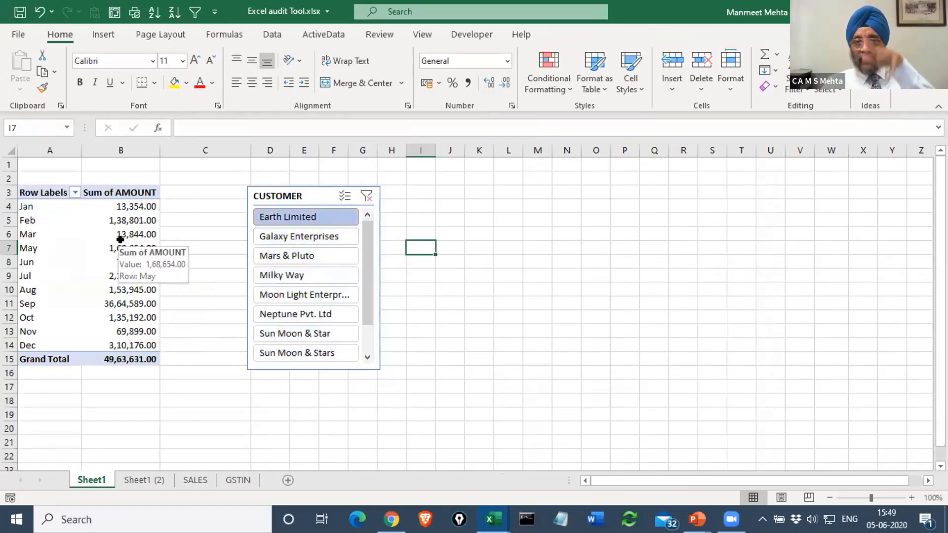
{"action": "left_click", "coordinate": [312, 239]}
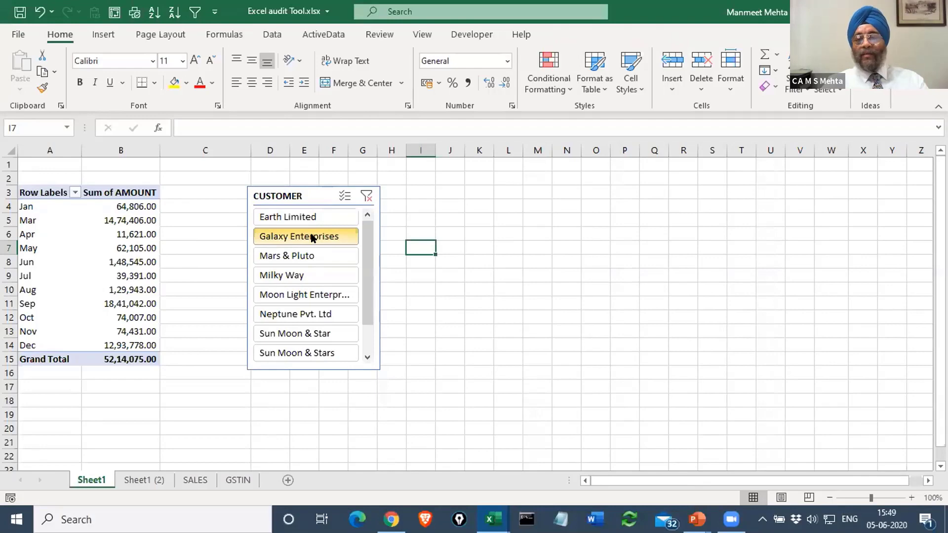
{"action": "left_click", "coordinate": [311, 238]}
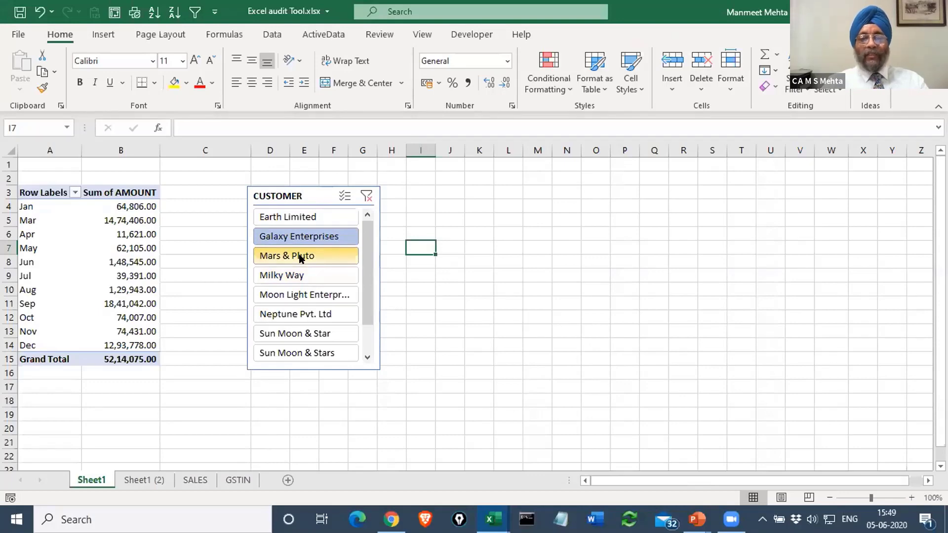
{"action": "left_click", "coordinate": [300, 257]}
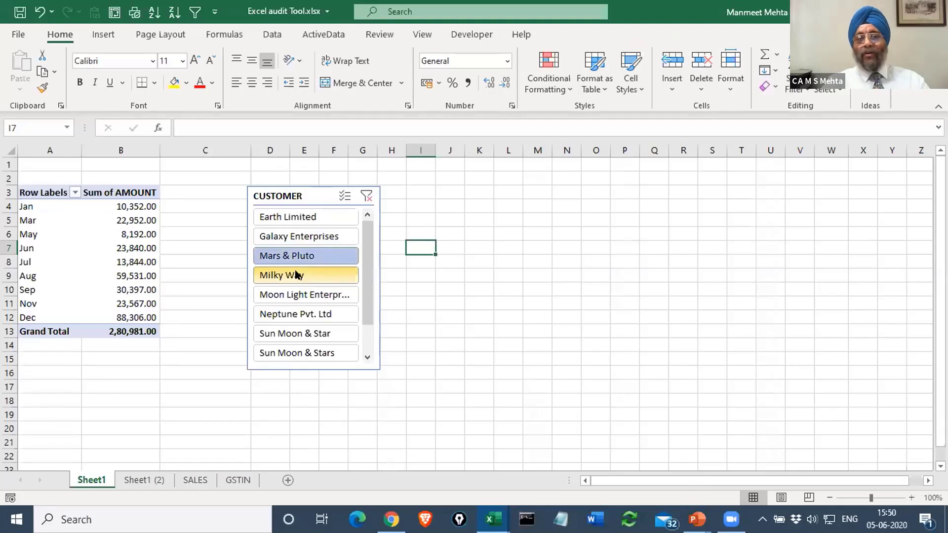
{"action": "left_click", "coordinate": [294, 237]}
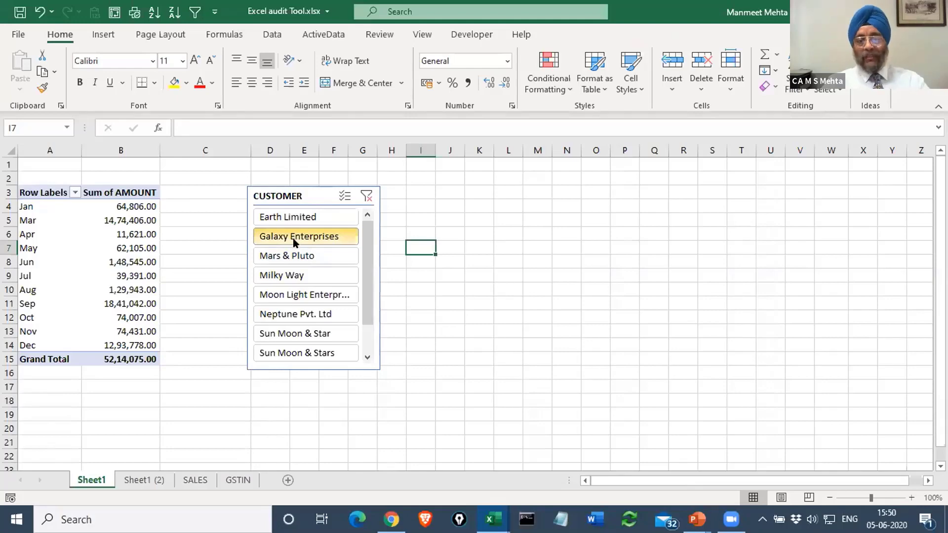
{"action": "left_click", "coordinate": [294, 257]}
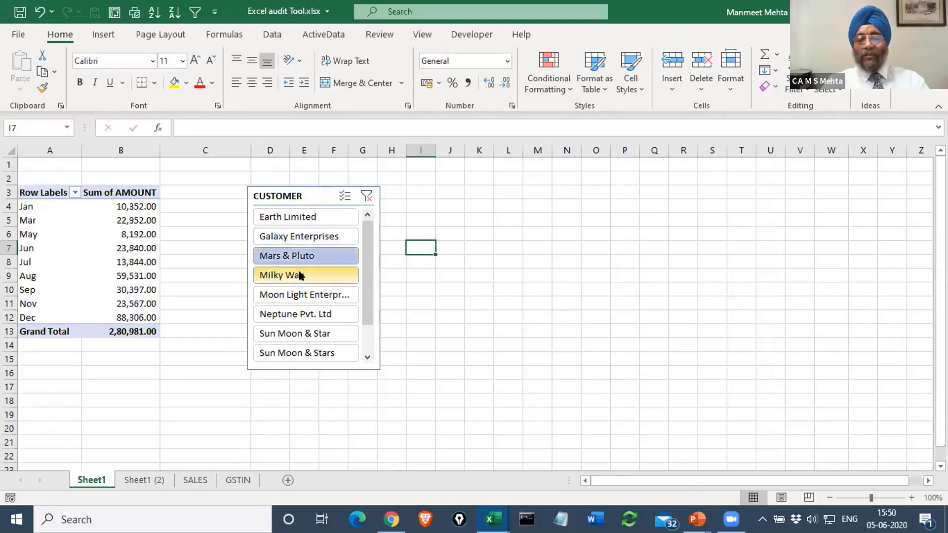
{"action": "left_click", "coordinate": [300, 275]}
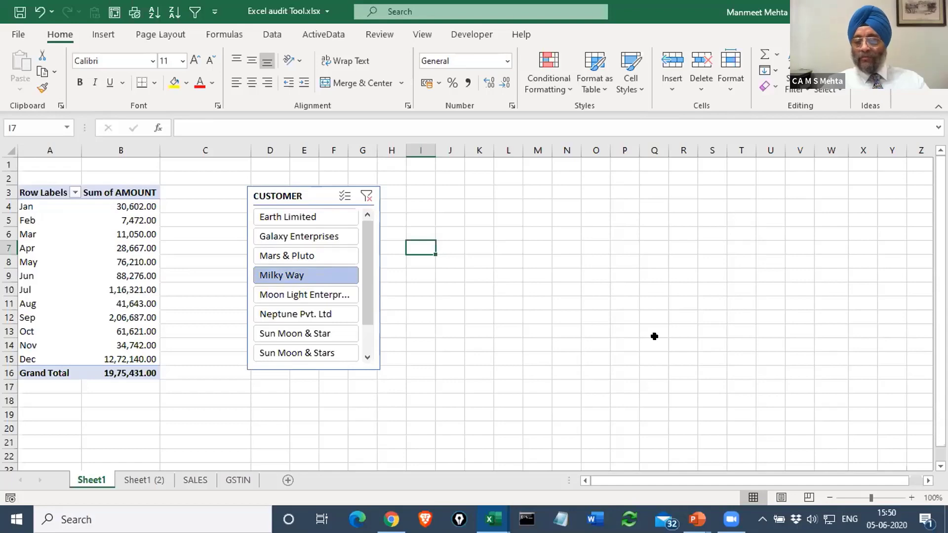
Replace the CUSTOMER slicer with a newly inserted one for the monthly PivotTable and place it beside the table, over columns D to H.
{"action": "left_click", "coordinate": [317, 186]}
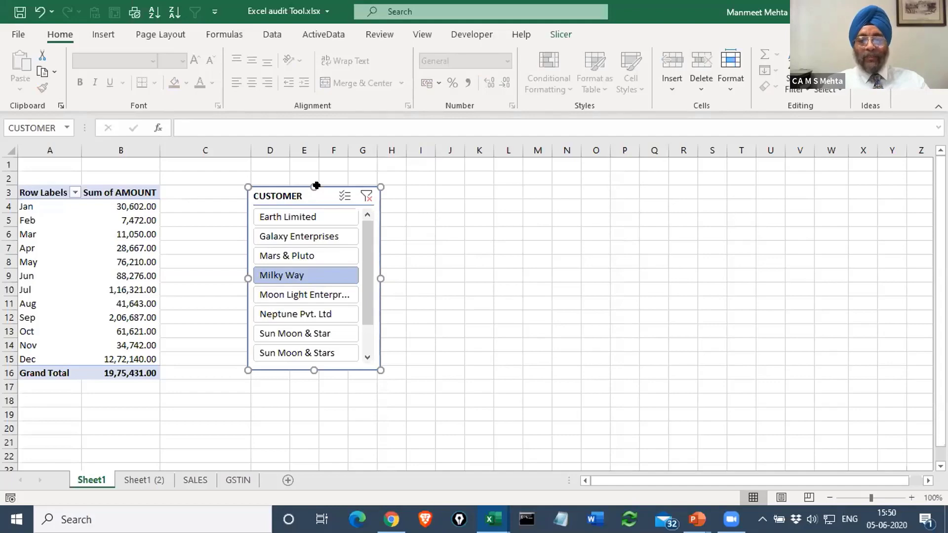
{"action": "key", "text": "Delete"}
{"action": "left_click", "coordinate": [105, 247]}
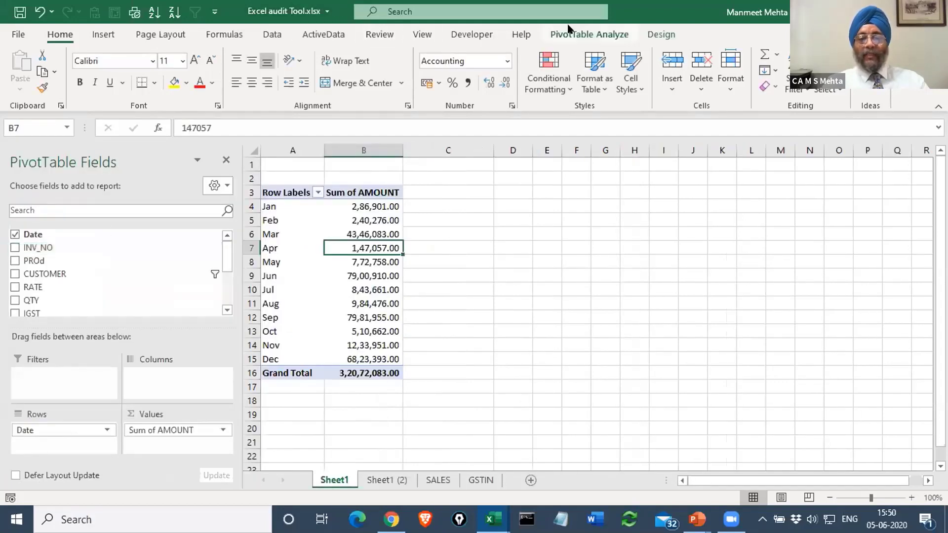
{"action": "left_click", "coordinate": [579, 36]}
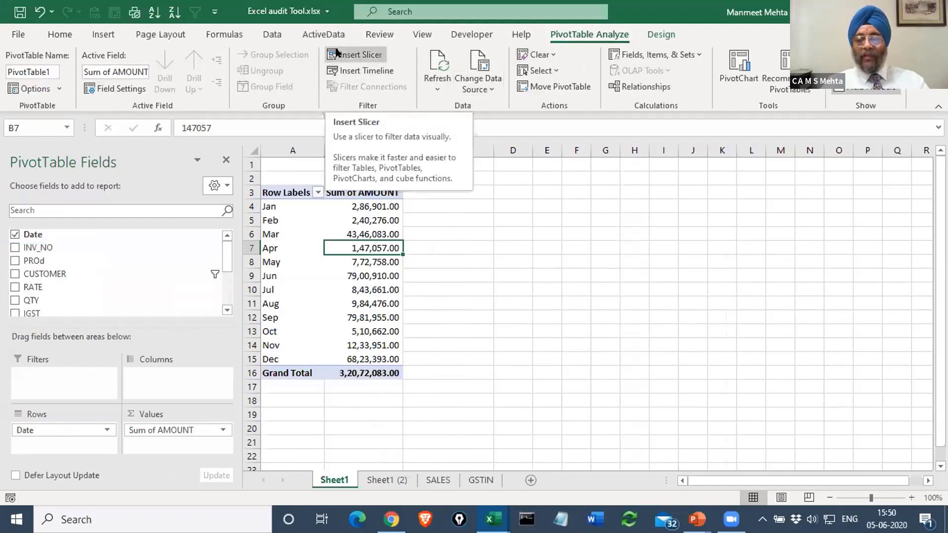
{"action": "left_click", "coordinate": [346, 54]}
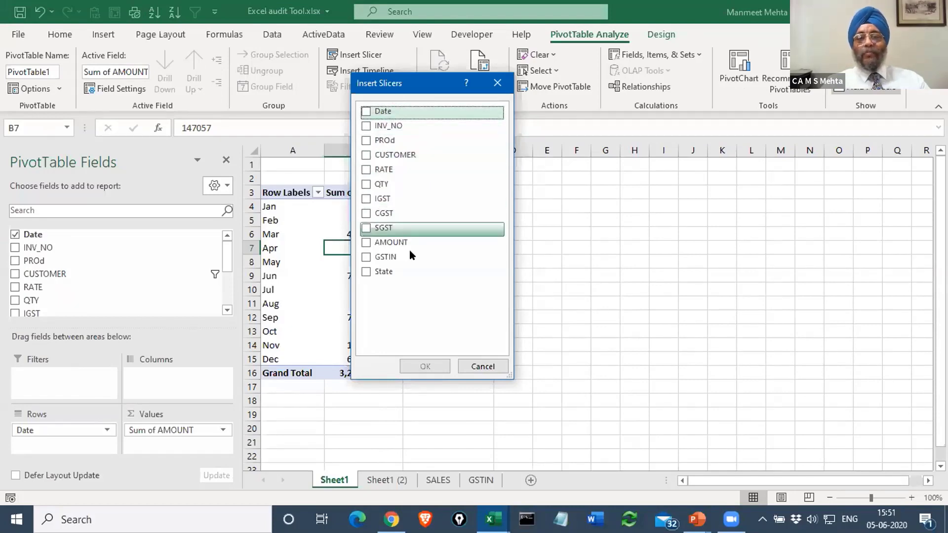
{"action": "left_click", "coordinate": [363, 154]}
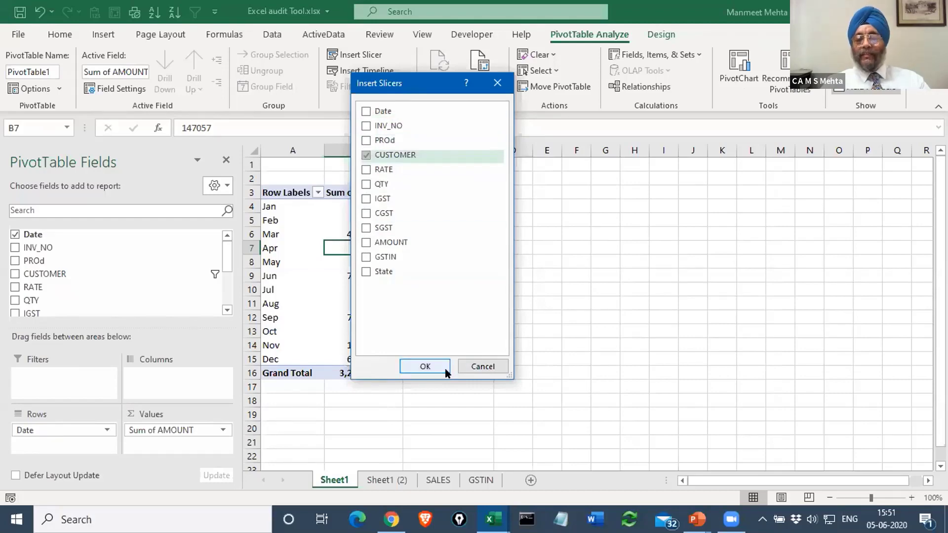
{"action": "left_click", "coordinate": [425, 366]}
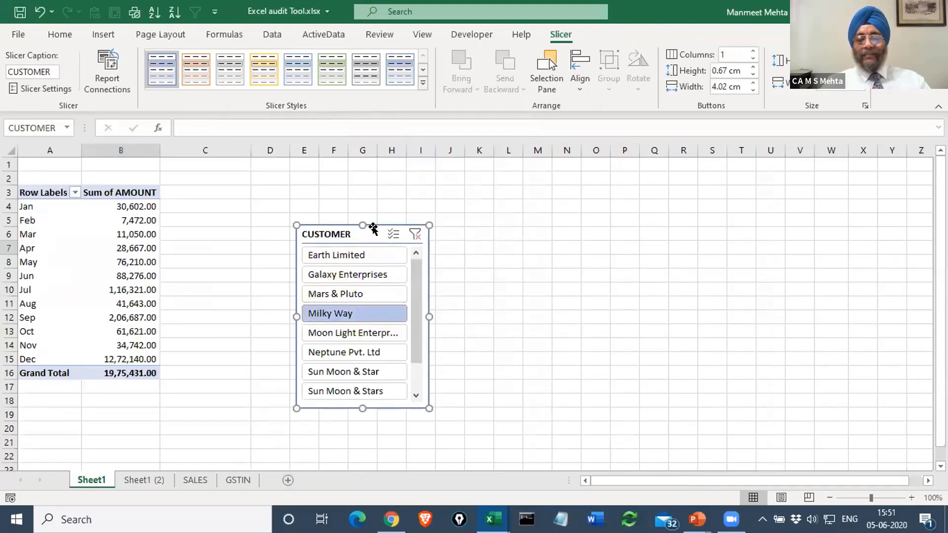
{"action": "left_click_drag", "start_coordinate": [372, 224], "coordinate": [334, 183]}
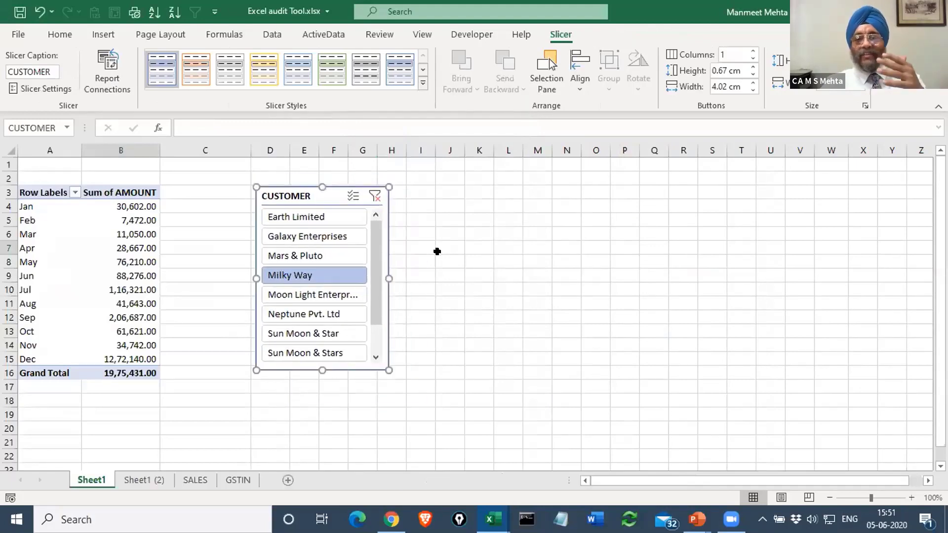
Examine the monthly amounts of each customer from Earth Limited to Sun Moon & Stars by filtering with the CUSTOMER slicer one by one.
{"action": "left_click", "coordinate": [293, 216]}
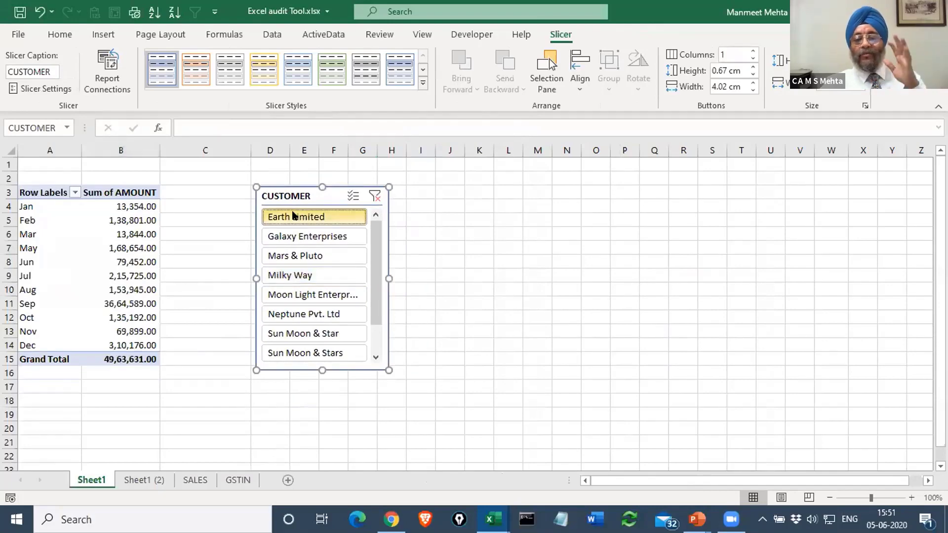
{"action": "left_click", "coordinate": [317, 238]}
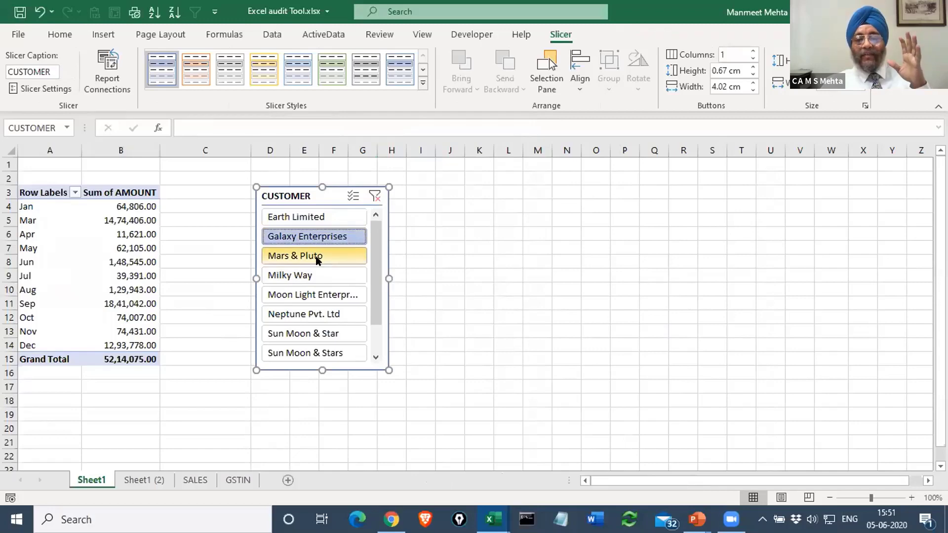
{"action": "left_click", "coordinate": [318, 258]}
{"action": "left_click", "coordinate": [313, 274]}
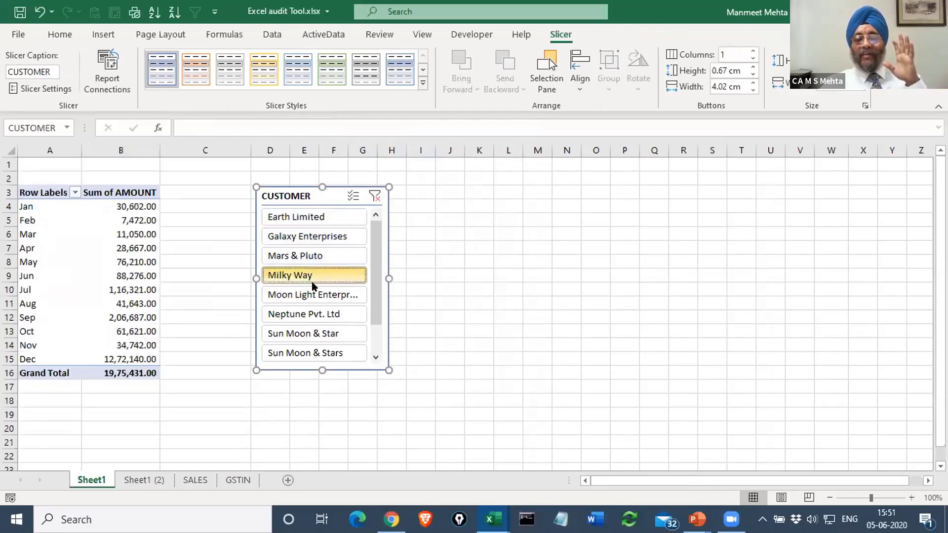
{"action": "left_click", "coordinate": [312, 295]}
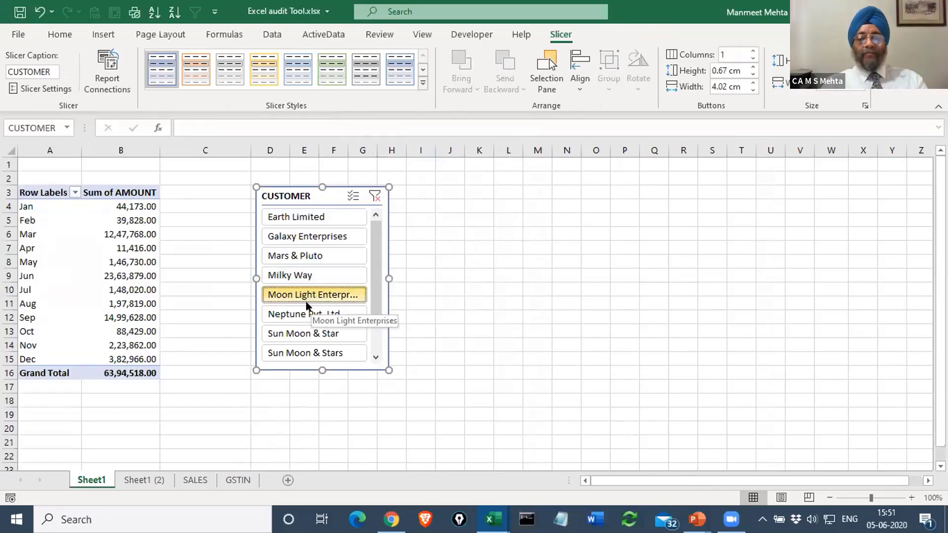
{"action": "left_click", "coordinate": [304, 315]}
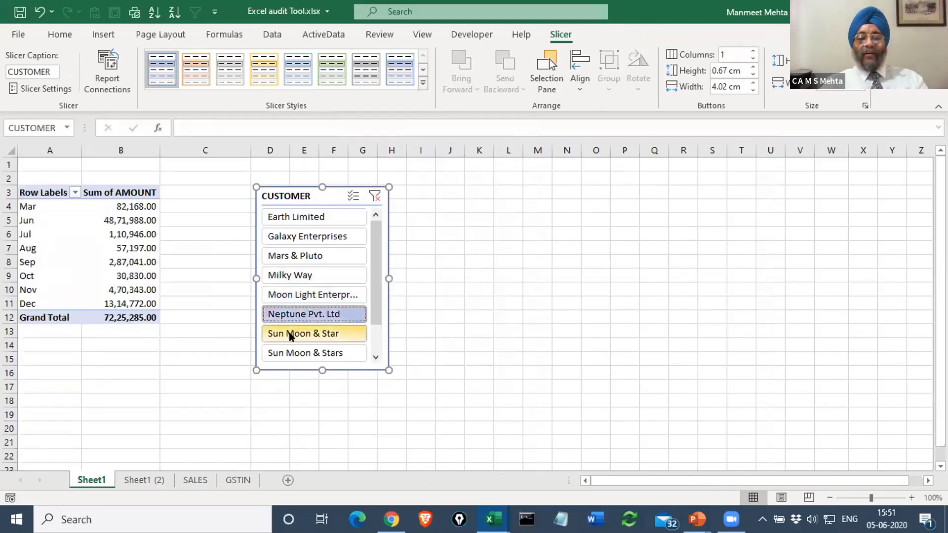
{"action": "left_click", "coordinate": [290, 334]}
{"action": "left_click", "coordinate": [291, 354]}
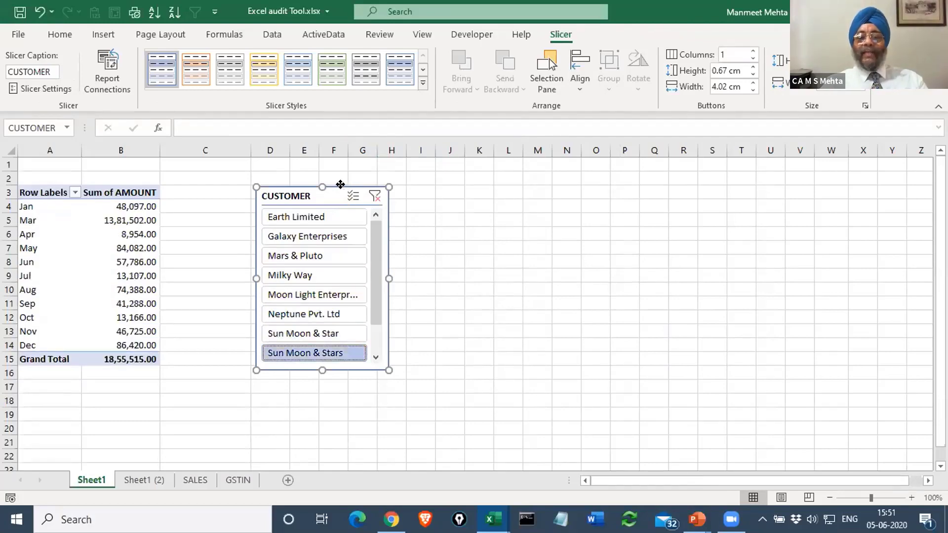
Clear the CUSTOMER slicer's filter and move the slicer away from the PivotTable to columns K to O.
{"action": "left_click_drag", "start_coordinate": [342, 185], "coordinate": [361, 187]}
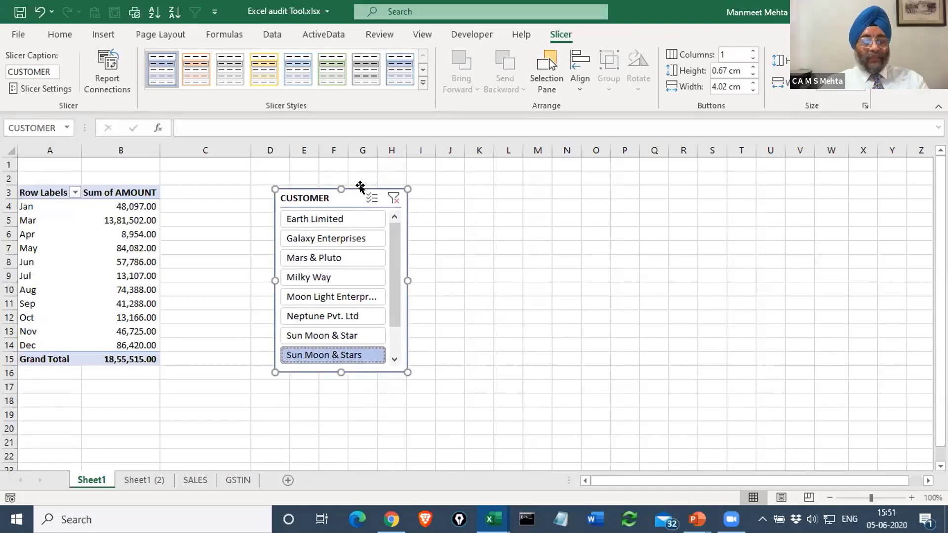
{"action": "key", "text": "alt+Tab"}
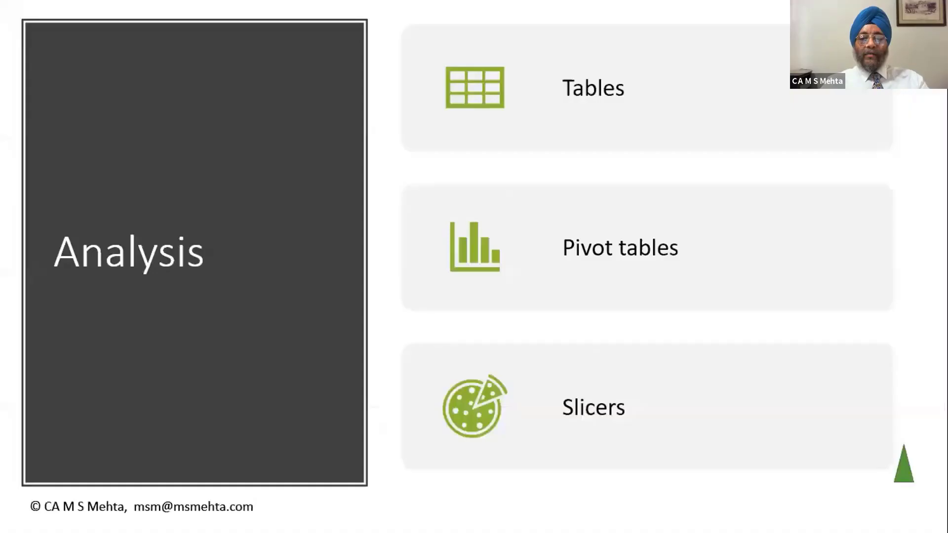
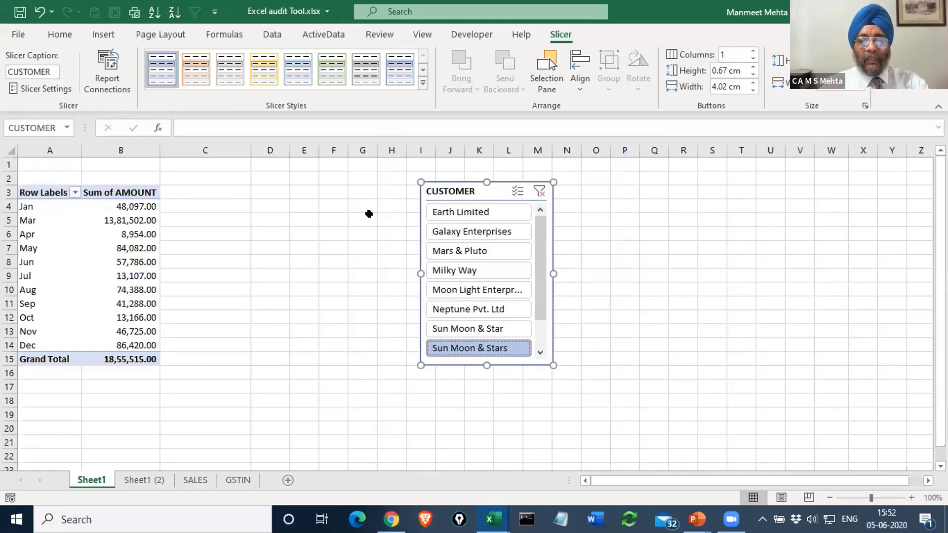
{"action": "left_click", "coordinate": [538, 192]}
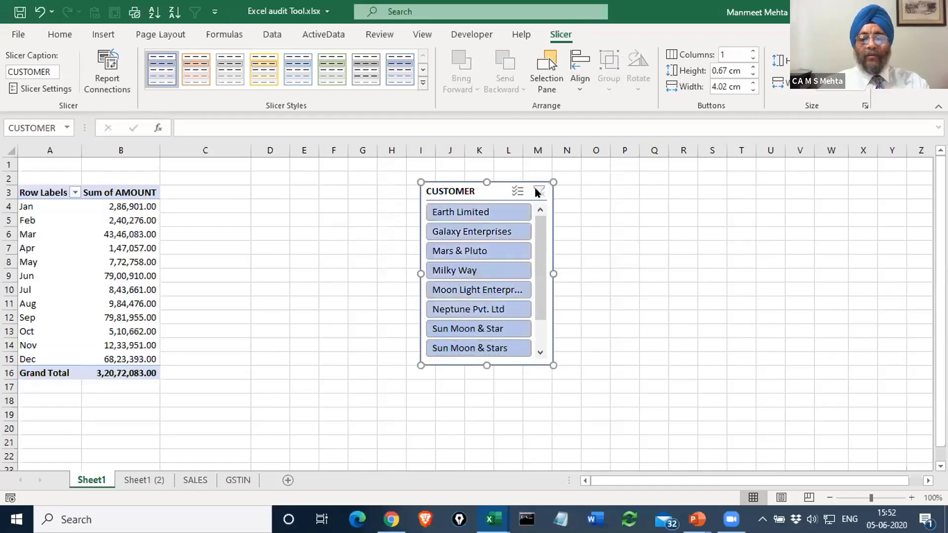
{"action": "left_click_drag", "start_coordinate": [499, 179], "coordinate": [542, 177]}
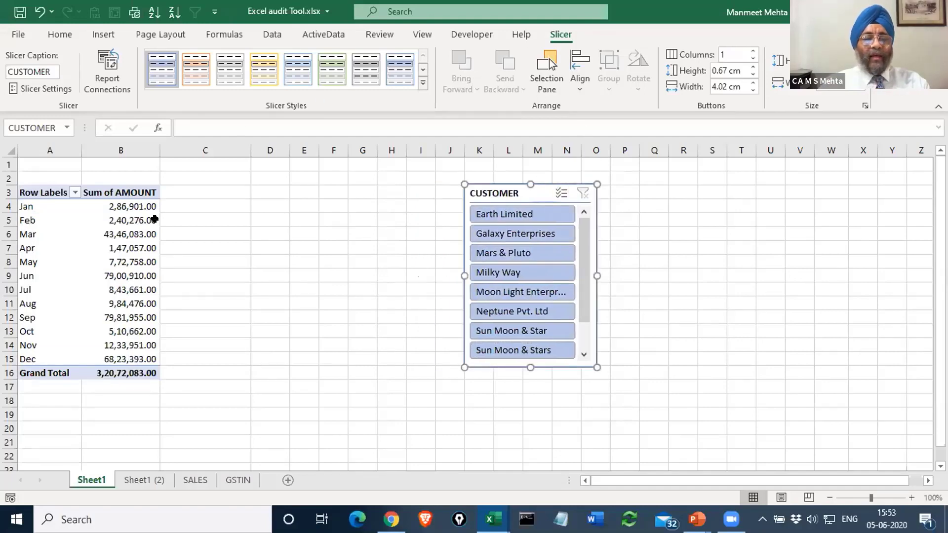
Insert a Line PivotChart based on the monthly PivotTable of AMOUNT.
{"action": "left_click", "coordinate": [74, 262]}
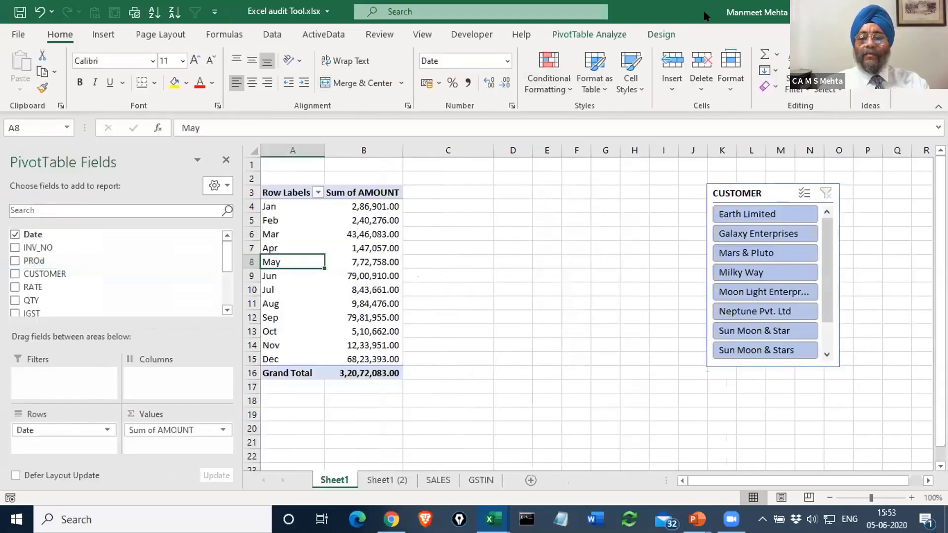
{"action": "left_click", "coordinate": [589, 34]}
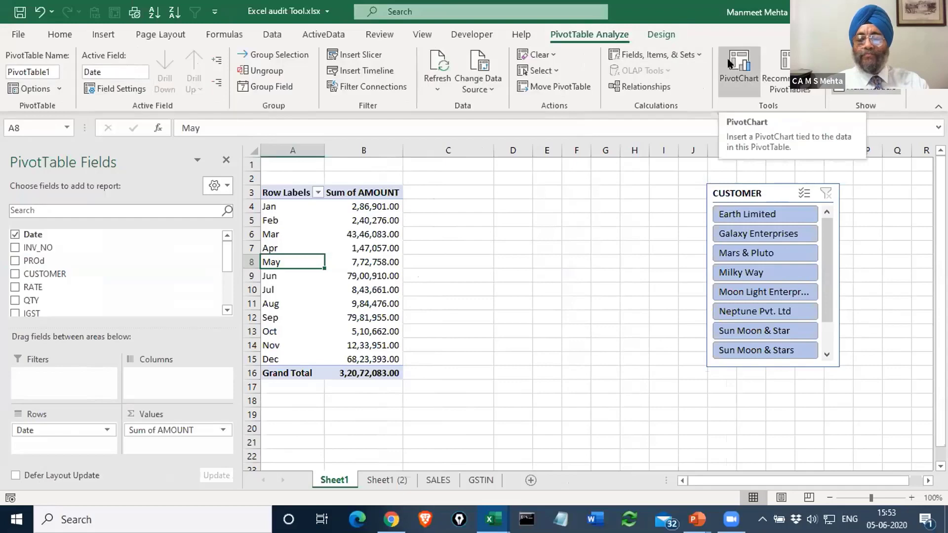
{"action": "left_click", "coordinate": [729, 63]}
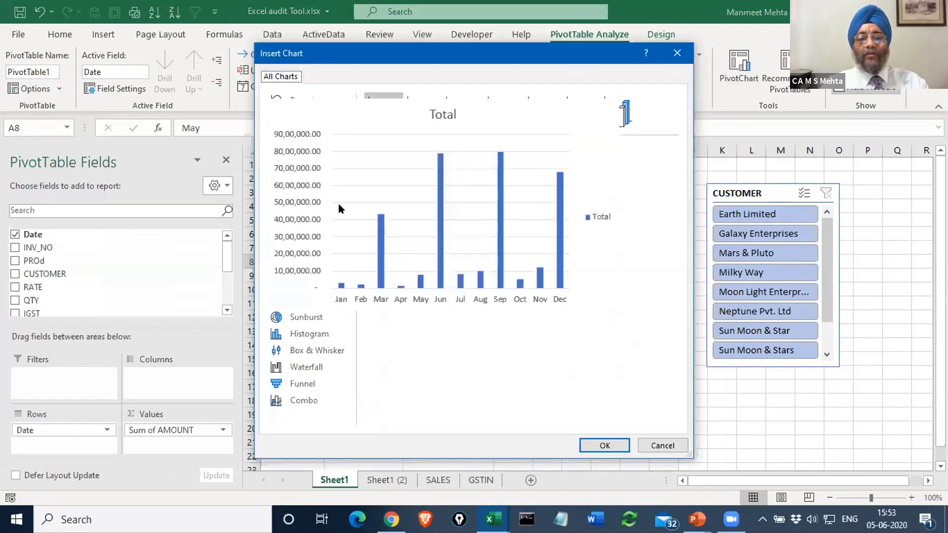
{"action": "left_click", "coordinate": [296, 152]}
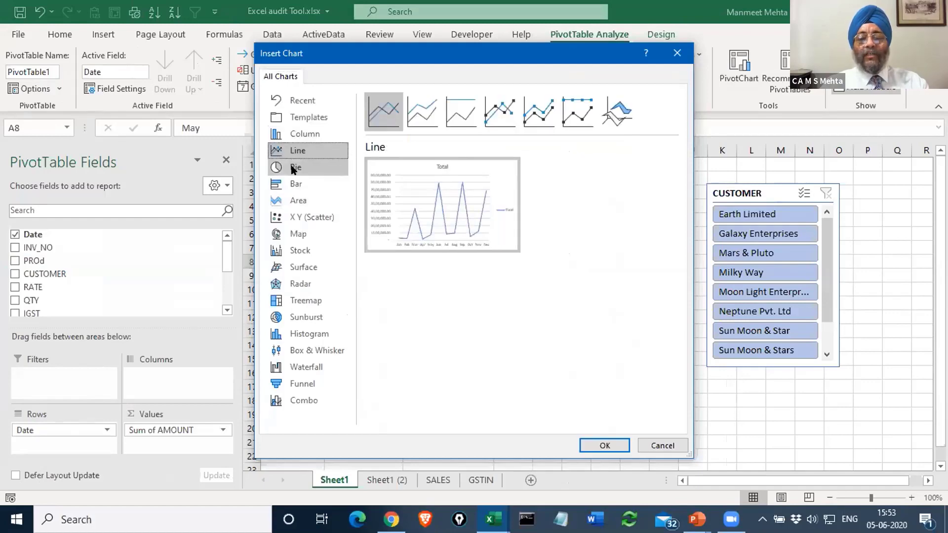
{"action": "left_click", "coordinate": [293, 168]}
{"action": "left_click", "coordinate": [295, 185]}
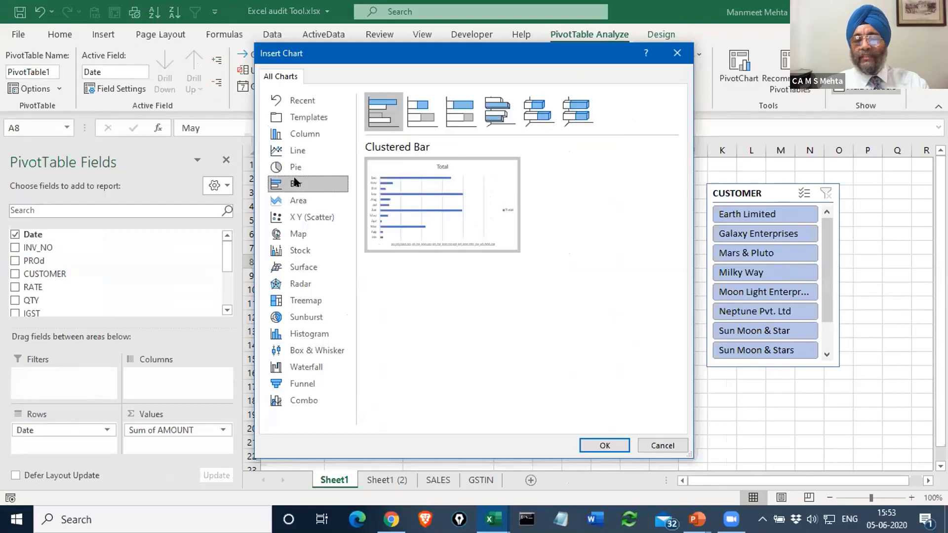
{"action": "left_click", "coordinate": [304, 151]}
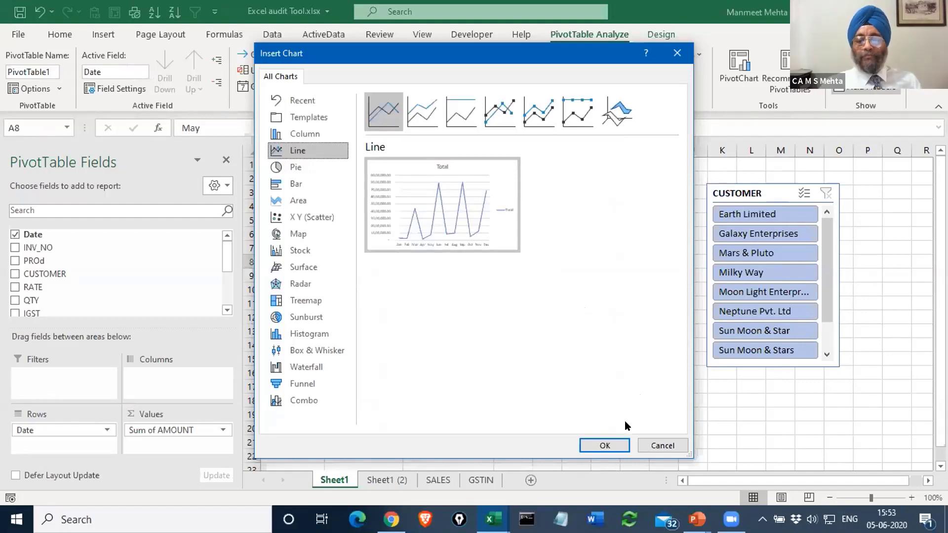
{"action": "left_click", "coordinate": [605, 446]}
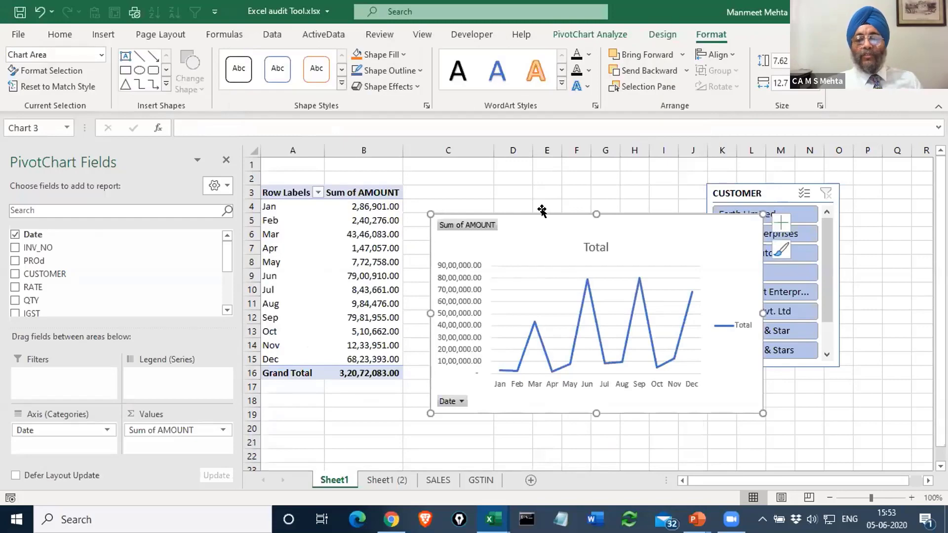
Move the PivotChart next to the PivotTable and shrink it to about 7 cm high by 10.3 cm wide, clear of the CUSTOMER slicer.
{"action": "left_click_drag", "start_coordinate": [541, 212], "coordinate": [517, 182]}
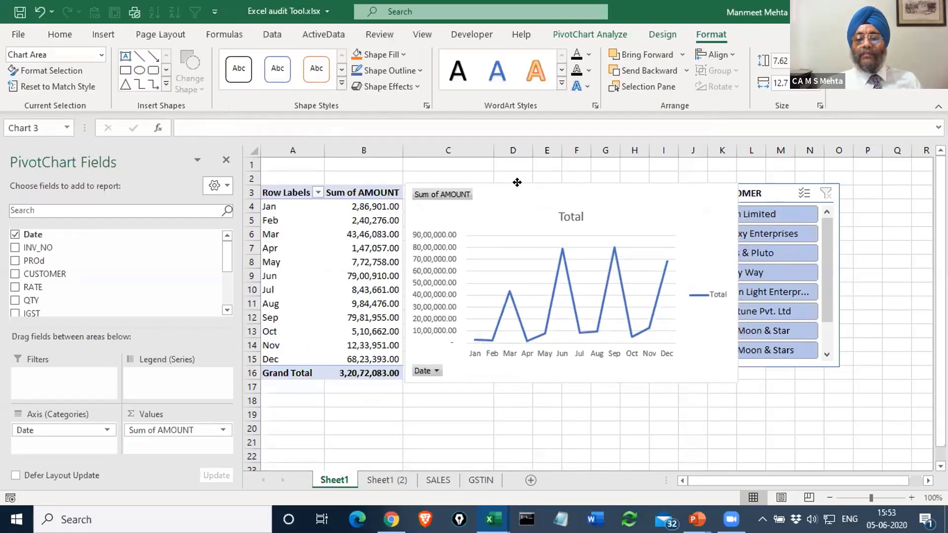
{"action": "left_click", "coordinate": [740, 384]}
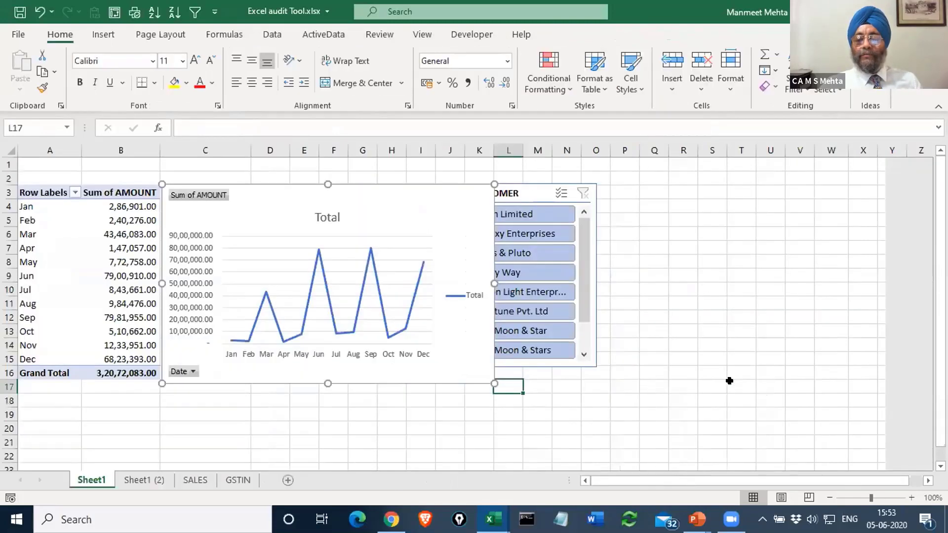
{"action": "left_click", "coordinate": [428, 337]}
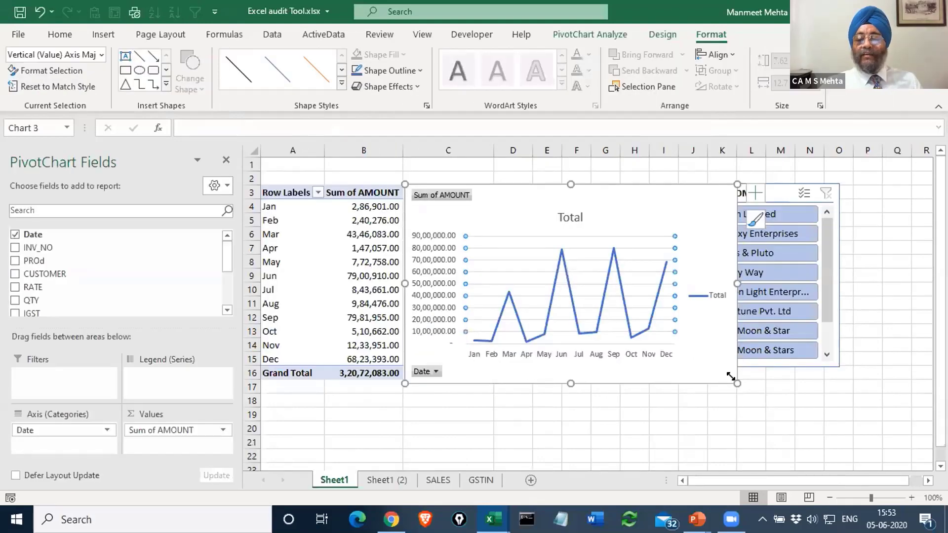
{"action": "left_click_drag", "start_coordinate": [736, 380], "coordinate": [671, 363]}
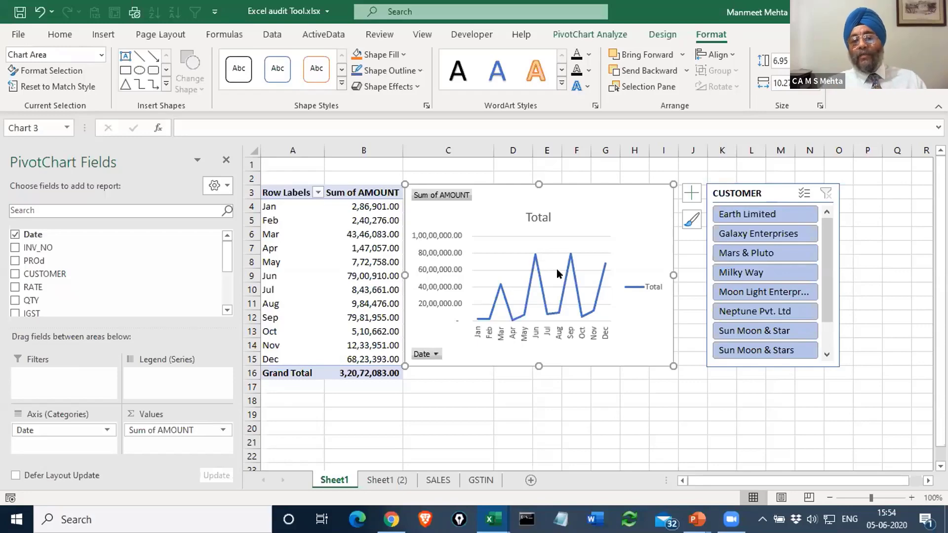
Examine the monthly trend line of each customer from Earth Limited to Sun Moon & Star by filtering the PivotChart with the slicer.
{"action": "left_click", "coordinate": [748, 216]}
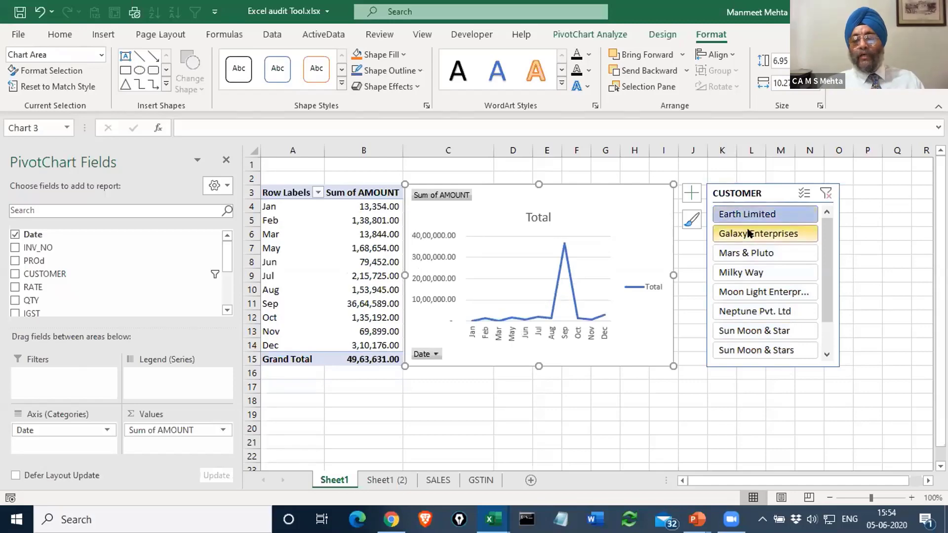
{"action": "left_click", "coordinate": [749, 233]}
{"action": "left_click", "coordinate": [749, 256]}
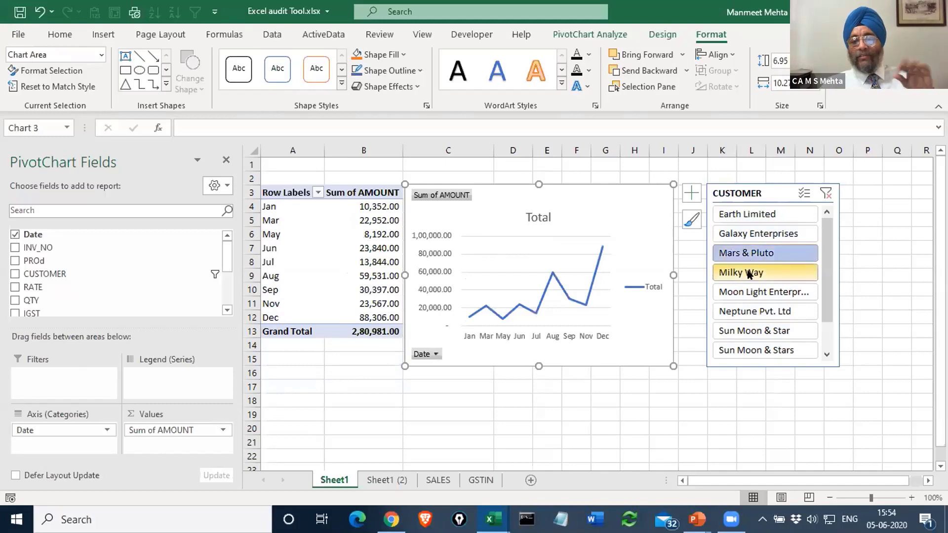
{"action": "left_click", "coordinate": [749, 273]}
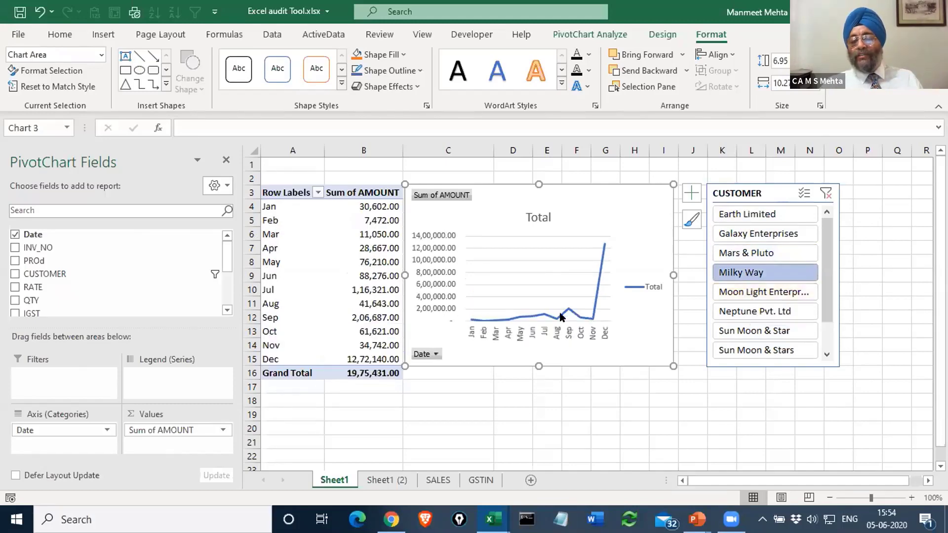
{"action": "left_click", "coordinate": [748, 294]}
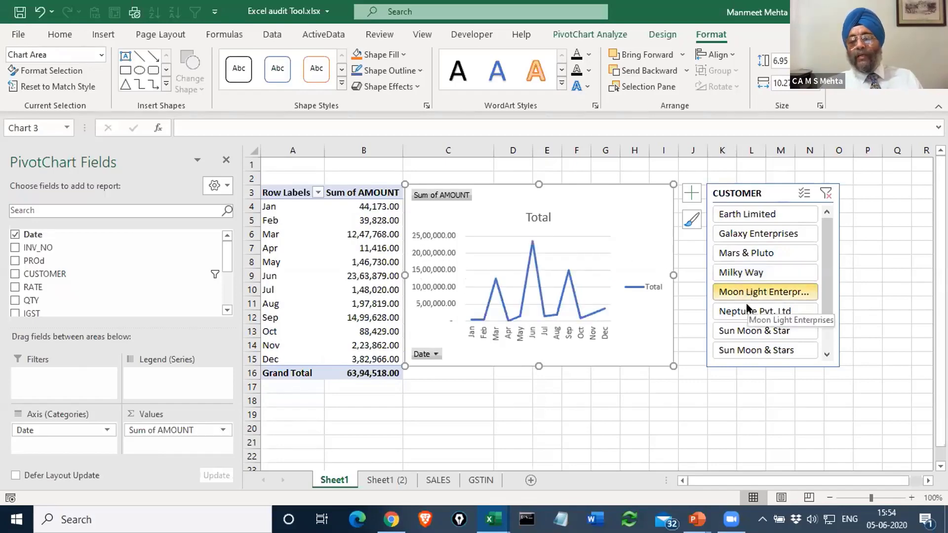
{"action": "left_click", "coordinate": [747, 311]}
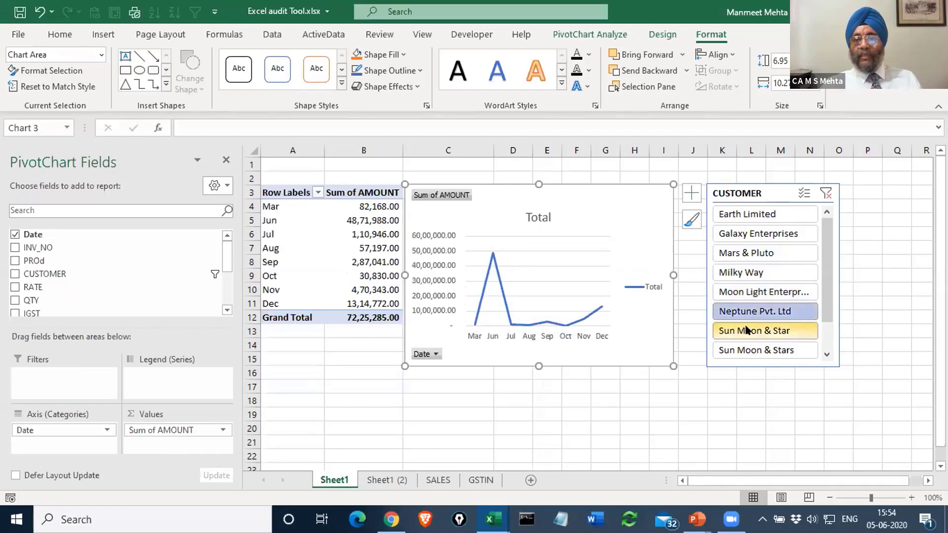
{"action": "left_click", "coordinate": [747, 330]}
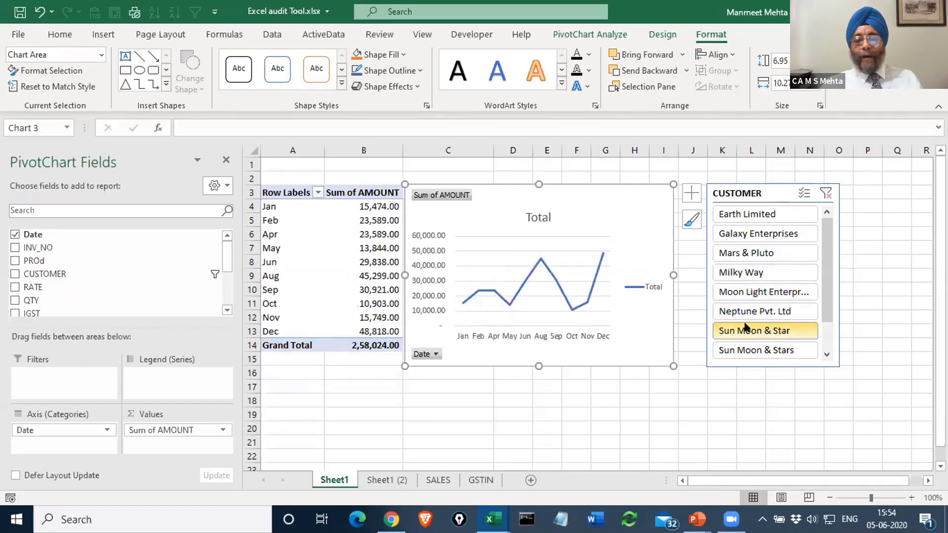
Compare trend lines for Mars & Pluto, Galaxy Enterprises, Sun Moon & Stars, Sun Moon & Star, Moon Light Enterprises and Milky Way, ending on Mars & Pluto.
{"action": "left_click", "coordinate": [737, 251]}
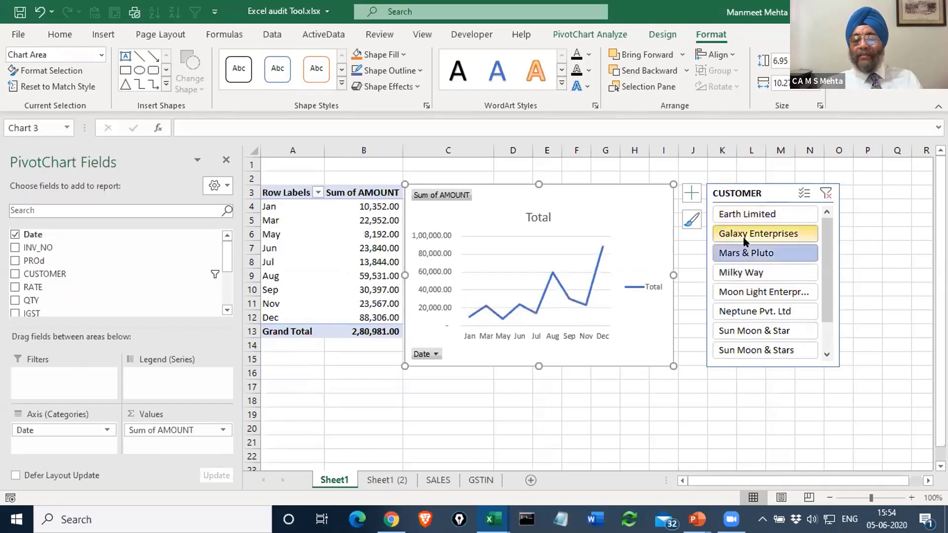
{"action": "left_click", "coordinate": [747, 233]}
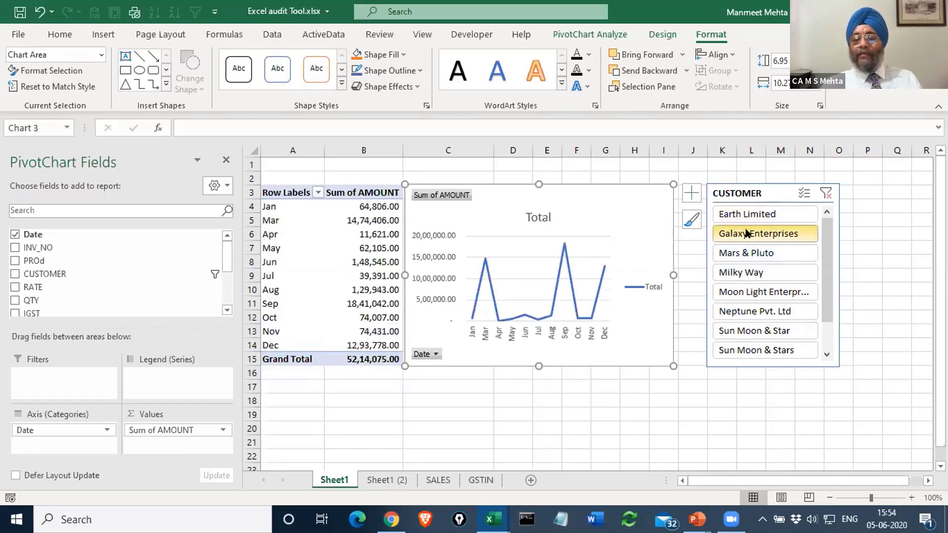
{"action": "left_click", "coordinate": [753, 349]}
{"action": "left_click", "coordinate": [750, 331]}
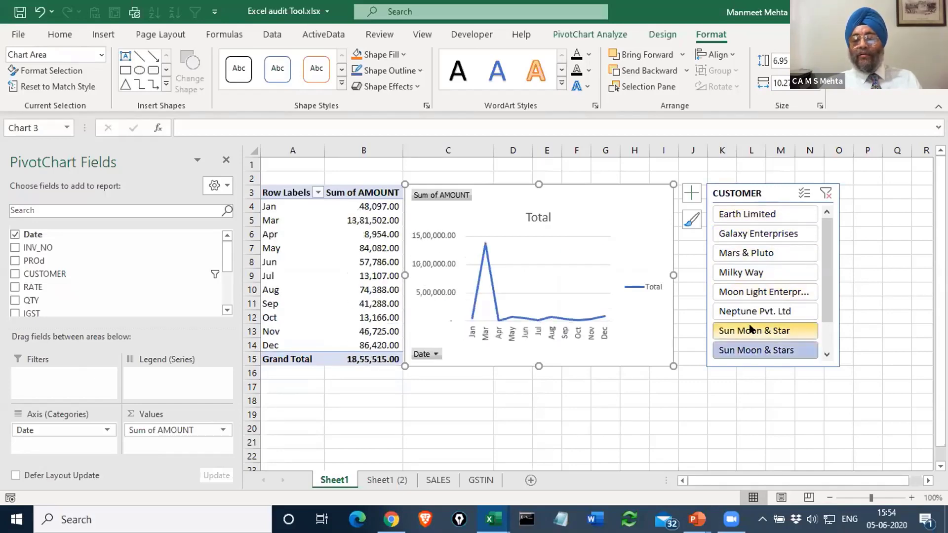
{"action": "left_click", "coordinate": [746, 291]}
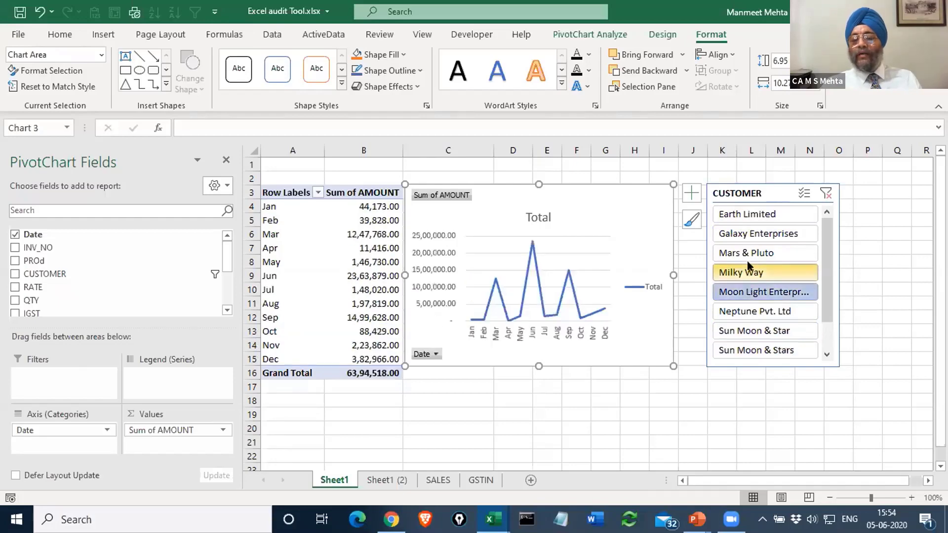
{"action": "left_click", "coordinate": [749, 269]}
{"action": "left_click", "coordinate": [750, 253]}
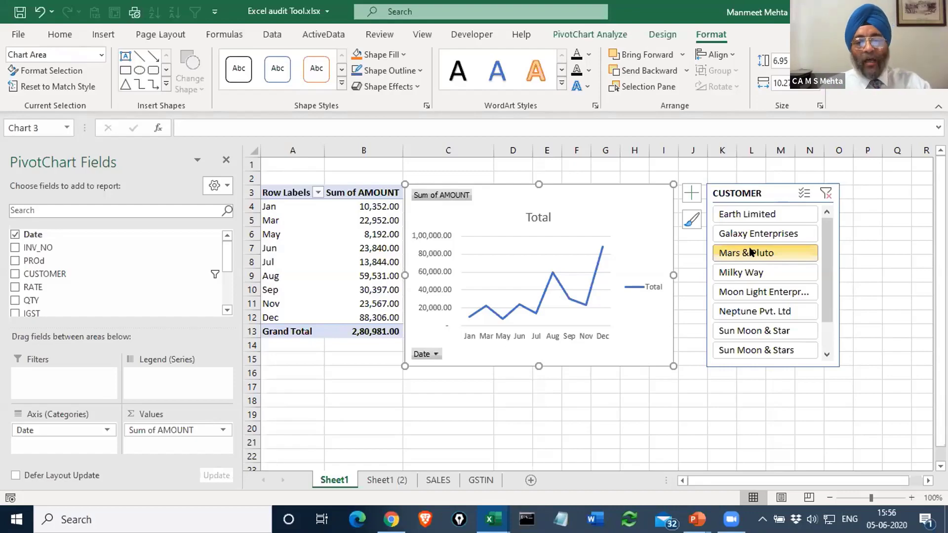
Switch to the PowerPoint slide show on presenting findings with pivot charts.
{"action": "key", "text": "alt"}
{"action": "key", "text": "alt+Tab"}
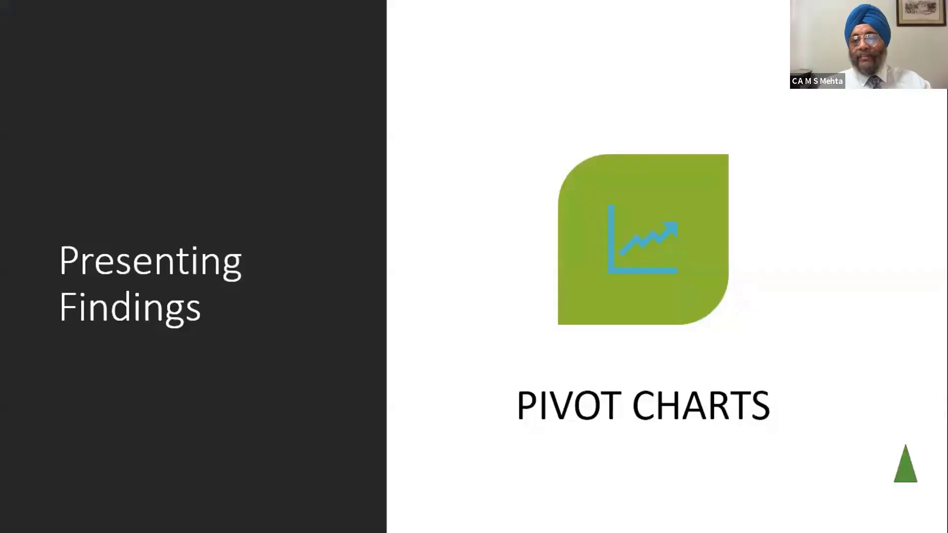